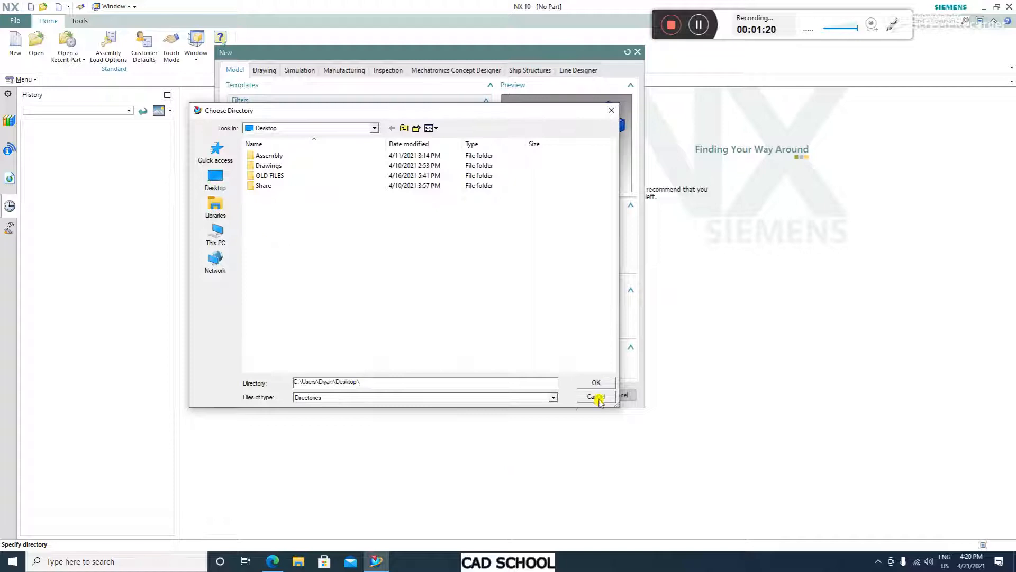
# Create the model part Master rod and start a sketch on the horizontal XY datum plane
pyautogui.click(584, 394)
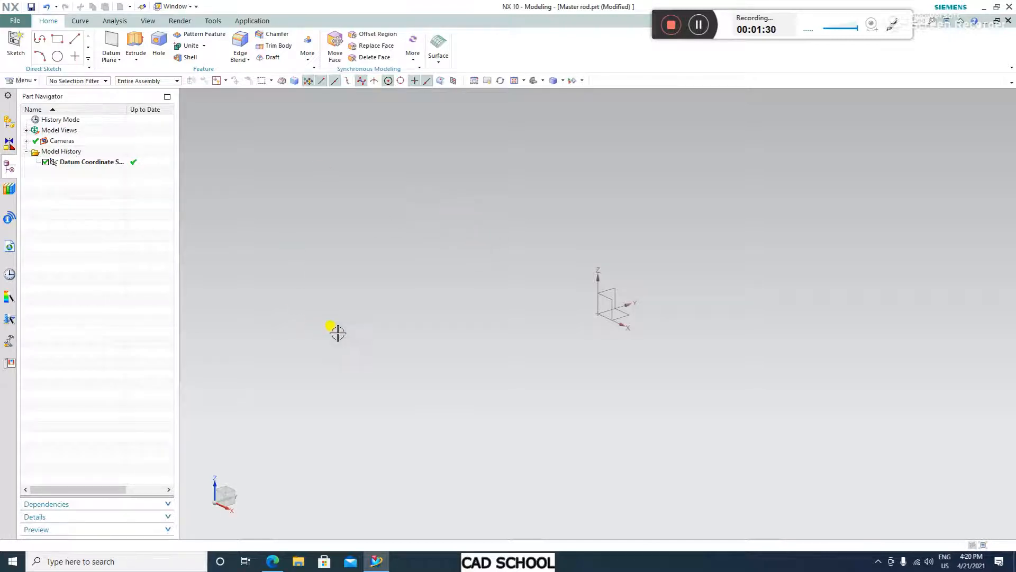
pyautogui.click(16, 45)
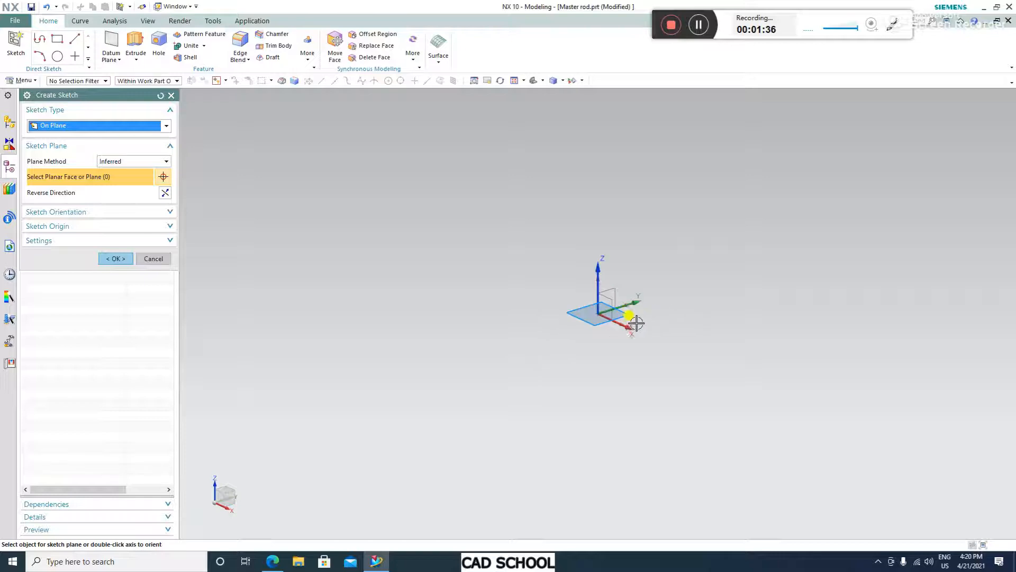
pyautogui.scroll(-2, 798, 358)
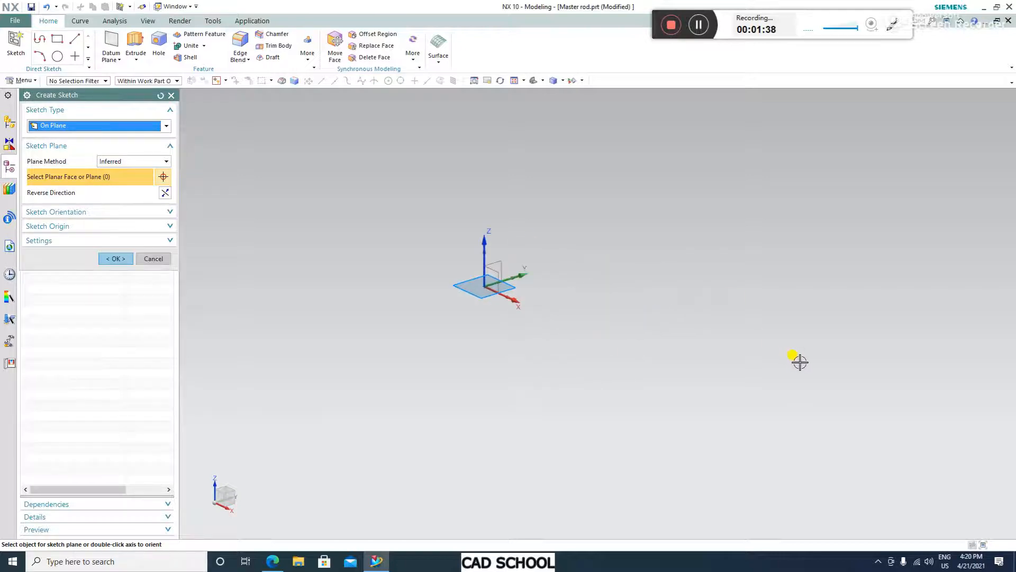
pyautogui.scroll(-2, 651, 331)
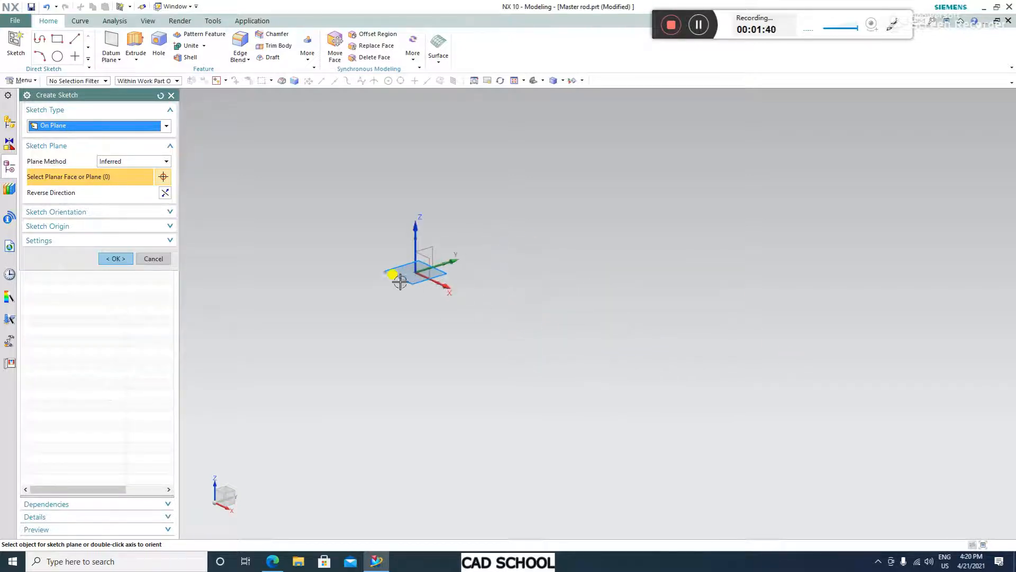
pyautogui.click(125, 259)
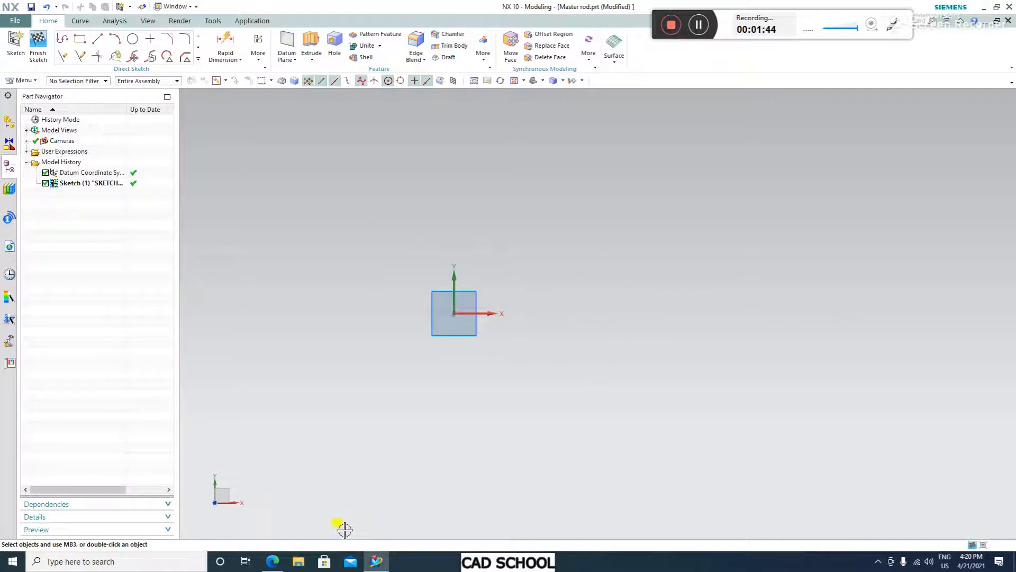
# Consult the master rod drawing in Drawing1.pdf and sketch a 63 mm diameter circle centred on the origin
pyautogui.click(272, 561)
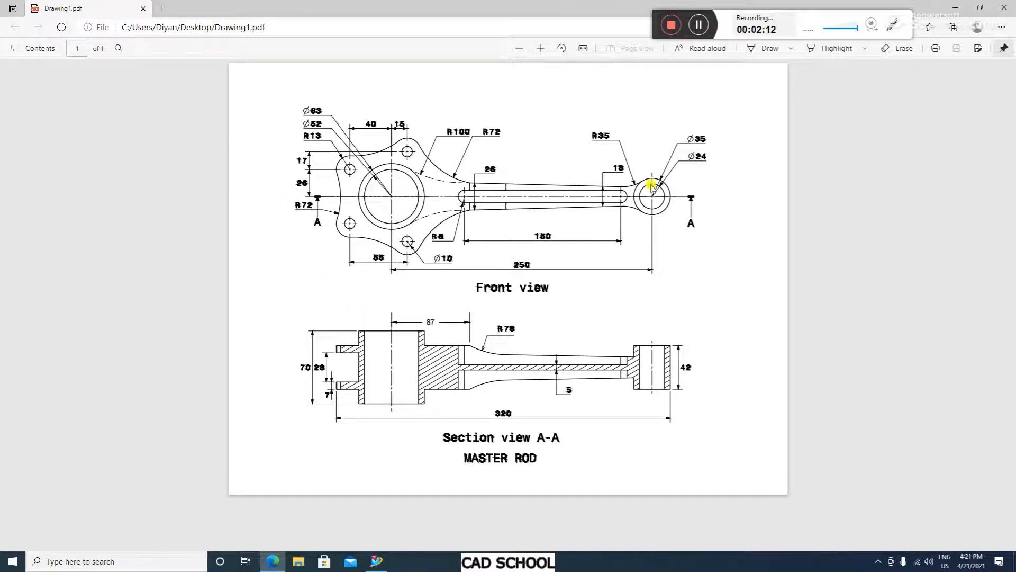
pyautogui.click(376, 562)
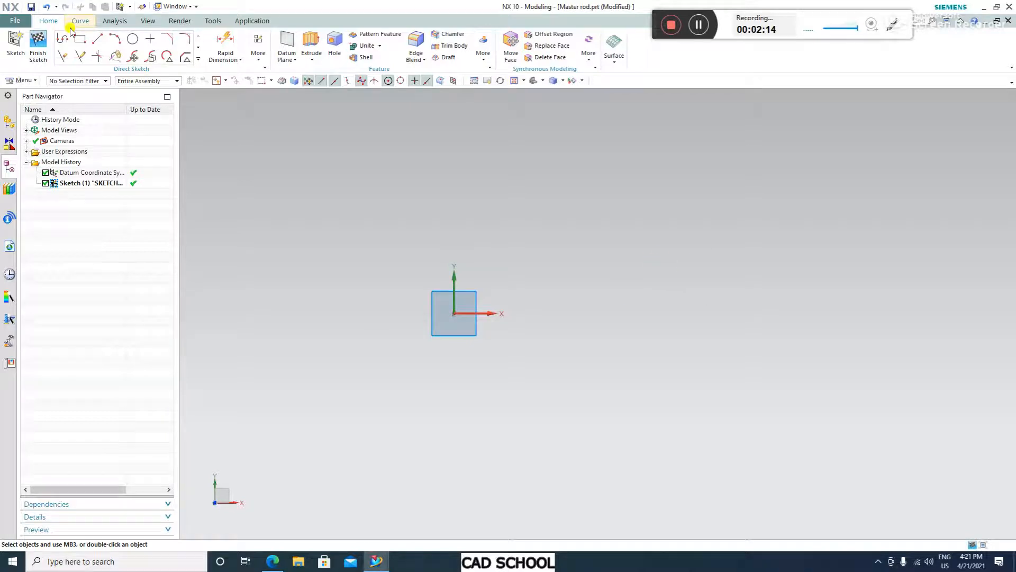
pyautogui.click(133, 38)
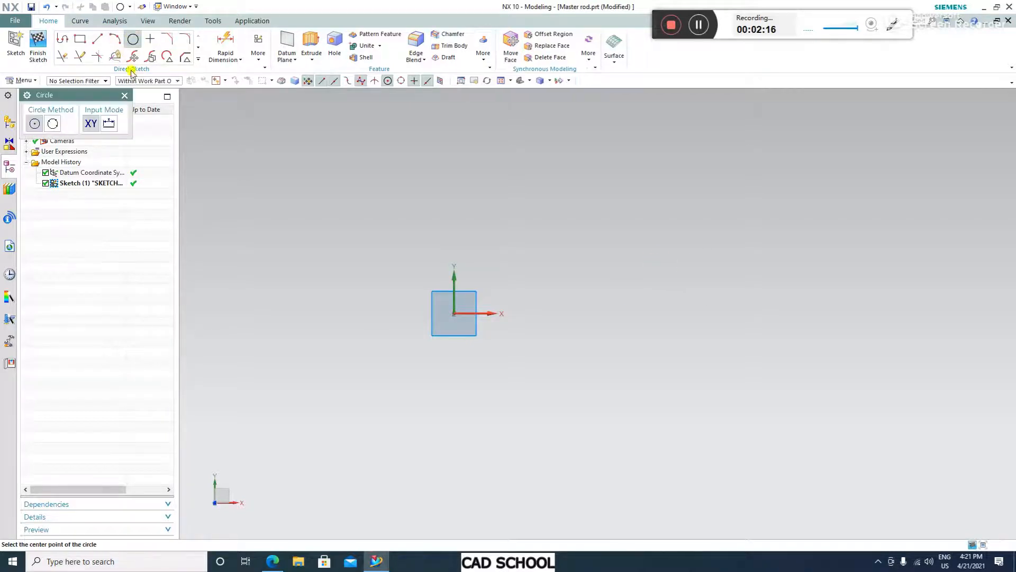
pyautogui.click(453, 313)
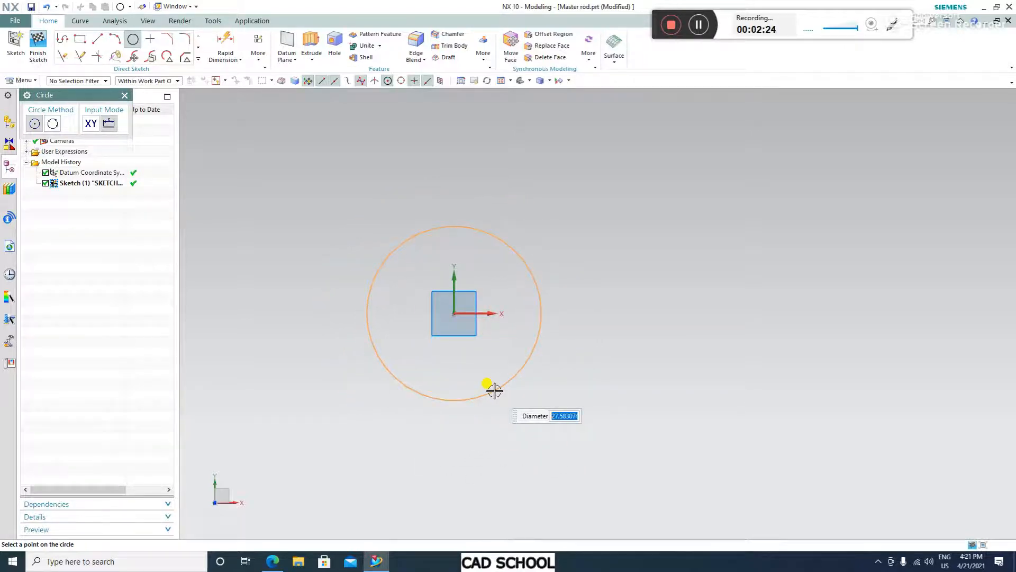
pyautogui.write('63')
pyautogui.press('Return')
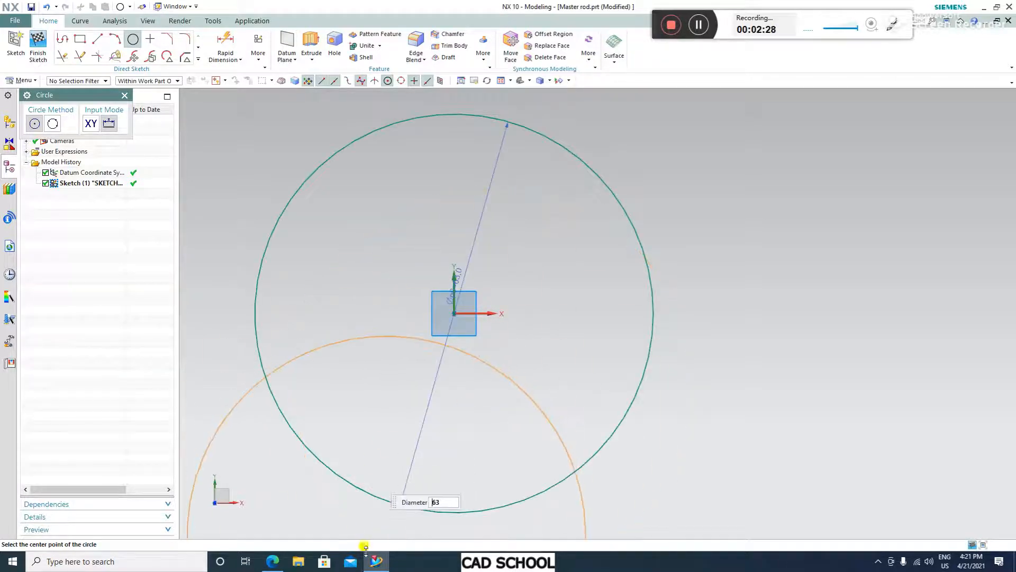
# Recheck the circle sizes in Drawing1.pdf and add a concentric 52 mm diameter circle at the origin
pyautogui.click(270, 565)
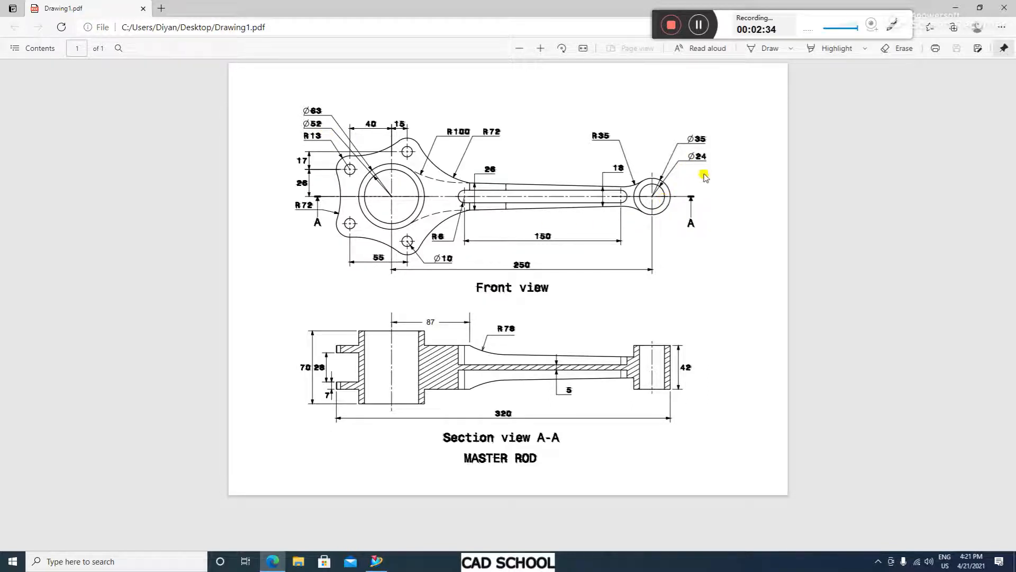
pyautogui.click(376, 561)
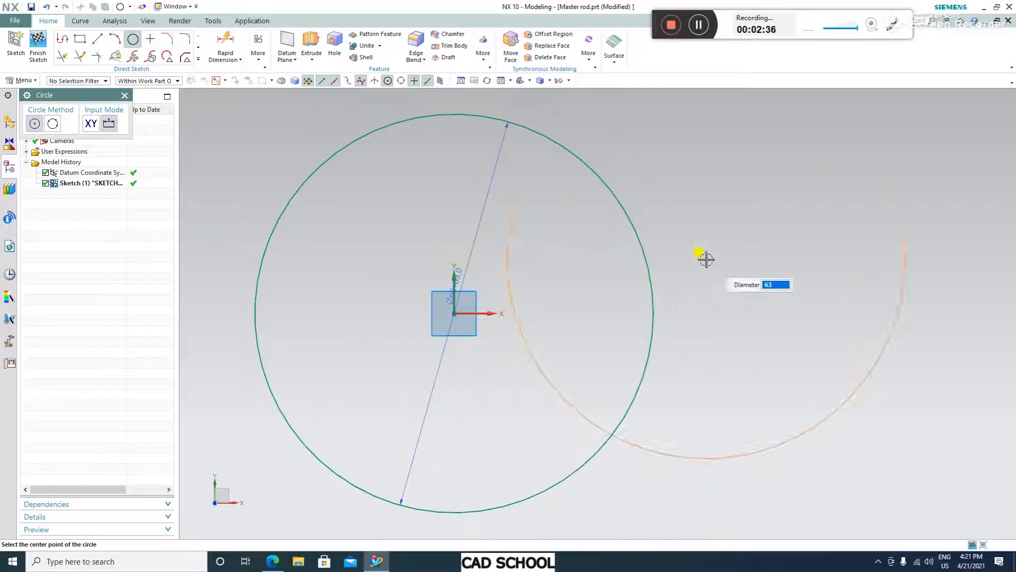
pyautogui.scroll(3, 463, 338)
pyautogui.scroll(-3, 466, 334)
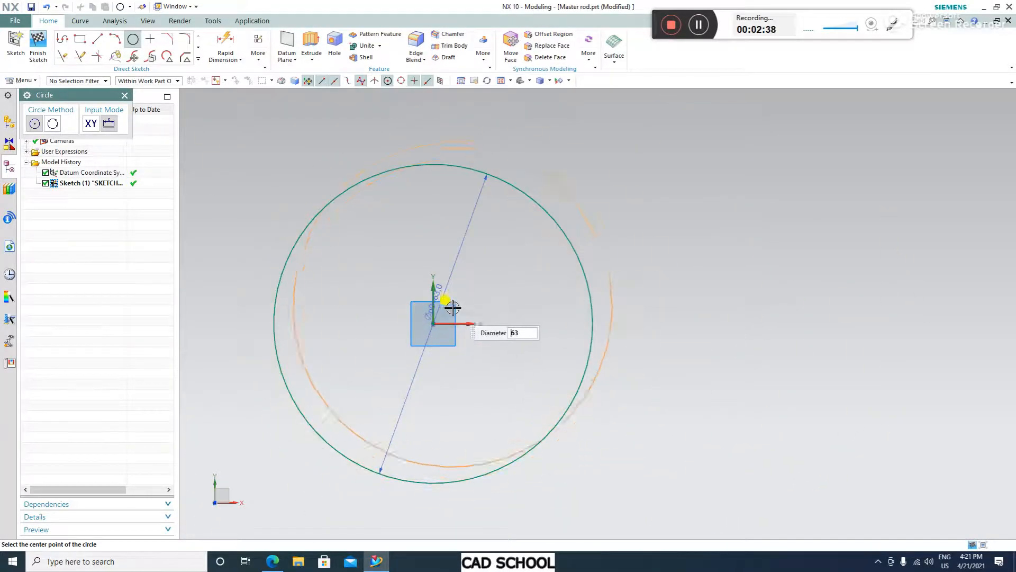
pyautogui.write('52')
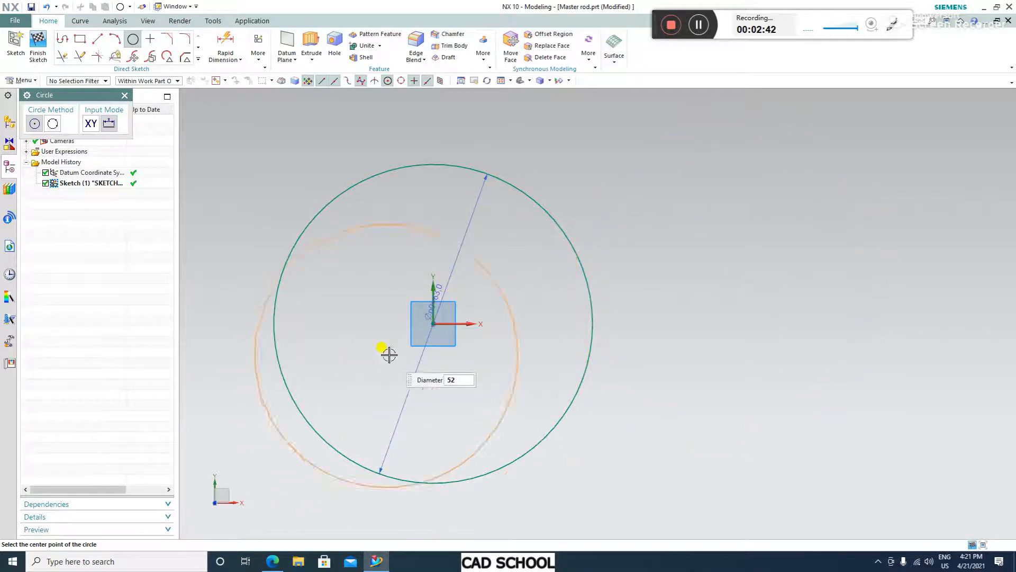
pyautogui.click(437, 328)
pyautogui.scroll(-3, 360, 291)
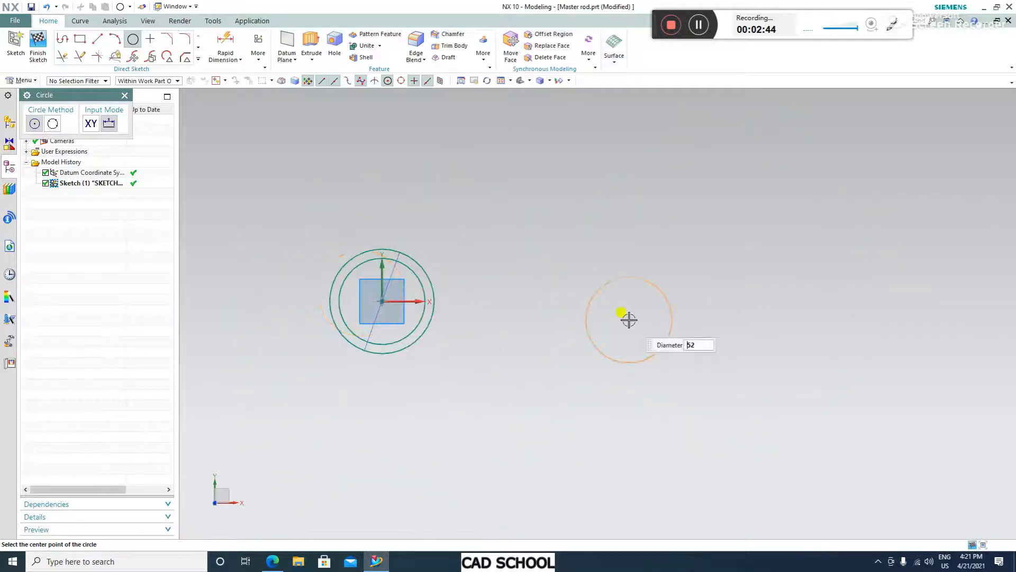
# Sketch concentric 35 mm and 24 mm diameter circles on the positive X axis, about 179 mm from the origin
pyautogui.scroll(1, 630, 322)
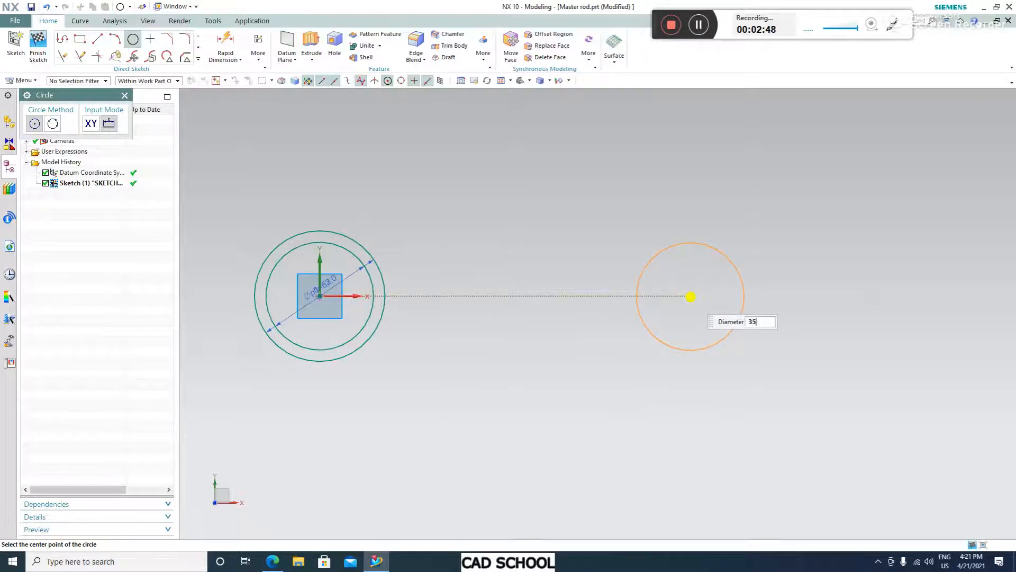
pyautogui.press('Return')
pyautogui.click(691, 296)
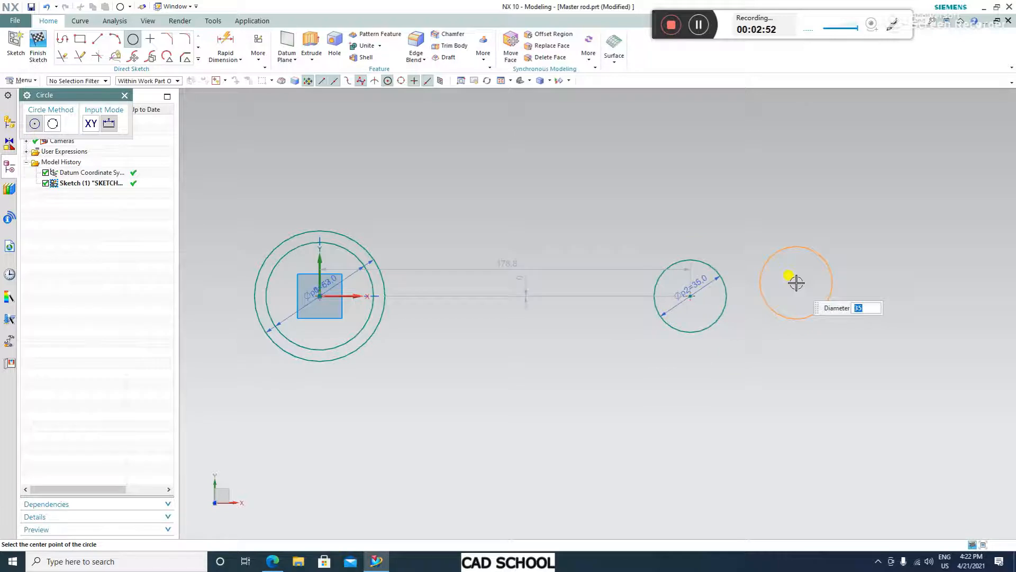
pyautogui.write('24')
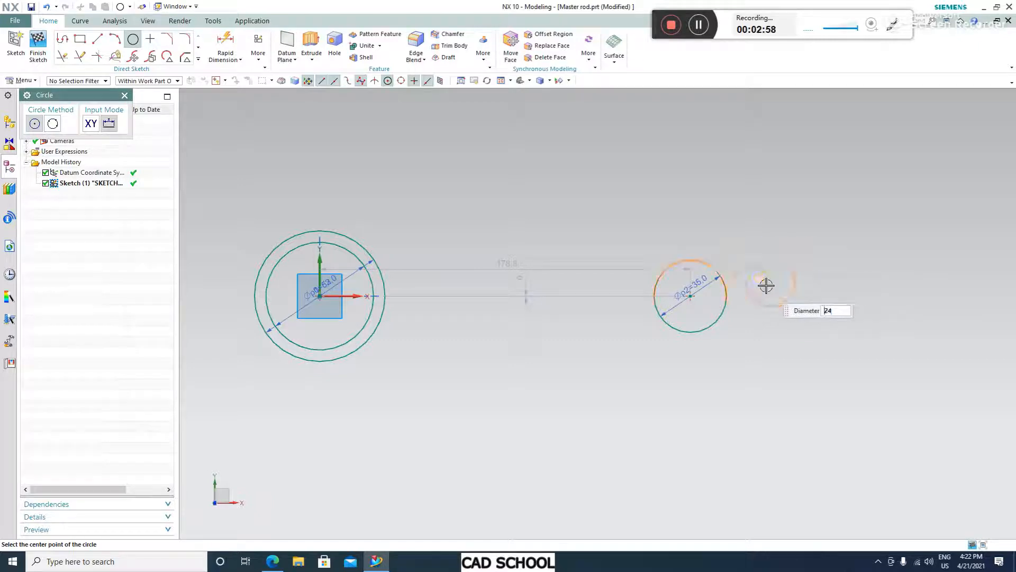
pyautogui.click(691, 295)
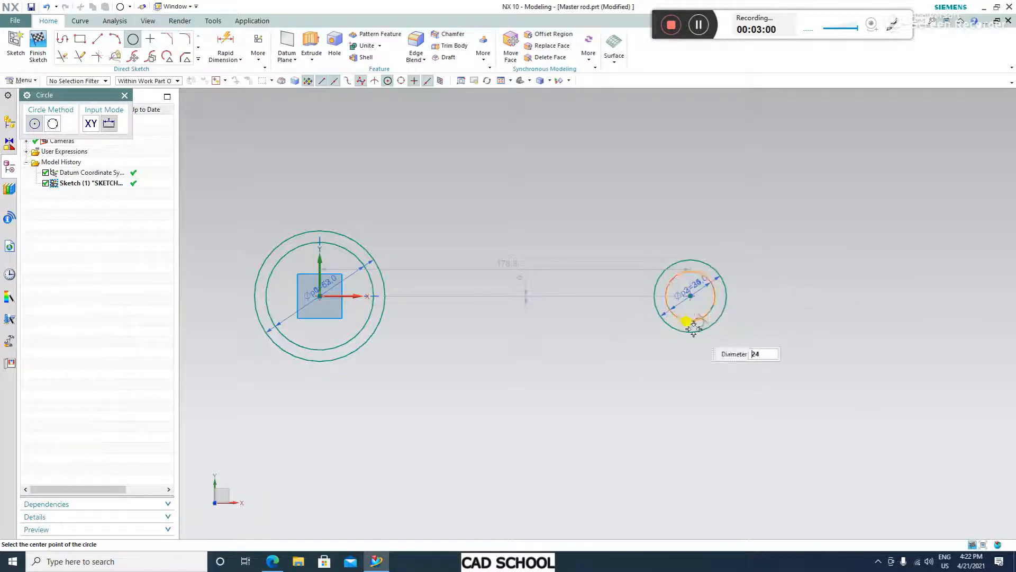
pyautogui.click(124, 95)
# Move the centre-distance dimension below the circles and set it to 250 mm
pyautogui.scroll(-2, 802, 213)
pyautogui.scroll(2, 554, 314)
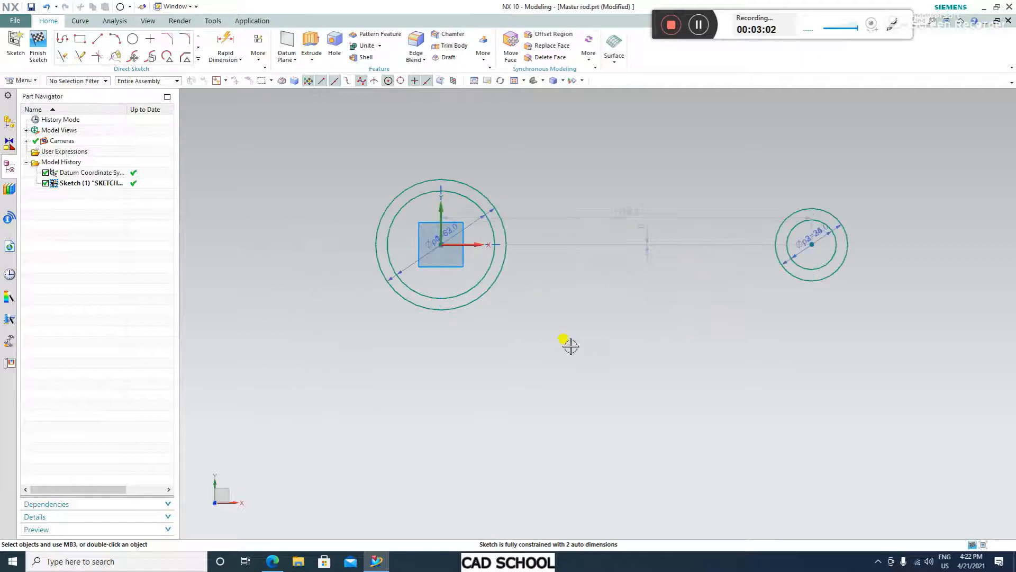
pyautogui.moveTo(627, 213); pyautogui.dragTo(593, 381)
pyautogui.doubleClick(628, 376)
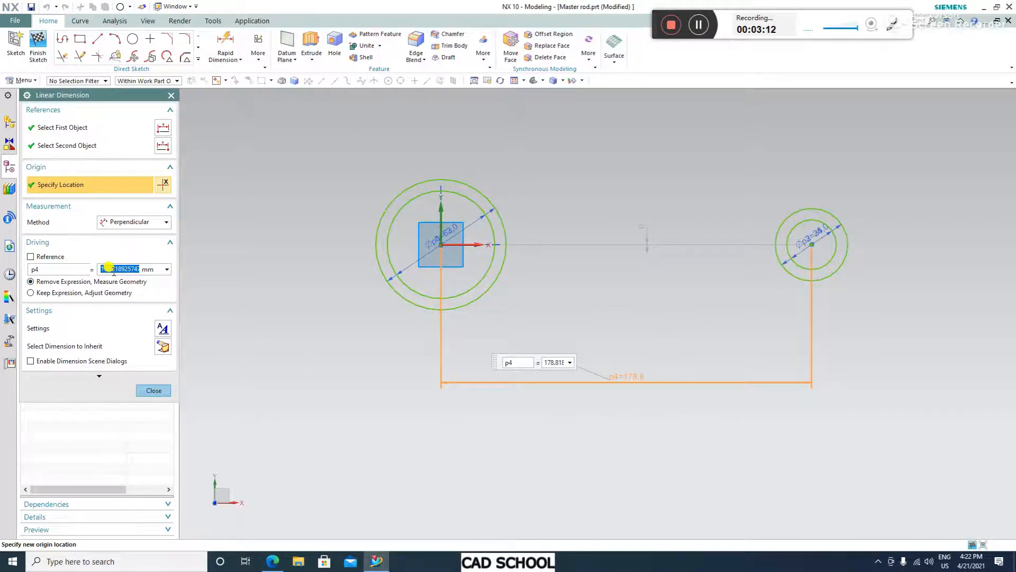
pyautogui.write('250')
pyautogui.press('Return')
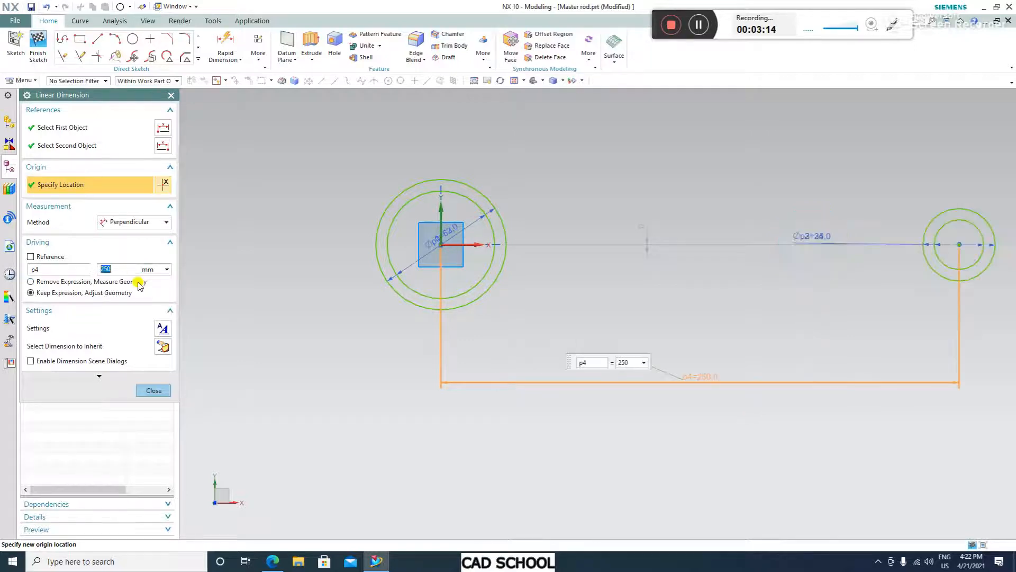
pyautogui.click(153, 390)
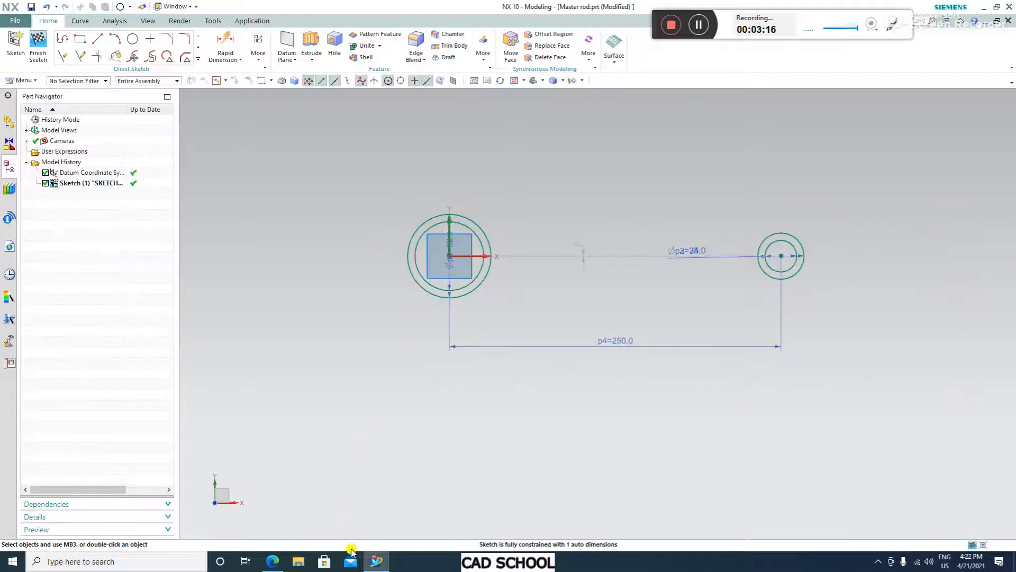
# Compare the sketch with Drawing1.pdf and move the small end's 35 mm diameter dimension clear above its circle
pyautogui.click(276, 561)
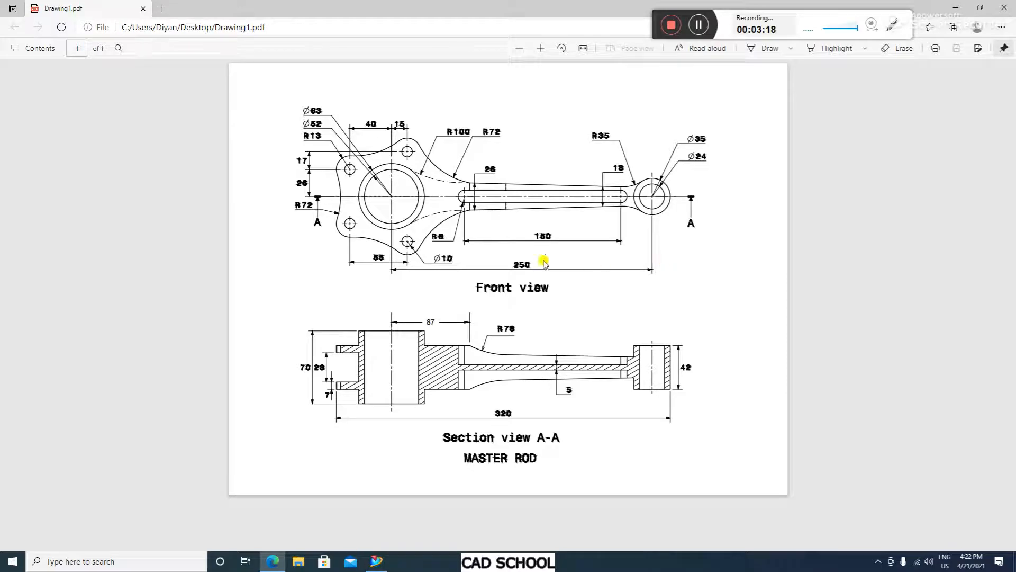
pyautogui.click(376, 561)
pyautogui.scroll(-3, 624, 320)
pyautogui.scroll(5, 665, 302)
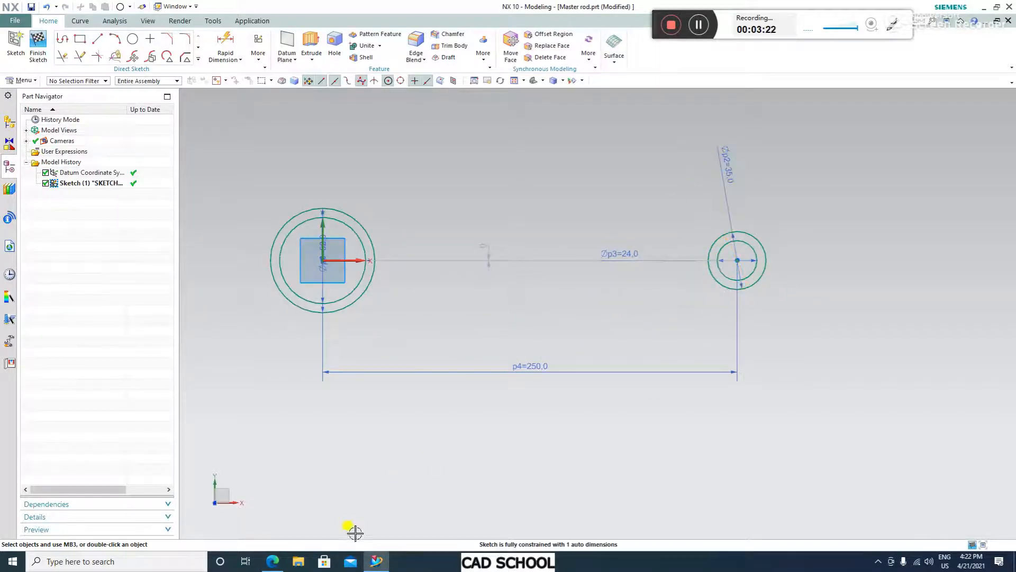
# Following Drawing1.pdf, sketch two 26 mm circles above the large end, about 14 mm right and 49 mm left of the origin
pyautogui.click(273, 561)
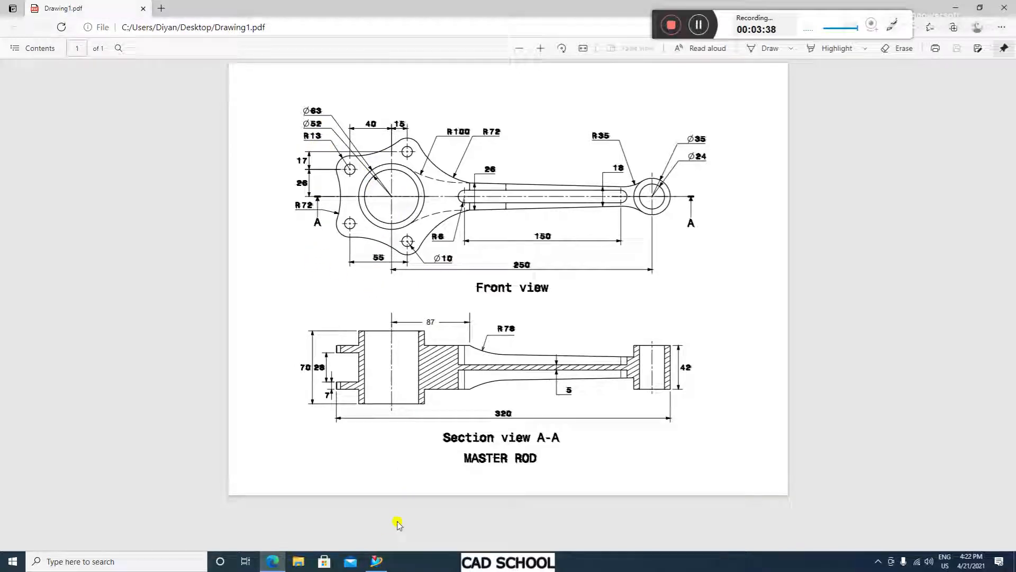
pyautogui.click(376, 561)
pyautogui.scroll(1, 296, 147)
pyautogui.scroll(-1, 501, 241)
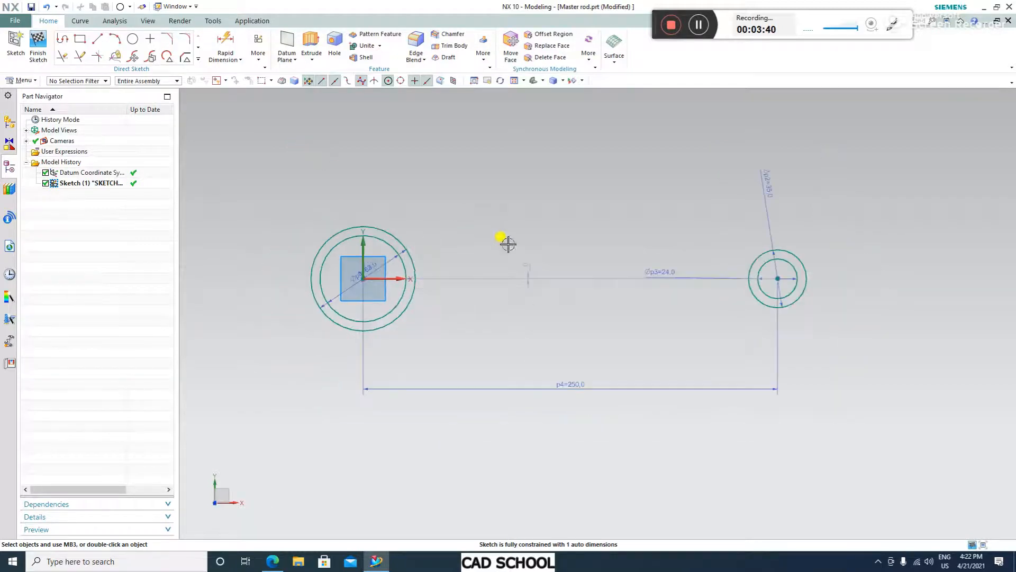
pyautogui.scroll(1, 380, 193)
pyautogui.click(132, 39)
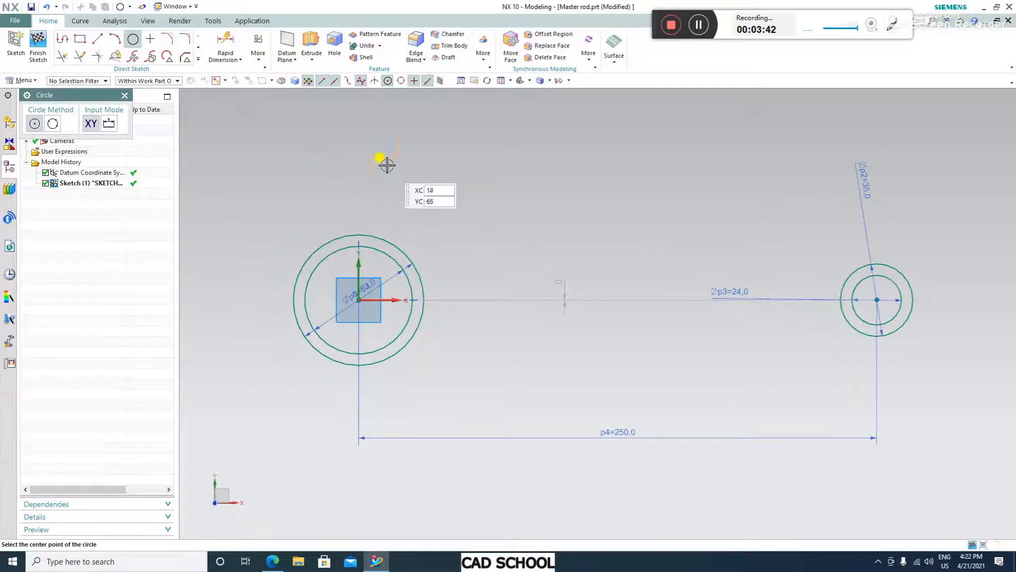
pyautogui.click(386, 165)
pyautogui.write('26')
pyautogui.press('Return')
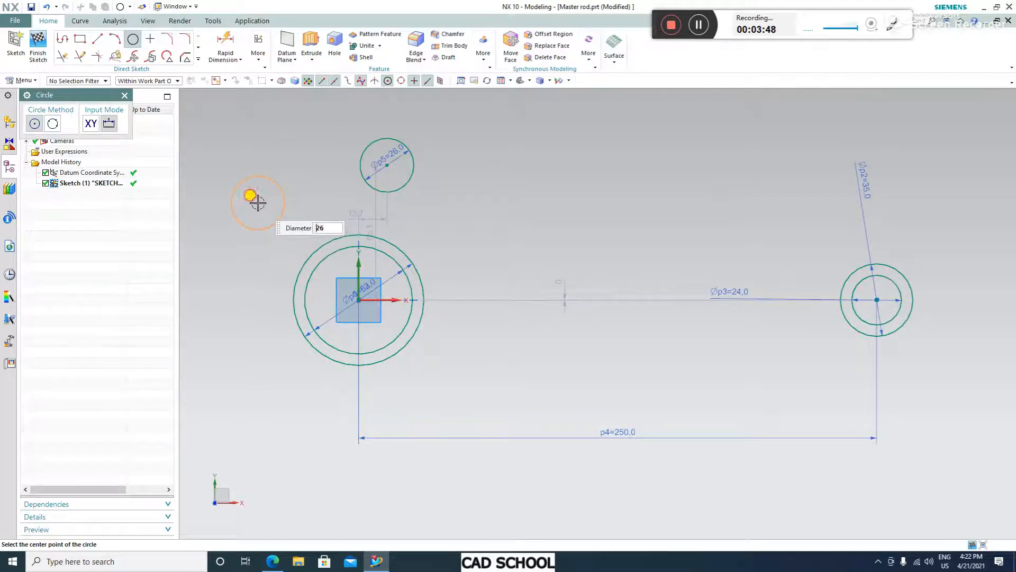
pyautogui.click(257, 202)
pyautogui.click(124, 95)
# Check the lobe spacing in Drawing1.pdf and dimension the right 26 mm circle's centre 15 mm horizontally from the origin
pyautogui.scroll(-2, 629, 323)
pyautogui.scroll(3, 518, 207)
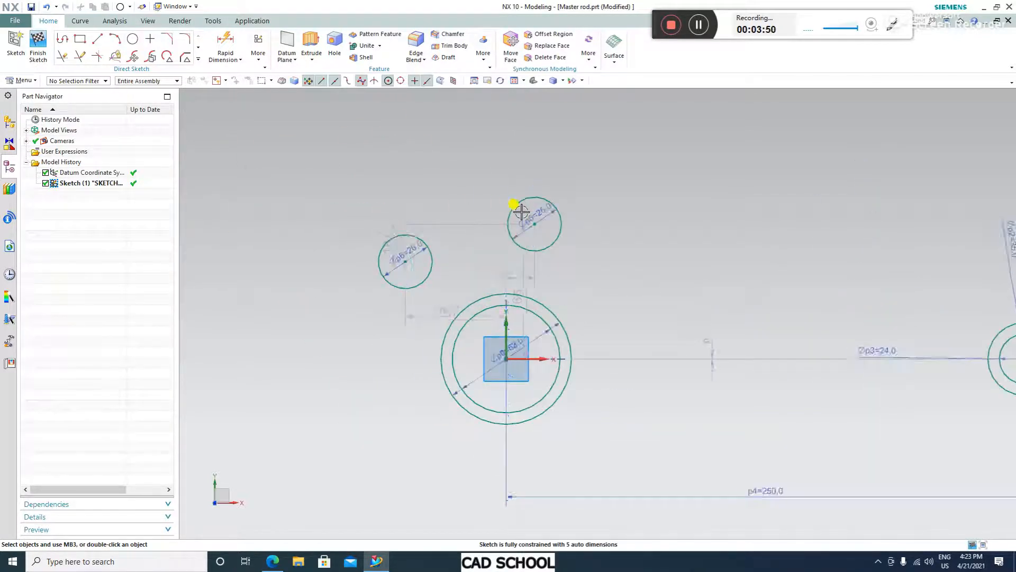
pyautogui.click(273, 561)
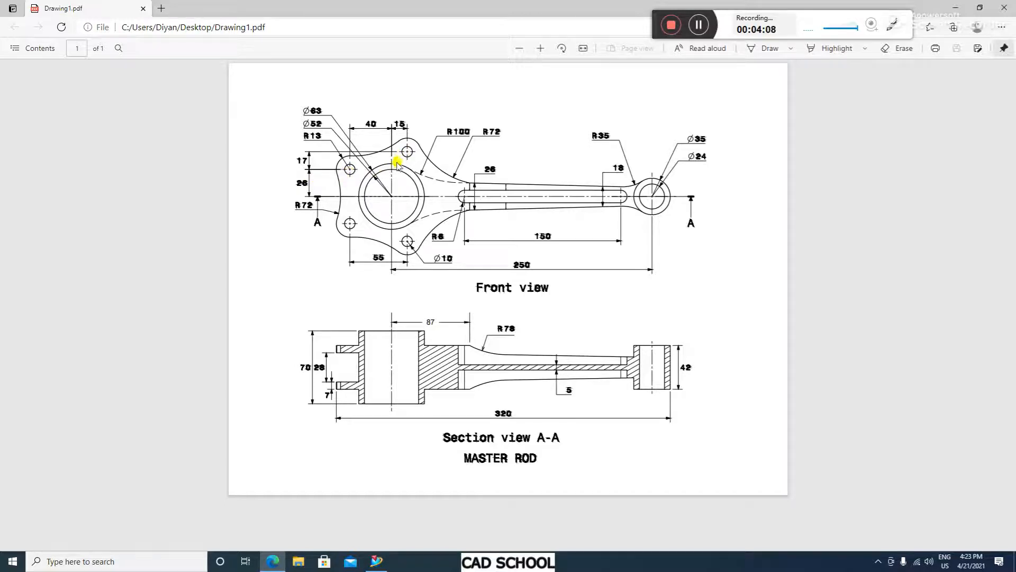
pyautogui.click(377, 561)
pyautogui.scroll(-3, 551, 281)
pyautogui.click(225, 43)
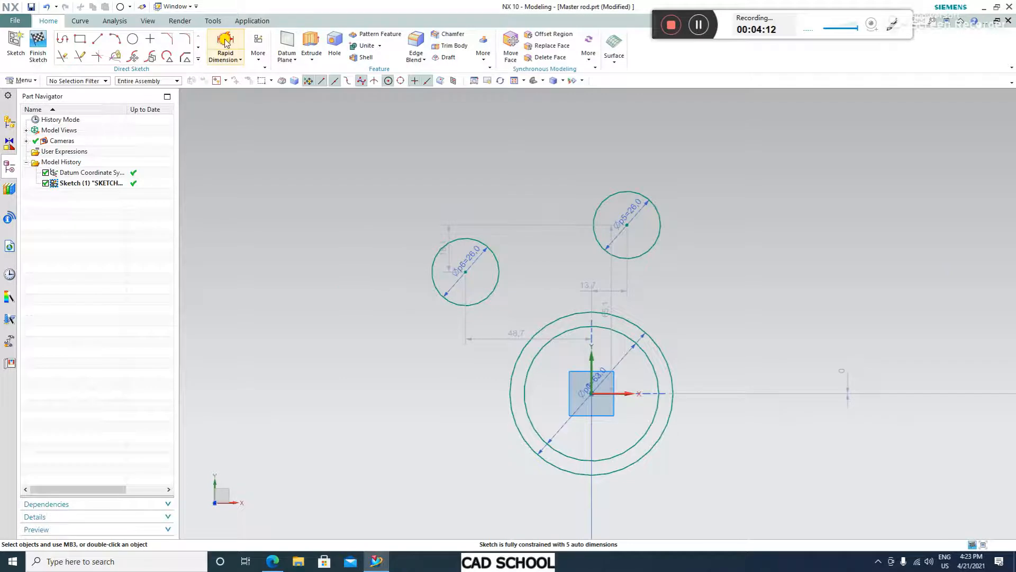
pyautogui.click(591, 392)
pyautogui.click(626, 225)
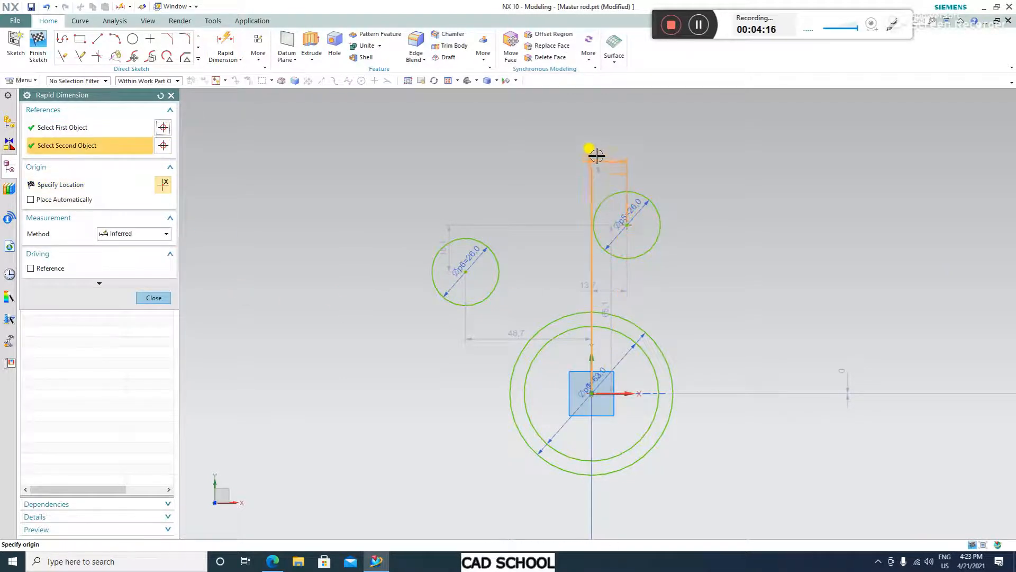
pyautogui.click(596, 157)
pyautogui.write('15')
pyautogui.press('Return')
# Dimension the left 26 mm circle's centre 40 mm horizontally from the origin
pyautogui.click(593, 395)
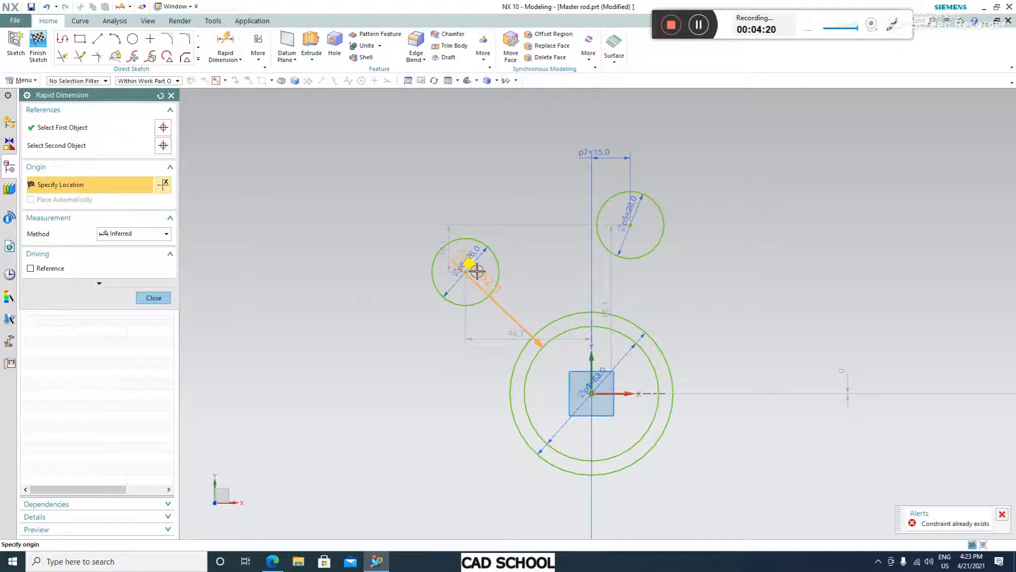
pyautogui.click(464, 273)
pyautogui.click(535, 154)
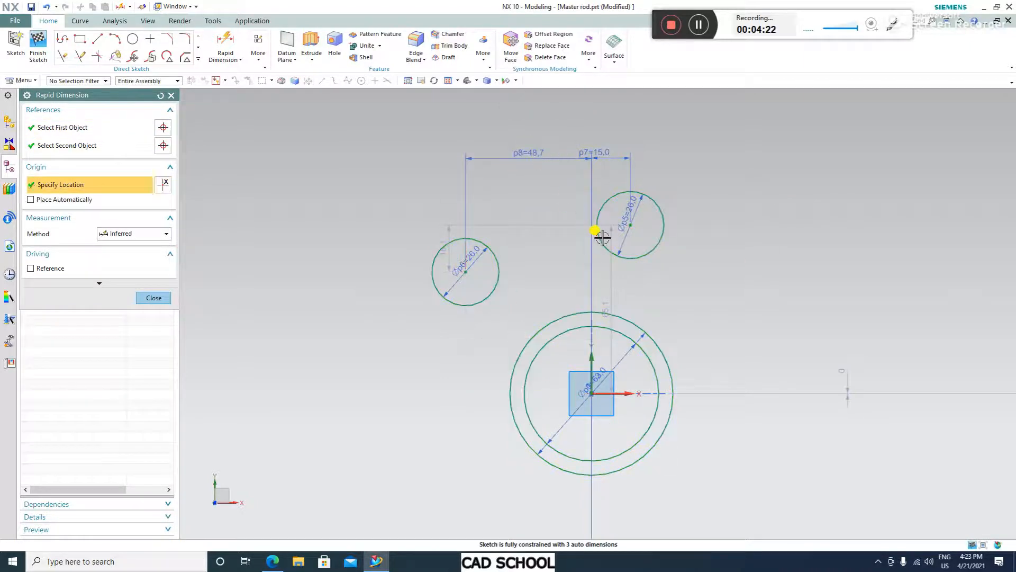
pyautogui.write('40')
pyautogui.press('Return')
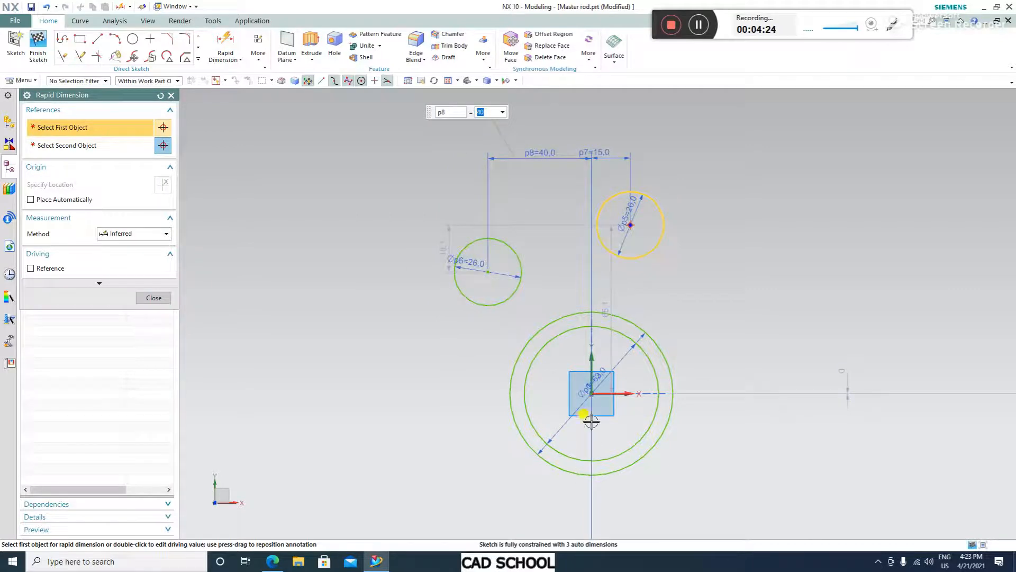
# Dimension the left 26 mm circle's centre 26 mm vertically from the origin
pyautogui.click(591, 392)
pyautogui.click(487, 271)
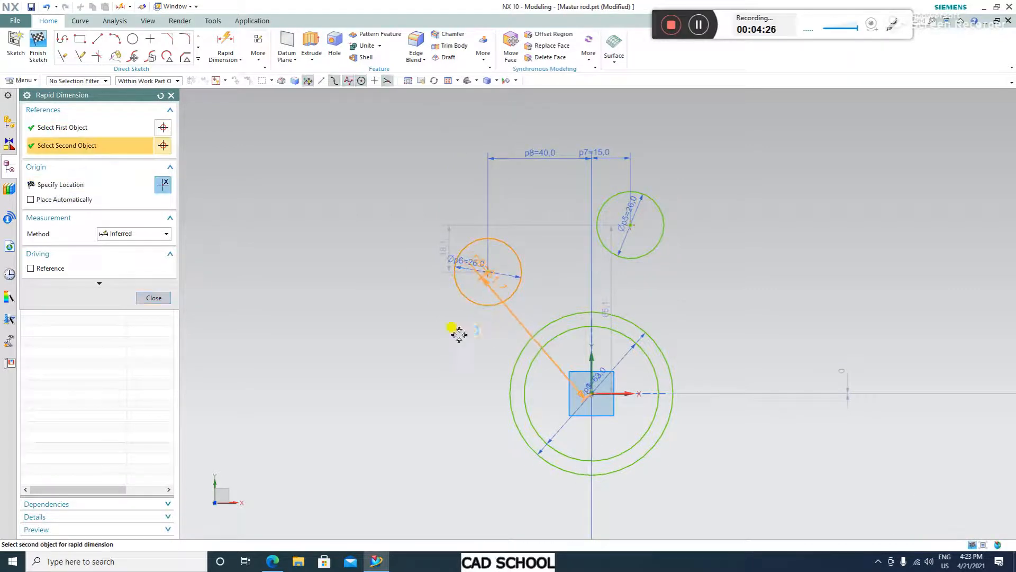
pyautogui.click(438, 363)
pyautogui.write('26')
pyautogui.press('Return')
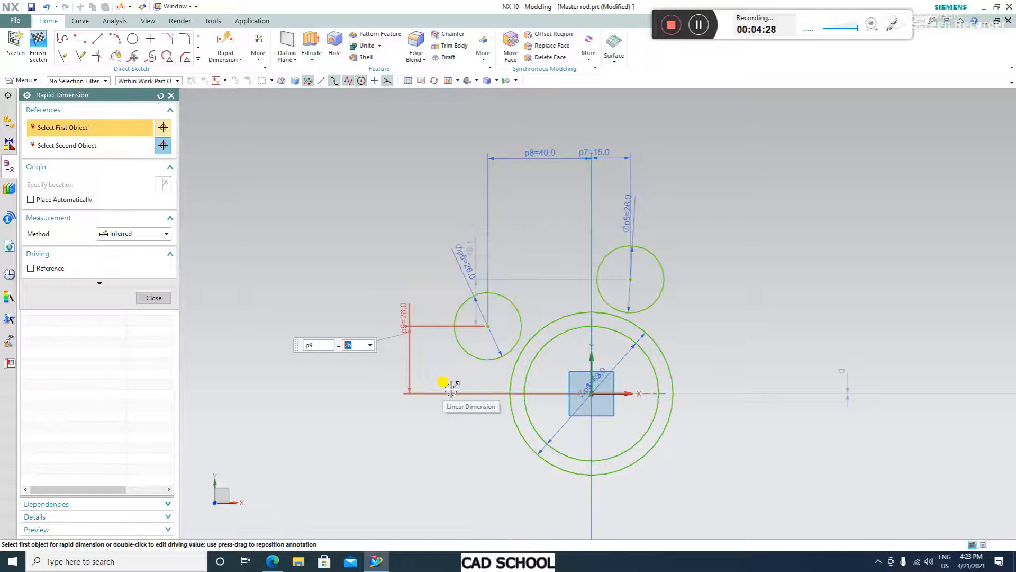
# Dimension the vertical distance between the centres of the two 26 mm circles as 17 mm
pyautogui.click(517, 324)
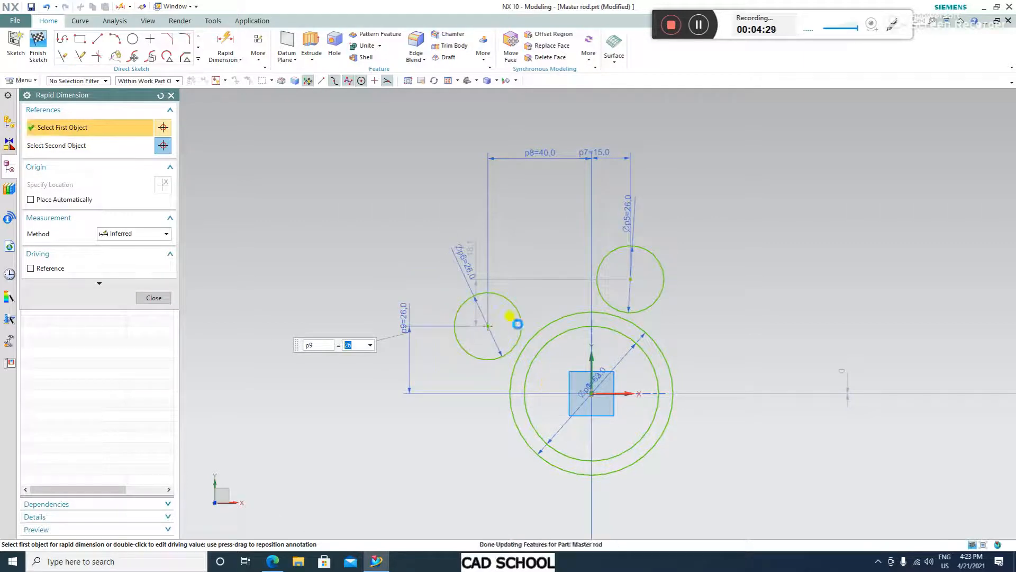
pyautogui.click(630, 279)
pyautogui.click(392, 285)
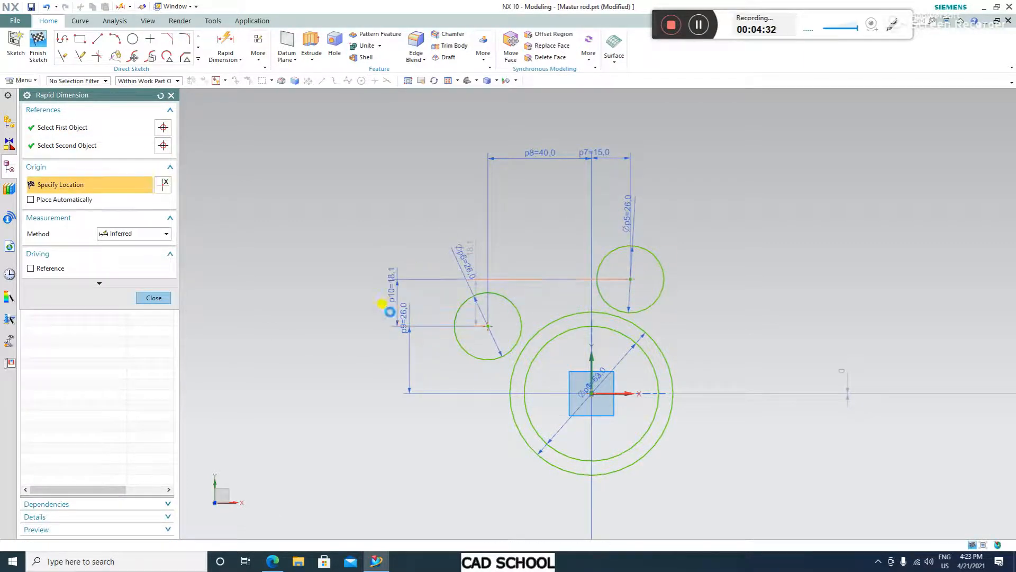
pyautogui.write('17')
pyautogui.press('Return')
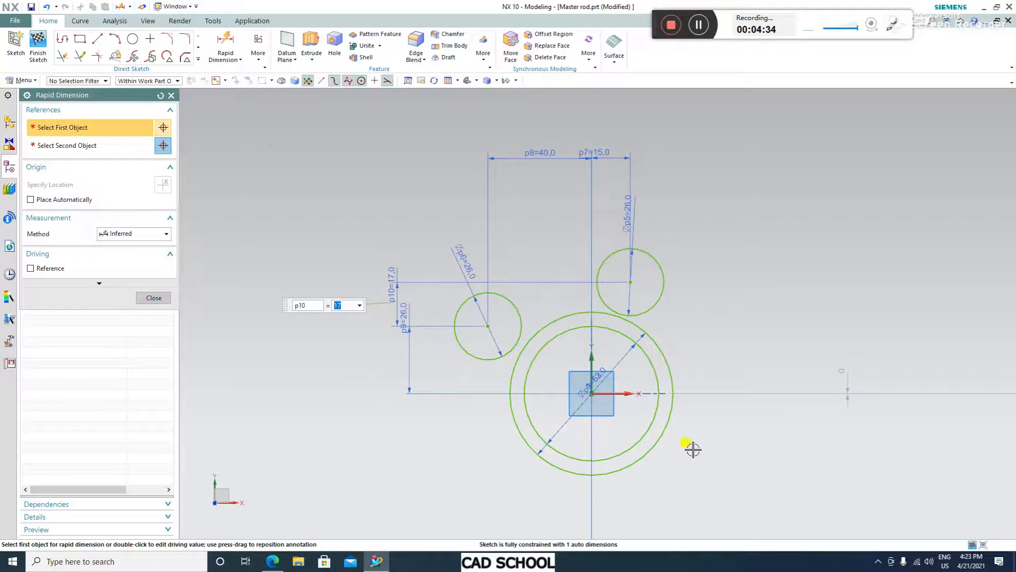
# Sketch a concentric 10 mm diameter circle inside each of the two 26 mm circles
pyautogui.scroll(2, 773, 444)
pyautogui.scroll(-1, 620, 366)
pyautogui.keyDown('shift'); pyautogui.moveTo(621, 365); pyautogui.dragTo(672, 320, button='middle'); pyautogui.keyUp('shift')
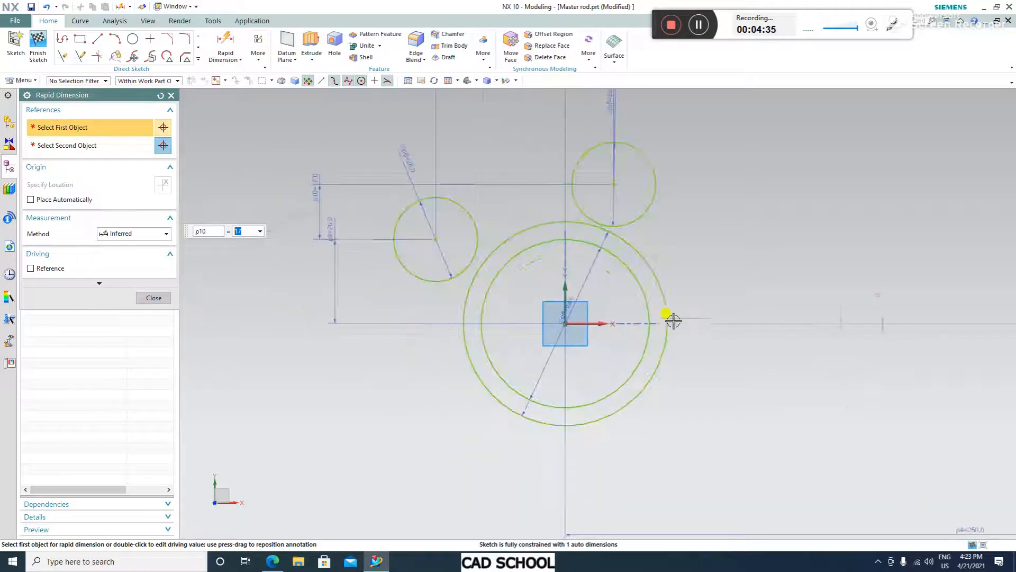
pyautogui.click(153, 298)
pyautogui.click(133, 38)
pyautogui.click(614, 184)
pyautogui.write('10')
pyautogui.press('Return')
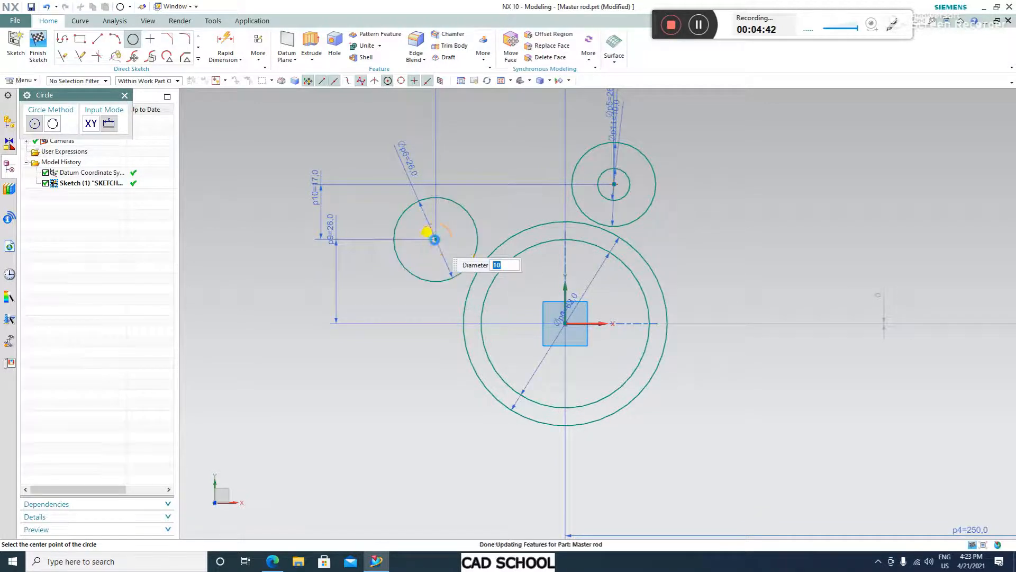
pyautogui.click(435, 238)
pyautogui.click(126, 95)
# Mirror both 26 mm circles and their concentric 10 mm circles about the X axis with Mirror Curve
pyautogui.scroll(-2, 469, 186)
pyautogui.scroll(1, 652, 275)
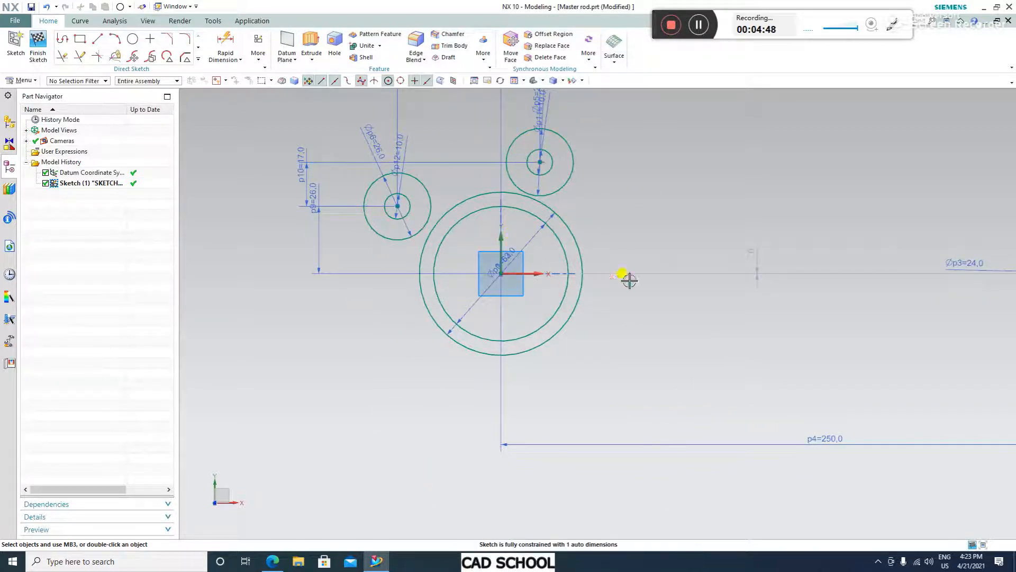
pyautogui.click(200, 59)
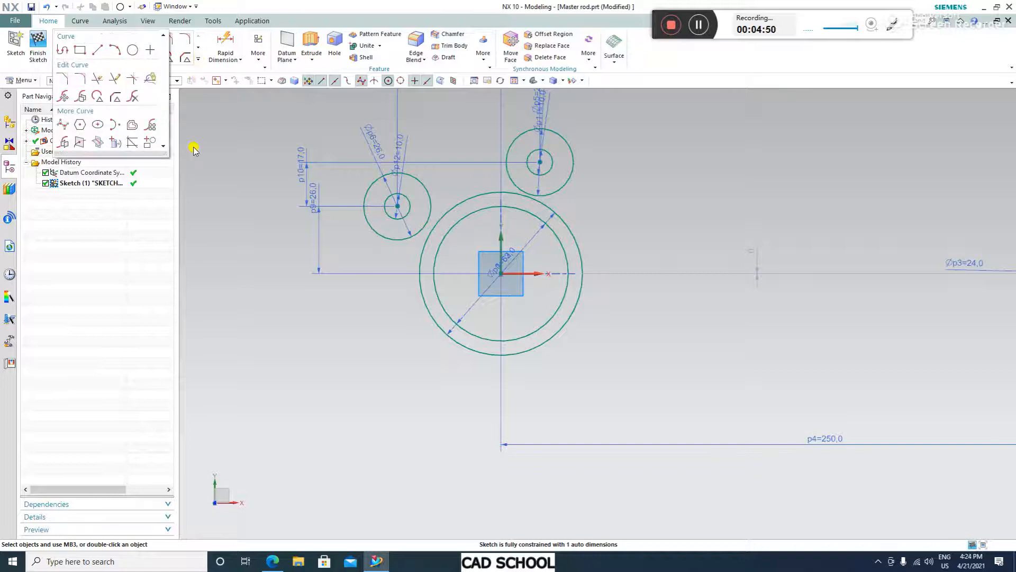
pyautogui.click(66, 146)
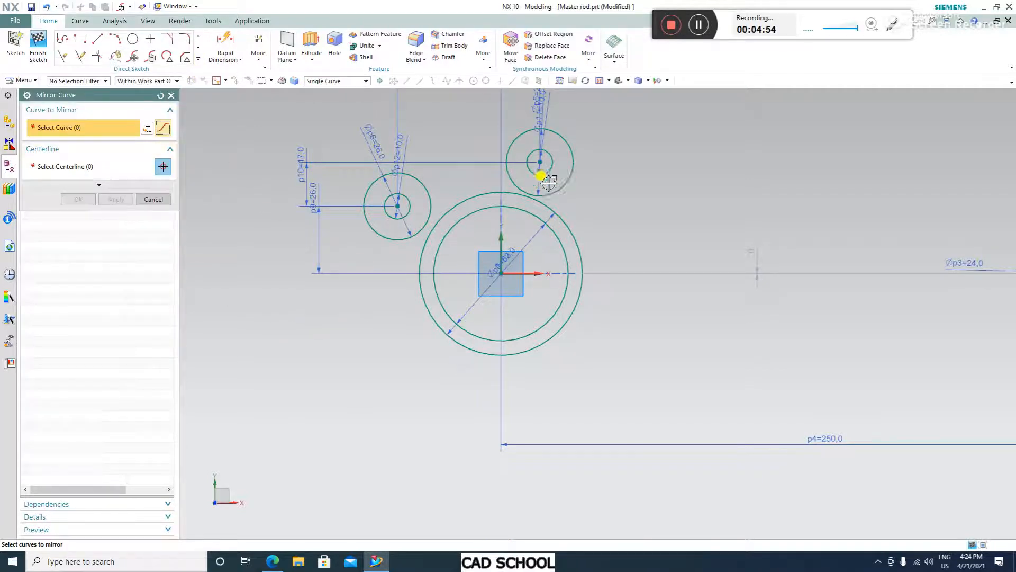
pyautogui.click(572, 178)
pyautogui.click(550, 169)
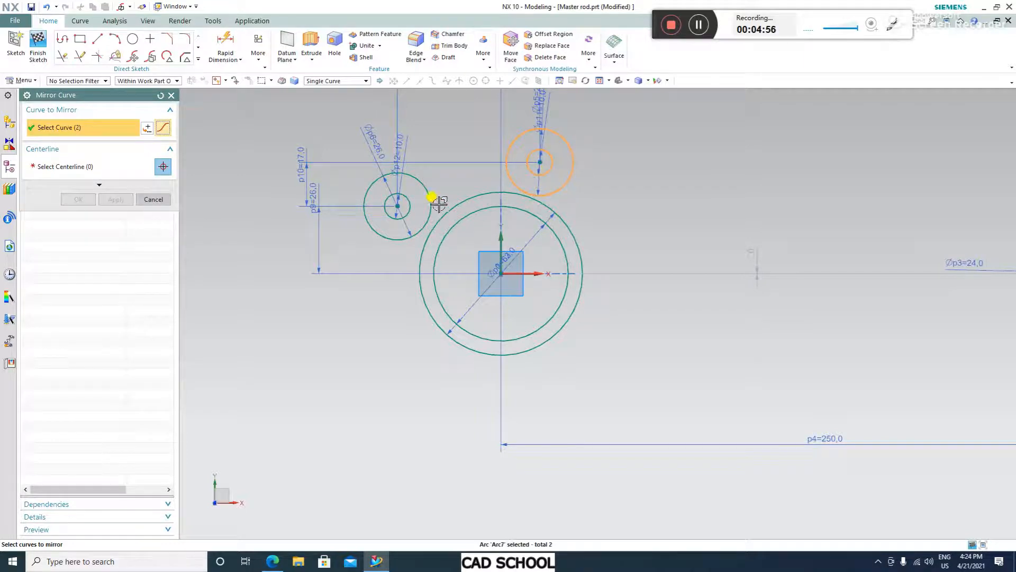
pyautogui.click(429, 200)
pyautogui.click(410, 203)
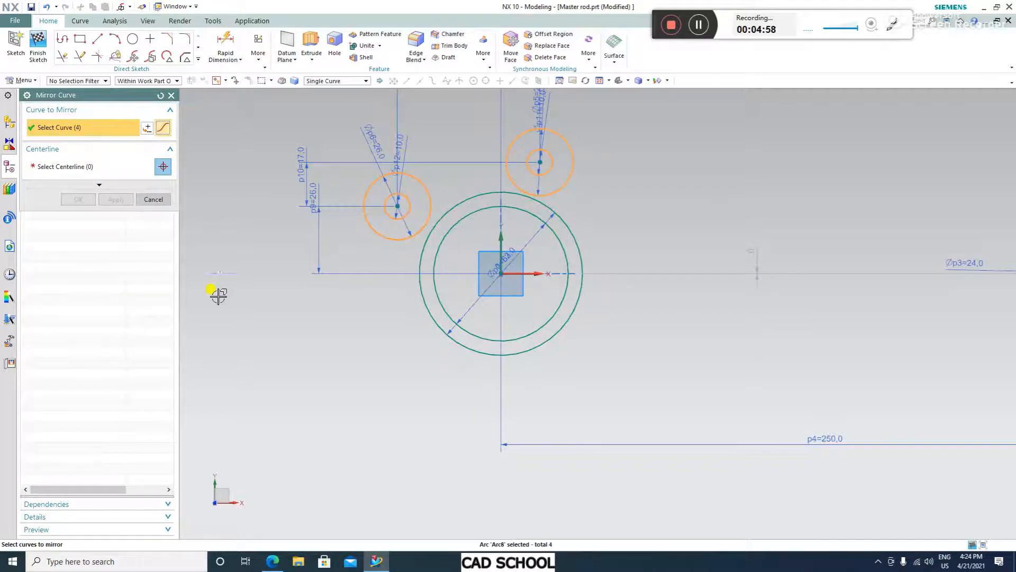
pyautogui.click(85, 173)
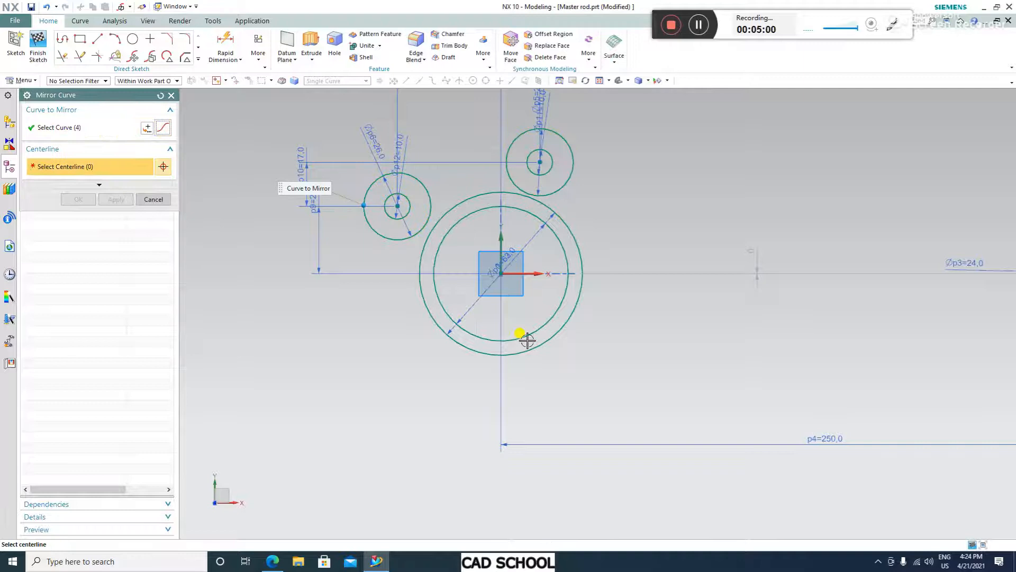
pyautogui.click(80, 129)
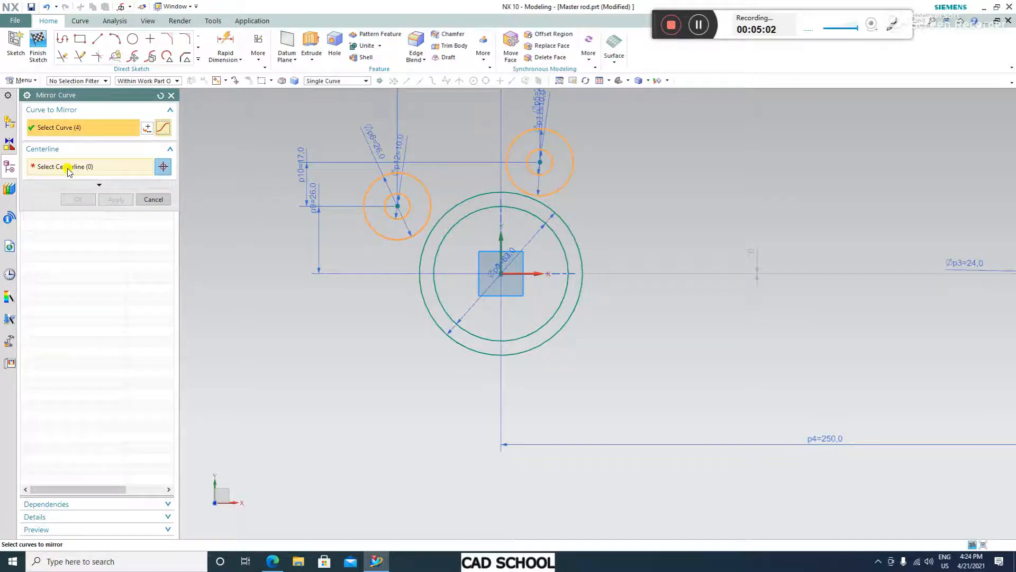
pyautogui.click(82, 166)
pyautogui.click(97, 130)
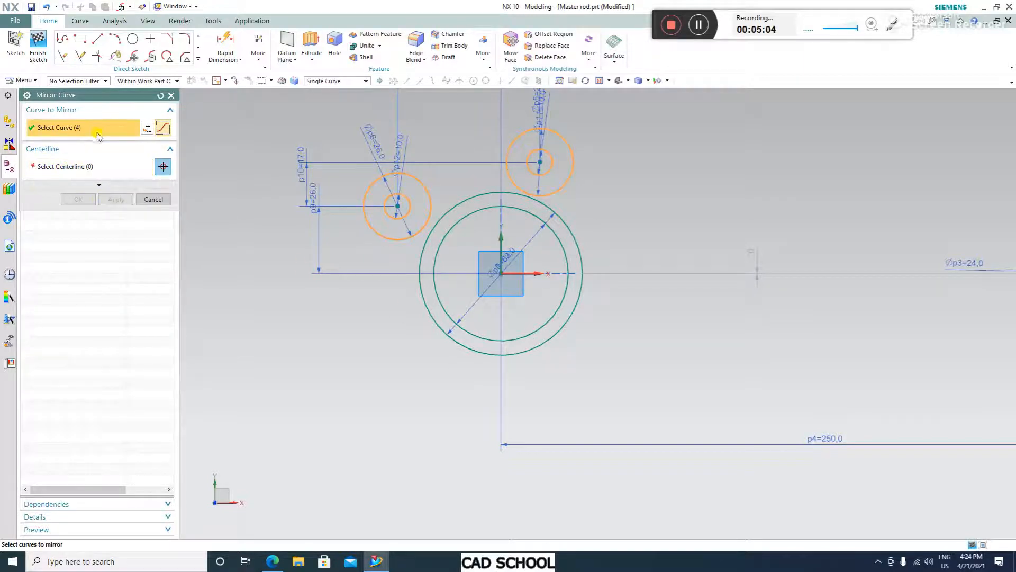
pyautogui.middleClick(683, 249)
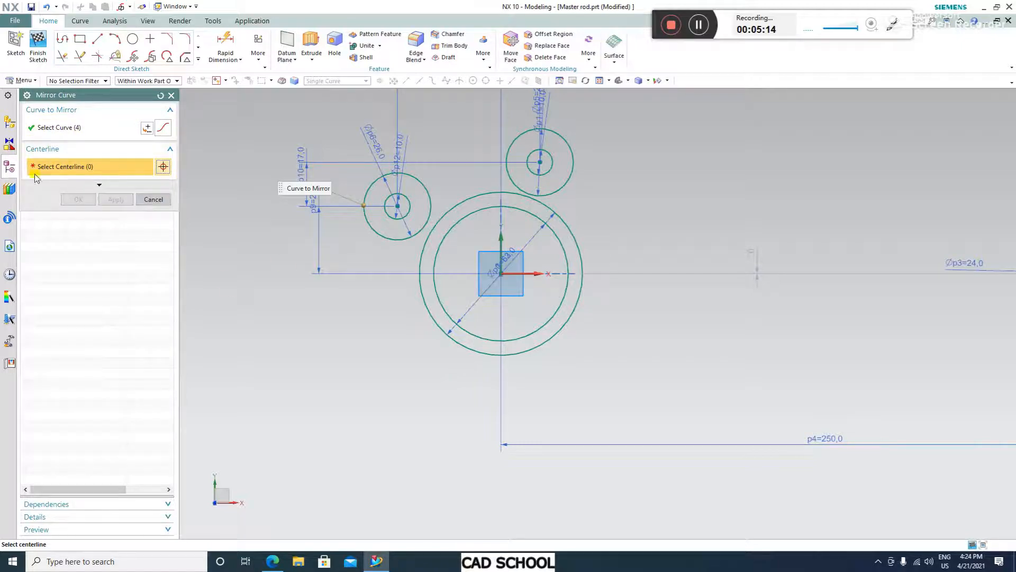
pyautogui.click(553, 278)
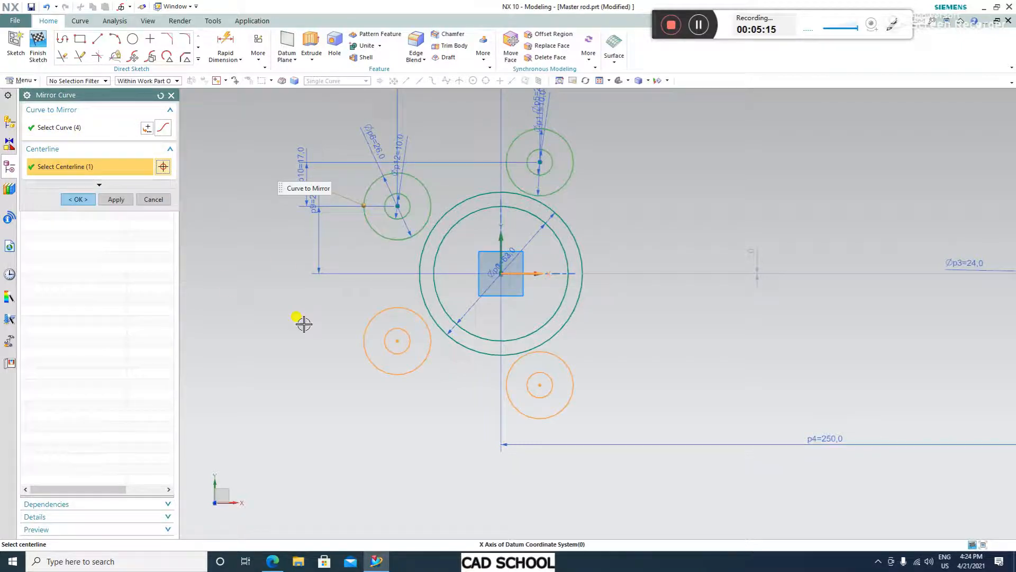
pyautogui.click(78, 199)
# Move the upper-left 10 mm circle's diameter dimension clear above its lobe
pyautogui.scroll(-2, 703, 364)
pyautogui.scroll(1, 517, 348)
pyautogui.scroll(1, 683, 365)
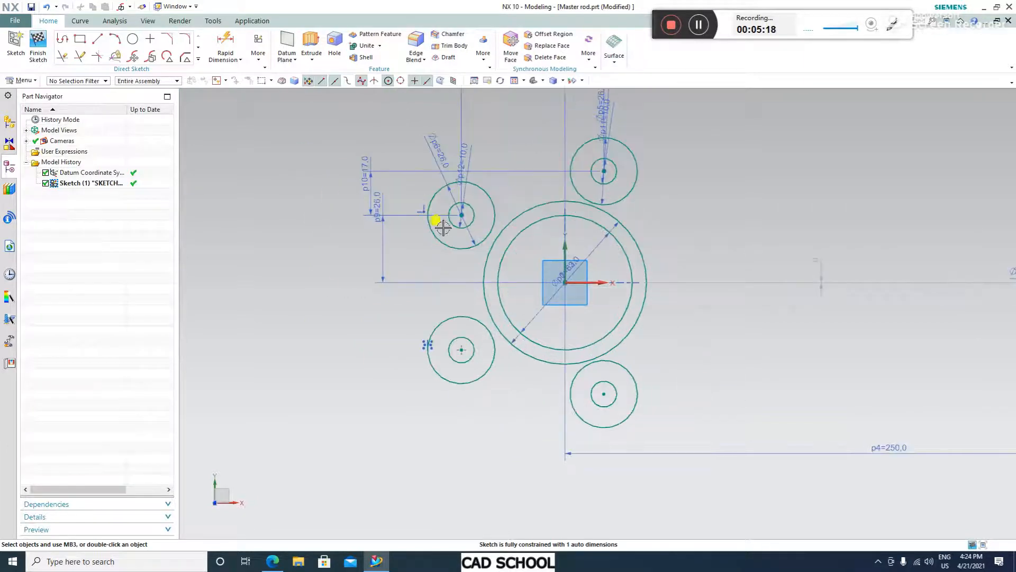
pyautogui.moveTo(468, 201); pyautogui.dragTo(480, 119)
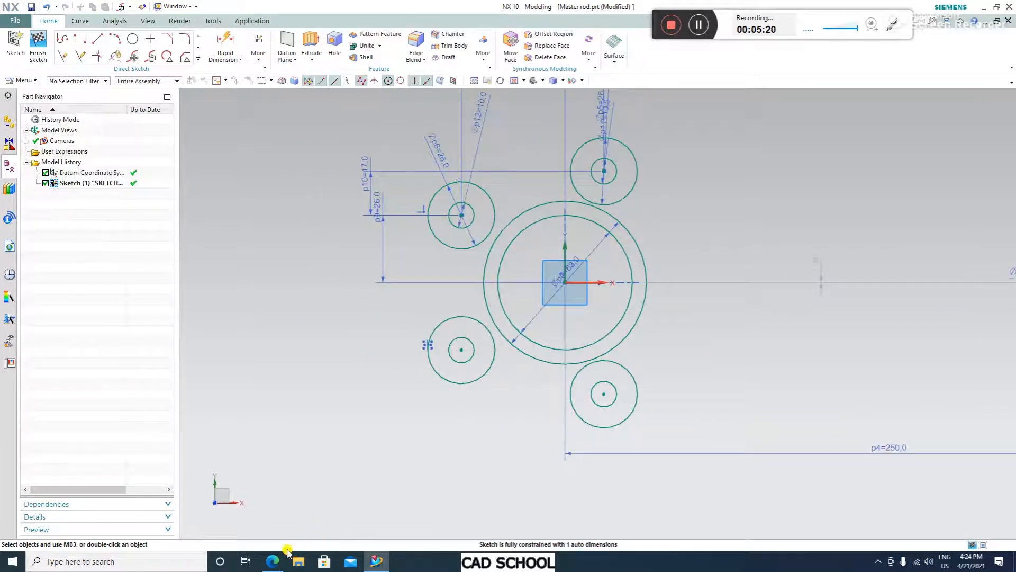
# Check the lobe arcs in Drawing1.pdf and sketch a 72 mm radius arc above and between the two upper 26 mm circles
pyautogui.click(272, 560)
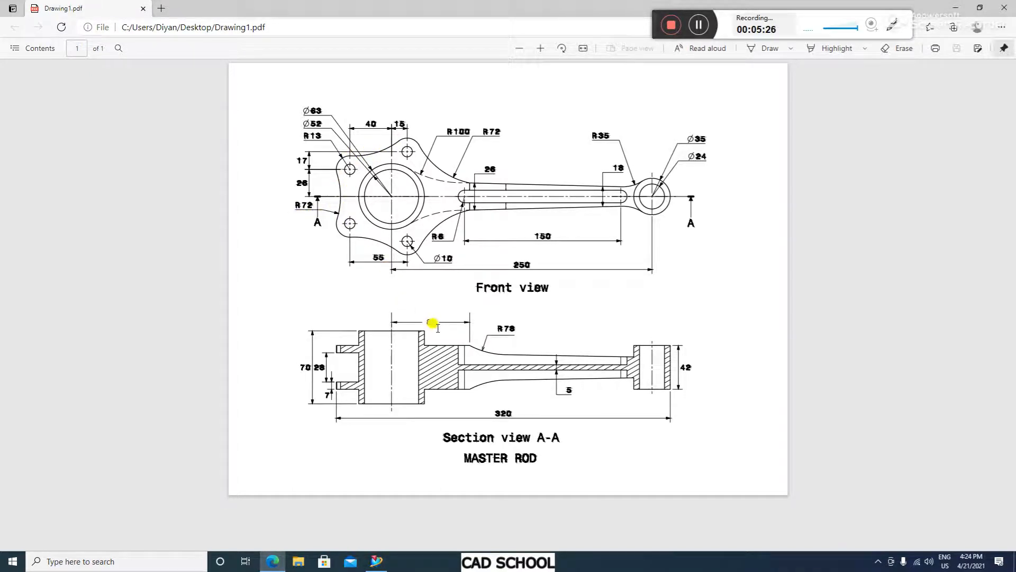
pyautogui.click(376, 561)
pyautogui.scroll(2, 503, 175)
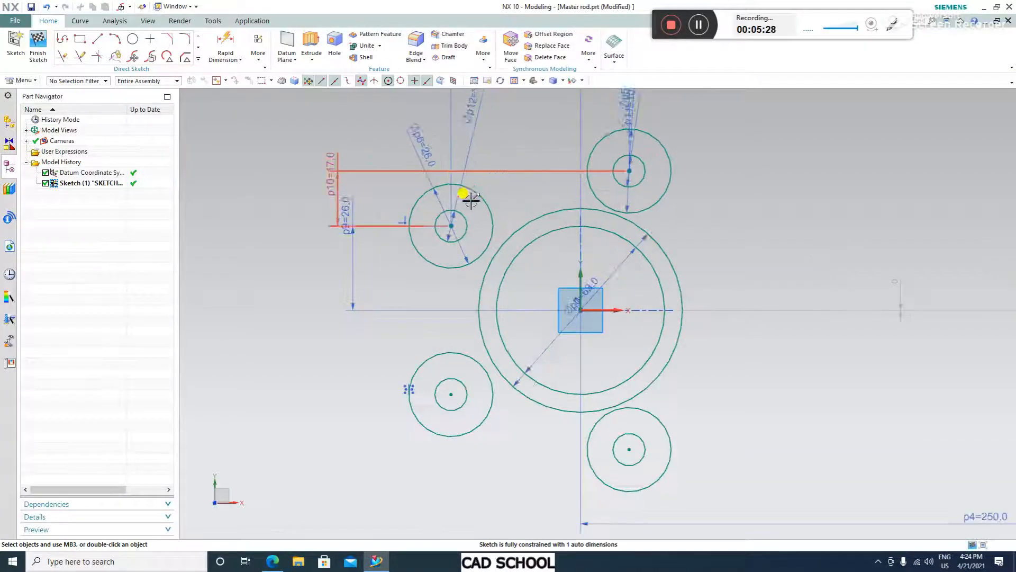
pyautogui.click(115, 39)
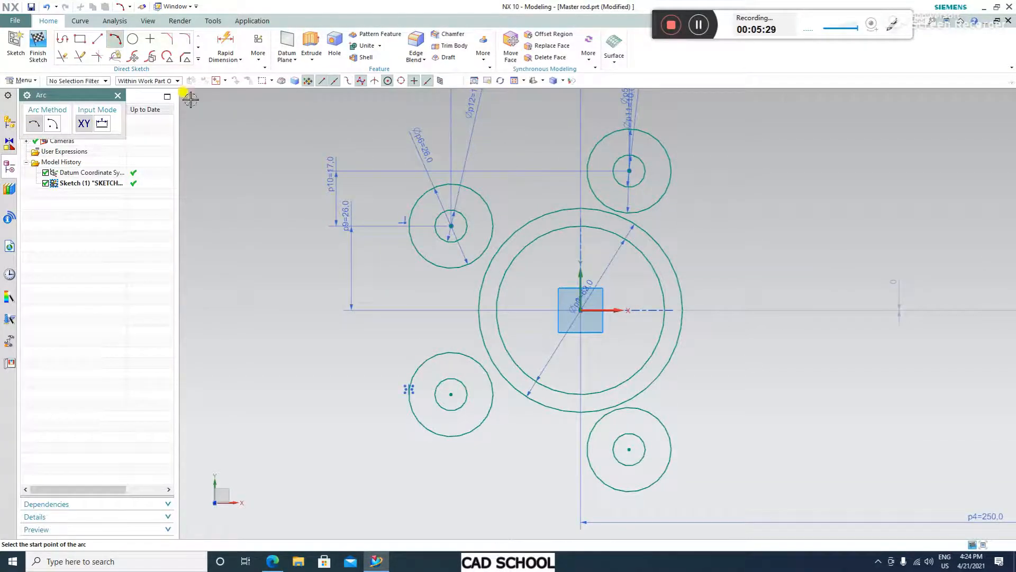
pyautogui.click(439, 153)
pyautogui.click(598, 117)
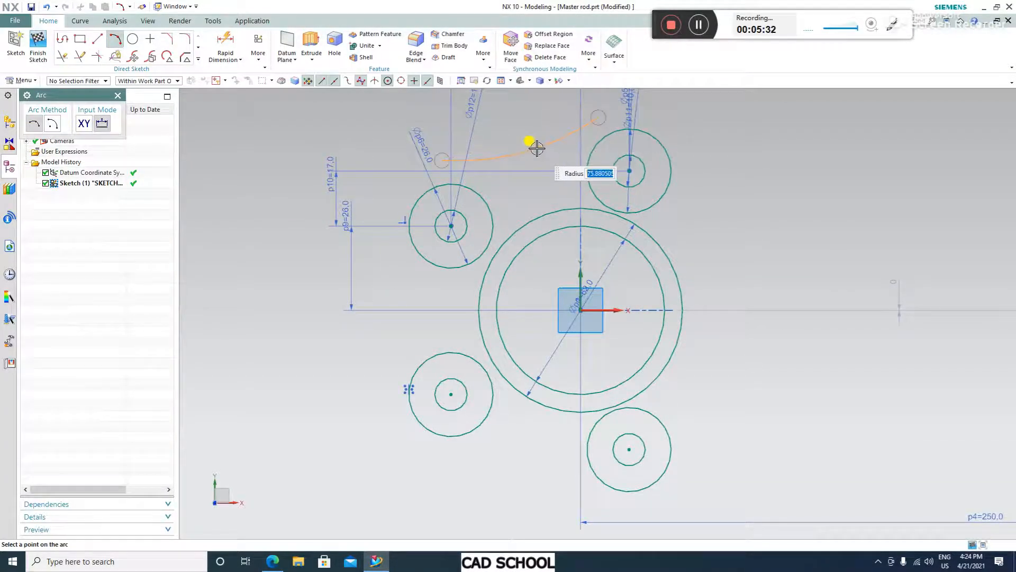
pyautogui.write('72')
pyautogui.press('Return')
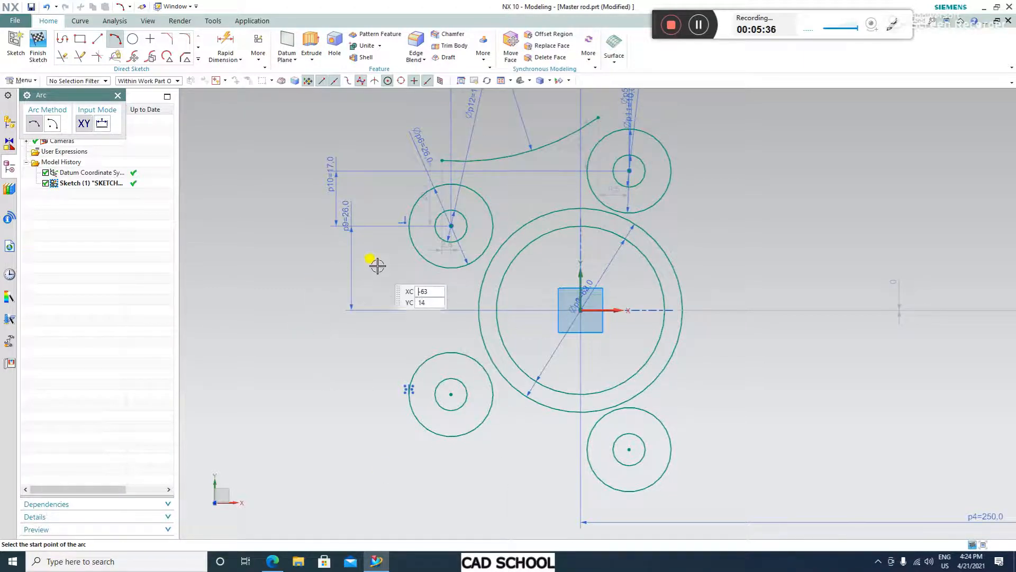
# Sketch a second 72 mm radius arc beside the two left 26 mm circles, bulging toward the large end
pyautogui.click(367, 239)
pyautogui.click(368, 413)
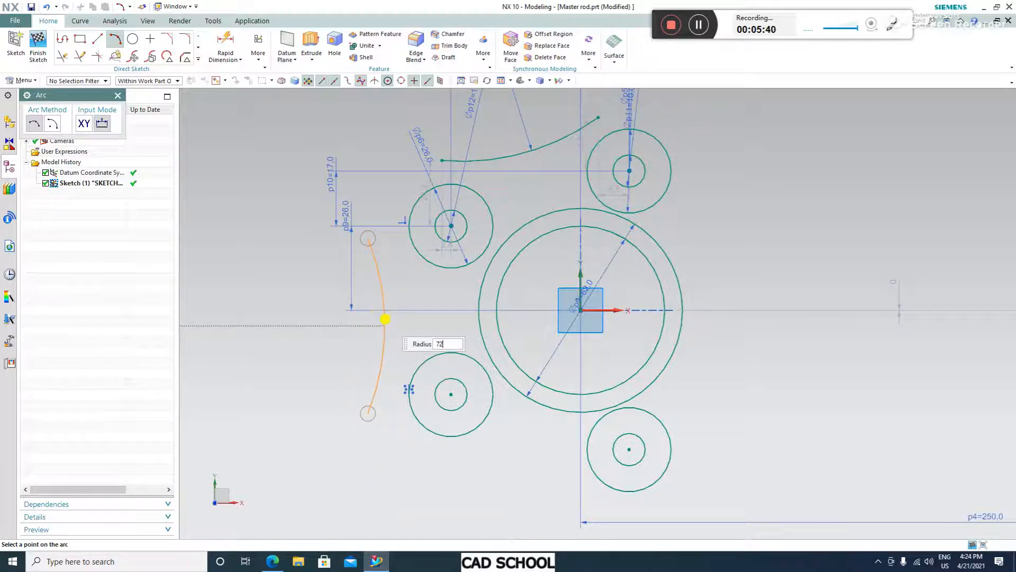
pyautogui.press('Return')
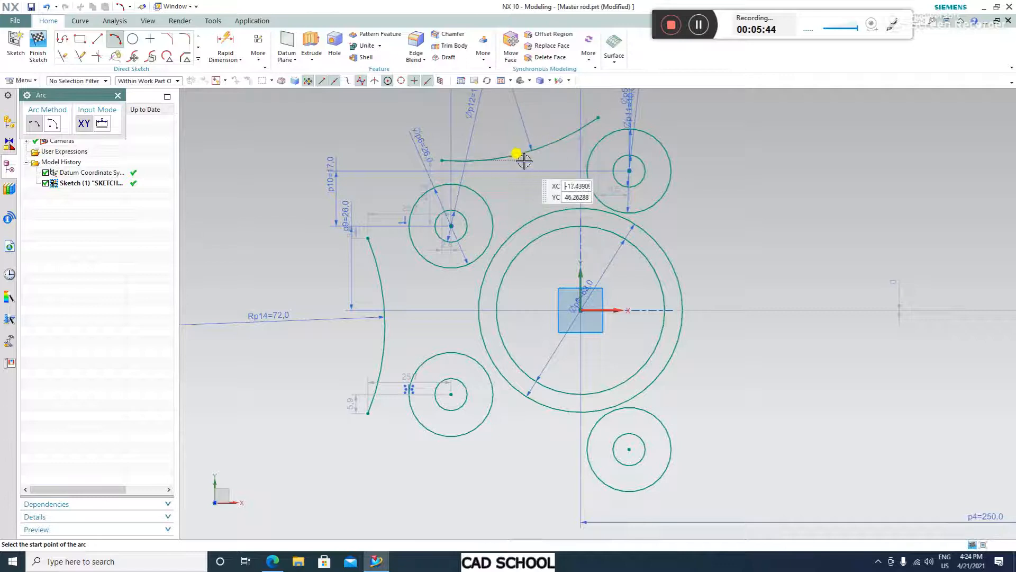
pyautogui.click(116, 96)
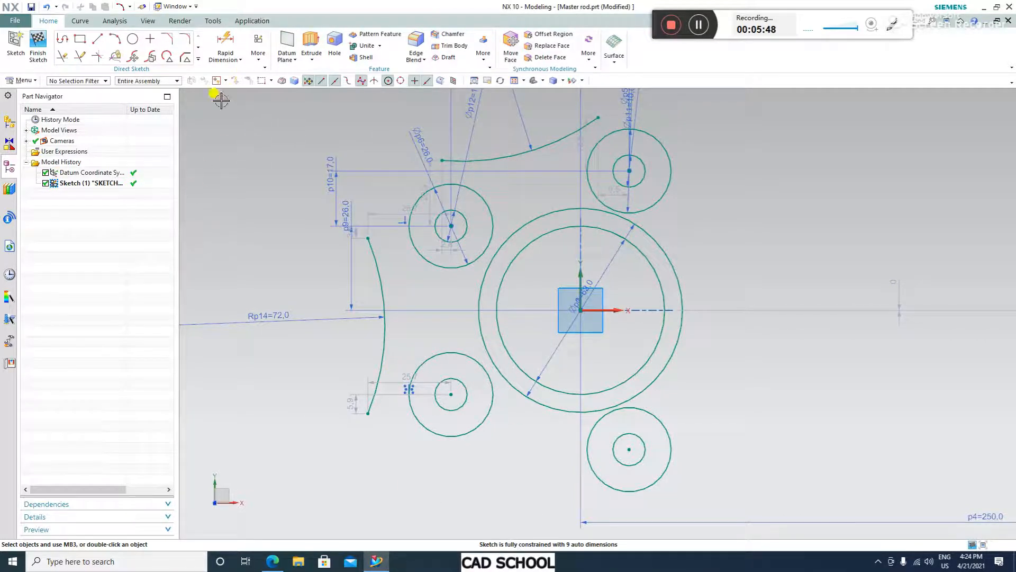
# Make the upper 72 mm arc tangent to both the upper-left and upper-right 26 mm circles
pyautogui.scroll(2, 587, 130)
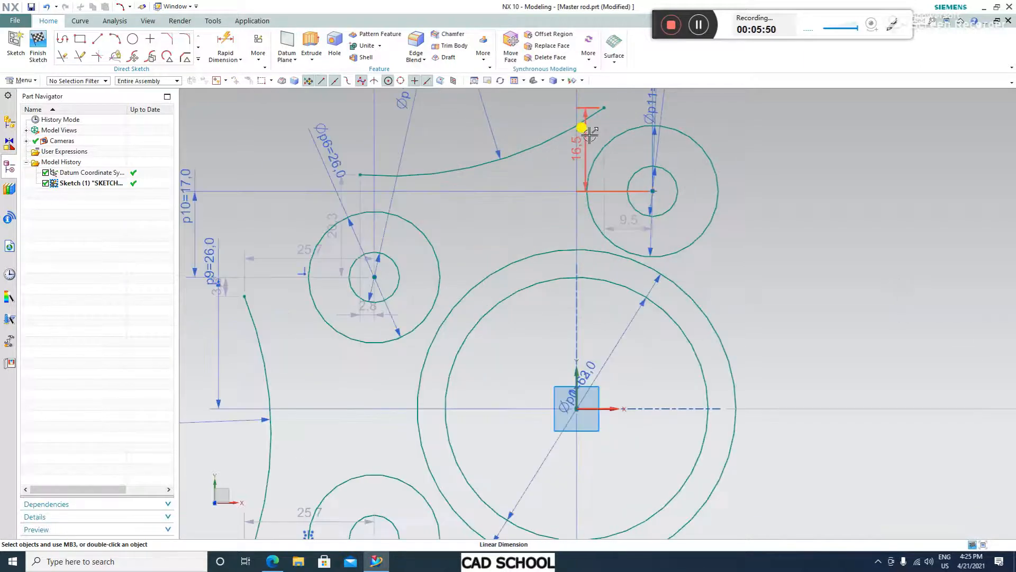
pyautogui.click(417, 178)
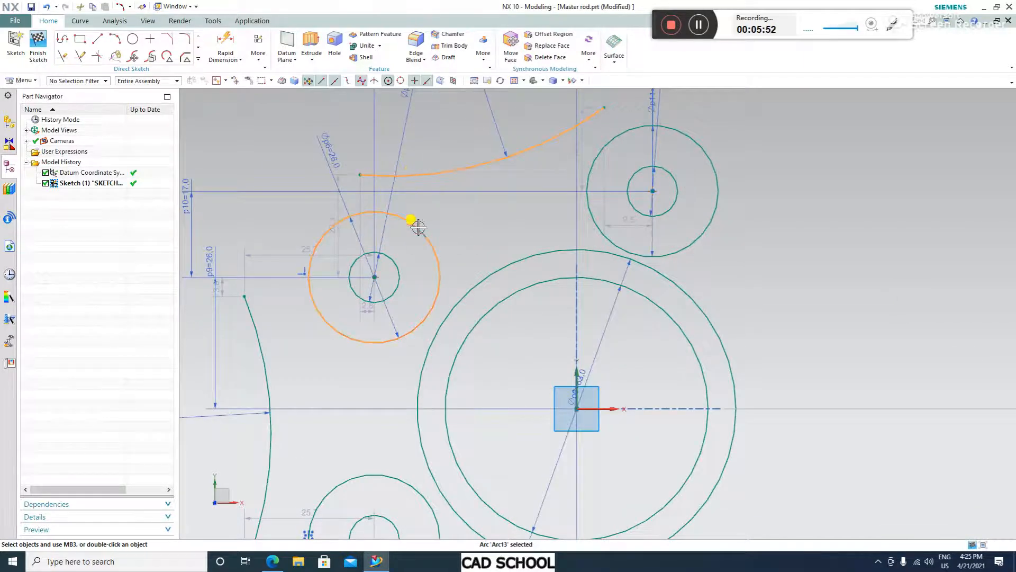
pyautogui.click(411, 223)
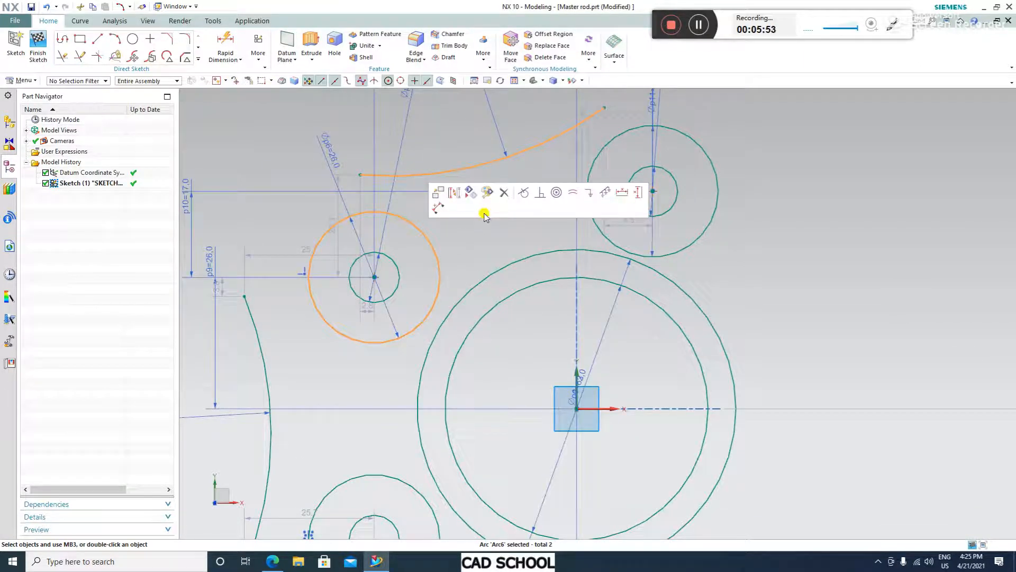
pyautogui.click(523, 193)
pyautogui.click(568, 164)
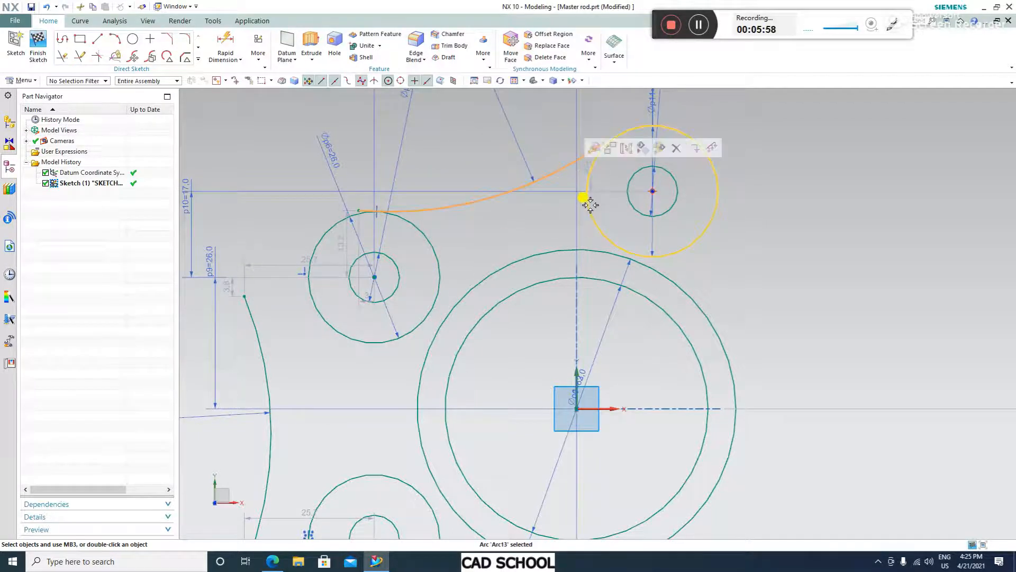
pyautogui.click(582, 206)
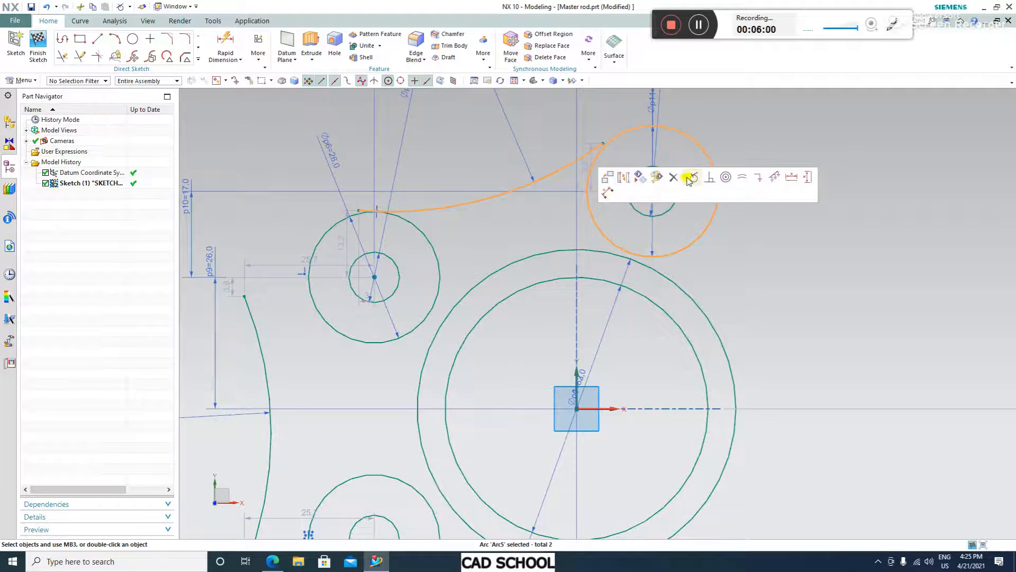
pyautogui.click(689, 177)
# Make the left 72 mm arc tangent to the upper-left 26 mm circle
pyautogui.scroll(-2, 374, 311)
pyautogui.scroll(2, 392, 260)
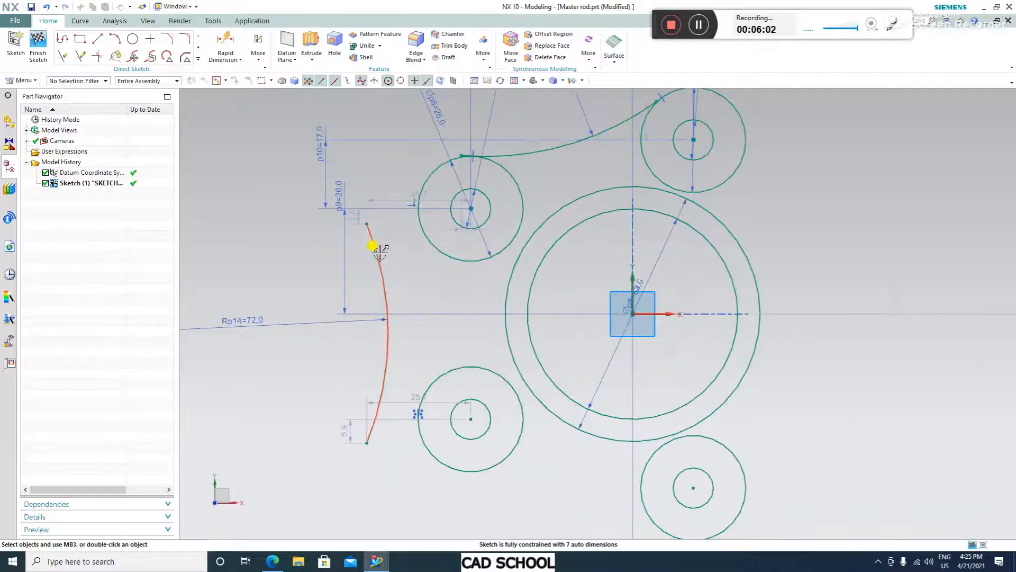
pyautogui.click(379, 253)
pyautogui.click(434, 252)
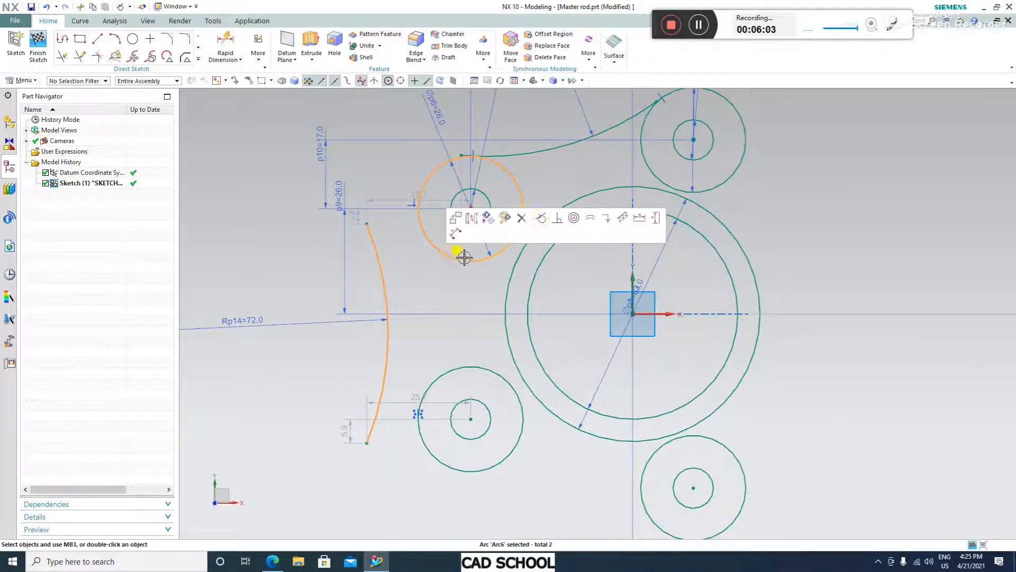
pyautogui.click(540, 220)
pyautogui.scroll(4, 421, 405)
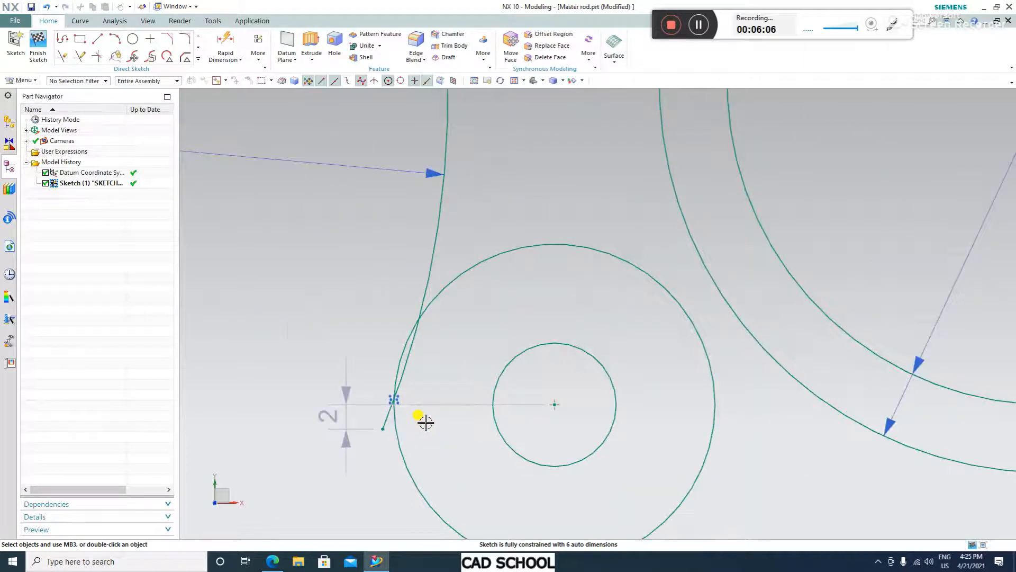
pyautogui.click(417, 305)
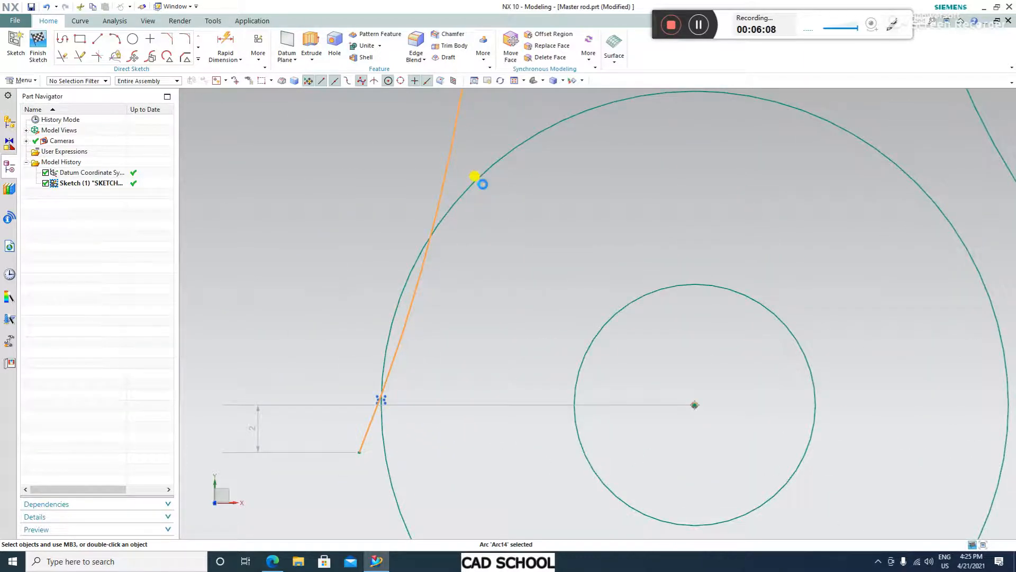
pyautogui.click(484, 165)
pyautogui.click(484, 165)
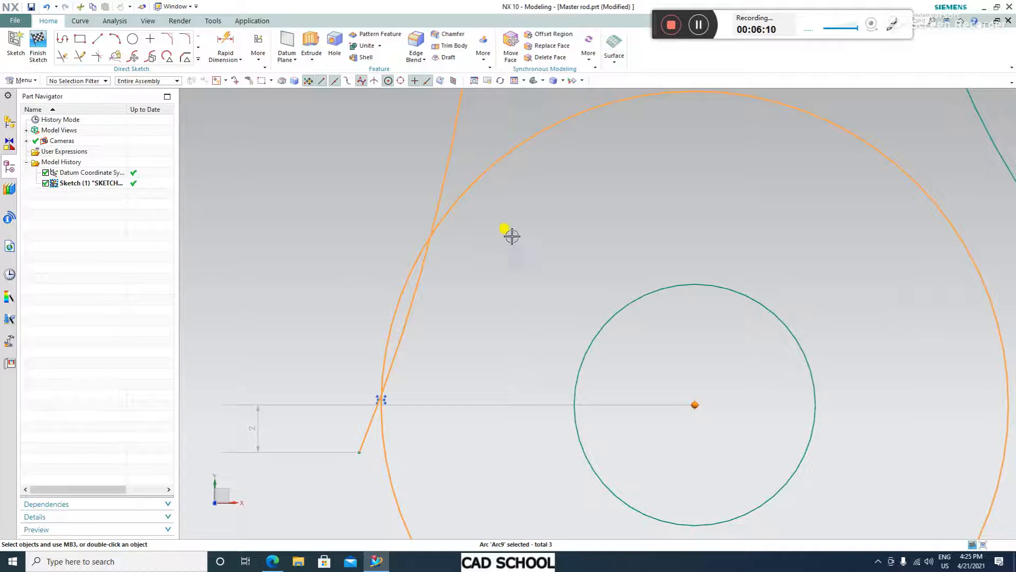
pyautogui.press('Escape')
# Make the left 72 mm arc tangent to the lower-left 26 mm circle
pyautogui.click(417, 305)
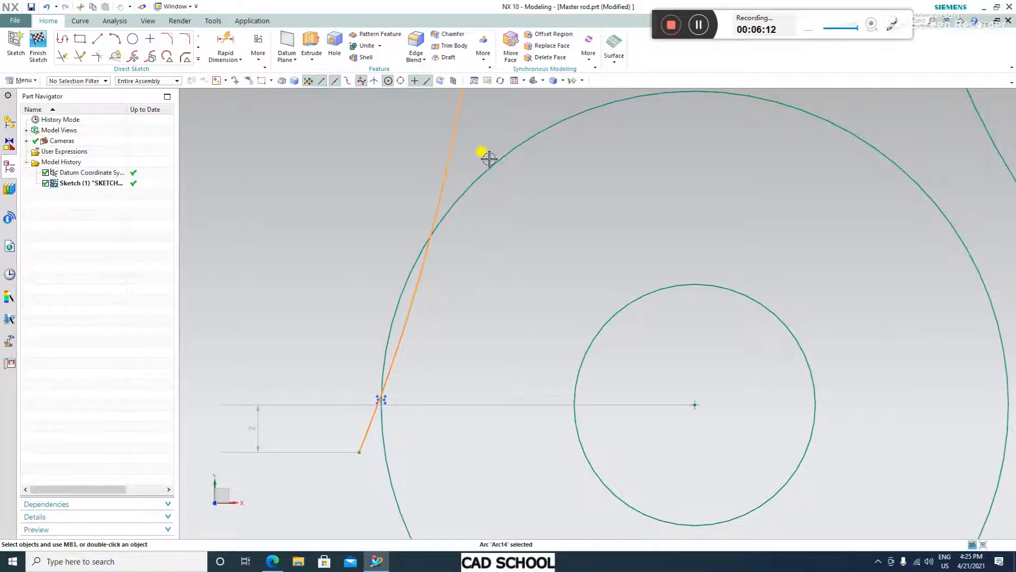
pyautogui.click(493, 161)
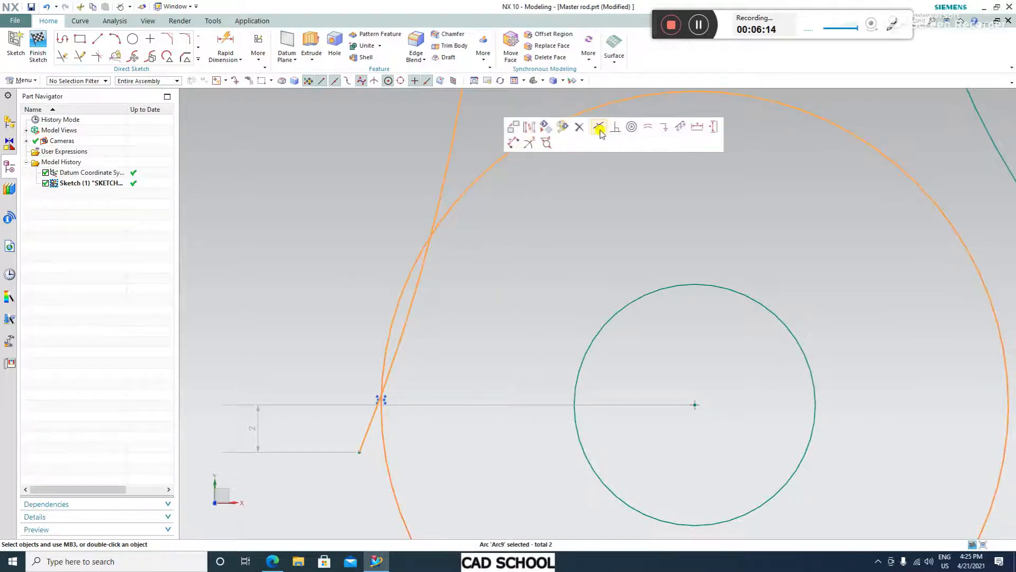
pyautogui.click(598, 128)
pyautogui.scroll(-6, 465, 279)
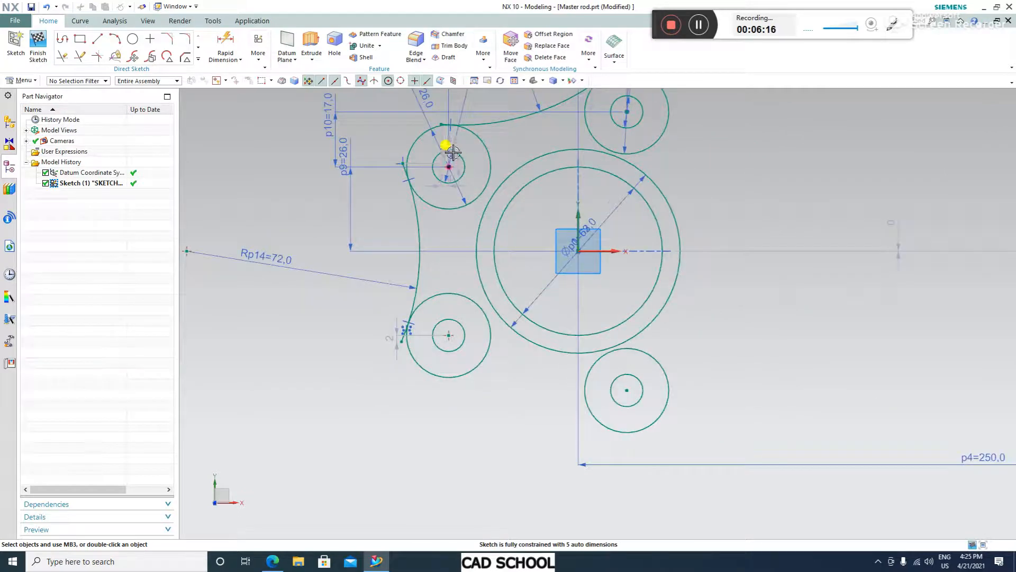
# Trim the overhanging ends of the left and upper 72 mm arcs back to the 26 mm circles with Quick Trim
pyautogui.scroll(3, 397, 163)
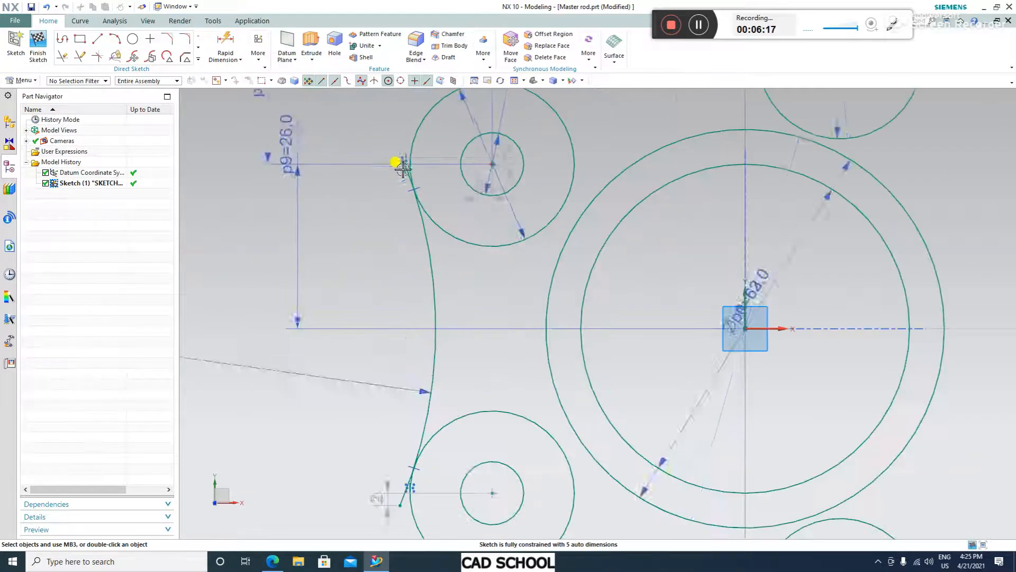
pyautogui.click(64, 59)
pyautogui.scroll(2, 366, 160)
pyautogui.scroll(-3, 371, 156)
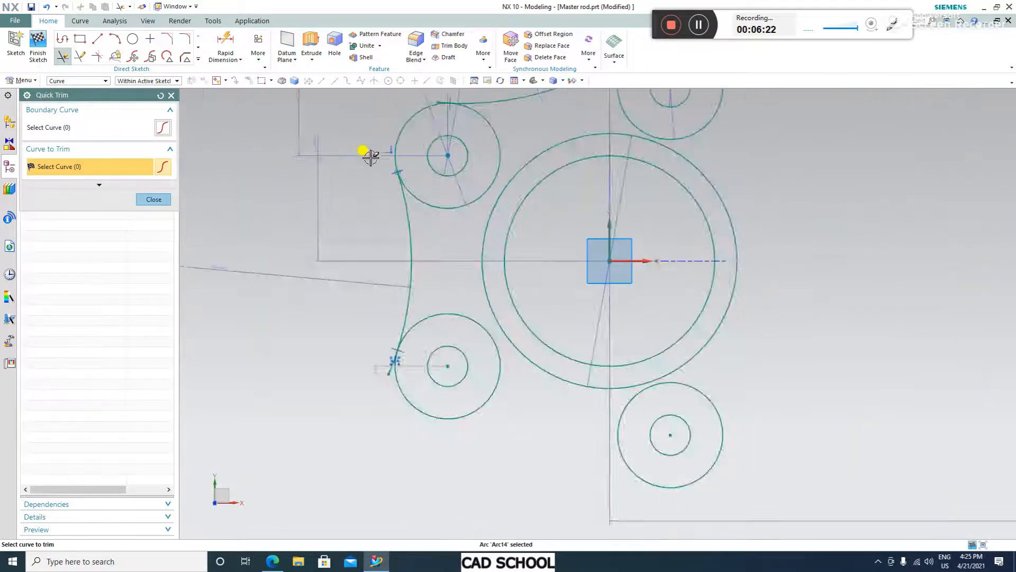
pyautogui.scroll(3, 374, 281)
pyautogui.scroll(-3, 381, 257)
pyautogui.scroll(5, 420, 268)
pyautogui.scroll(-3, 630, 208)
pyautogui.scroll(5, 619, 220)
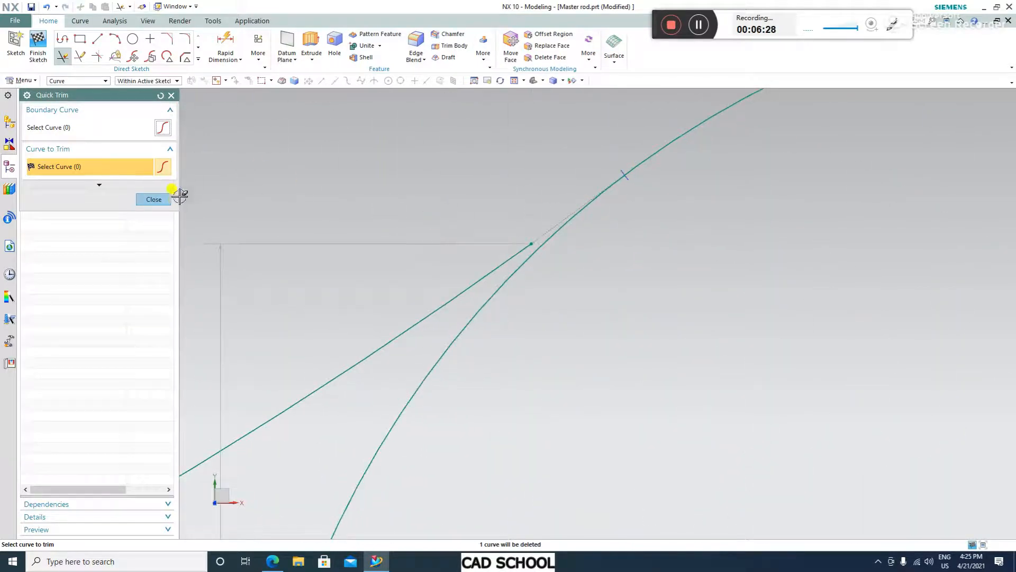
pyautogui.click(153, 199)
# Constrain the upper 72 mm arc's right endpoint onto the upper-right 26 mm circle with Point On Curve
pyautogui.scroll(-1, 541, 243)
pyautogui.scroll(5, 541, 243)
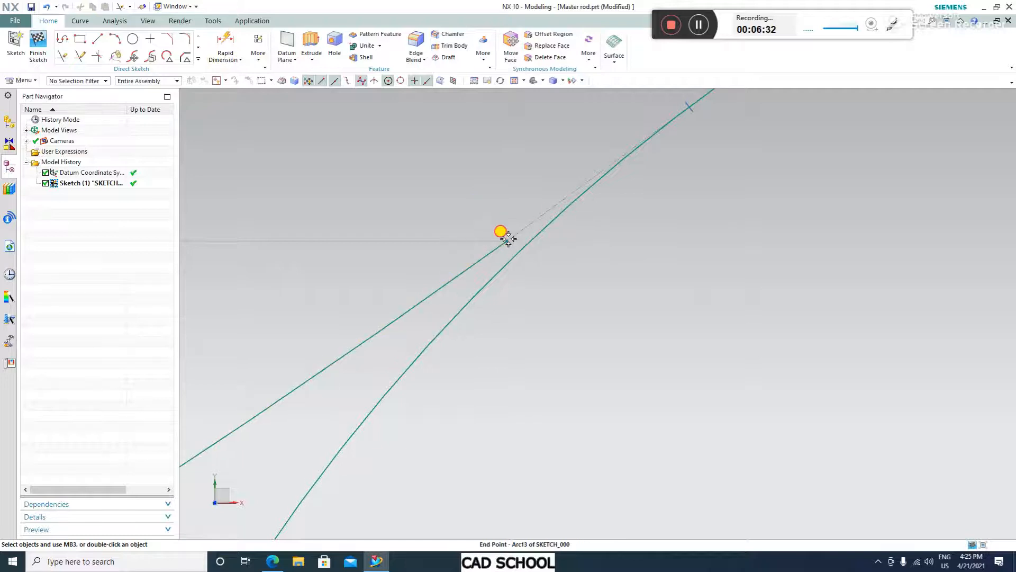
pyautogui.click(550, 218)
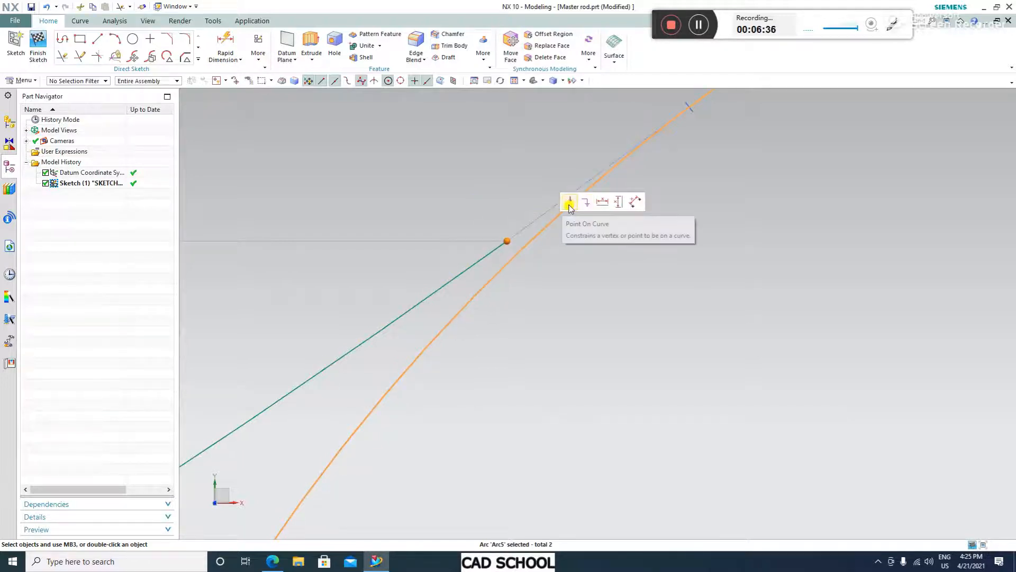
pyautogui.click(570, 202)
# Mirror the upper 72 mm arc about the X axis with Mirror Curve
pyautogui.scroll(5, 596, 220)
pyautogui.scroll(3, 522, 344)
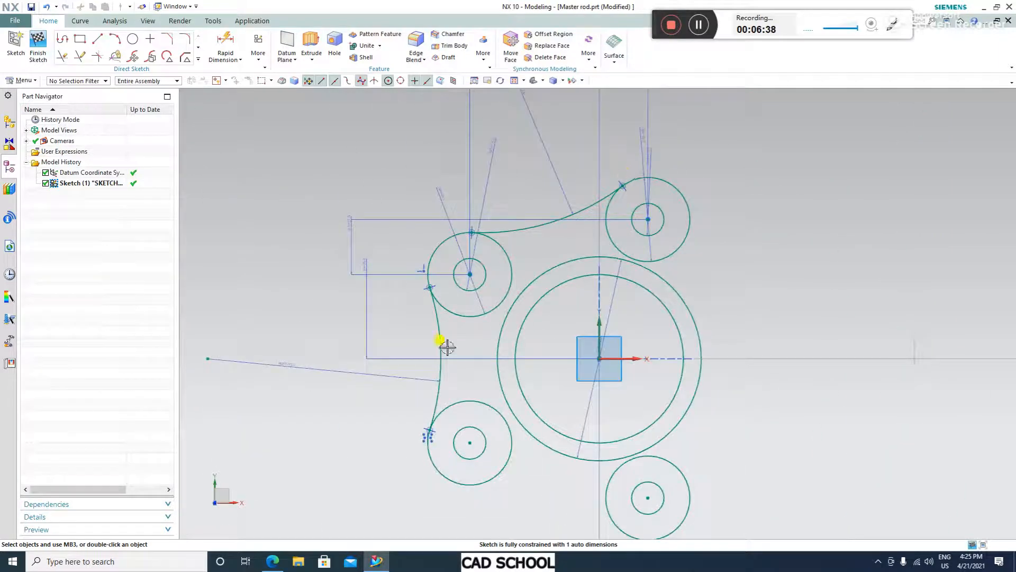
pyautogui.click(198, 61)
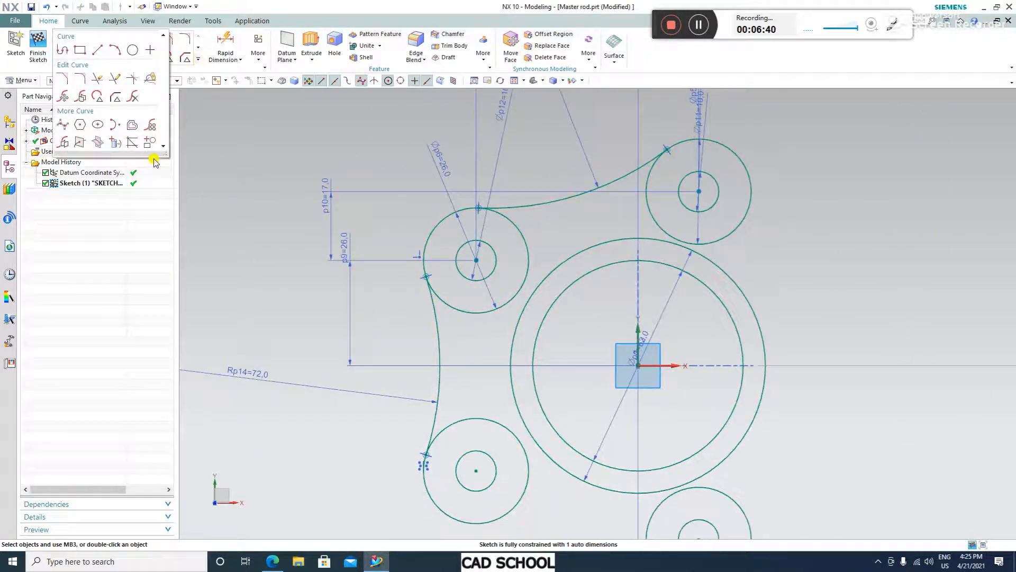
pyautogui.click(73, 146)
pyautogui.click(550, 199)
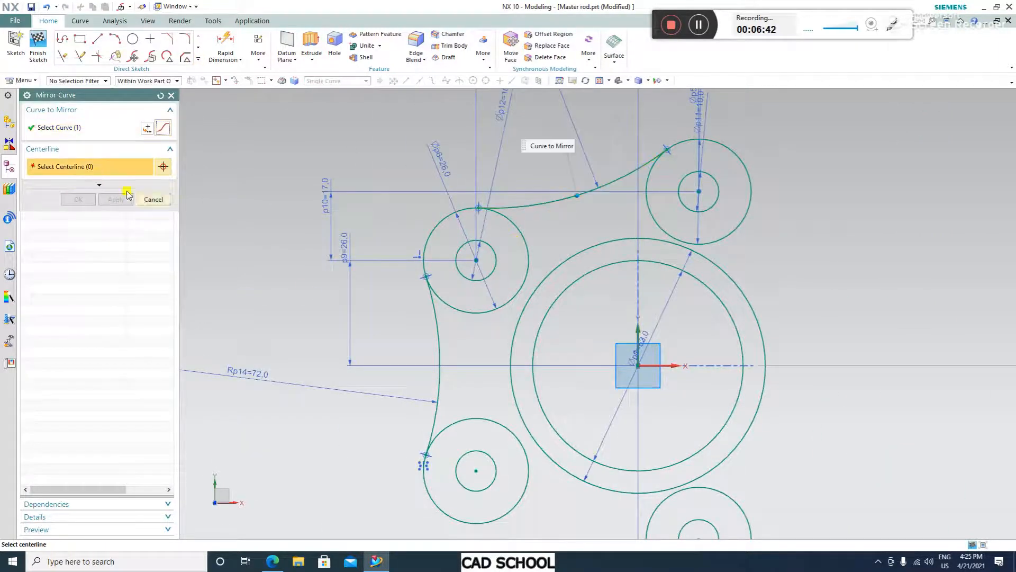
pyautogui.click(669, 365)
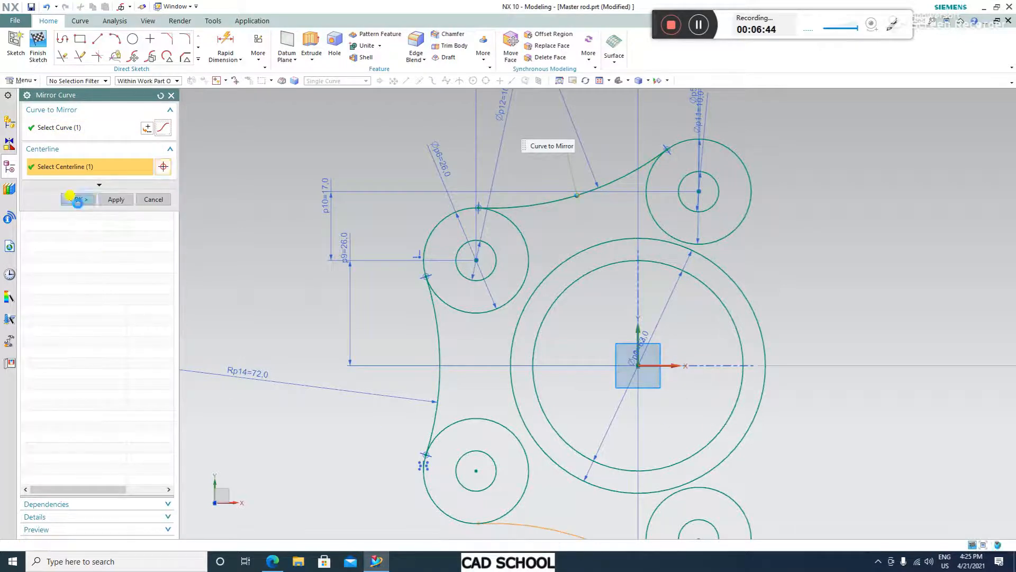
pyautogui.click(78, 200)
# Check the large-end-to-shank transition in Drawing1.pdf and separate the upper-right lobe's overlapping 10 mm and 26 mm diameter dimensions
pyautogui.scroll(-3, 402, 228)
pyautogui.scroll(2, 572, 330)
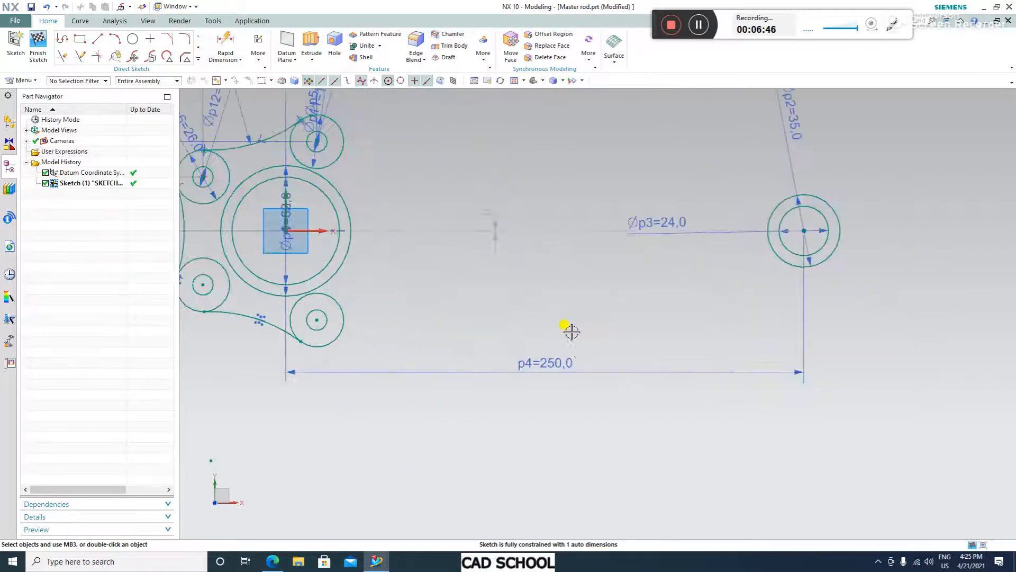
pyautogui.click(272, 561)
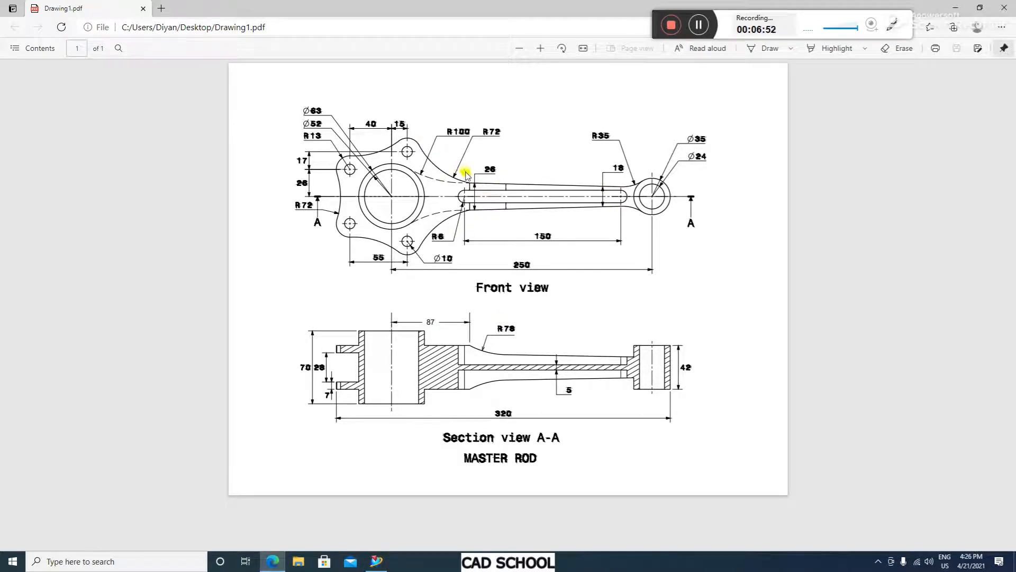
pyautogui.click(956, 7)
pyautogui.scroll(-2, 479, 259)
pyautogui.scroll(2, 422, 188)
pyautogui.scroll(-1, 423, 328)
pyautogui.scroll(2, 364, 157)
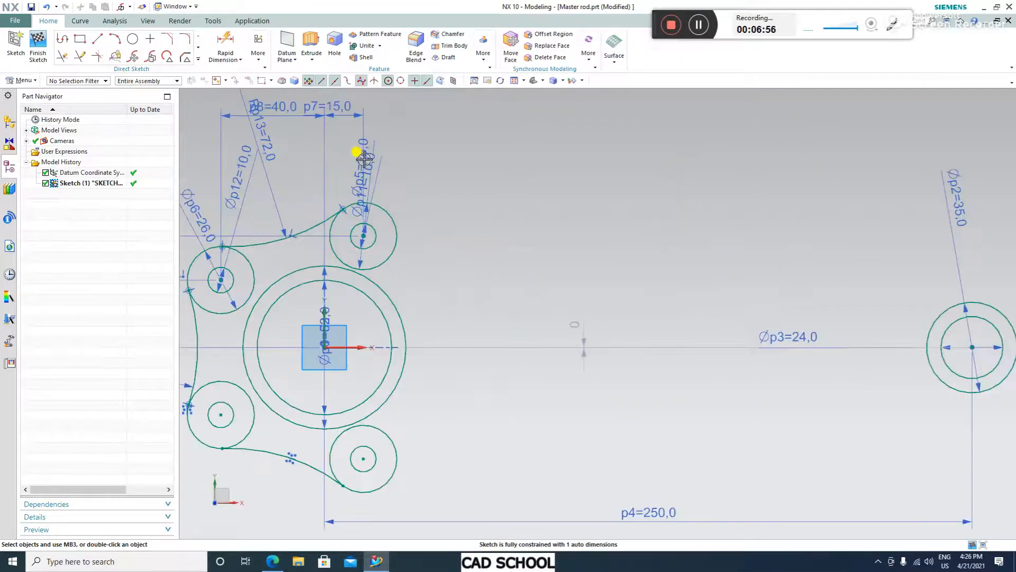
pyautogui.doubleClick(363, 156)
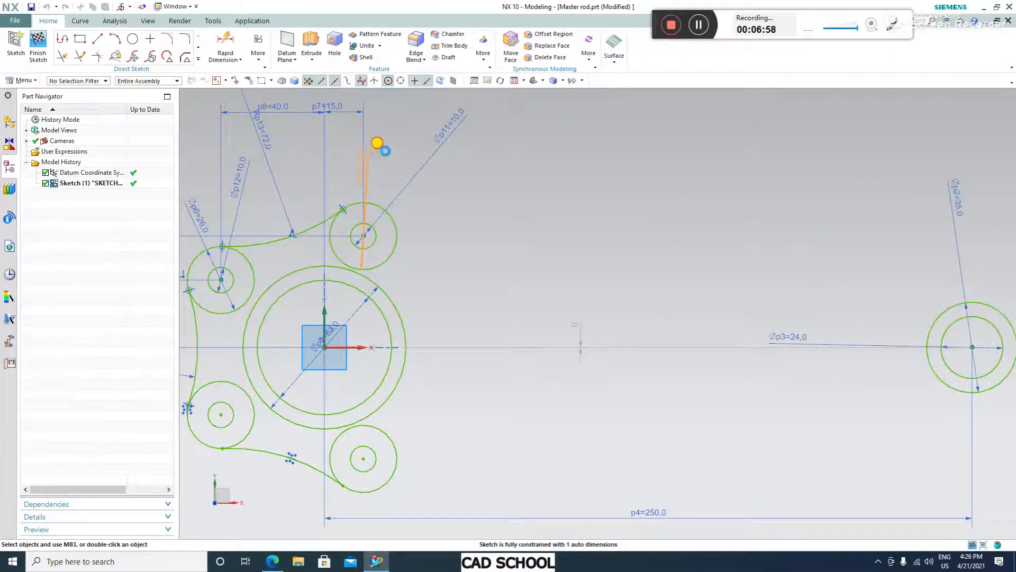
pyautogui.press('Return')
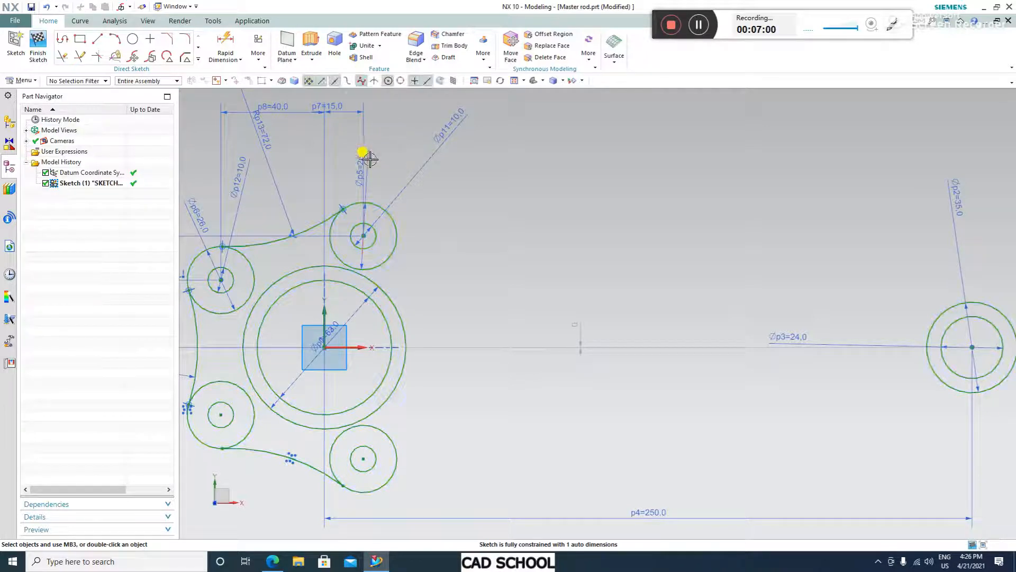
pyautogui.click(409, 126)
# Sketch a 72 mm radius arc from beside the upper-right lobe down toward the shank, checking its radius in Drawing1.pdf
pyautogui.click(118, 42)
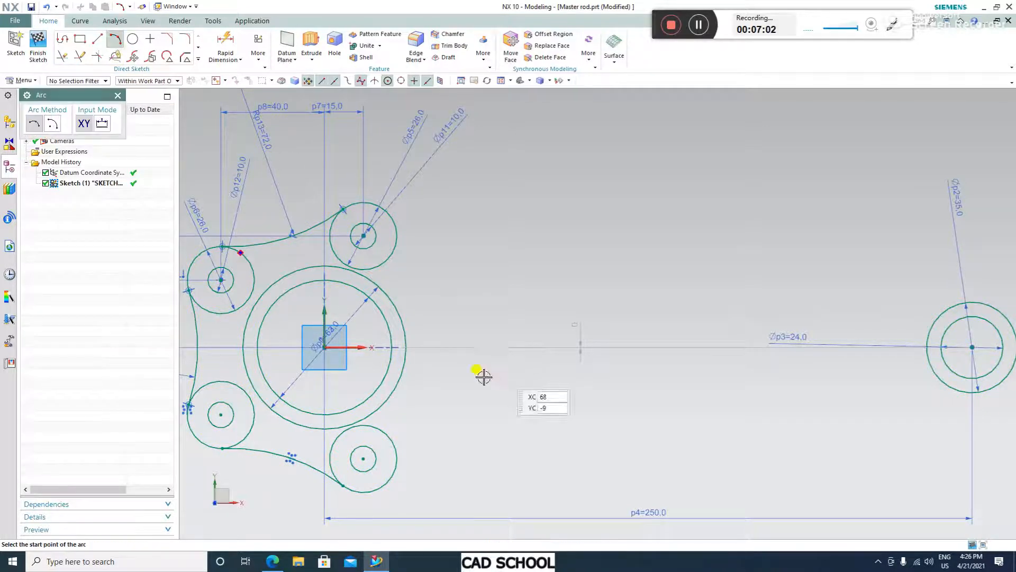
pyautogui.click(402, 207)
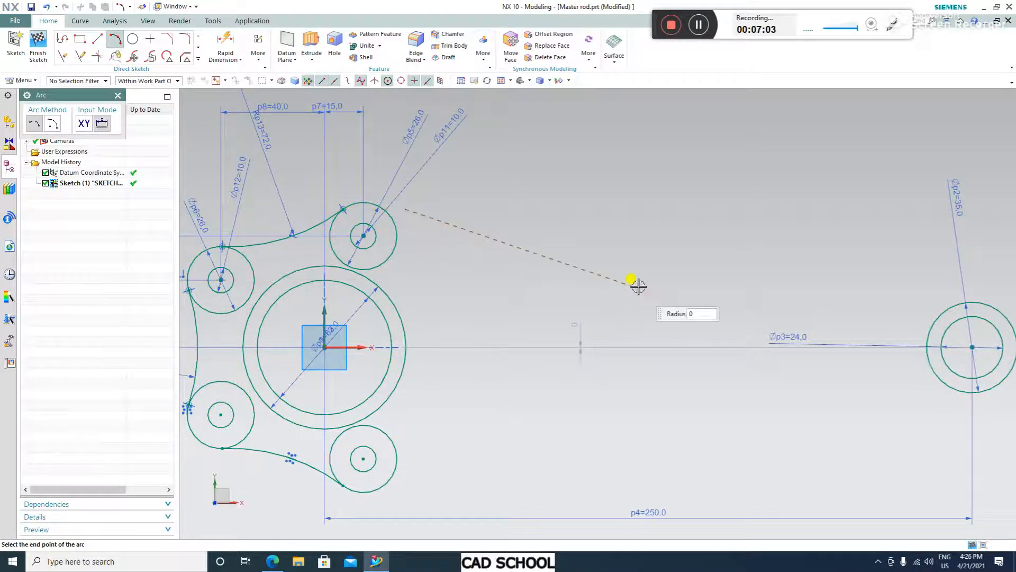
pyautogui.click(614, 297)
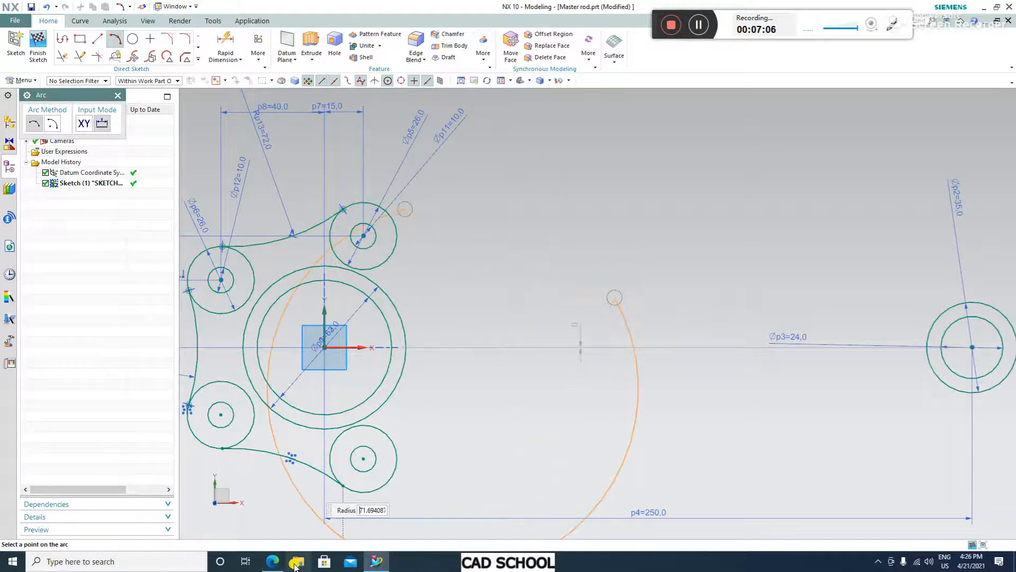
pyautogui.click(273, 561)
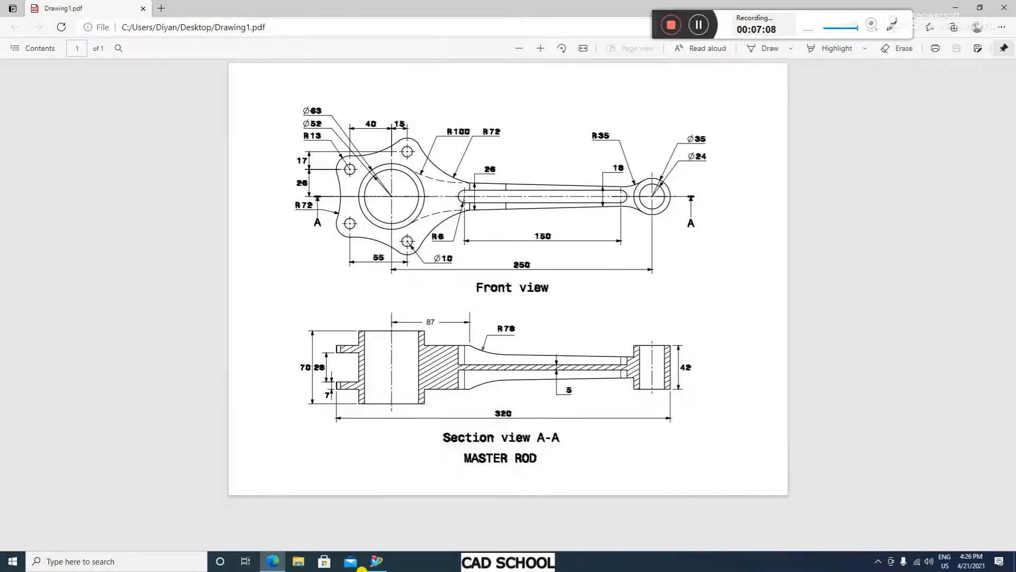
pyautogui.click(376, 561)
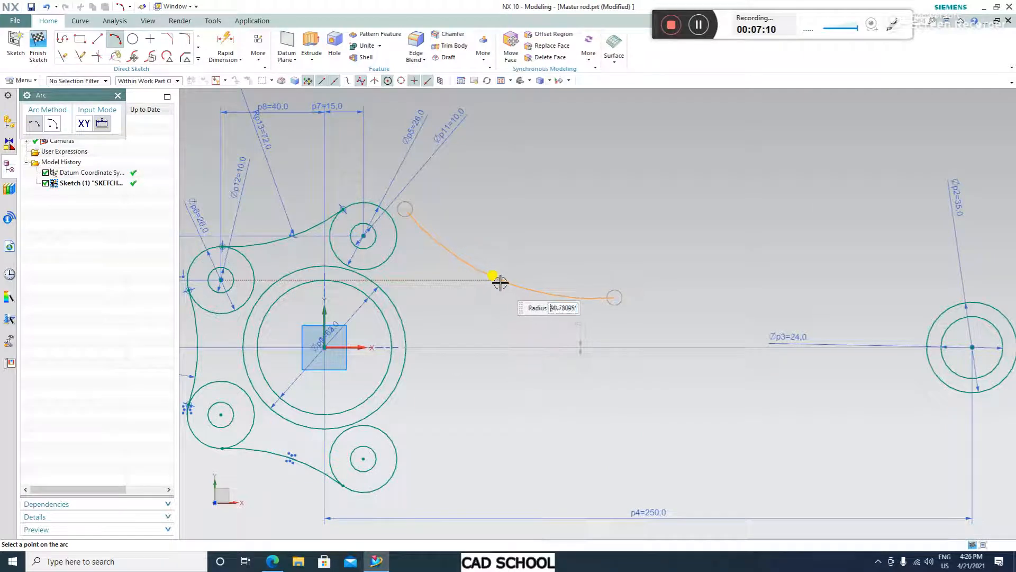
pyautogui.write('72')
pyautogui.press('Tab')
pyautogui.click(495, 279)
pyautogui.click(117, 95)
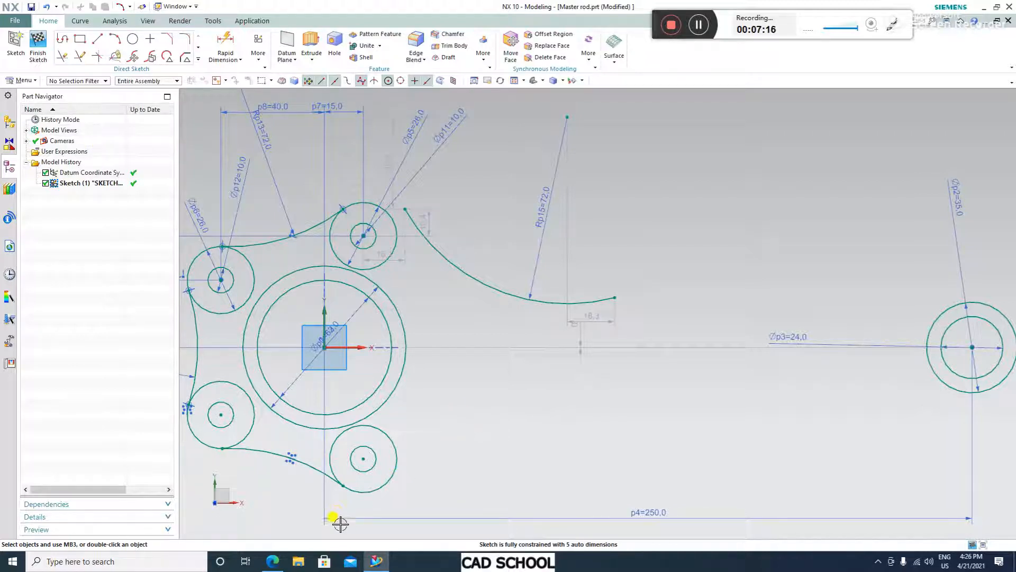
# Check in Drawing1.pdf the dimensions locating the point where the large-end arc meets the shank
pyautogui.click(272, 561)
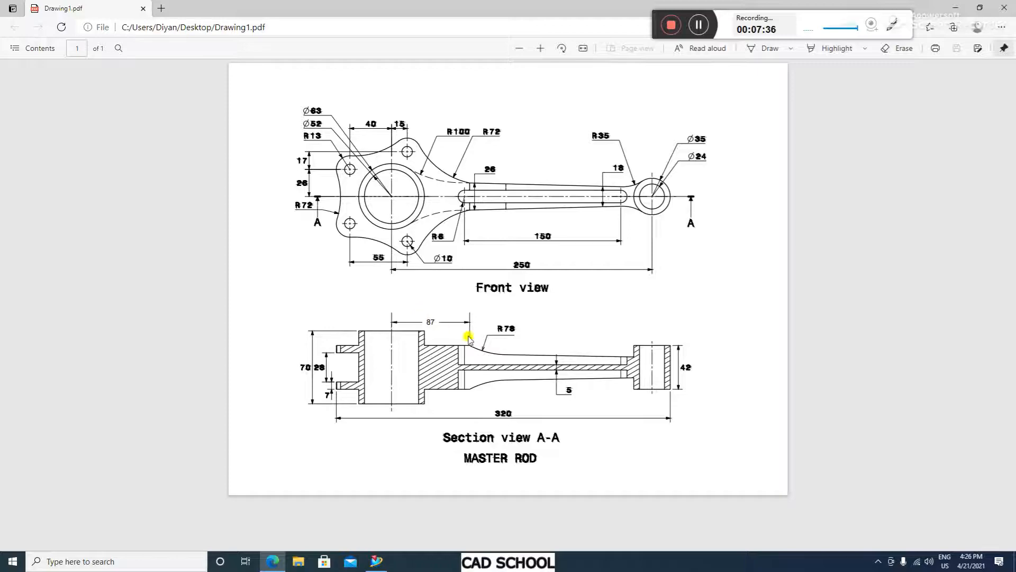
pyautogui.click(375, 564)
pyautogui.scroll(3, 510, 256)
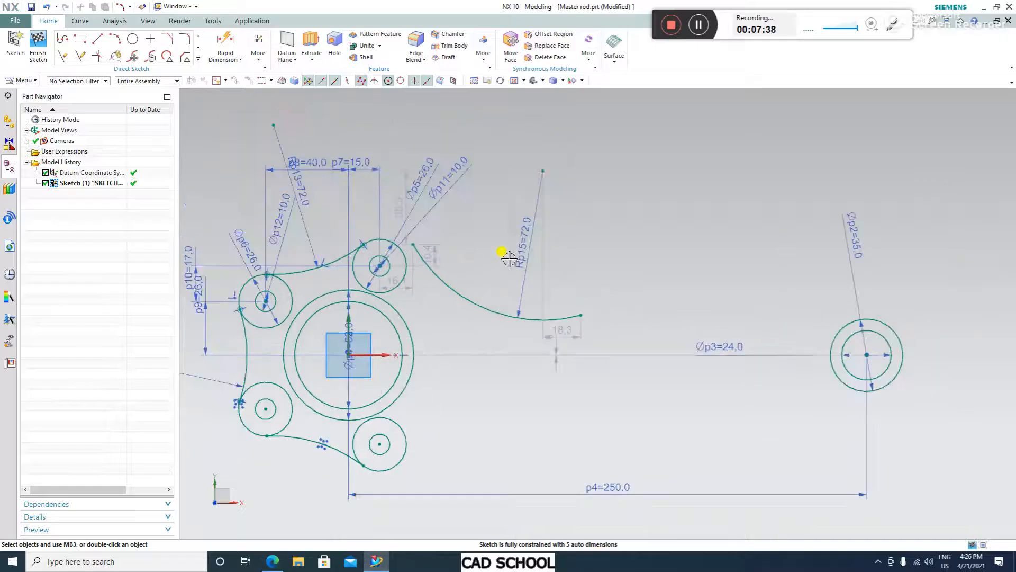
# Dimension the horizontal distance from the large end's centre to the transition arc's shank-side endpoint and set it to 87 mm
pyautogui.click(226, 46)
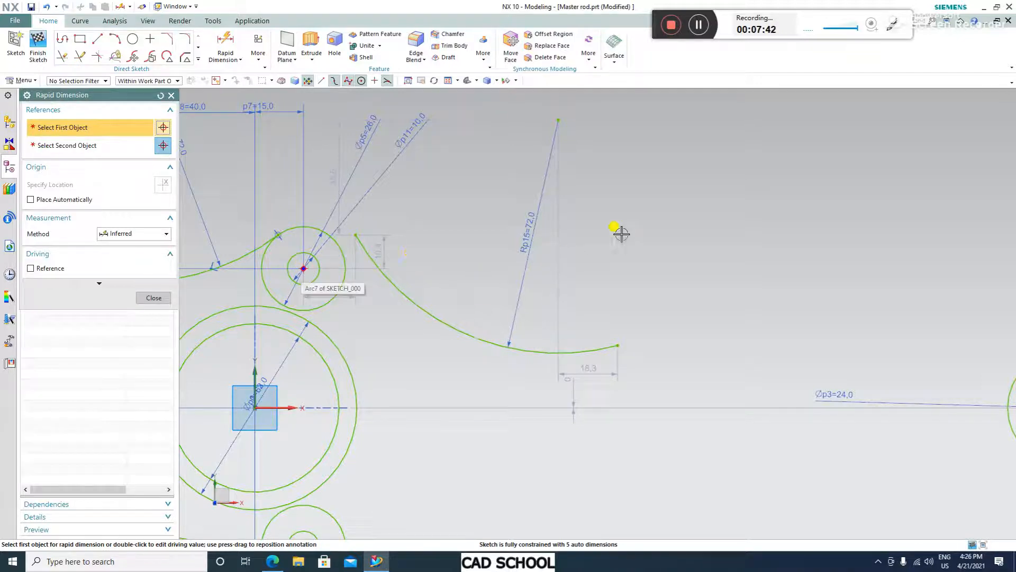
pyautogui.scroll(-2, 341, 374)
pyautogui.click(395, 336)
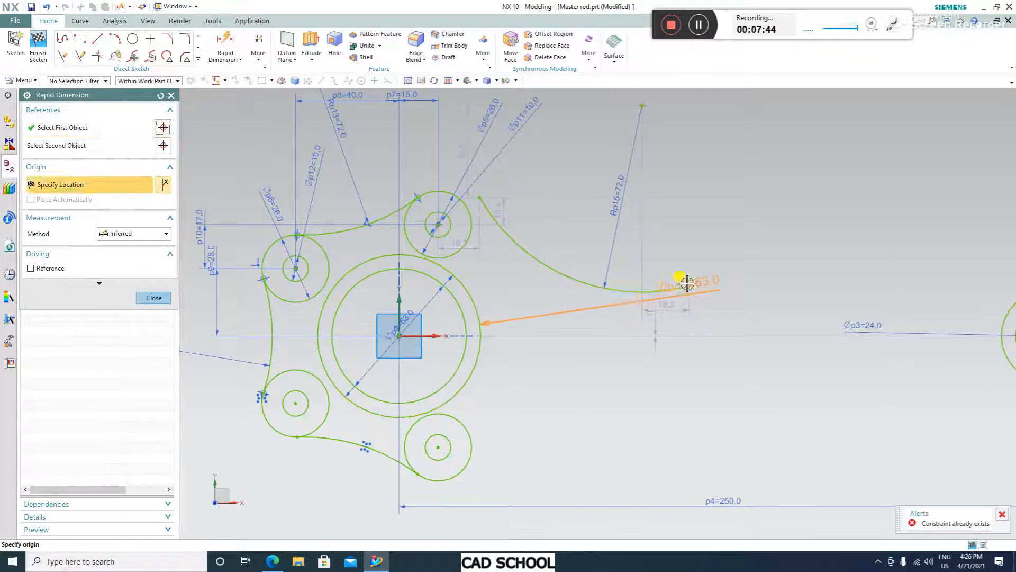
pyautogui.click(684, 285)
pyautogui.click(535, 487)
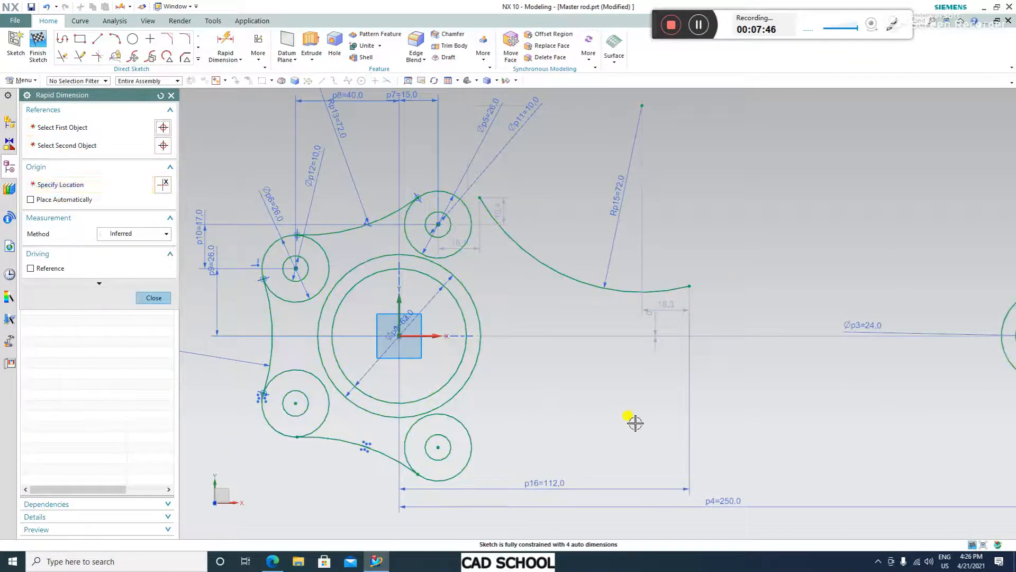
pyautogui.write('87')
pyautogui.press('Return')
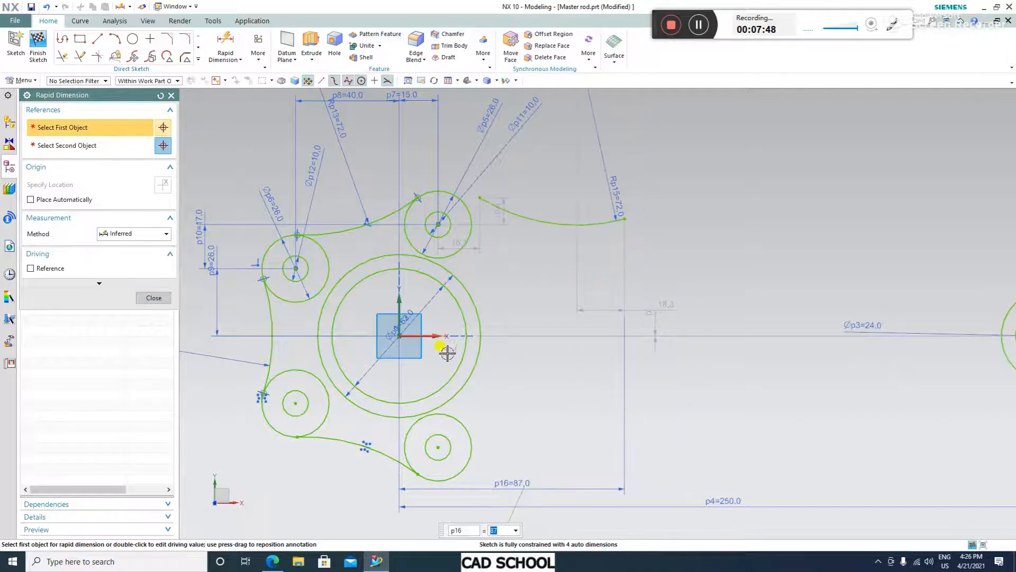
# Dimension the transition arc's shank-side endpoint 13 mm vertically from the large end's centre
pyautogui.click(393, 326)
pyautogui.click(625, 219)
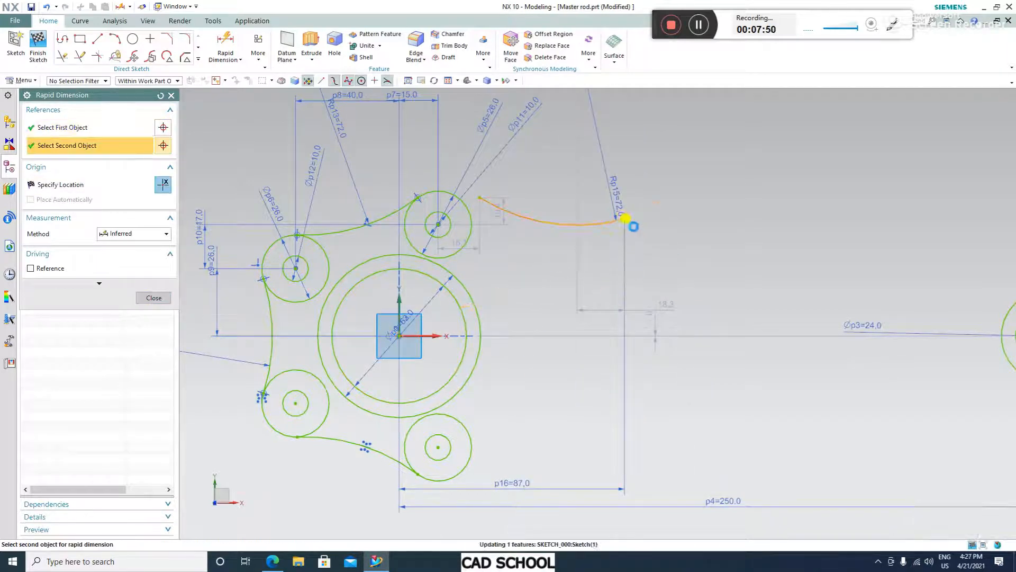
pyautogui.click(710, 279)
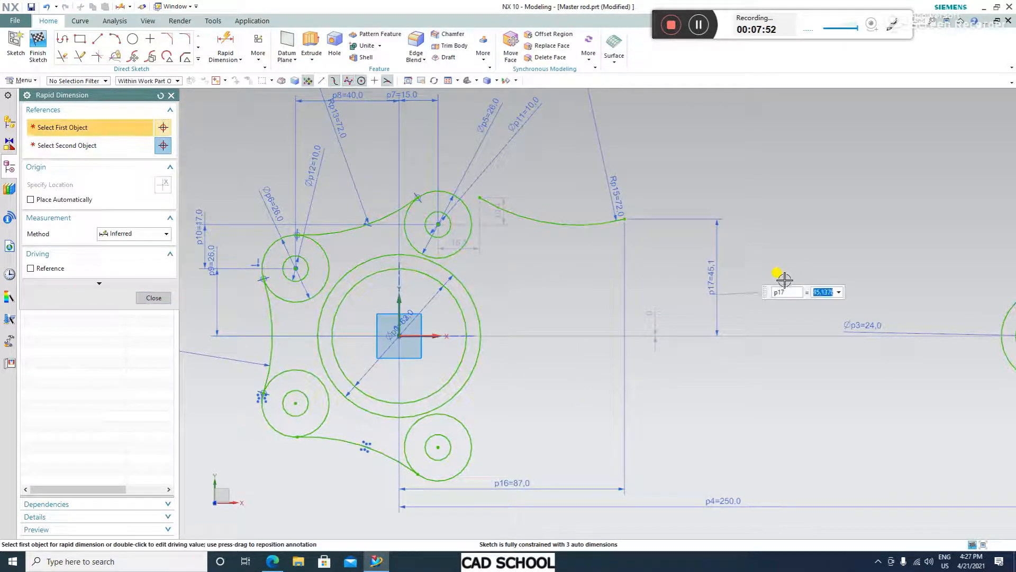
pyautogui.click(153, 297)
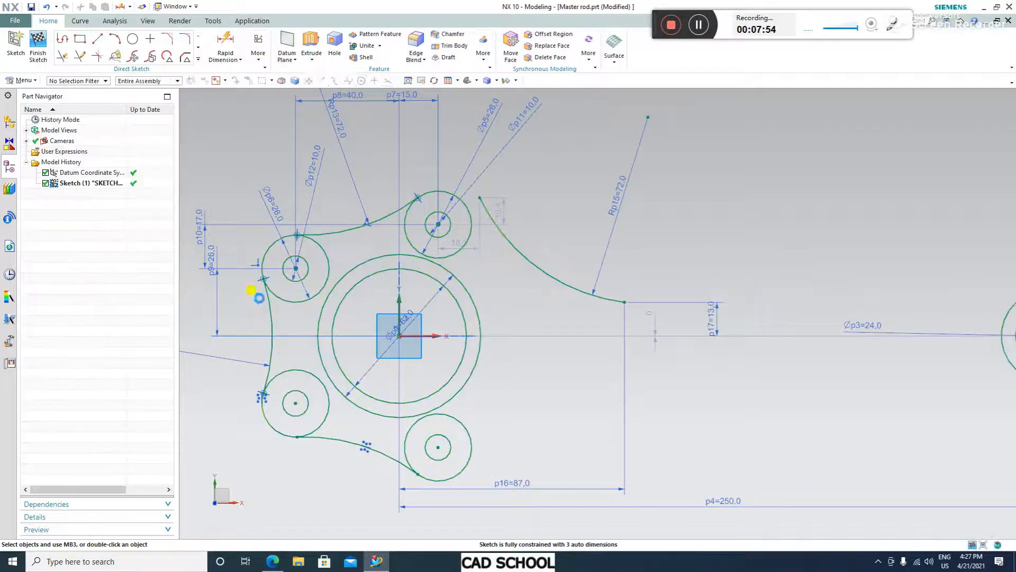
# Make the 72 mm transition arc tangent to the upper-right lobe's outer circle
pyautogui.scroll(3, 494, 212)
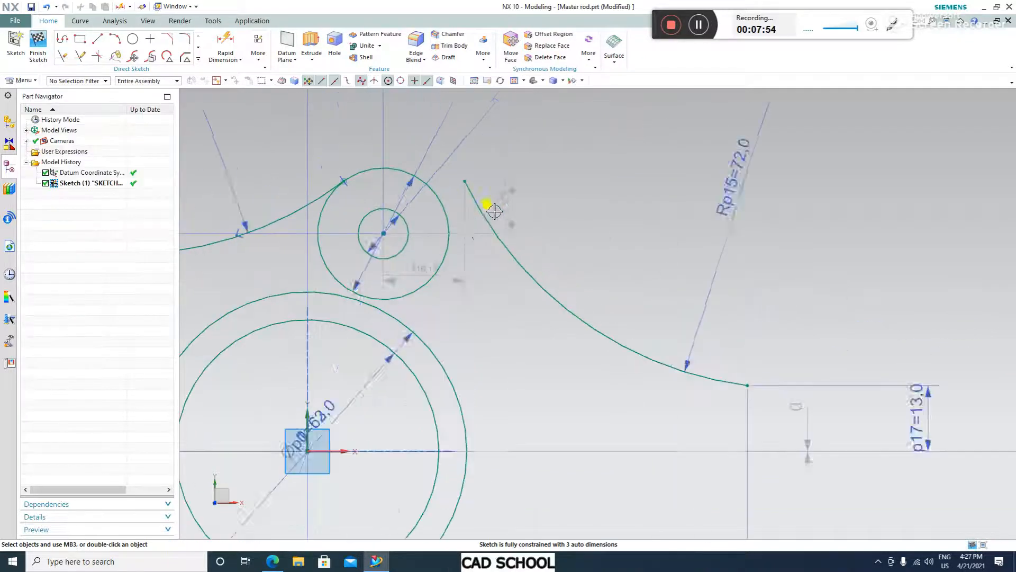
pyautogui.click(501, 249)
pyautogui.click(447, 245)
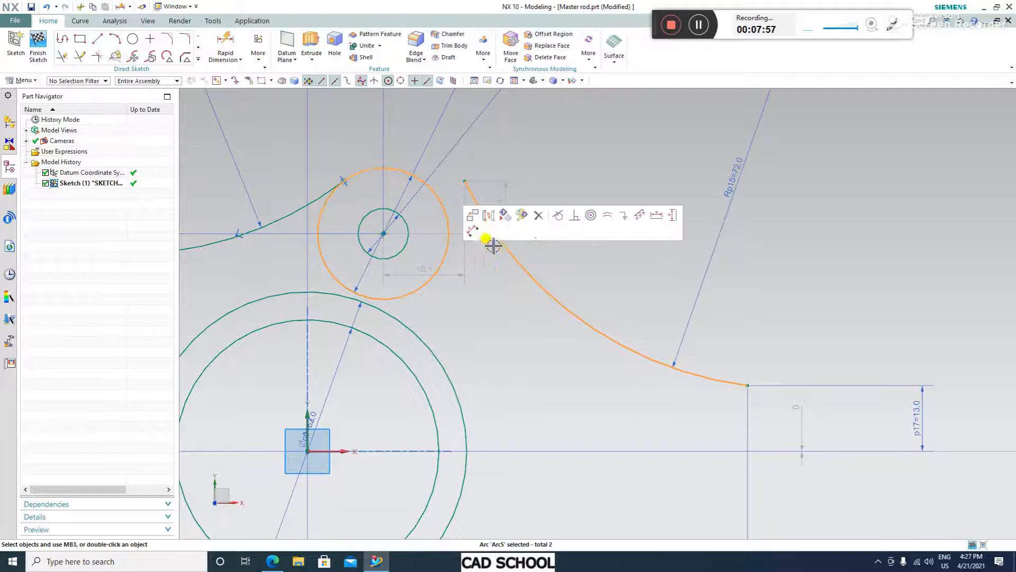
pyautogui.click(555, 215)
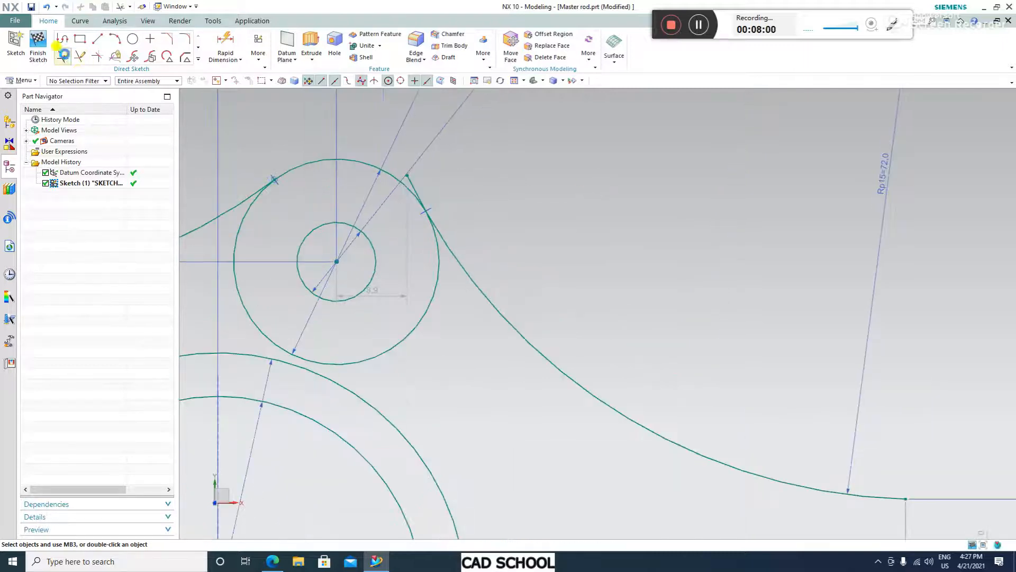
# Trim the transition arc's excess beyond its tangent point on the upper-right lobe with Quick Trim
pyautogui.click(61, 56)
pyautogui.scroll(2, 429, 180)
pyautogui.click(400, 173)
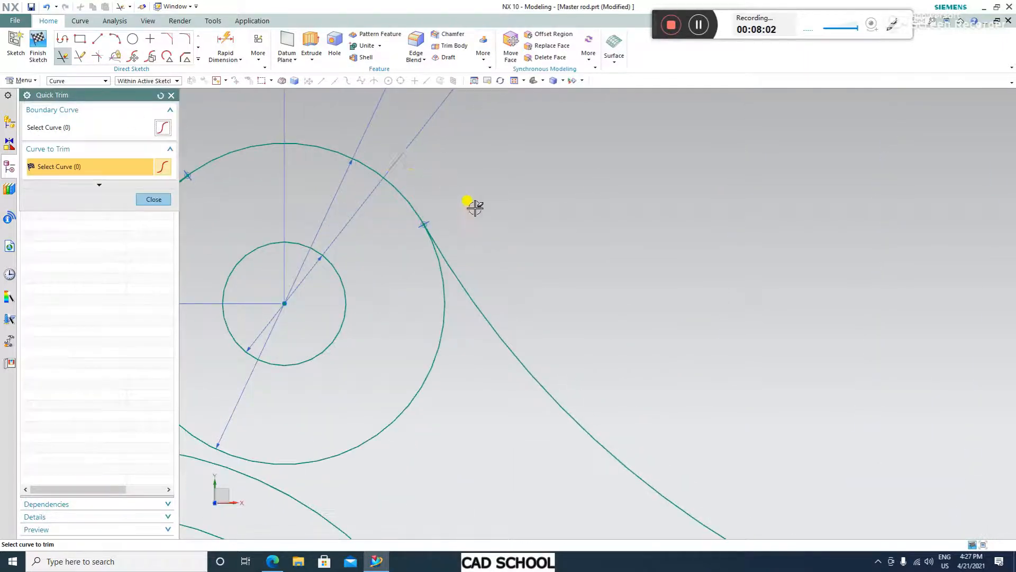
pyautogui.scroll(-3, 490, 221)
pyautogui.click(153, 199)
pyautogui.scroll(-1, 670, 231)
pyautogui.scroll(-2, 670, 232)
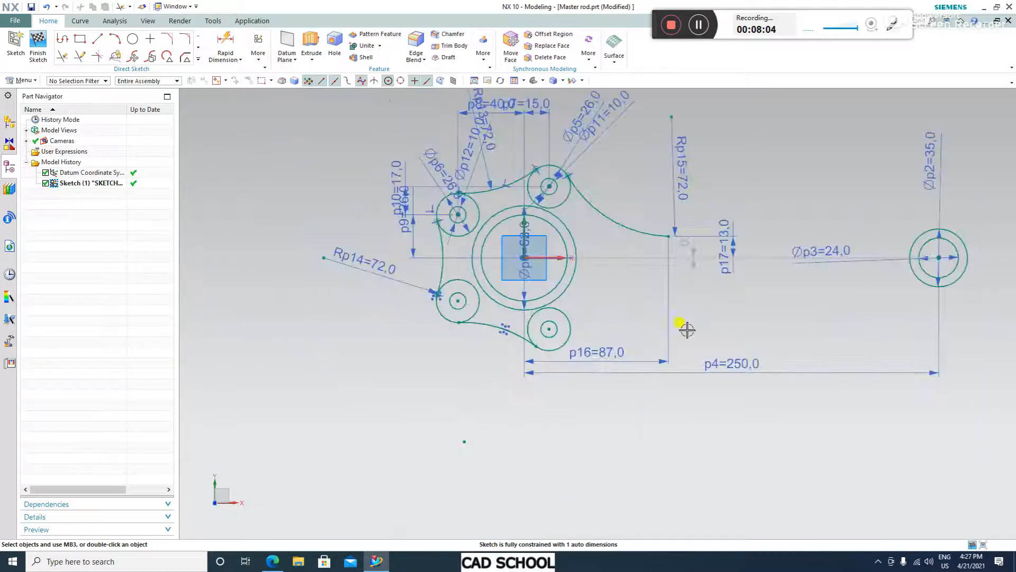
# Mirror the 72 mm transition arc about the X axis with Mirror Curve
pyautogui.scroll(3, 656, 256)
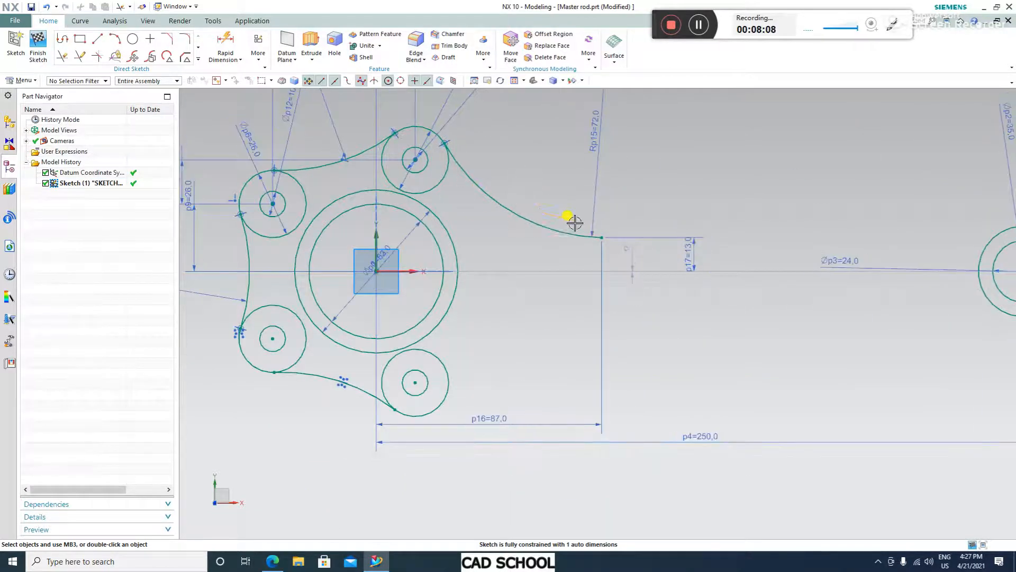
pyautogui.click(199, 60)
pyautogui.click(63, 142)
pyautogui.click(513, 207)
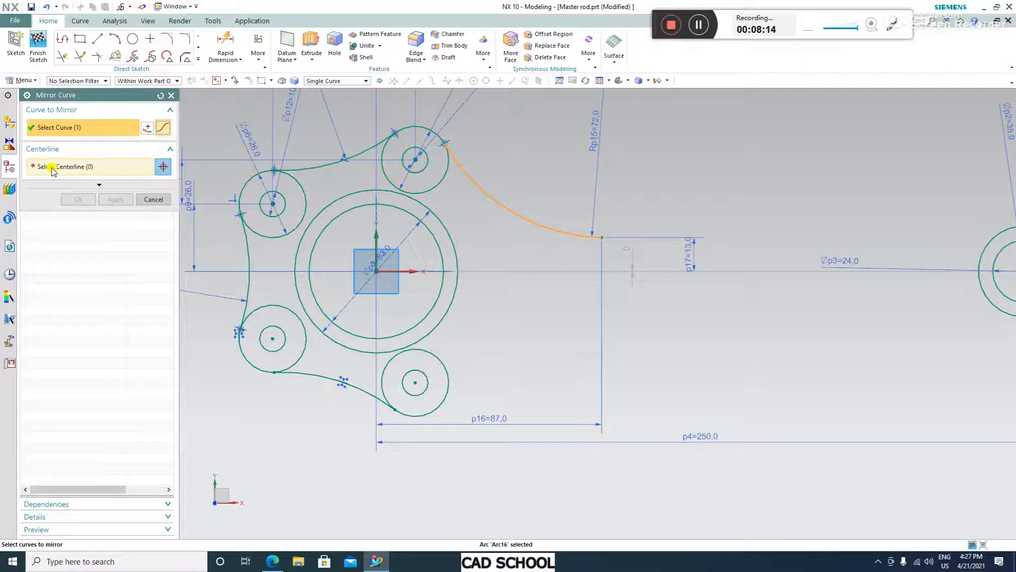
pyautogui.click(90, 167)
pyautogui.click(412, 273)
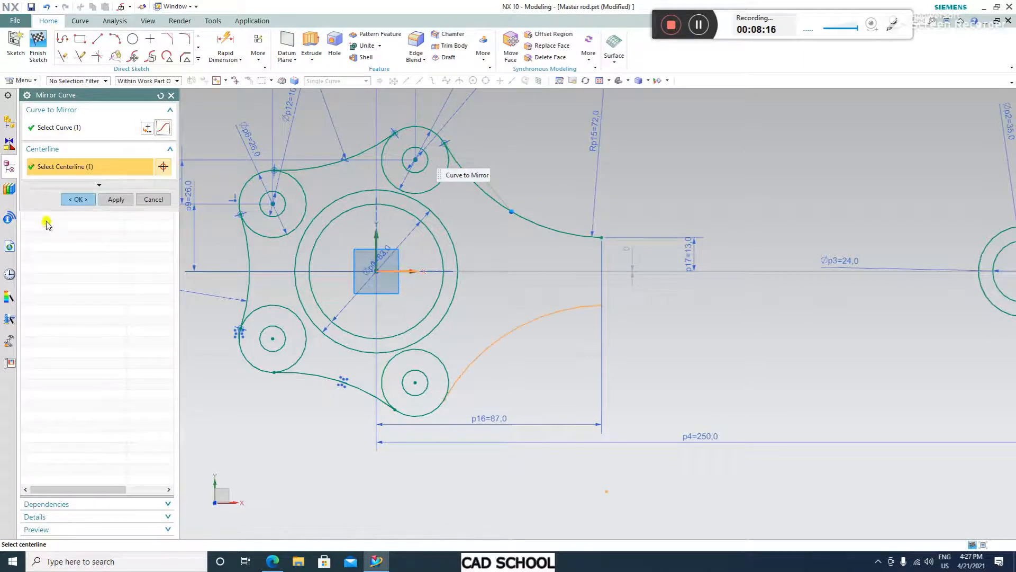
pyautogui.click(79, 199)
# Reposition the small end's 24 mm diameter dimension and the transition arc's 13 mm dimension to clear the shank area
pyautogui.scroll(-3, 454, 290)
pyautogui.scroll(3, 801, 358)
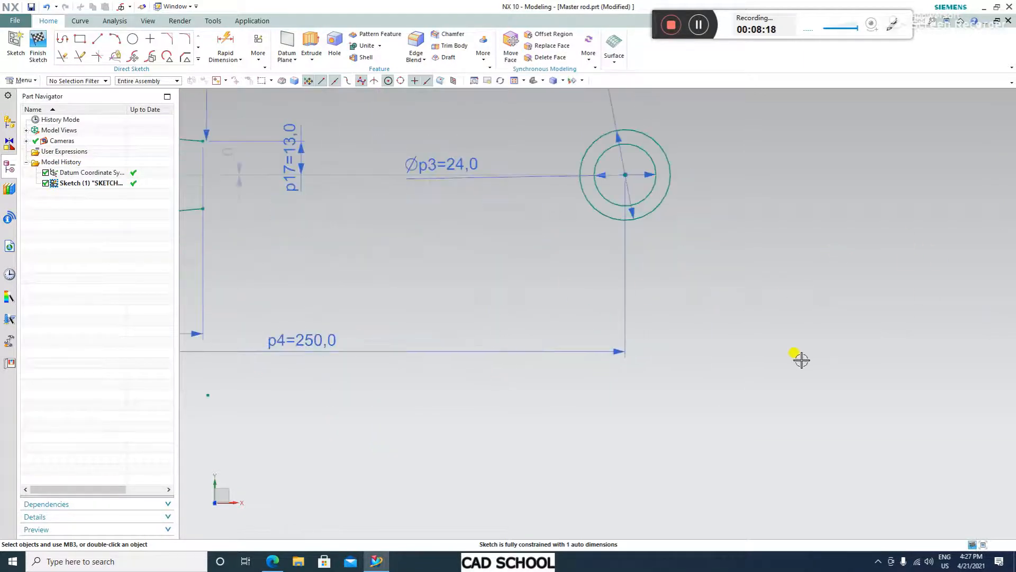
pyautogui.scroll(-2, 601, 383)
pyautogui.scroll(2, 488, 229)
pyautogui.moveTo(513, 260); pyautogui.dragTo(761, 401)
pyautogui.moveTo(273, 257); pyautogui.dragTo(220, 247)
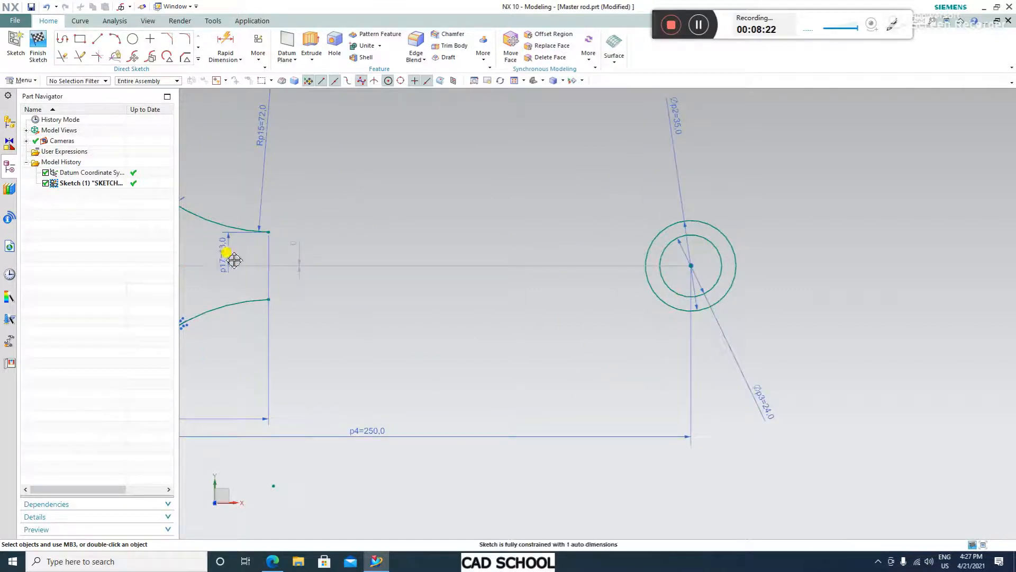
# Sketch a line about 143 mm long from the upper transition arc's endpoint toward the small end, and delete its perpendicular constraint
pyautogui.click(98, 38)
pyautogui.scroll(1, 317, 275)
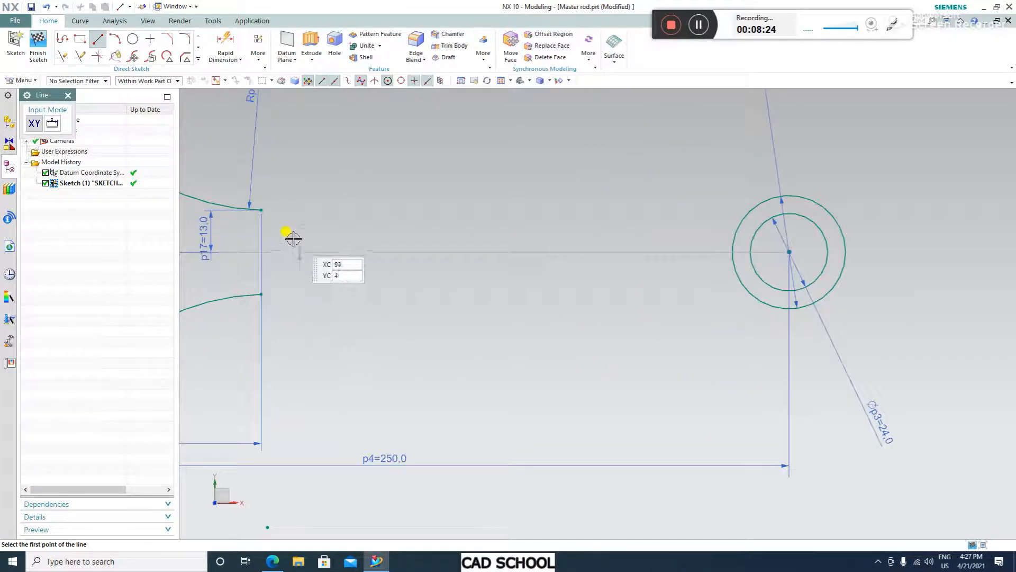
pyautogui.click(259, 208)
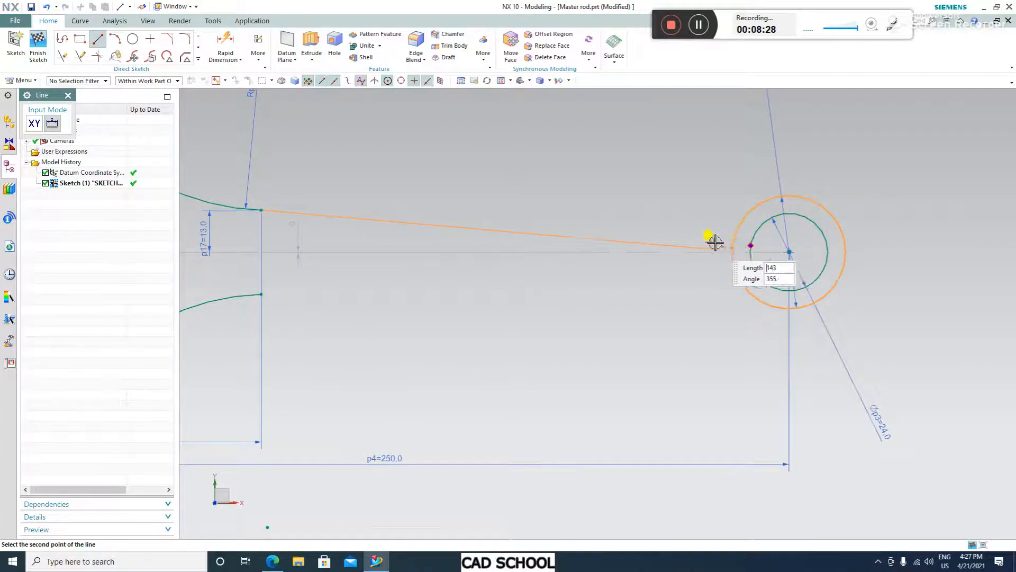
pyautogui.scroll(3, 734, 233)
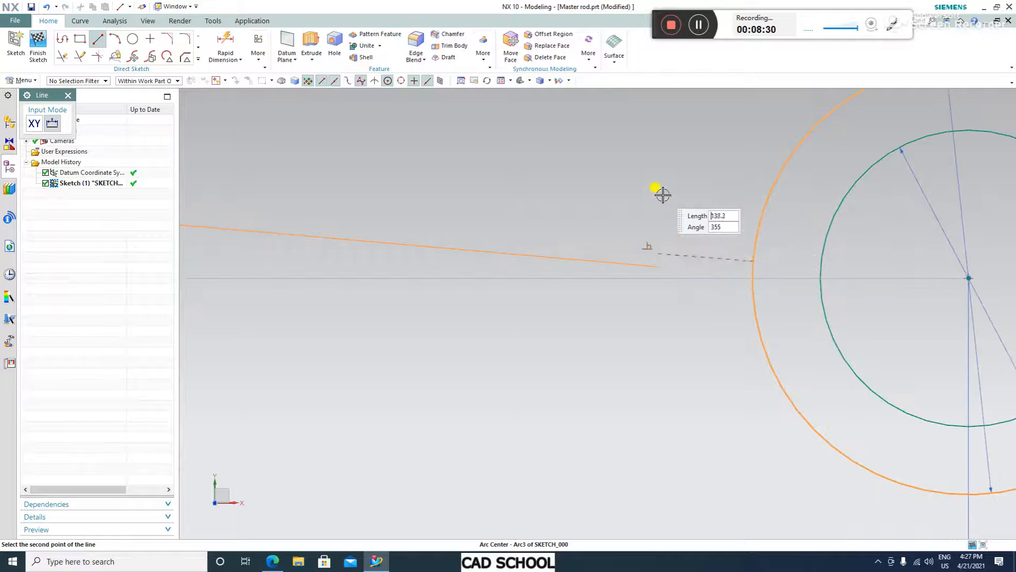
pyautogui.click(713, 258)
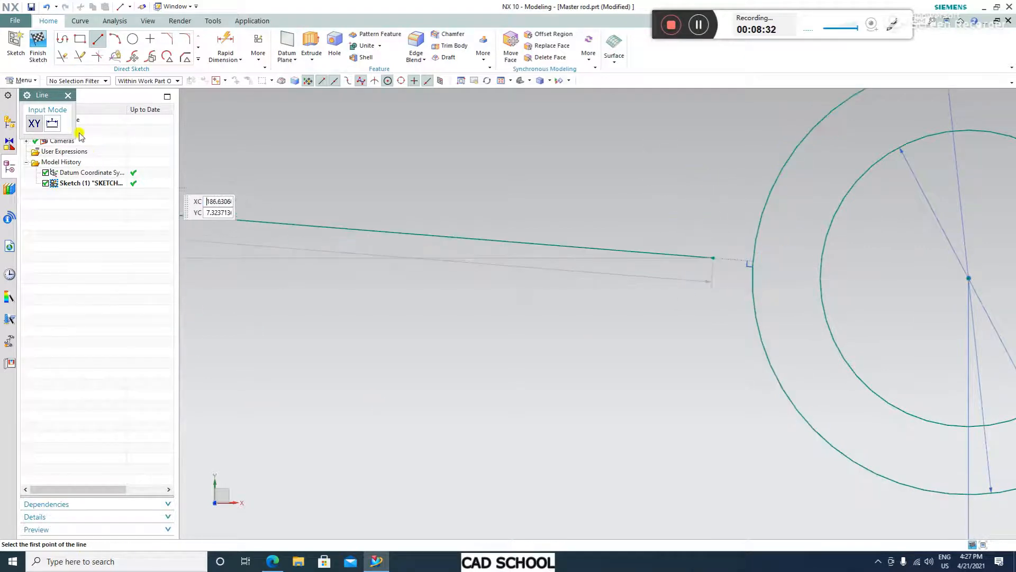
pyautogui.click(68, 95)
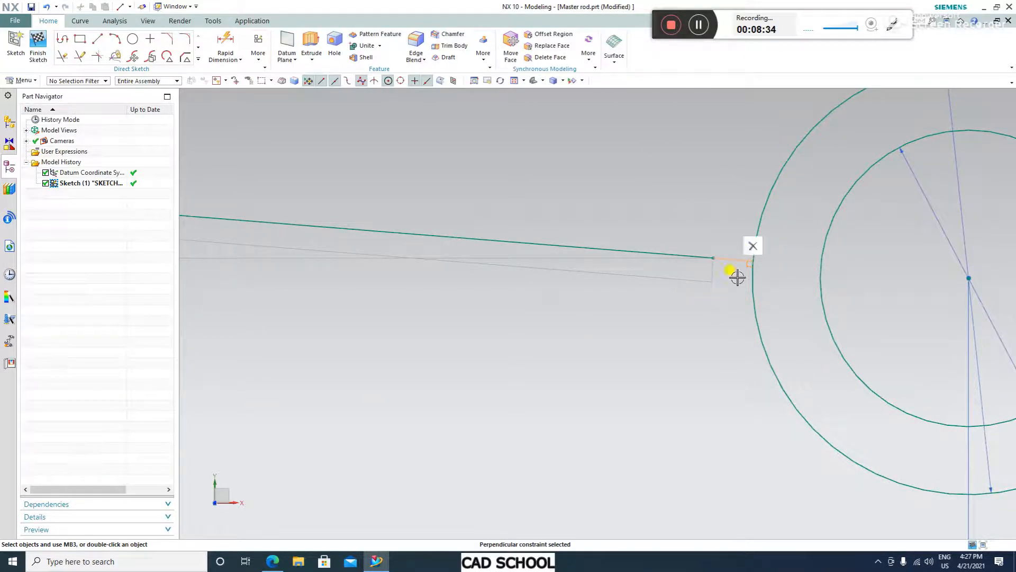
pyautogui.scroll(-4, 817, 255)
pyautogui.scroll(-3, 483, 310)
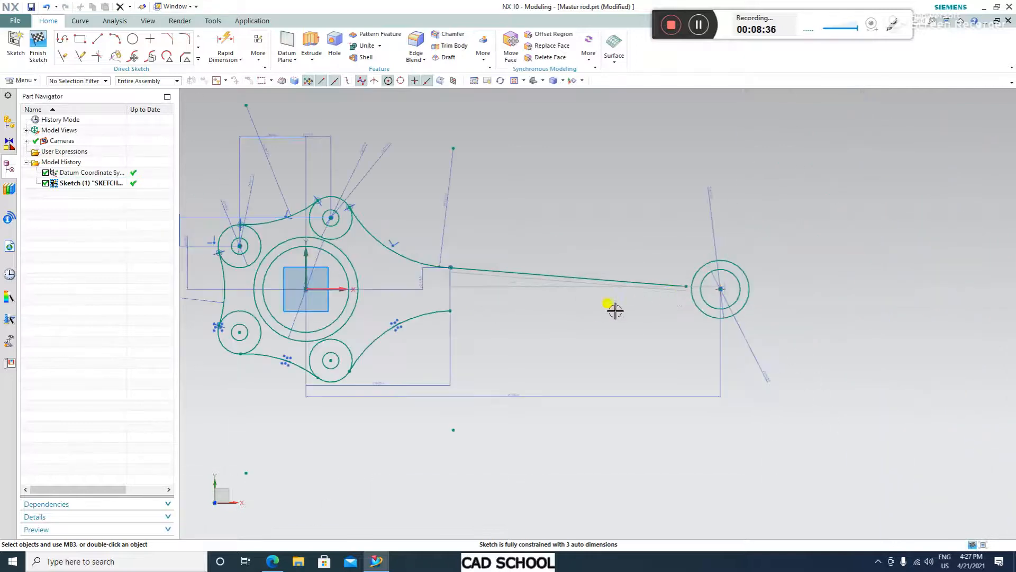
# Sketch a 250 mm horizontal line between the large and small end centres and convert it to a reference line
pyautogui.scroll(3, 295, 331)
pyautogui.click(98, 39)
pyautogui.scroll(-2, 611, 205)
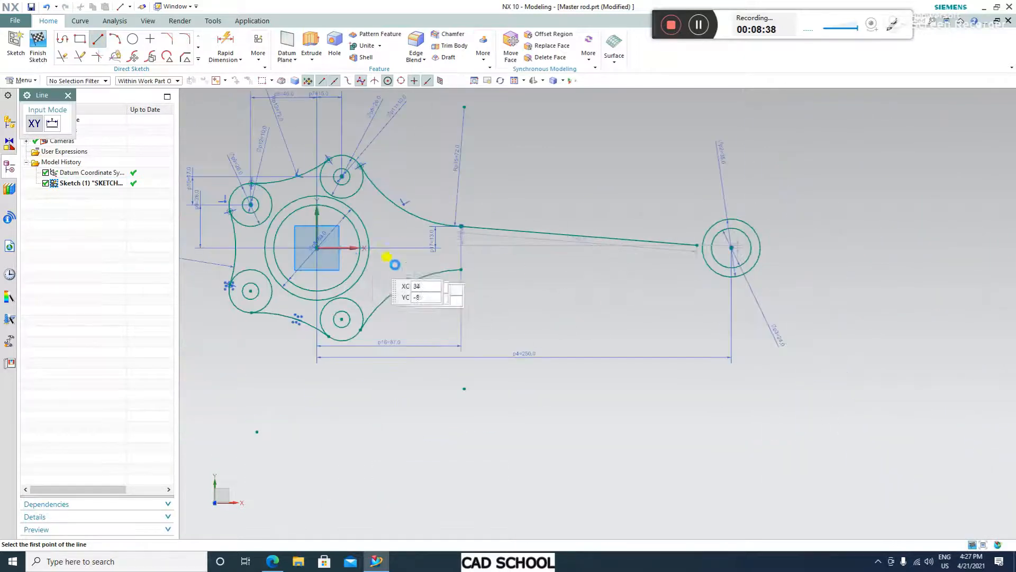
pyautogui.click(317, 247)
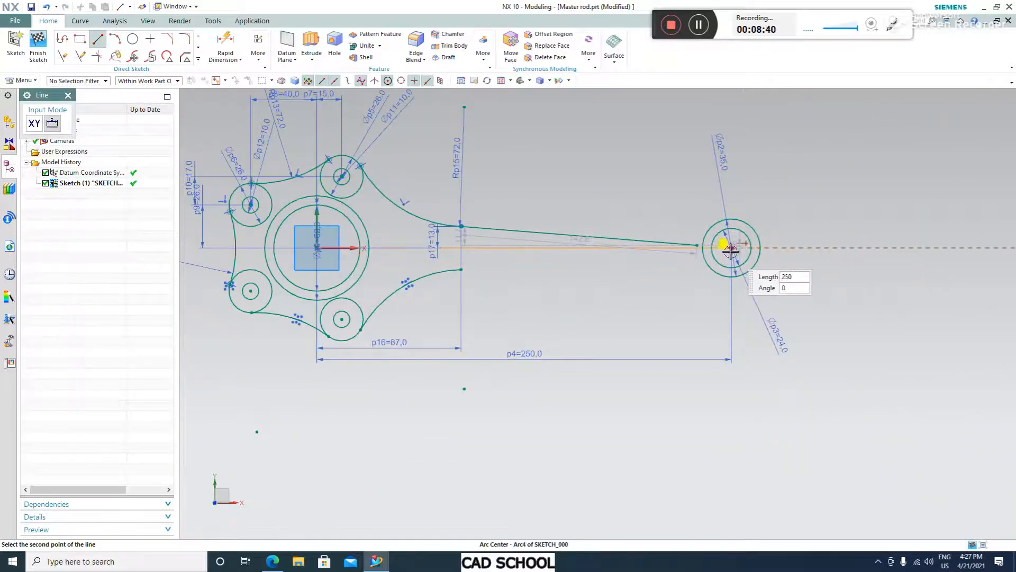
pyautogui.click(731, 247)
pyautogui.press('Escape')
pyautogui.click(602, 246)
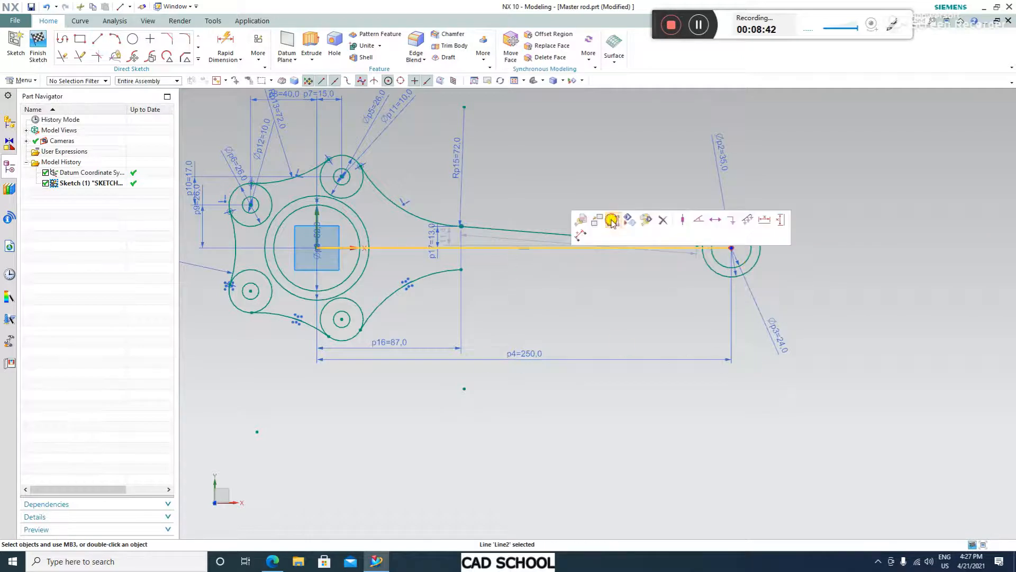
pyautogui.click(608, 220)
# Dimension the upper shank line's small-end endpoint 9 mm from the centreline, and check the shank width in Drawing1.pdf
pyautogui.scroll(4, 744, 233)
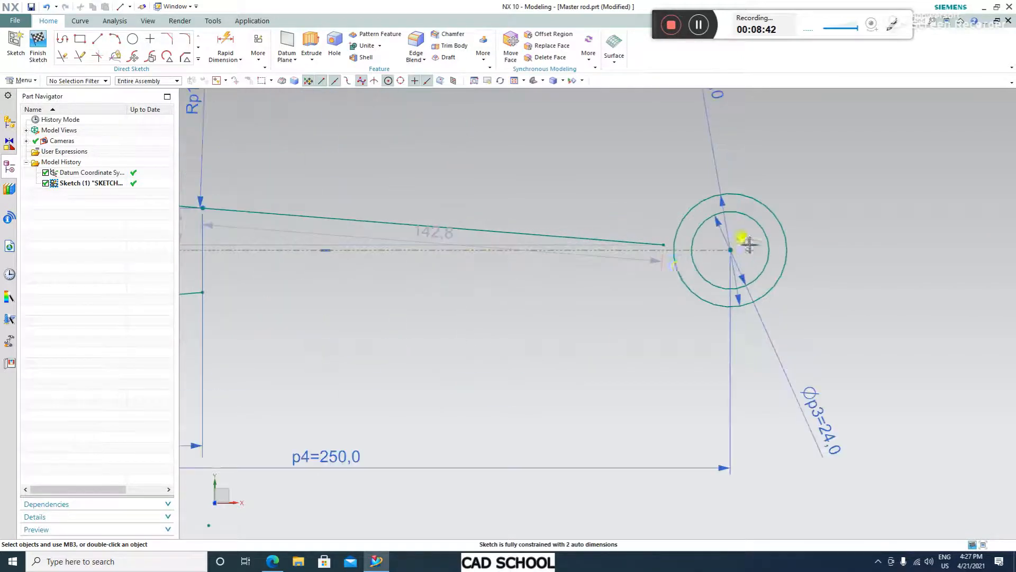
pyautogui.click(225, 41)
pyautogui.click(671, 228)
pyautogui.click(958, 348)
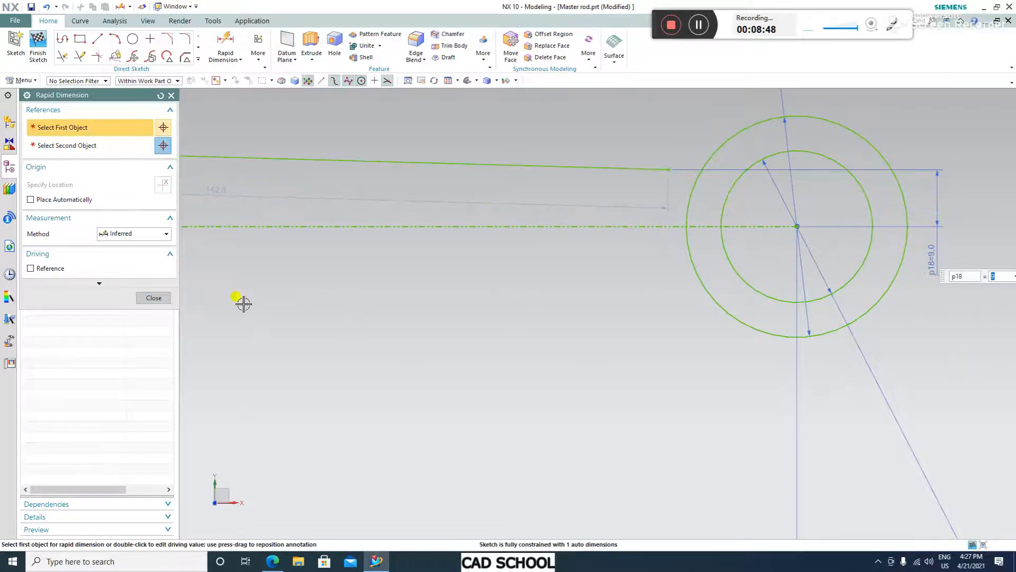
pyautogui.click(153, 298)
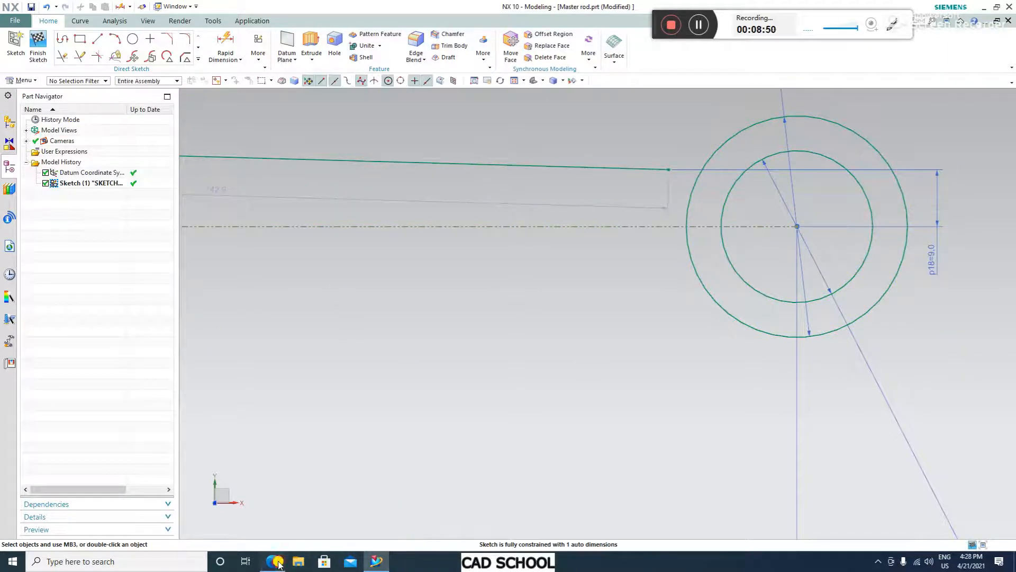
pyautogui.click(274, 561)
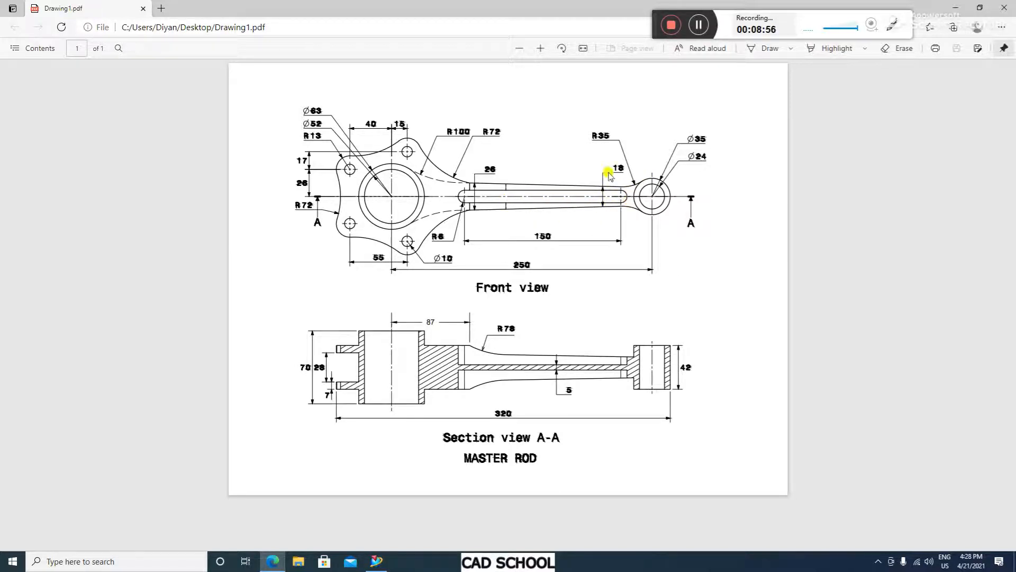
pyautogui.click(376, 561)
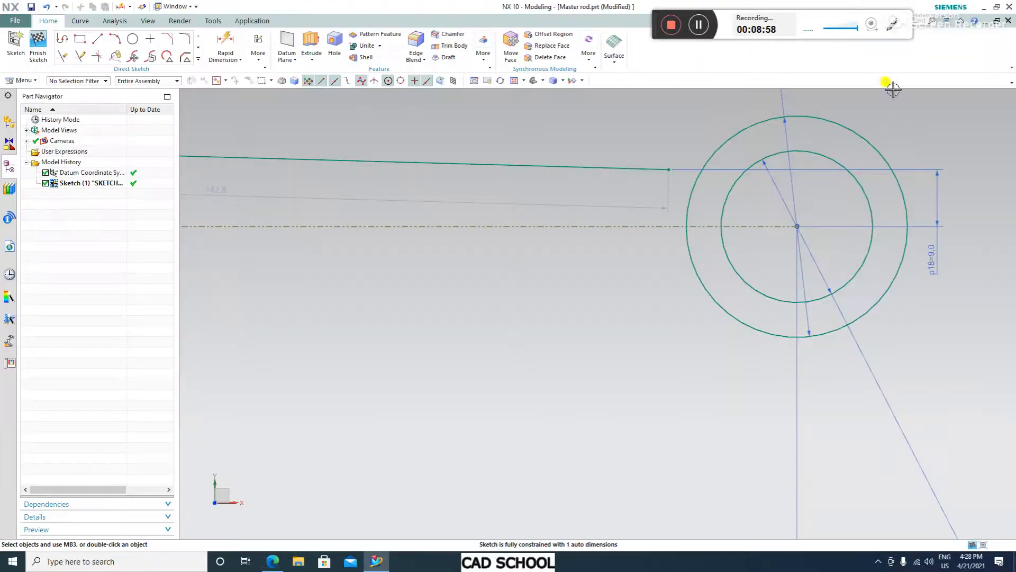
# Shift the upper shank line's endpoint closer to the small end and extend it to the outer circle with Quick Extend
pyautogui.moveTo(670, 172); pyautogui.dragTo(611, 173)
pyautogui.scroll(2, 833, 161)
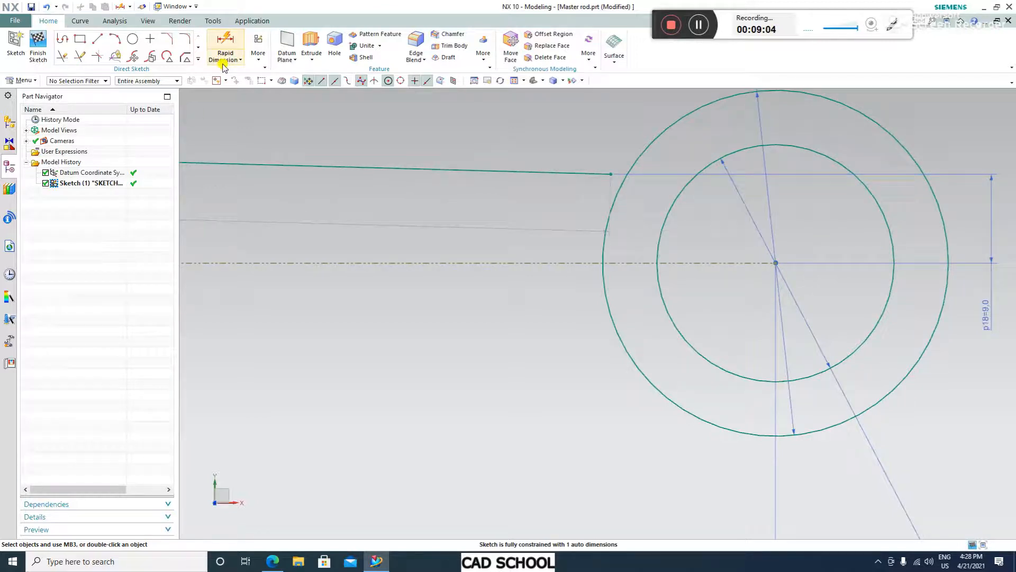
pyautogui.click(80, 56)
pyautogui.click(589, 172)
pyautogui.click(153, 199)
pyautogui.scroll(-3, 817, 229)
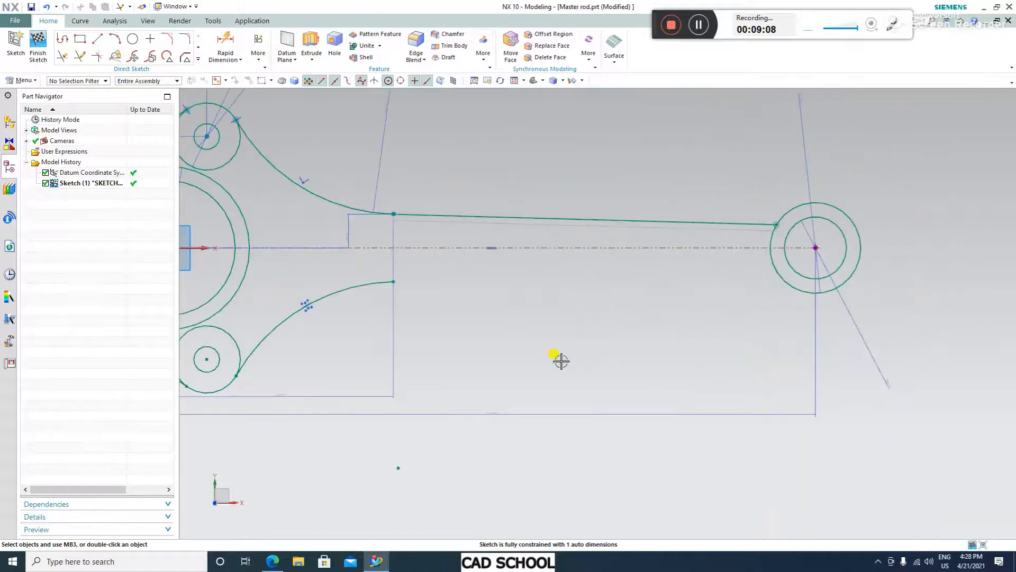
# Mirror the upper shank line about the horizontal reference centreline to create the lower shank line
pyautogui.click(198, 58)
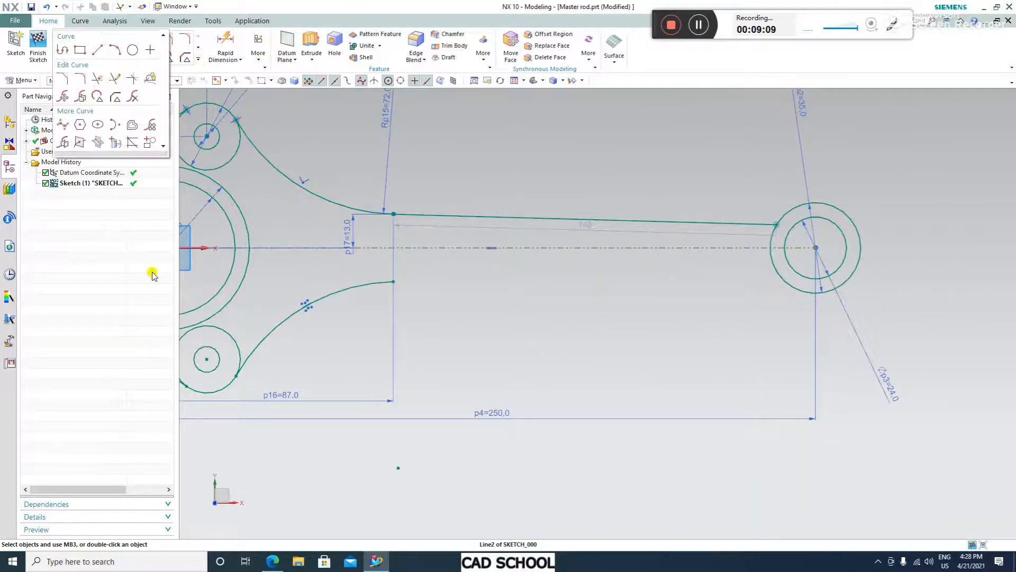
pyautogui.click(67, 141)
pyautogui.click(548, 219)
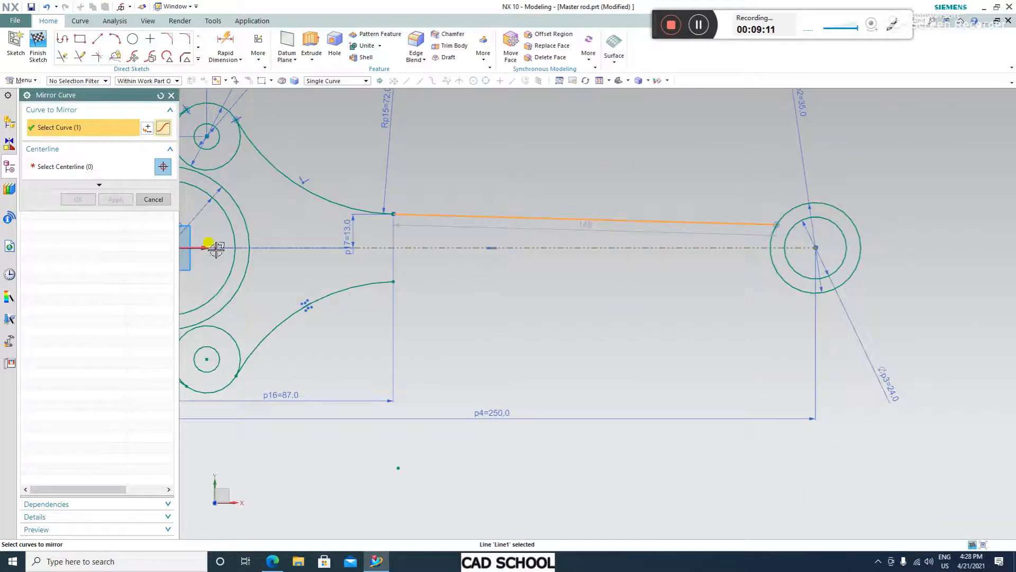
pyautogui.click(79, 166)
pyautogui.click(431, 248)
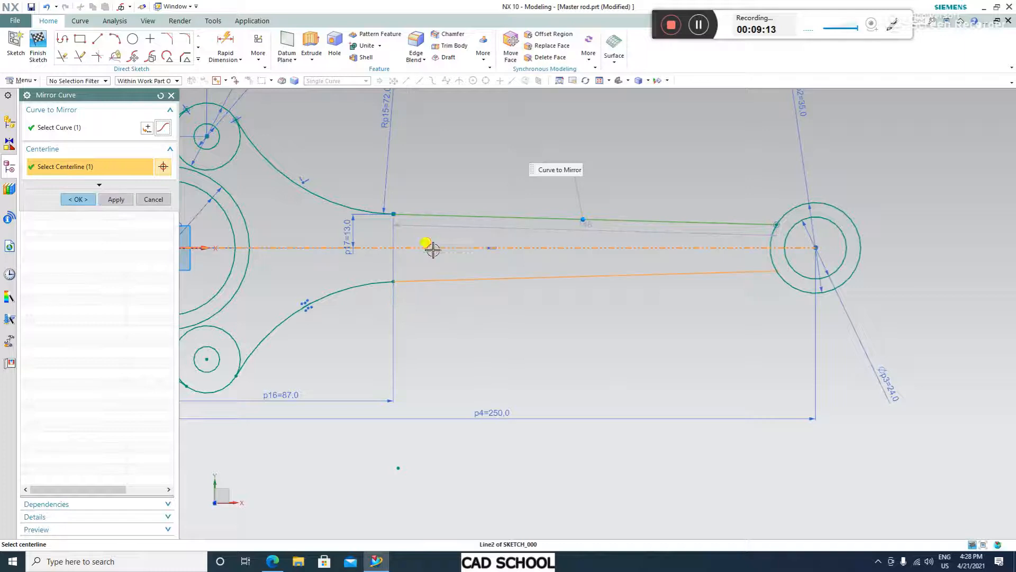
pyautogui.click(78, 199)
pyautogui.scroll(-5, 741, 289)
pyautogui.scroll(3, 669, 280)
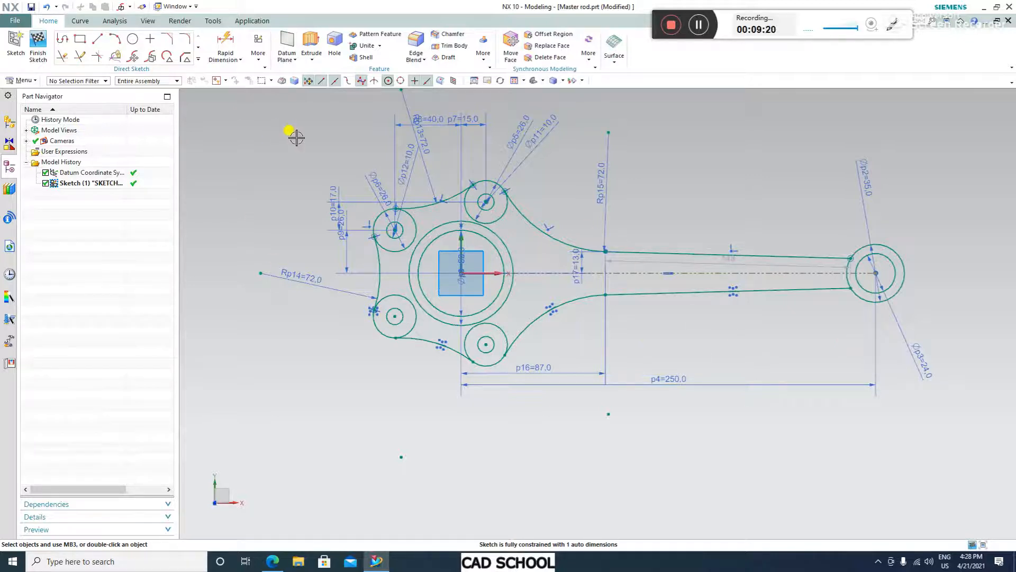
# Trim the inner arcs of the four lug circles and the outer arc of the 35 mm small-end circle, and finish the sketch
pyautogui.click(62, 55)
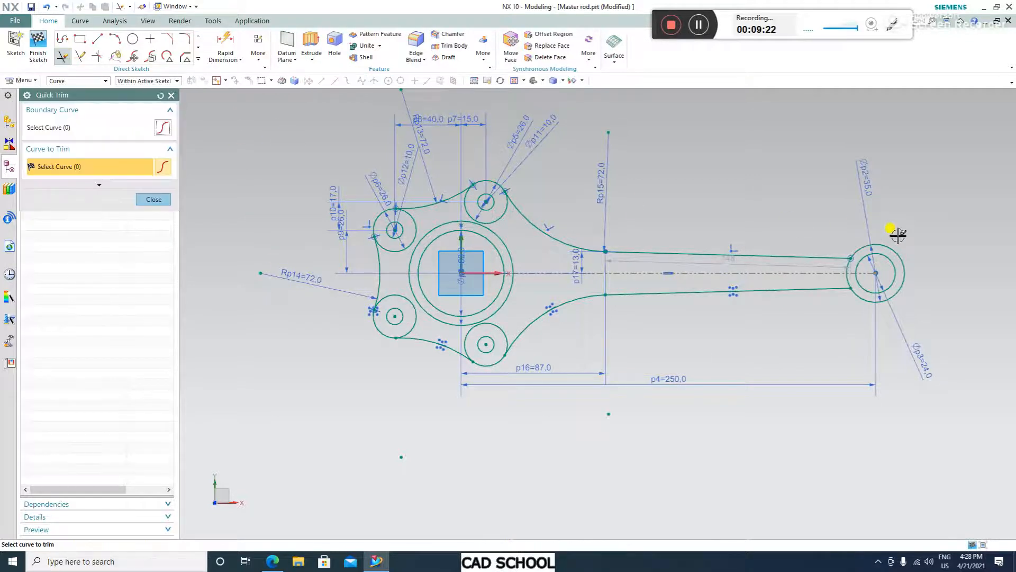
pyautogui.click(154, 199)
pyautogui.scroll(2, 465, 206)
pyautogui.press('t')
pyautogui.click(510, 217)
pyautogui.click(395, 250)
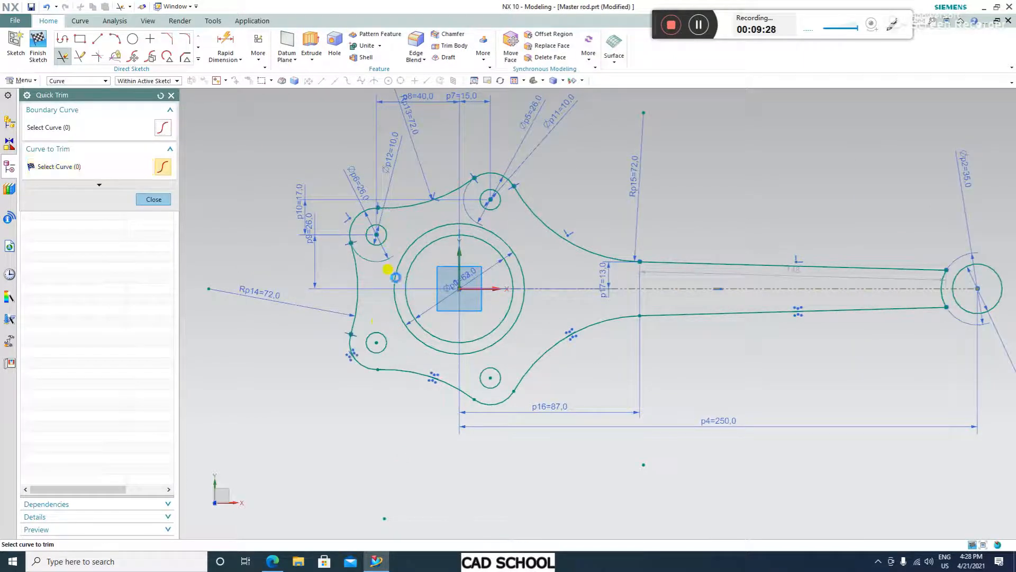
pyautogui.click(154, 199)
pyautogui.scroll(-2, 614, 266)
pyautogui.scroll(2, 701, 336)
pyautogui.scroll(-2, 688, 349)
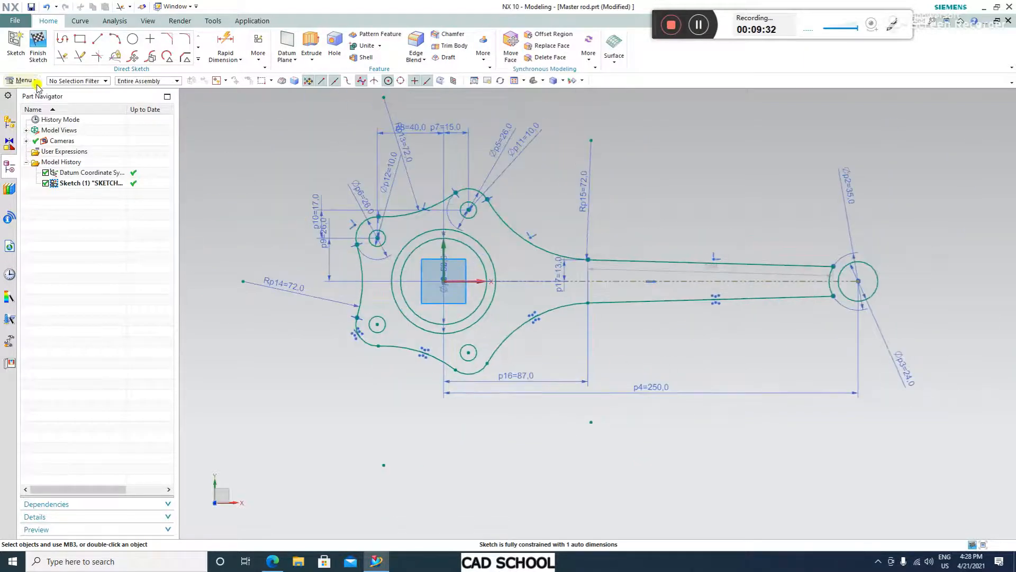
pyautogui.click(38, 45)
# Start an Extrude with the rod's closed outer outline as its section, using the Connected Curves selection rule
pyautogui.moveTo(394, 196)
pyautogui.mouseDown(button='middle')
pyautogui.moveTo(564, 379)
pyautogui.moveTo(699, 370)
pyautogui.moveTo(705, 316)
pyautogui.moveTo(718, 320)
pyautogui.moveTo(733, 370)
pyautogui.moveTo(596, 324)
pyautogui.mouseUp(button='middle')
pyautogui.click(136, 45)
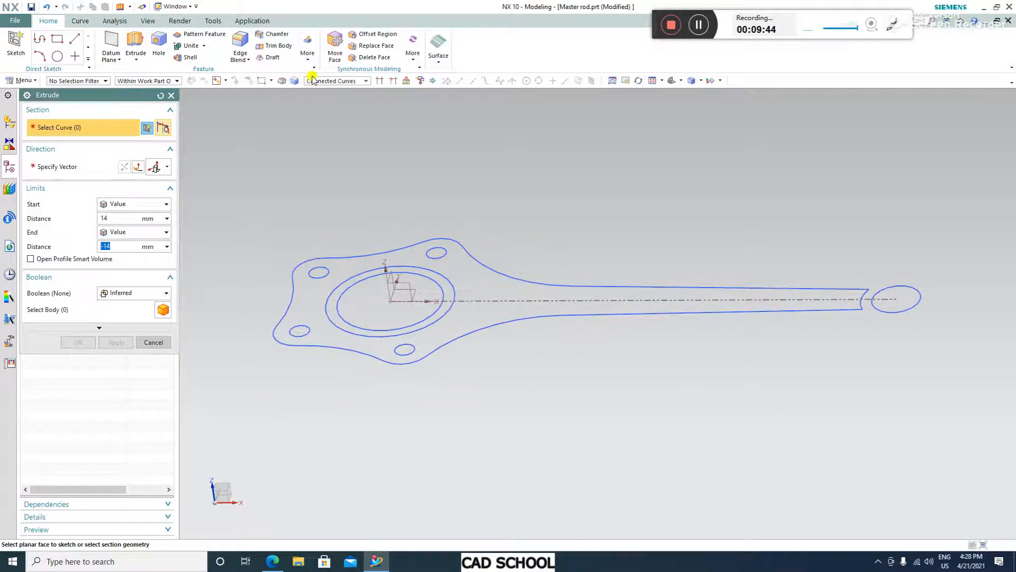
pyautogui.click(331, 81)
pyautogui.click(356, 100)
pyautogui.click(331, 81)
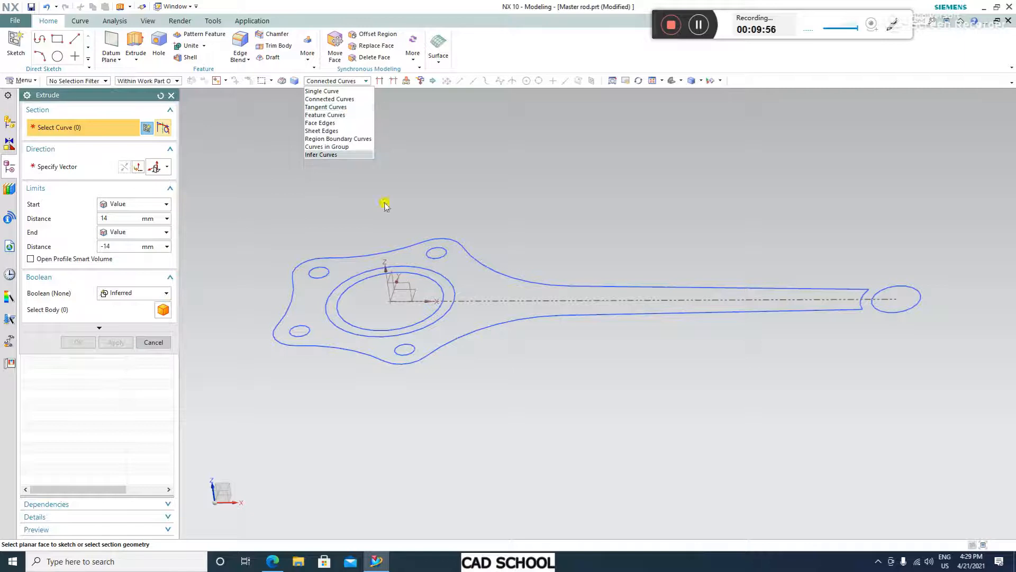
pyautogui.click(333, 99)
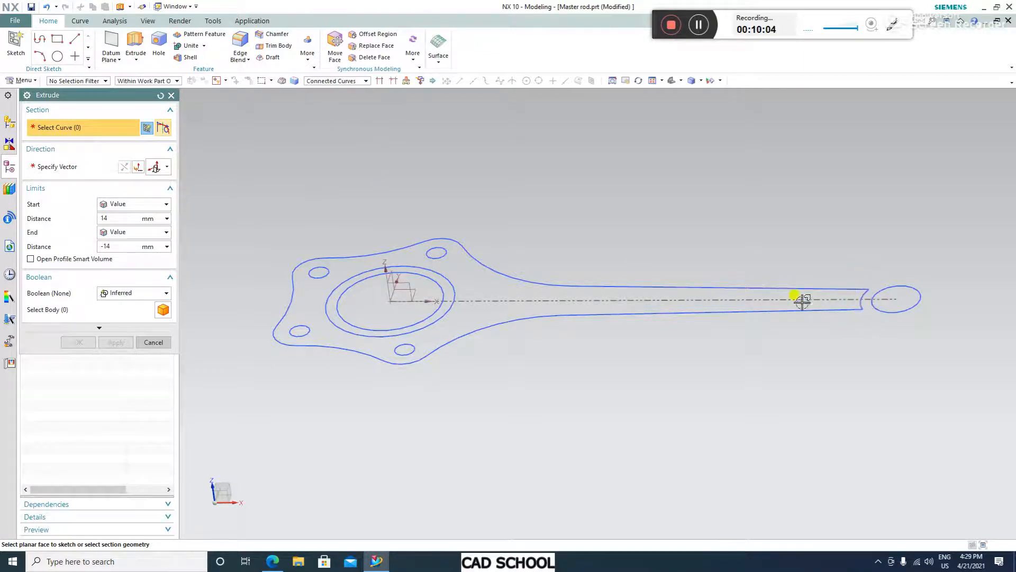
pyautogui.click(736, 284)
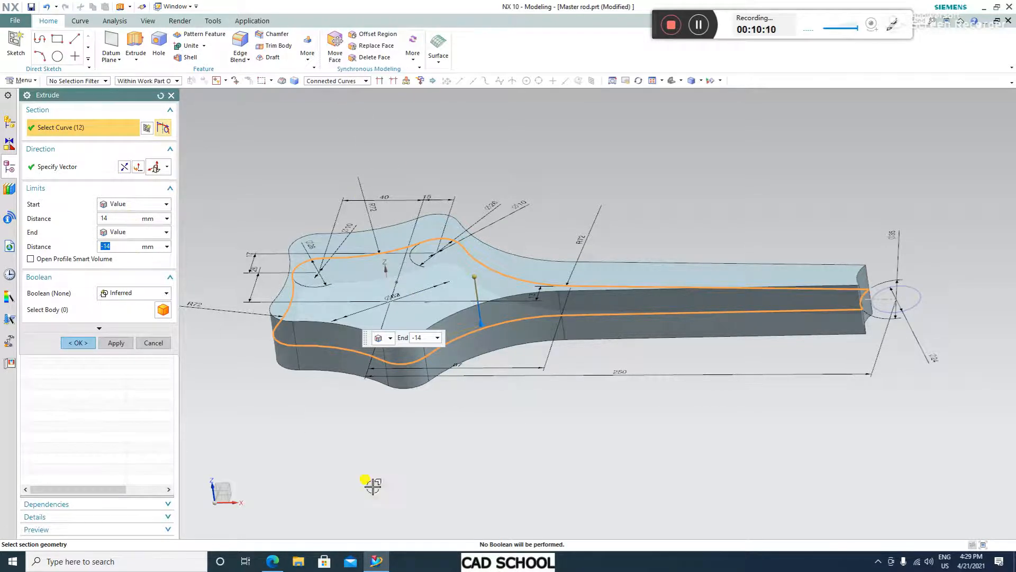
# Check the body thickness in Drawing1.pdf, and extrude the outline with a symmetric distance of 21 mm
pyautogui.click(273, 561)
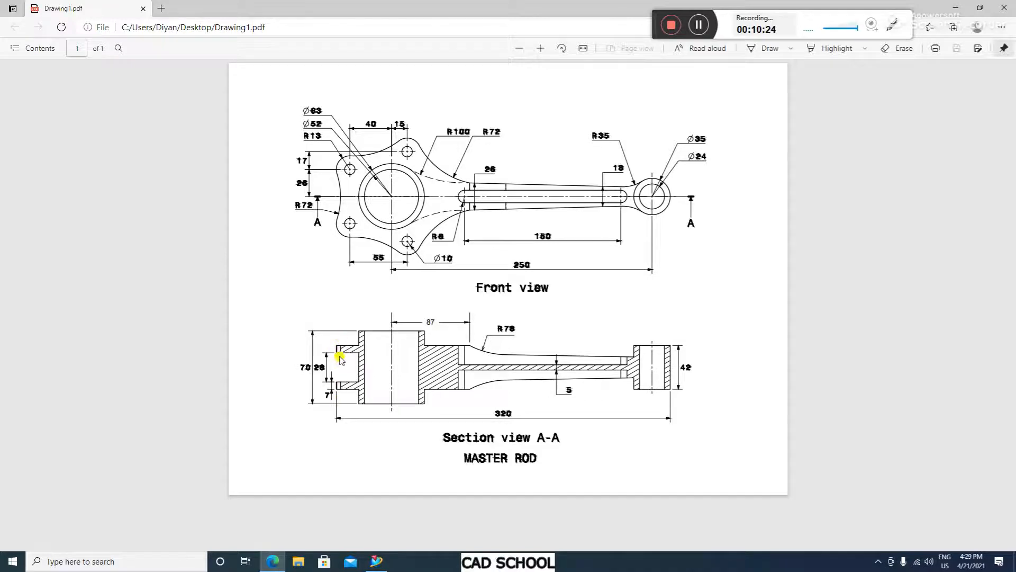
pyautogui.click(371, 561)
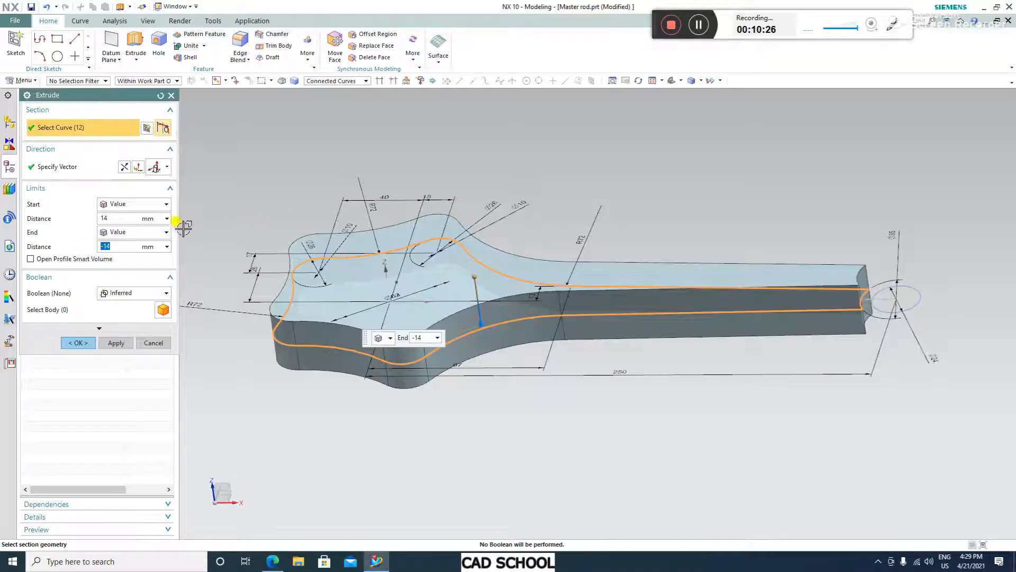
pyautogui.click(120, 219)
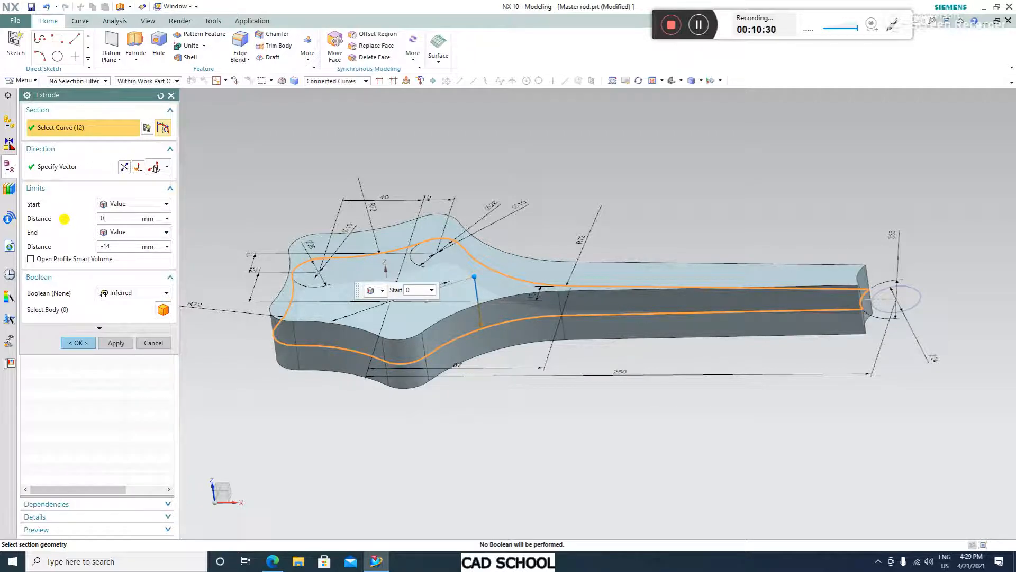
pyautogui.click(132, 232)
pyautogui.click(127, 248)
pyautogui.click(110, 220)
pyautogui.write('21')
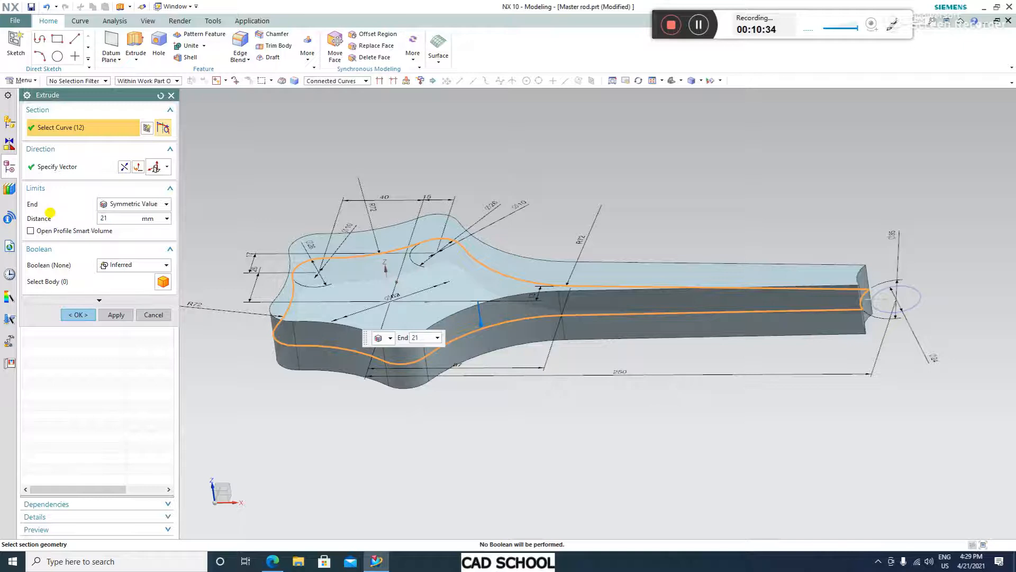
pyautogui.press('Return')
pyautogui.moveTo(611, 394); pyautogui.dragTo(422, 221, button='middle')
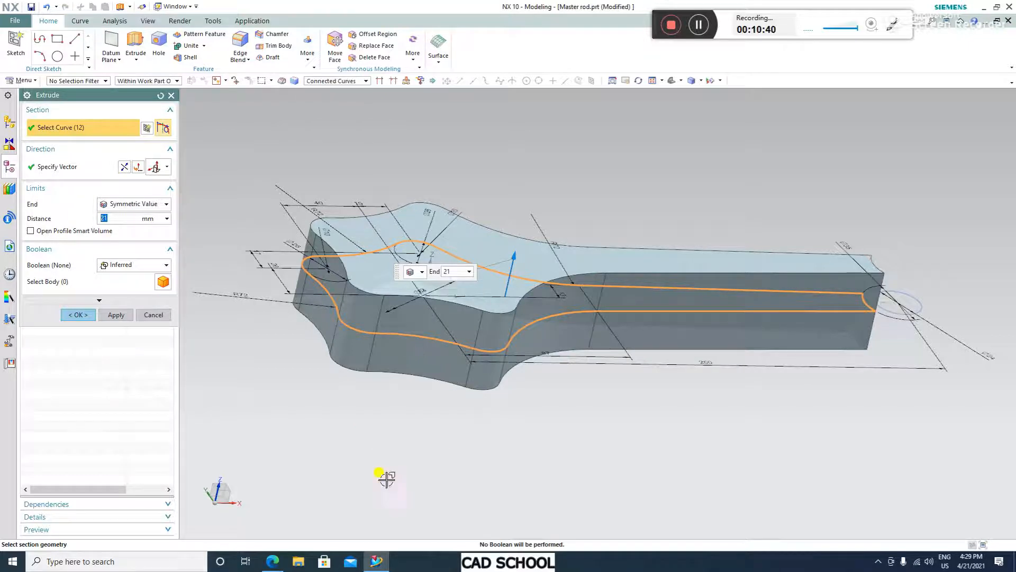
pyautogui.click(79, 315)
pyautogui.moveTo(844, 408)
pyautogui.mouseDown(button='middle')
pyautogui.moveTo(805, 408)
pyautogui.moveTo(847, 417)
pyautogui.mouseUp(button='middle')
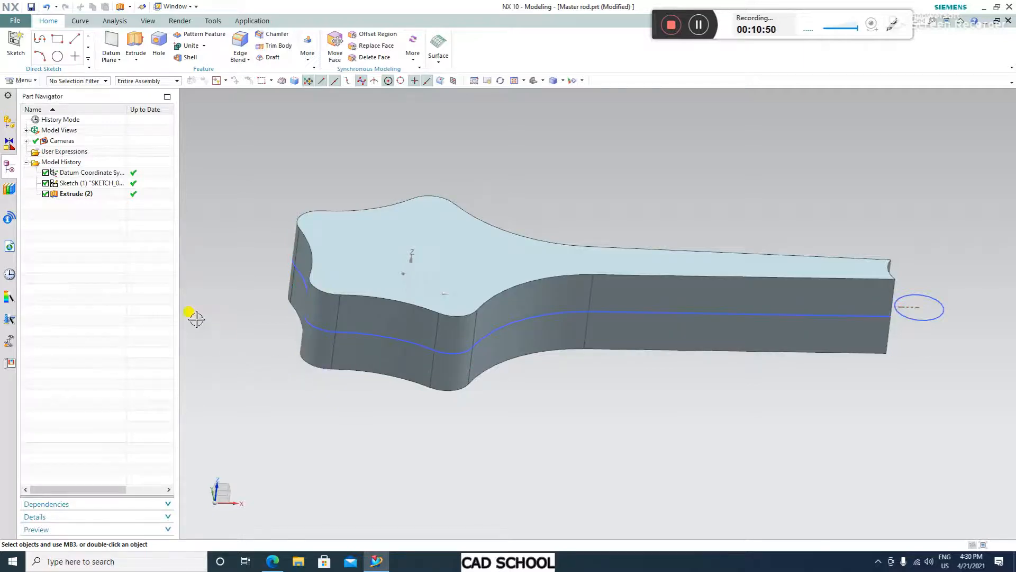
# Edit the body extrusion to include the four 10 mm lug circles in its section as through holes
pyautogui.doubleClick(69, 194)
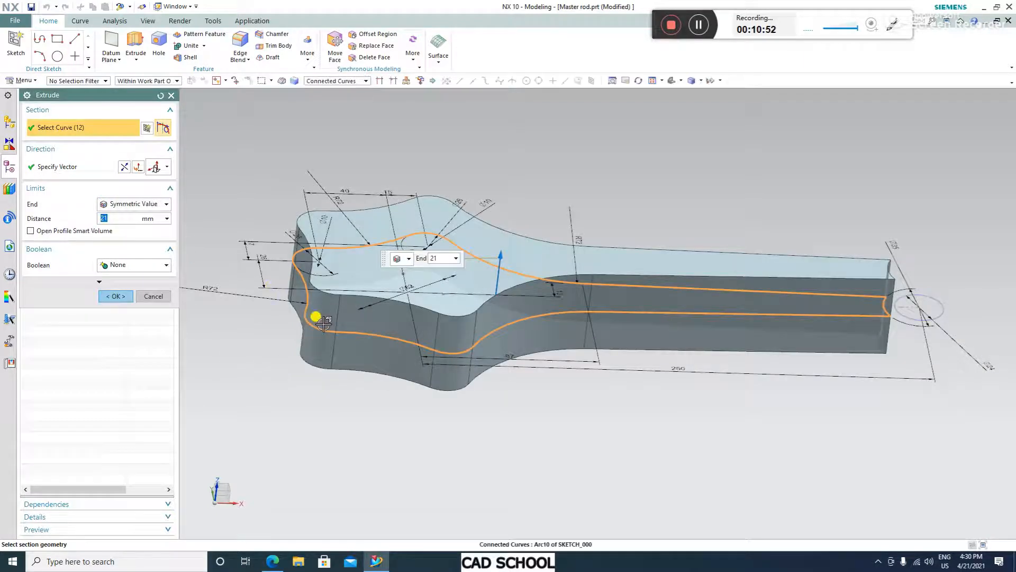
pyautogui.click(448, 336)
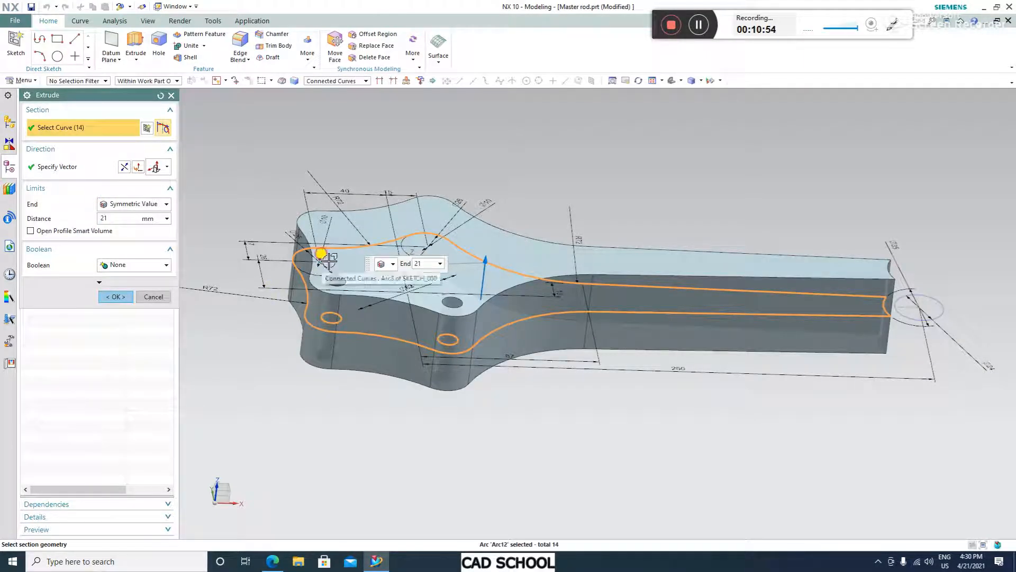
pyautogui.click(321, 260)
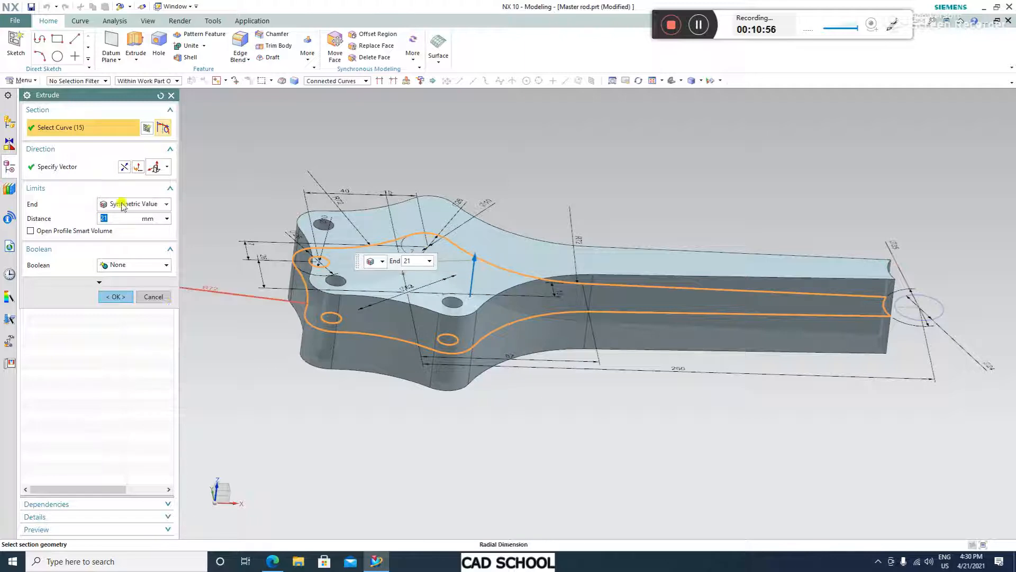
pyautogui.scroll(5, 433, 236)
pyautogui.click(431, 278)
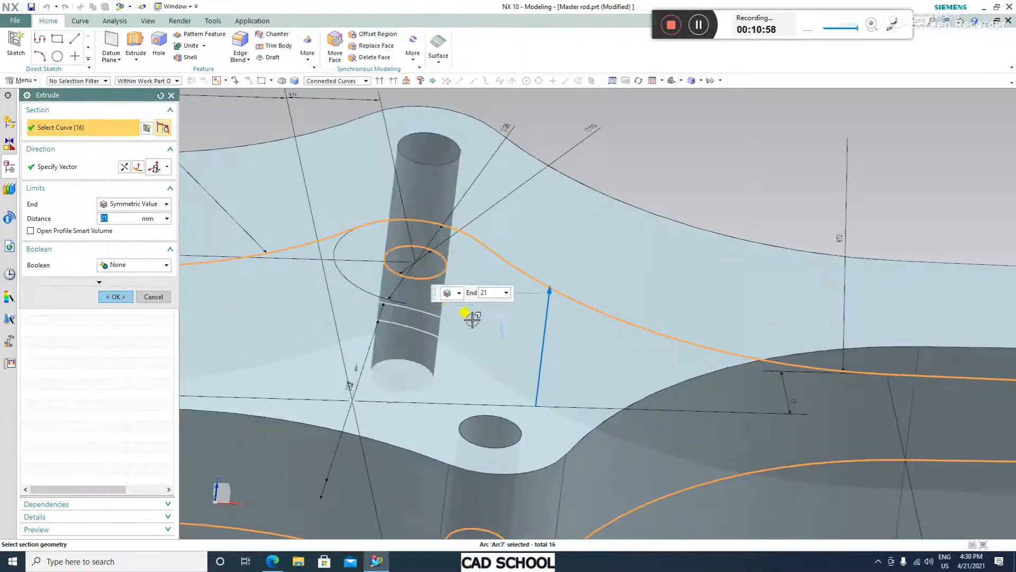
pyautogui.scroll(-6, 475, 319)
pyautogui.click(116, 297)
pyautogui.moveTo(717, 437)
pyautogui.mouseDown(button='middle')
pyautogui.moveTo(641, 365)
pyautogui.moveTo(681, 442)
pyautogui.moveTo(715, 431)
pyautogui.moveTo(706, 433)
pyautogui.mouseUp(button='middle')
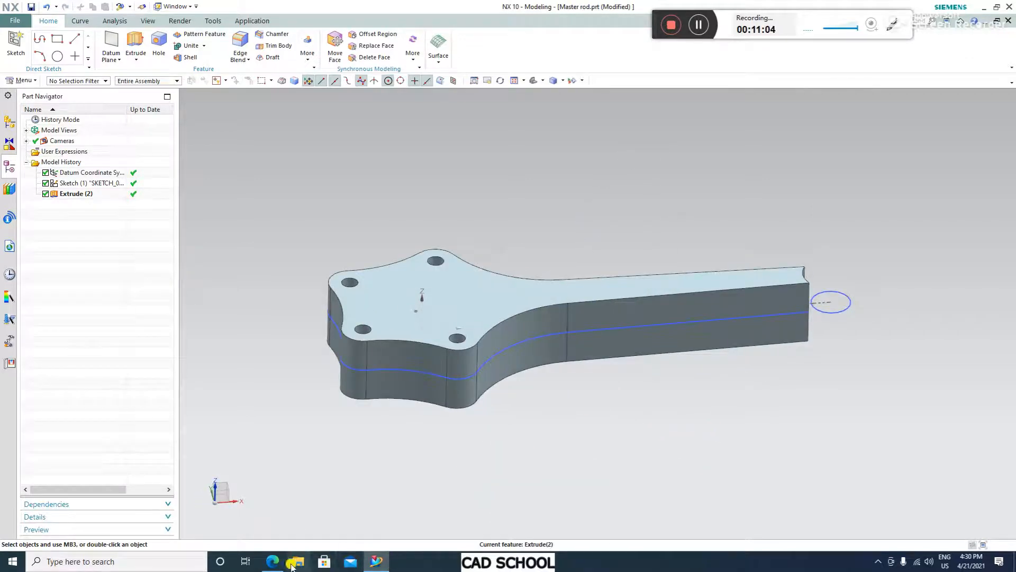
# Check the large end's slot in the Drawing1.pdf section view, and create a sketch on the XZ plane
pyautogui.click(275, 561)
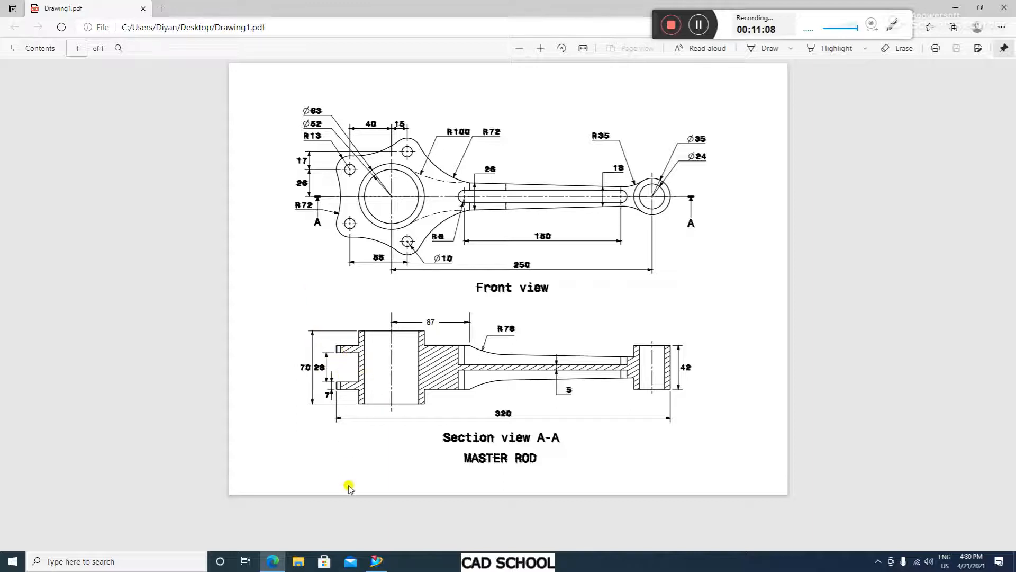
pyautogui.click(376, 561)
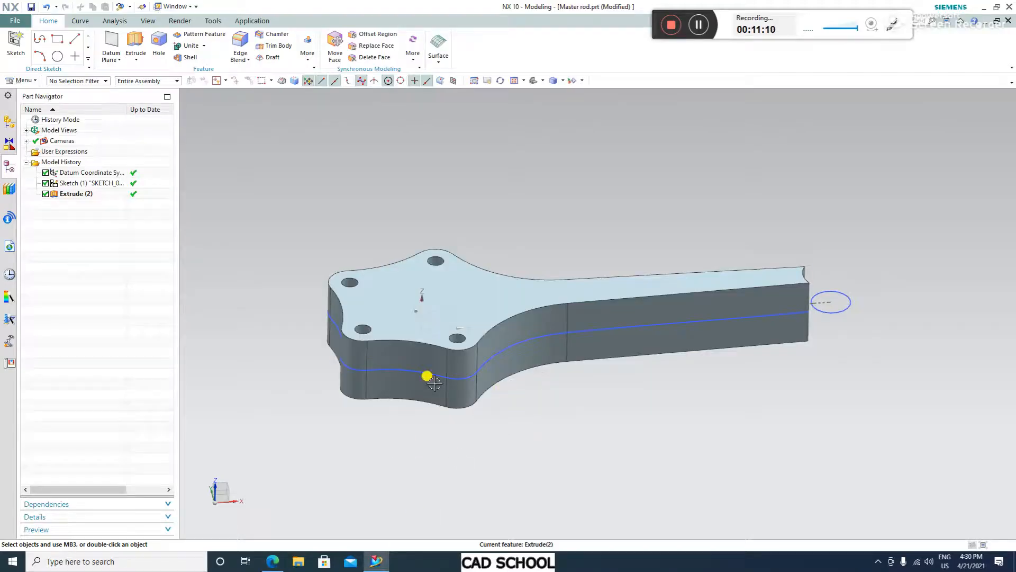
pyautogui.click(20, 53)
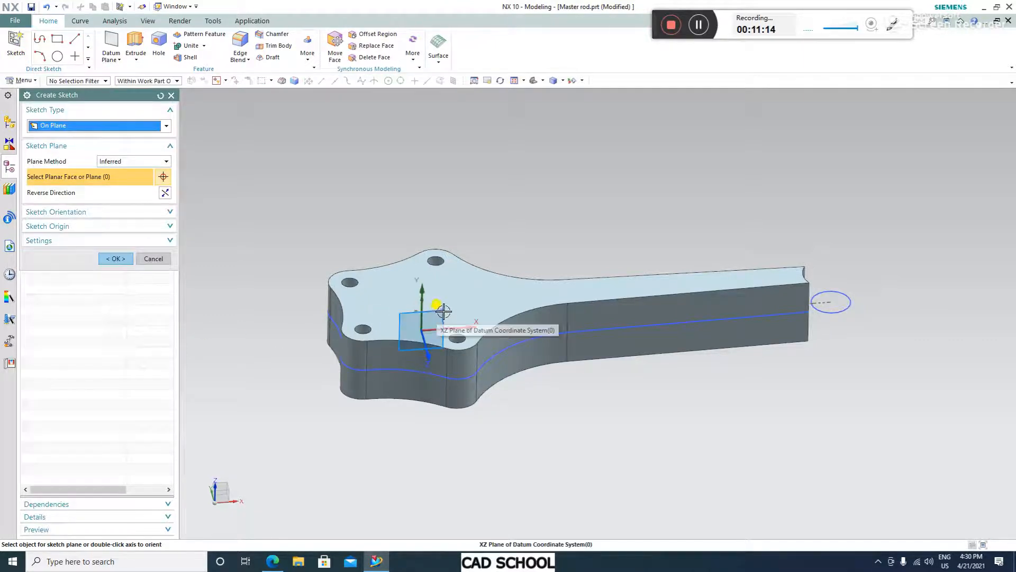
pyautogui.moveTo(646, 438); pyautogui.dragTo(625, 430, button='middle')
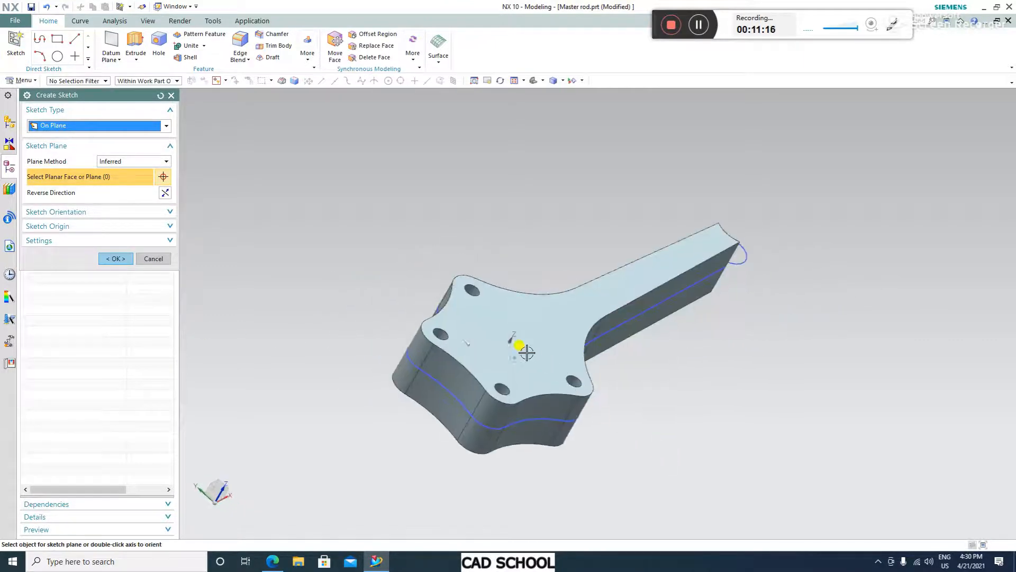
pyautogui.click(511, 339)
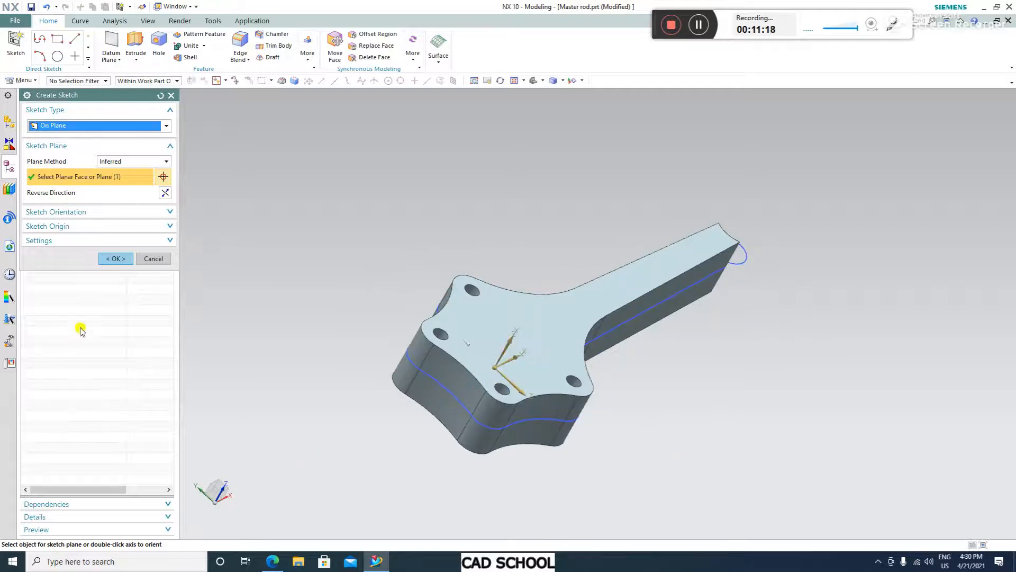
pyautogui.click(113, 259)
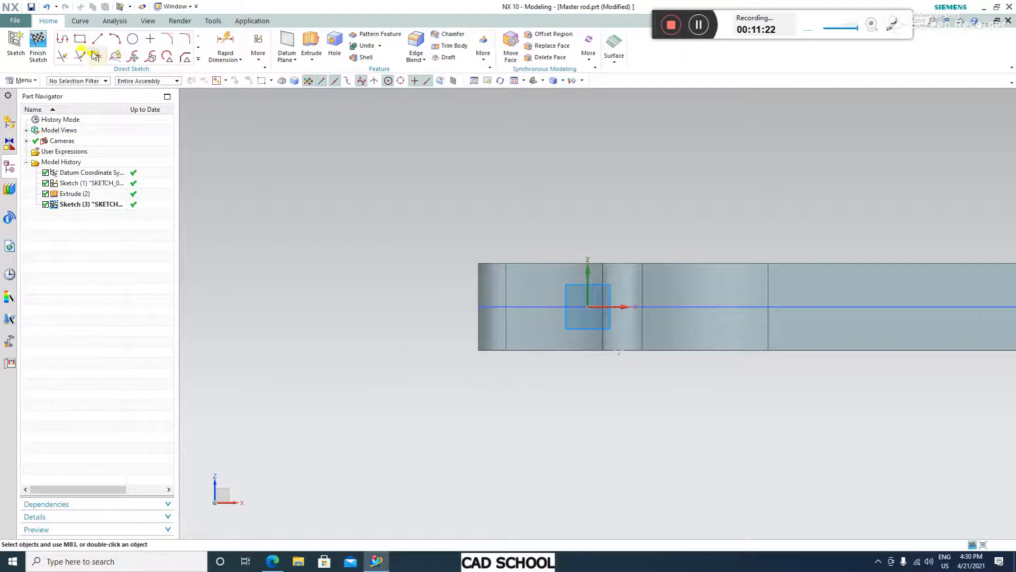
# Sketch a rectangle from the start of the shank to beyond the large end's outer side, and set its height to 28 mm
pyautogui.click(80, 39)
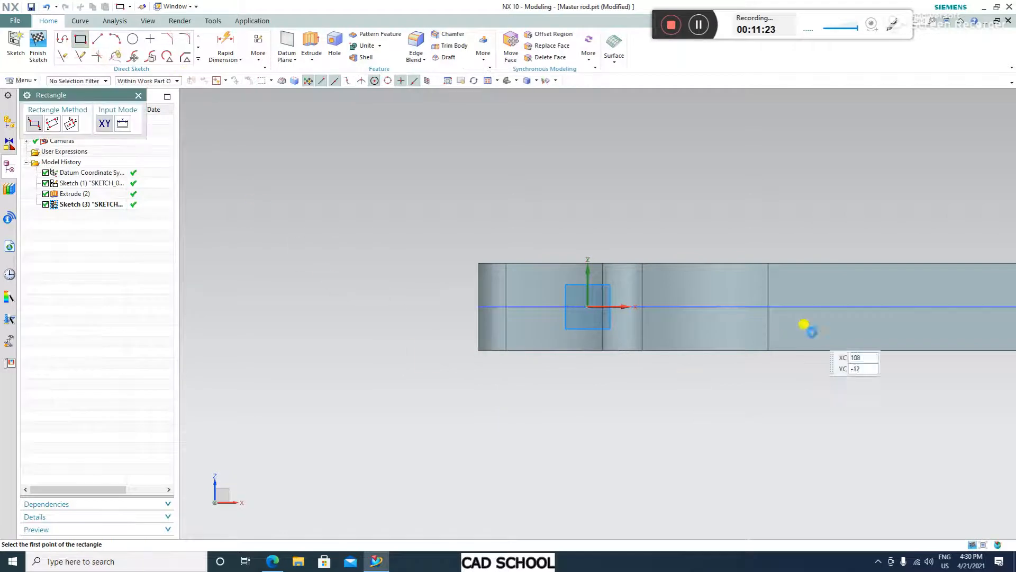
pyautogui.click(767, 285)
pyautogui.click(424, 332)
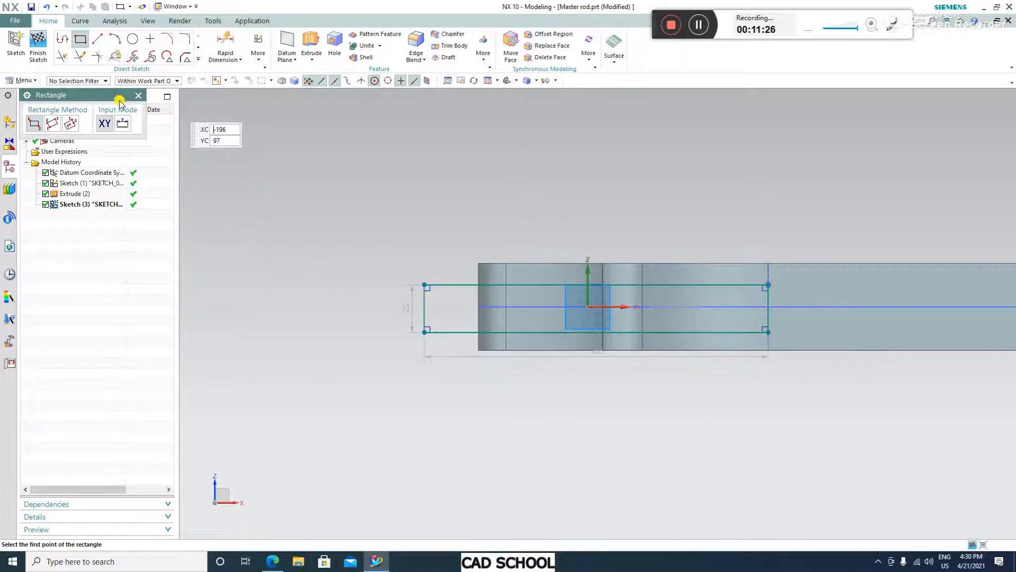
pyautogui.click(138, 95)
pyautogui.doubleClick(407, 307)
pyautogui.write('28')
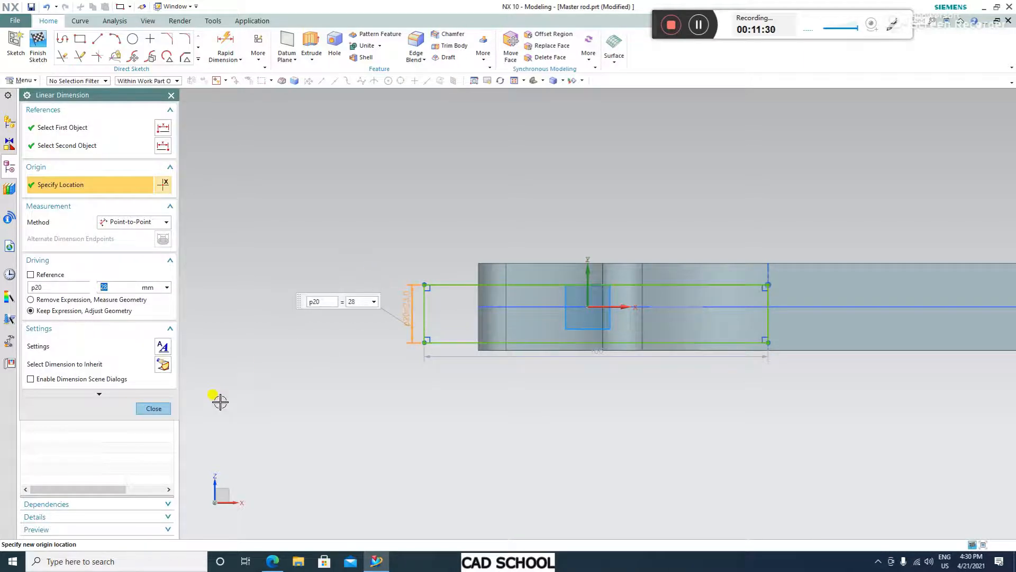
pyautogui.click(153, 409)
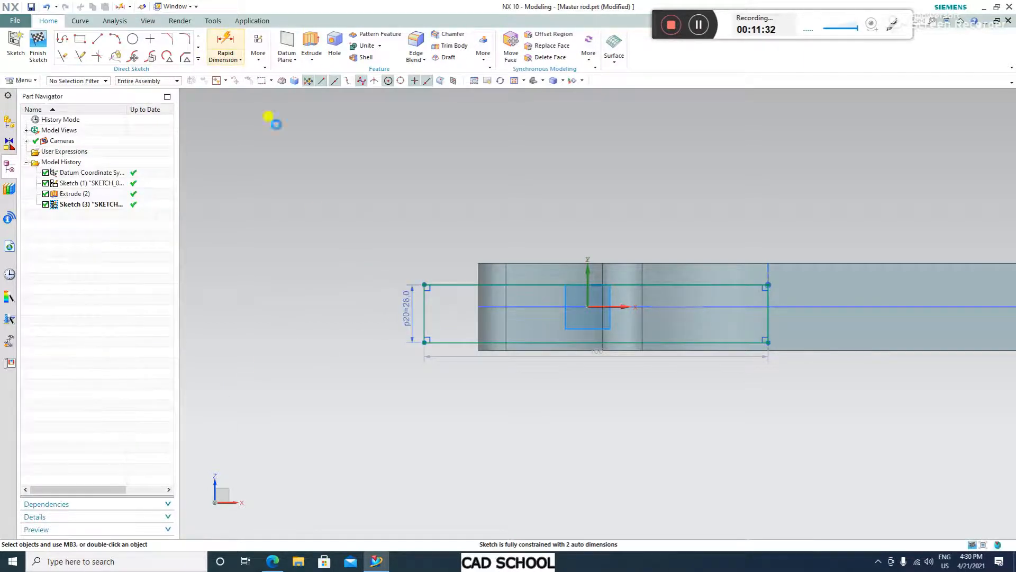
# Dimension the rectangle's lower edge 14 mm from the horizontal axis and finish the sketch
pyautogui.click(226, 45)
pyautogui.click(619, 306)
pyautogui.click(562, 343)
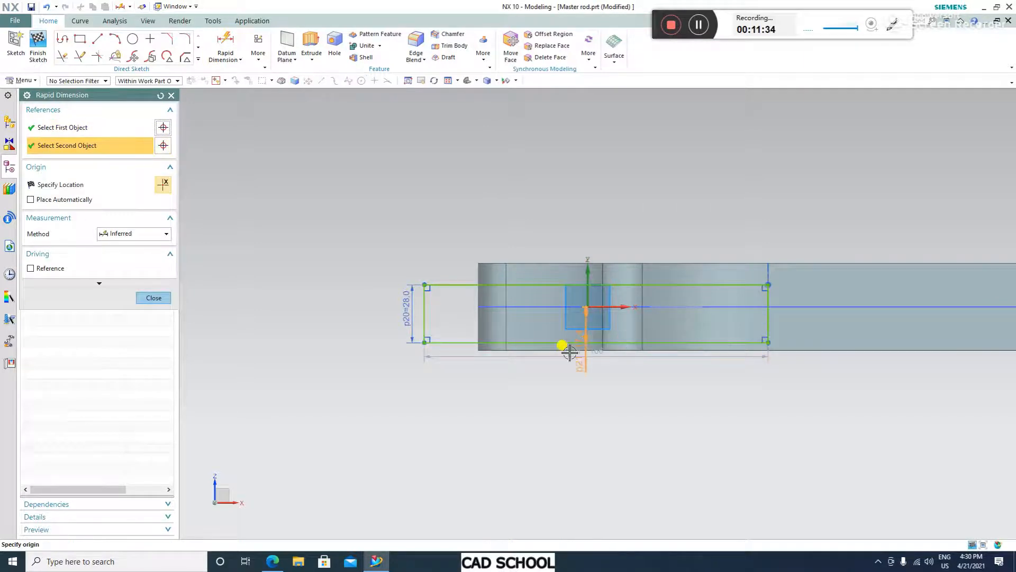
pyautogui.click(414, 459)
pyautogui.write('14')
pyautogui.press('Return')
pyautogui.click(158, 298)
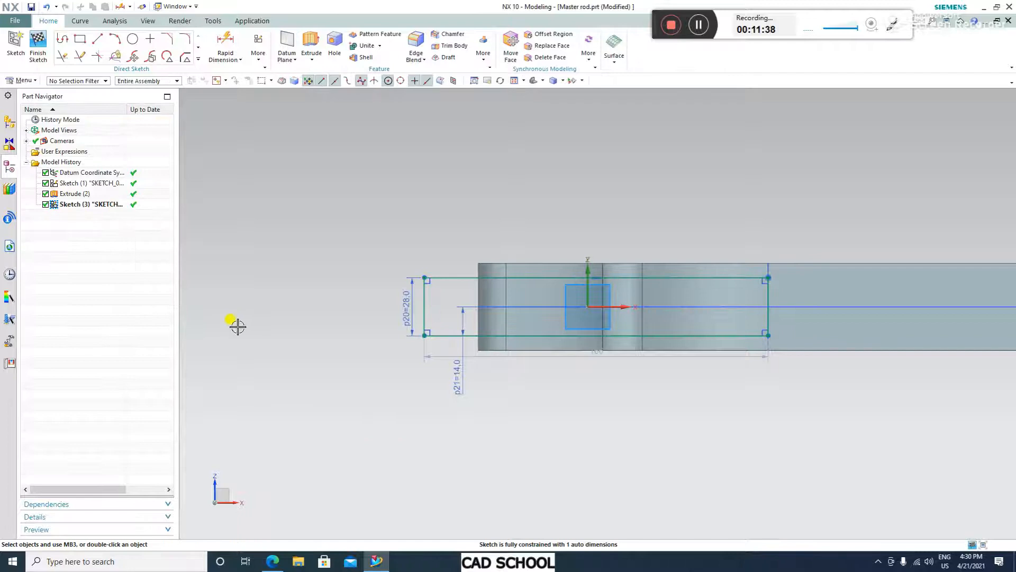
pyautogui.hotkey('ctrl', 'q')
pyautogui.moveTo(292, 229); pyautogui.dragTo(356, 258, button='middle')
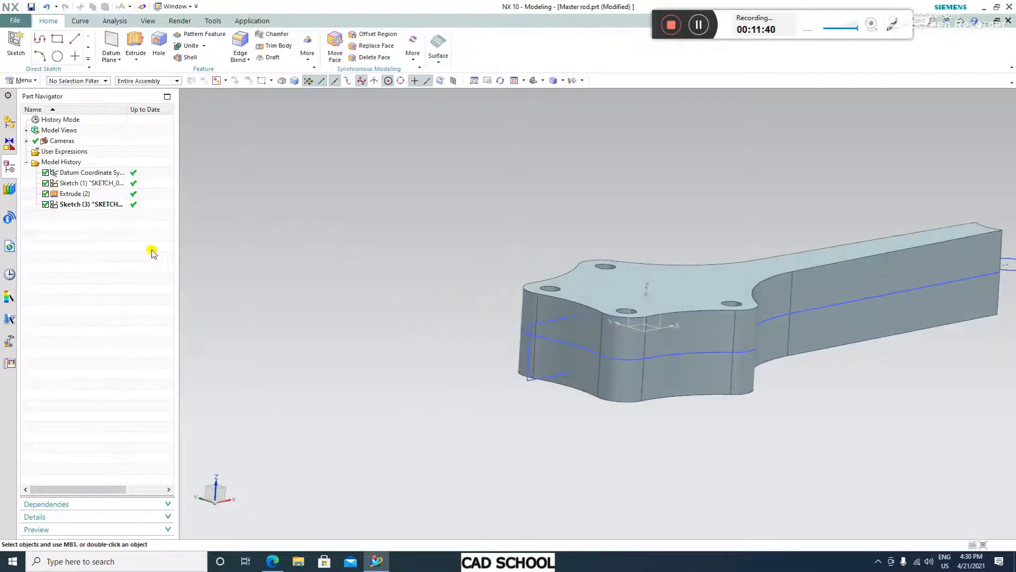
# Extrude the slot rectangle with symmetric limits and a distance of 70 mm so it spans the whole large end
pyautogui.click(136, 41)
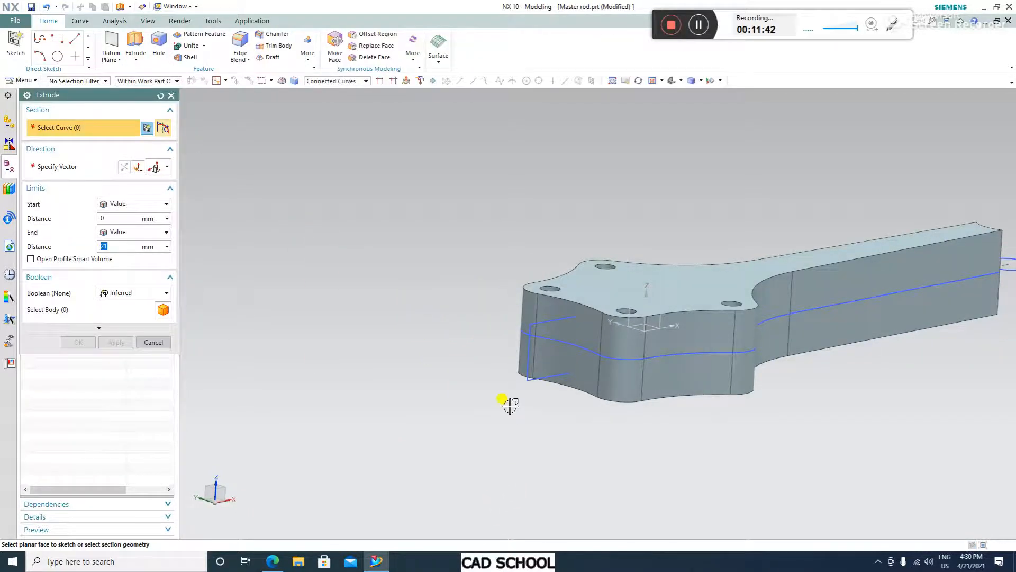
pyautogui.scroll(6, 535, 379)
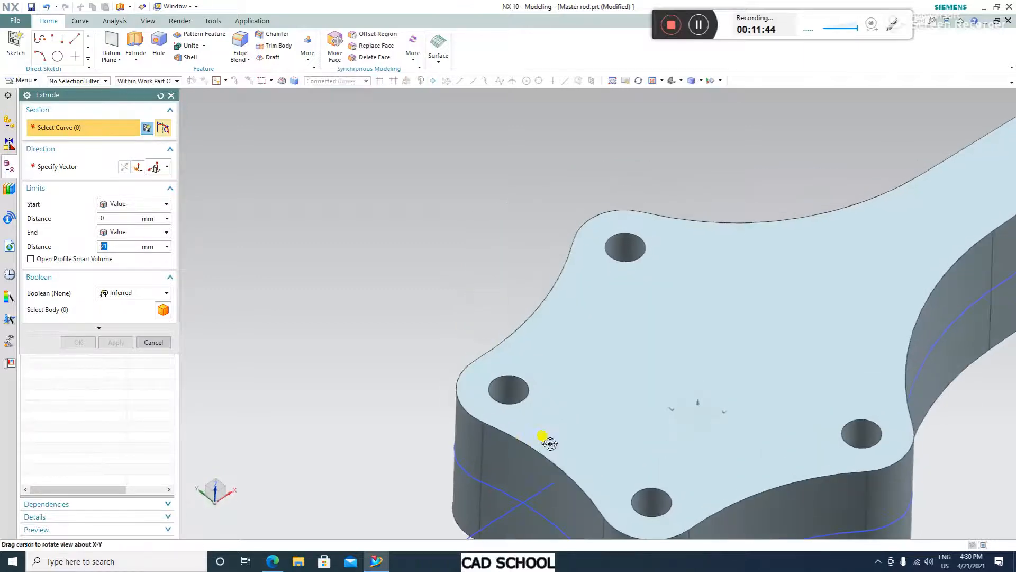
pyautogui.scroll(-6, 534, 476)
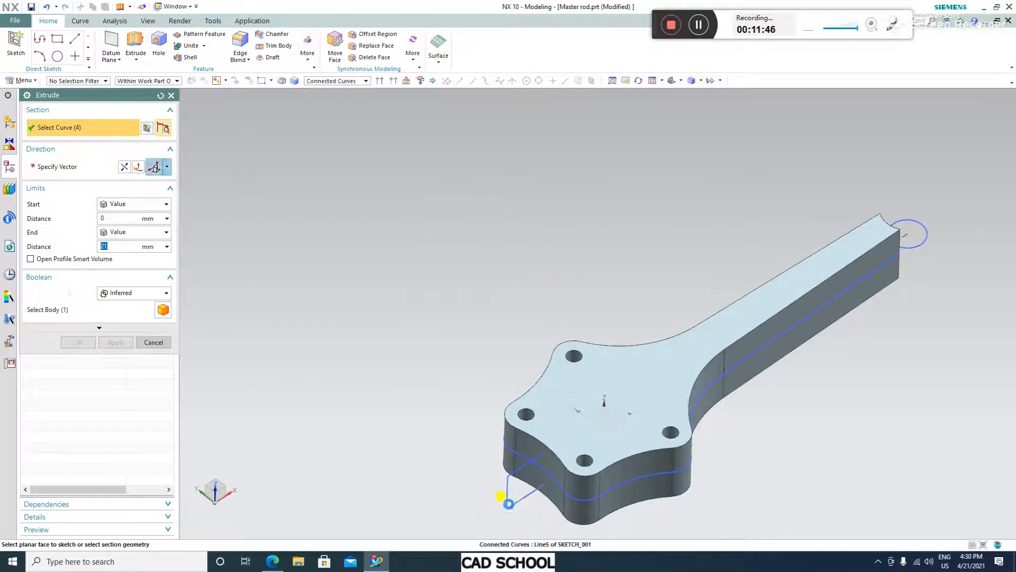
pyautogui.click(509, 503)
pyautogui.scroll(-4, 447, 338)
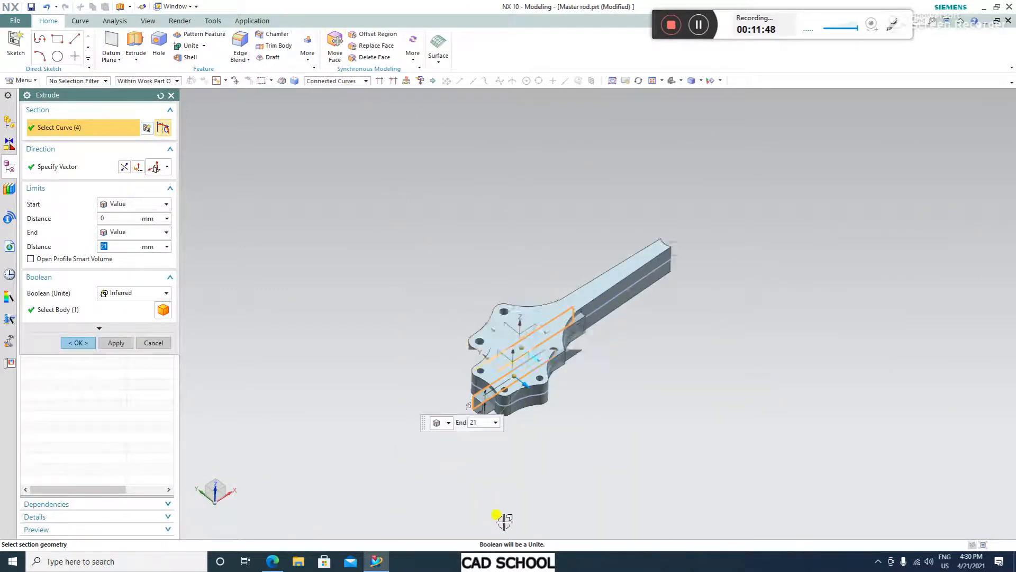
pyautogui.scroll(3, 465, 345)
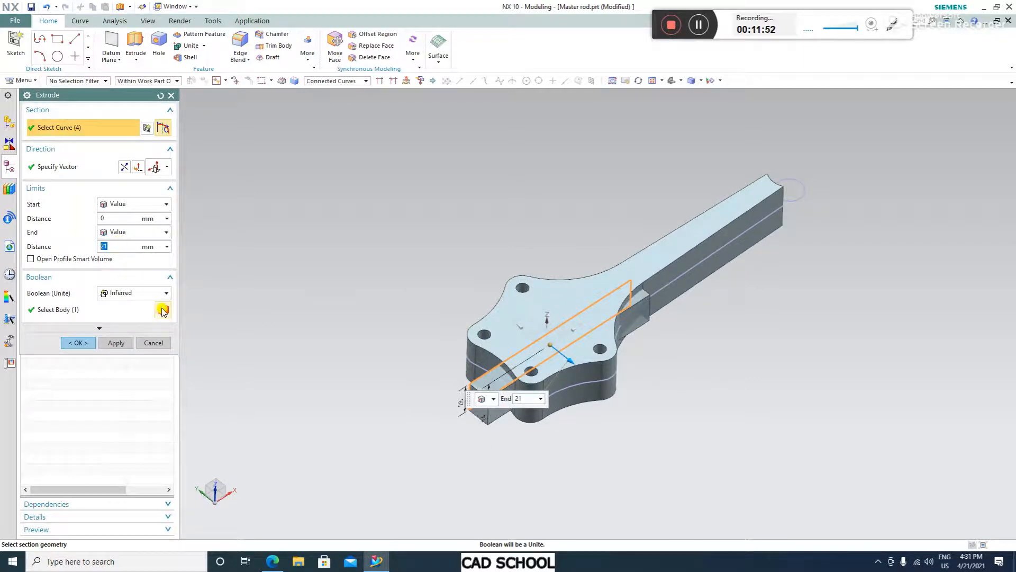
pyautogui.click(137, 232)
pyautogui.click(127, 250)
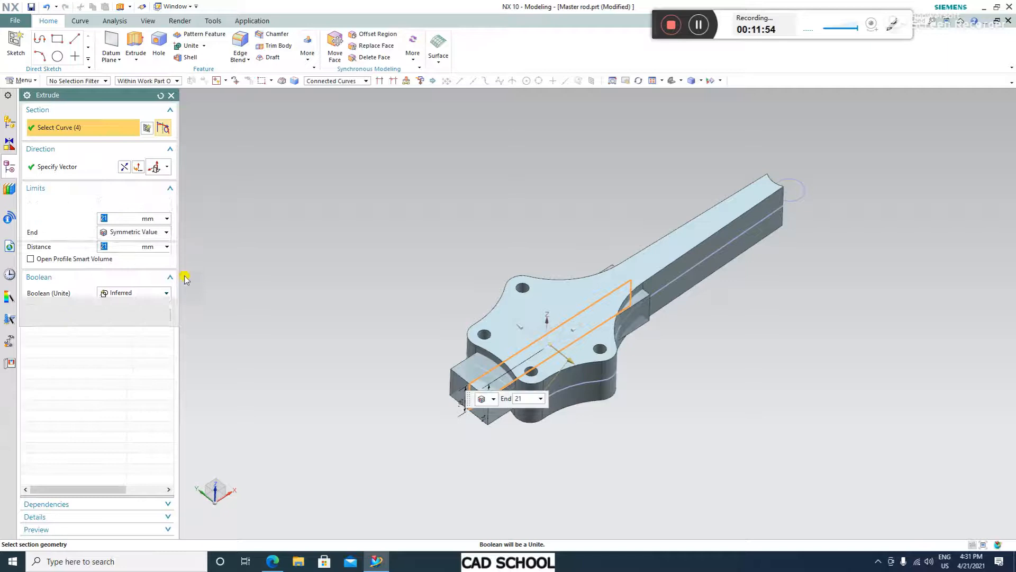
pyautogui.moveTo(567, 361); pyautogui.dragTo(611, 405)
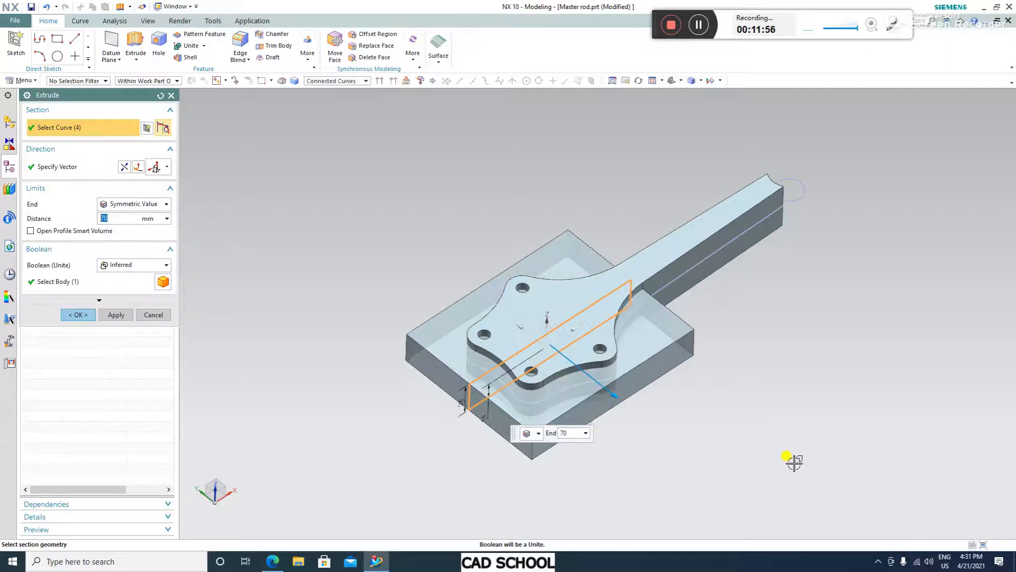
# Set the rectangle's extrusion to Subtract from the rod body and complete the slot cut
pyautogui.moveTo(796, 462); pyautogui.dragTo(780, 439, button='middle')
pyautogui.click(137, 265)
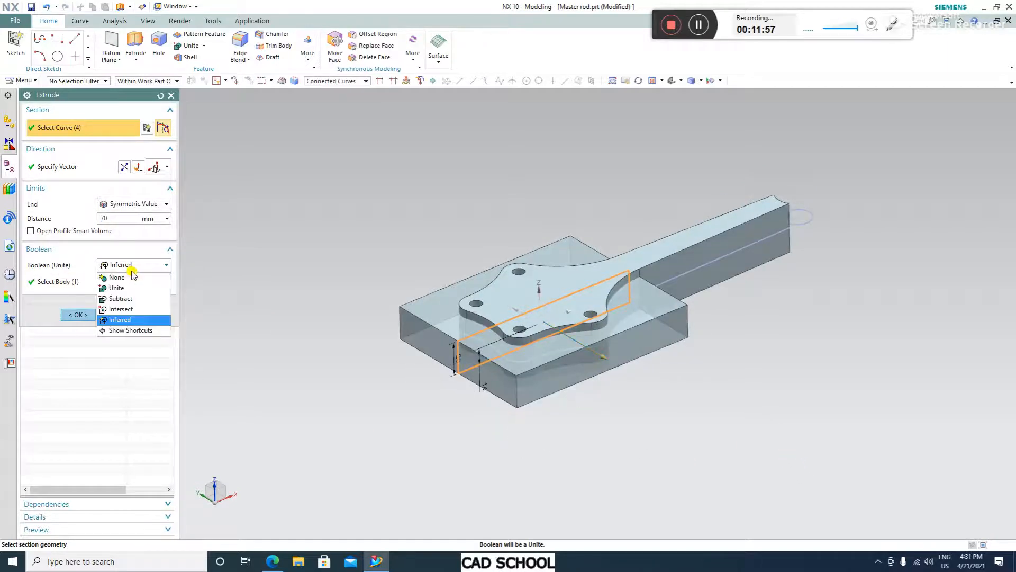
pyautogui.click(122, 295)
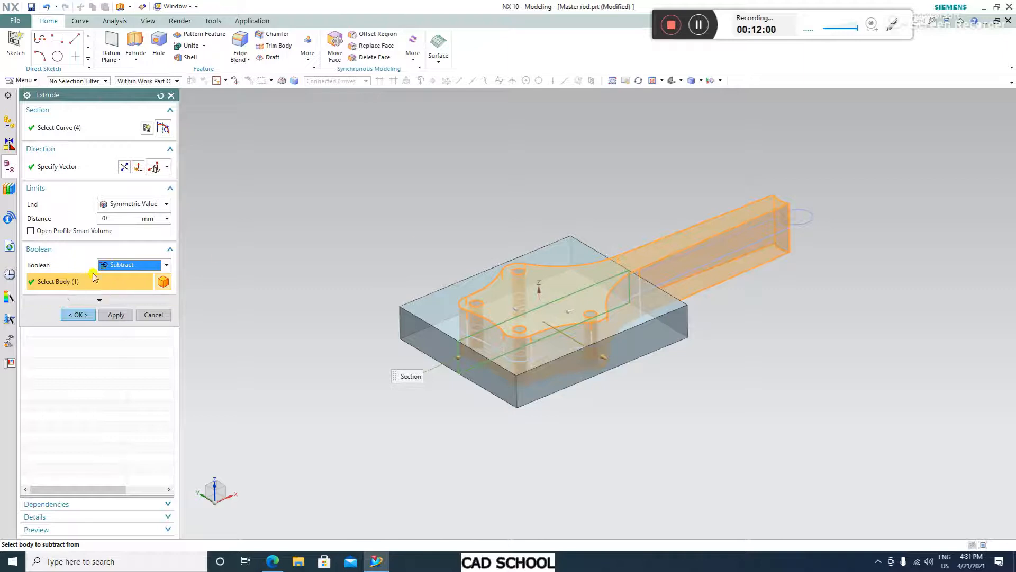
pyautogui.click(127, 266)
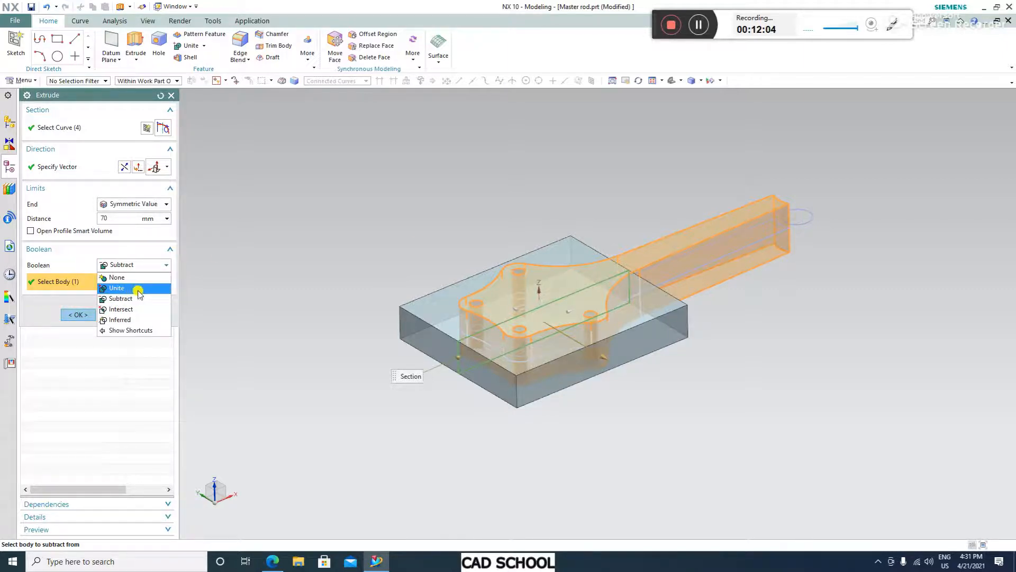
pyautogui.click(696, 23)
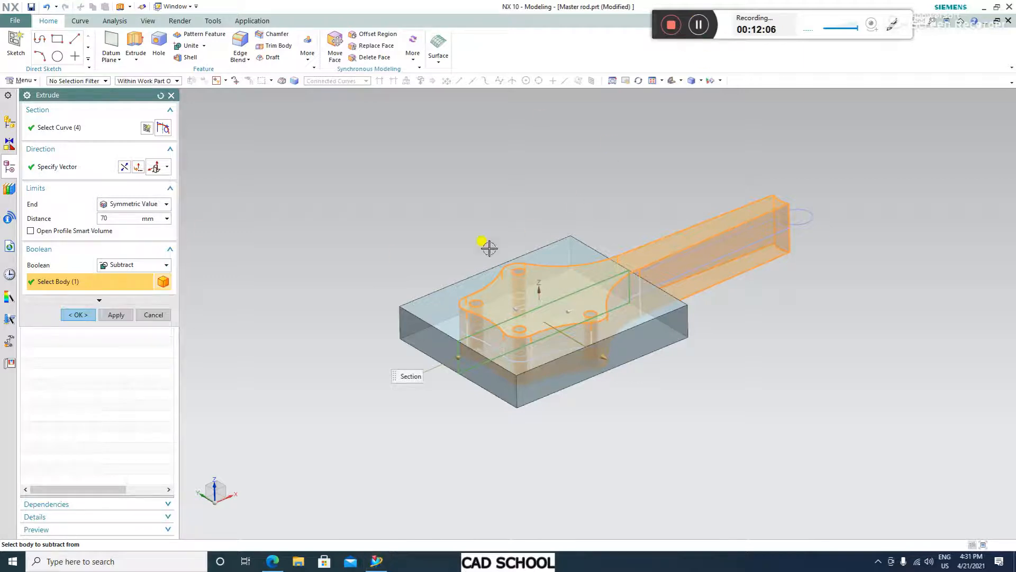
pyautogui.click(142, 265)
pyautogui.click(112, 302)
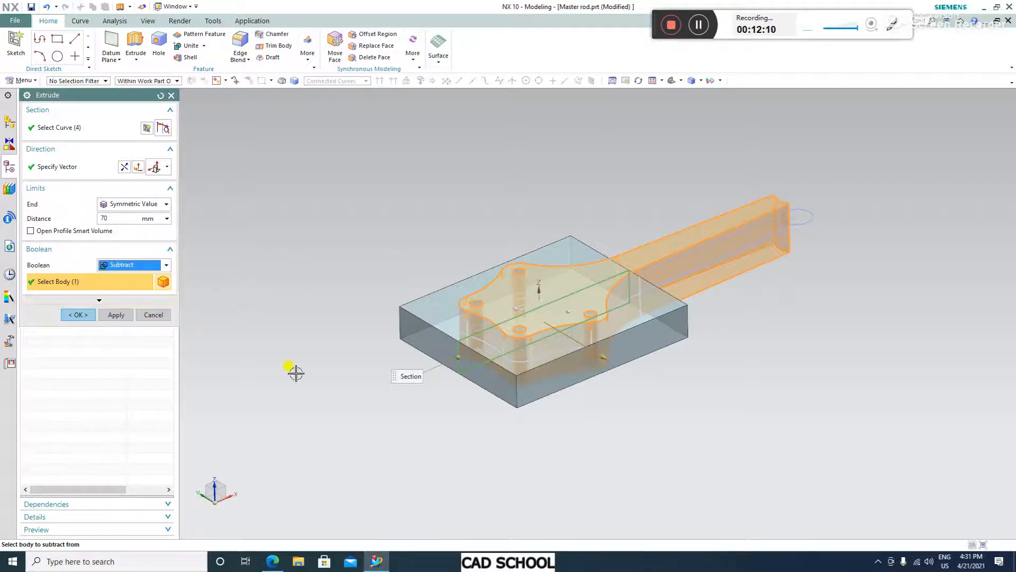
pyautogui.scroll(1, 561, 368)
pyautogui.click(77, 317)
pyautogui.moveTo(662, 402); pyautogui.dragTo(773, 378, button='middle')
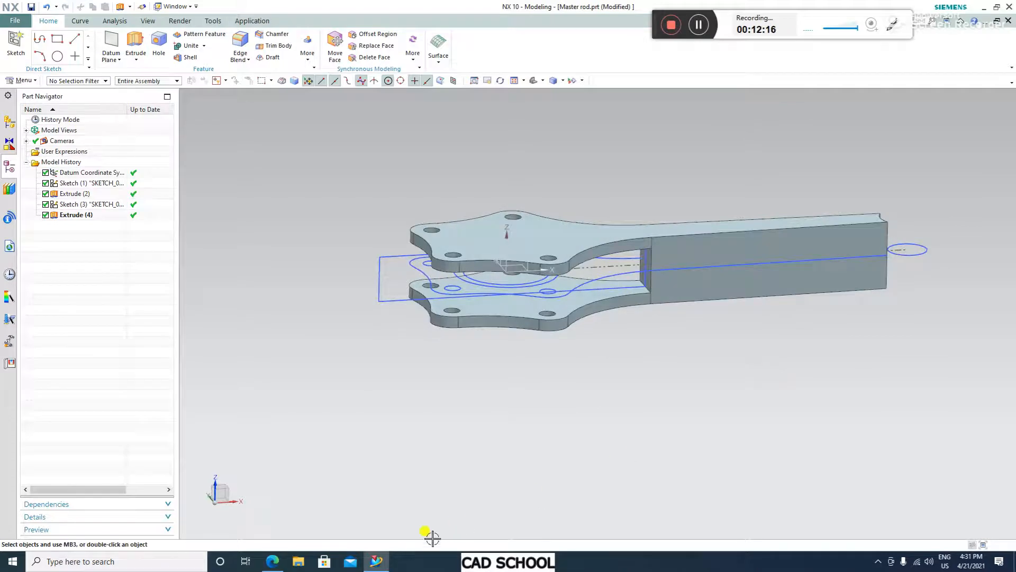
# Check the large end's boss in Drawing1.pdf, and set up a symmetric extrusion of its outer circle in the modeling window
pyautogui.click(273, 561)
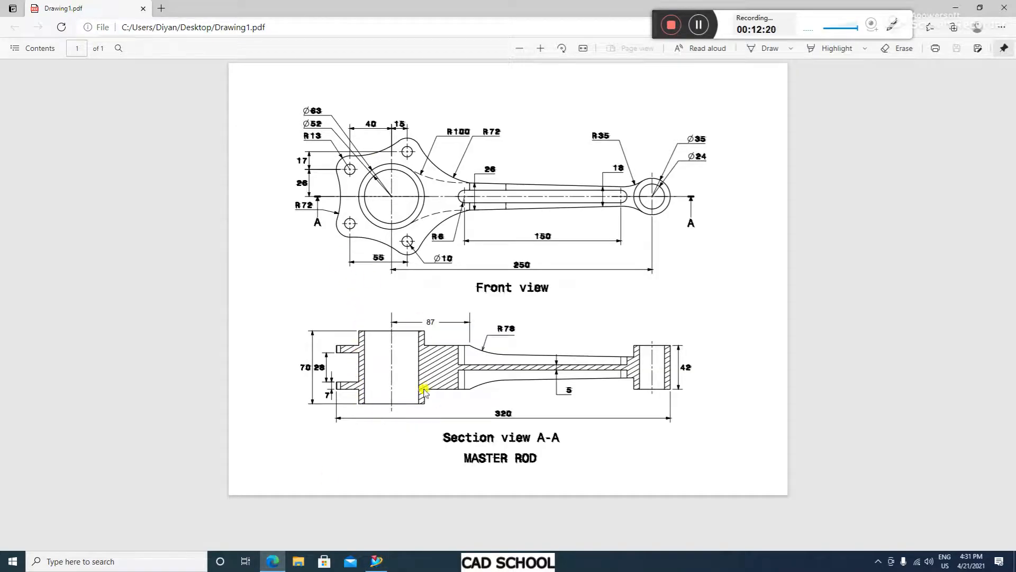
pyautogui.click(376, 561)
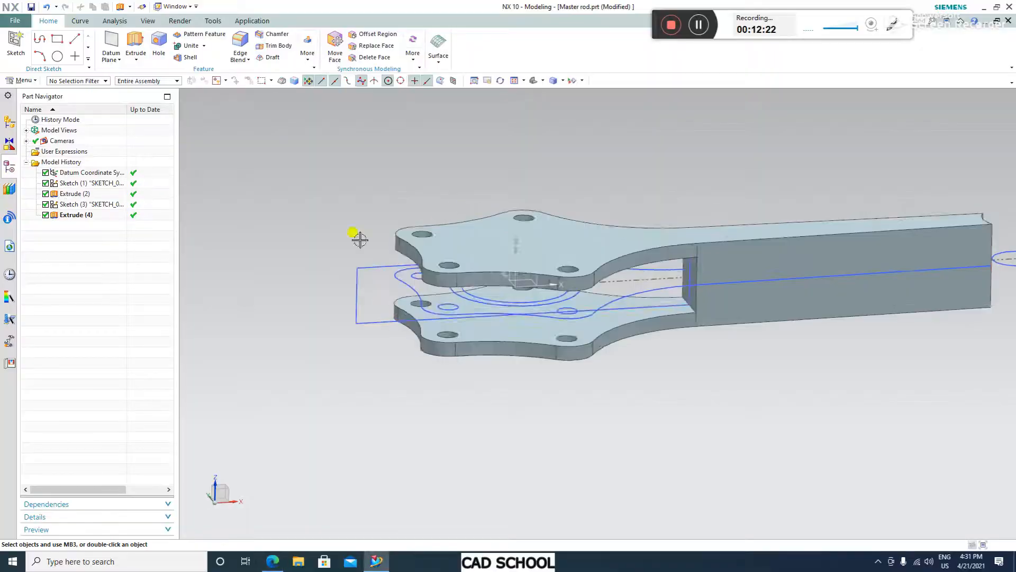
pyautogui.click(135, 43)
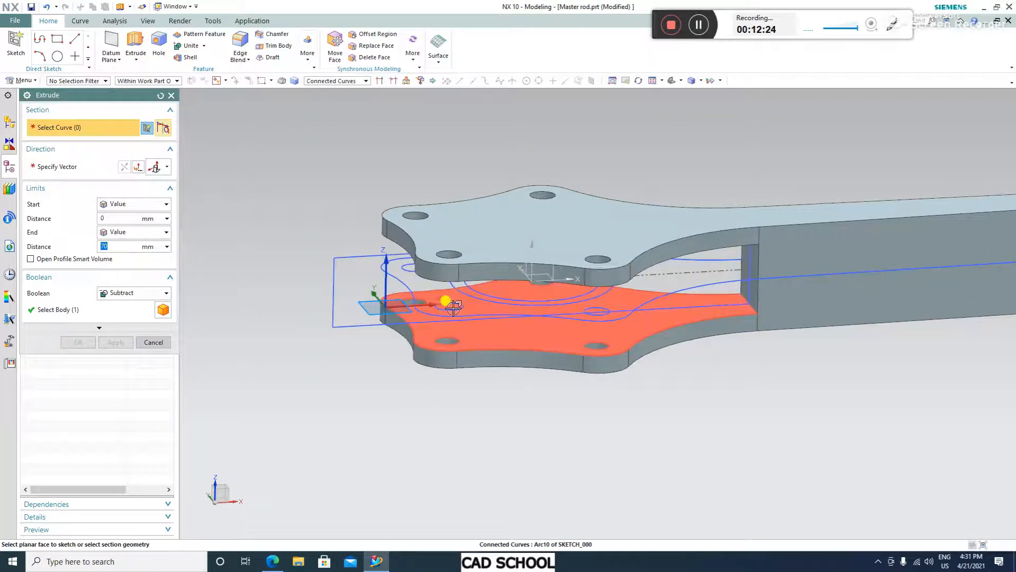
pyautogui.click(454, 290)
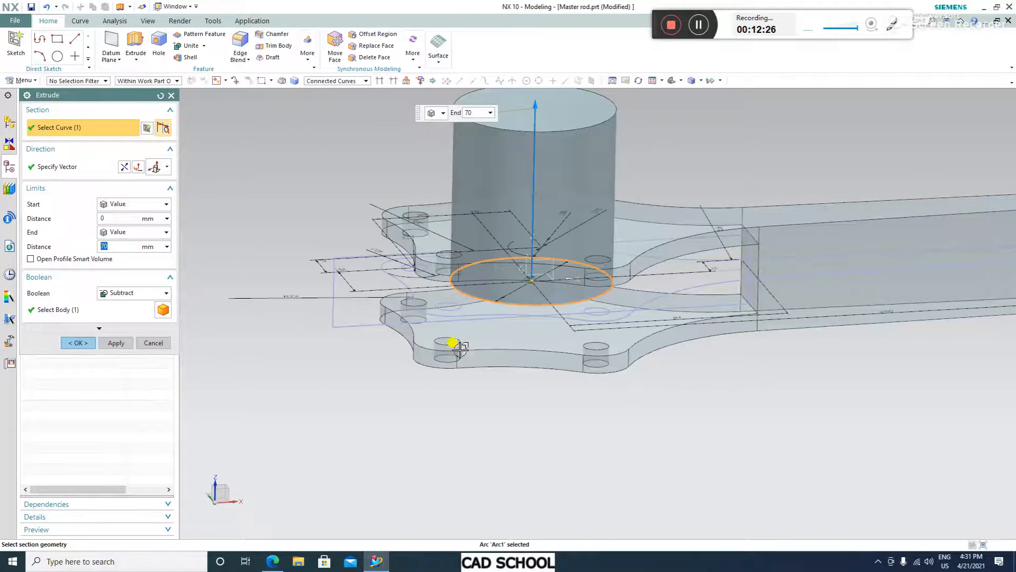
pyautogui.scroll(2, 485, 293)
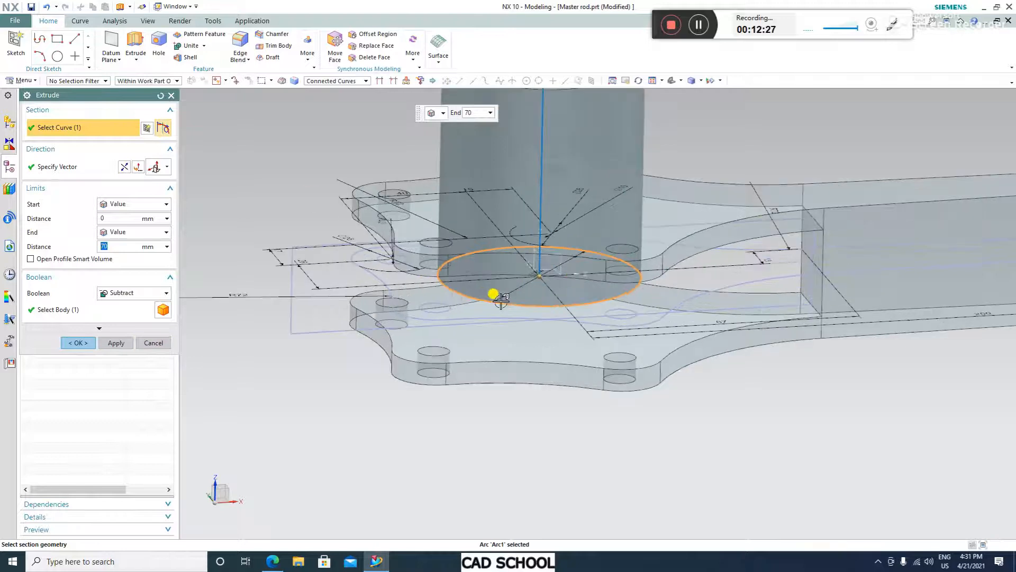
pyautogui.click(127, 233)
pyautogui.click(135, 250)
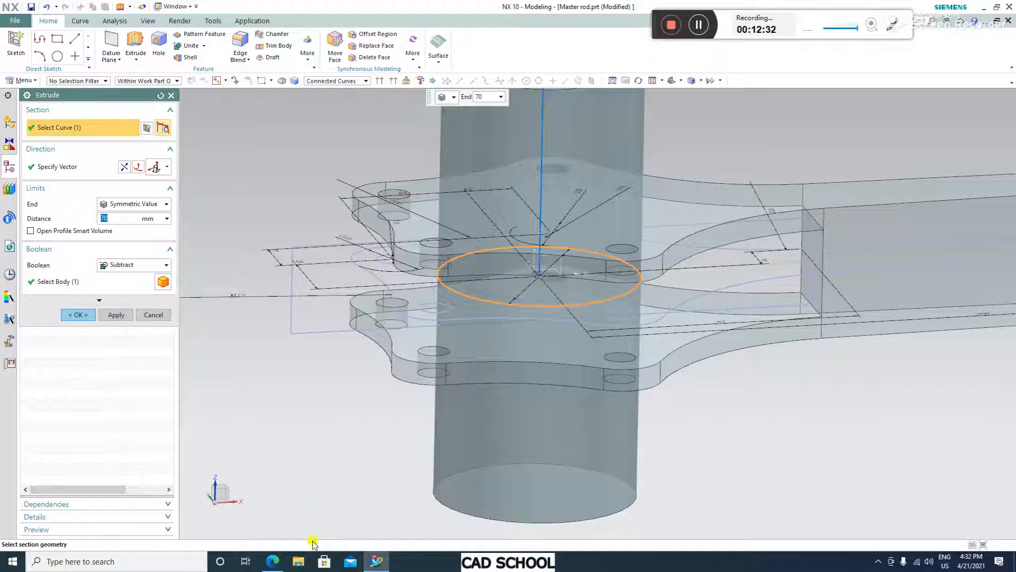
# Check the boss height in Drawing1.pdf, set the symmetric distance to 35 mm, and unite the cylinder with the rod body
pyautogui.click(273, 561)
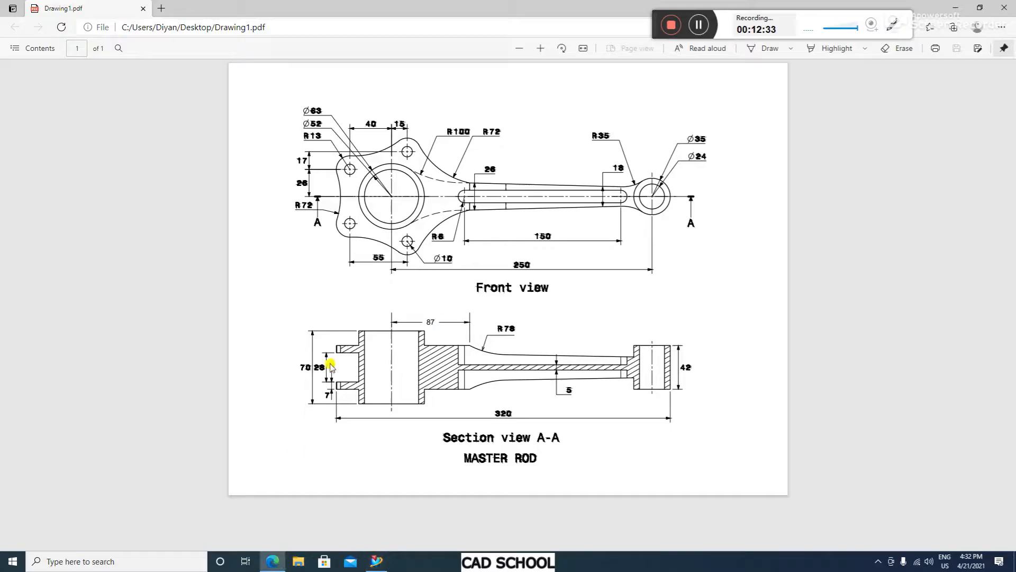
pyautogui.click(285, 558)
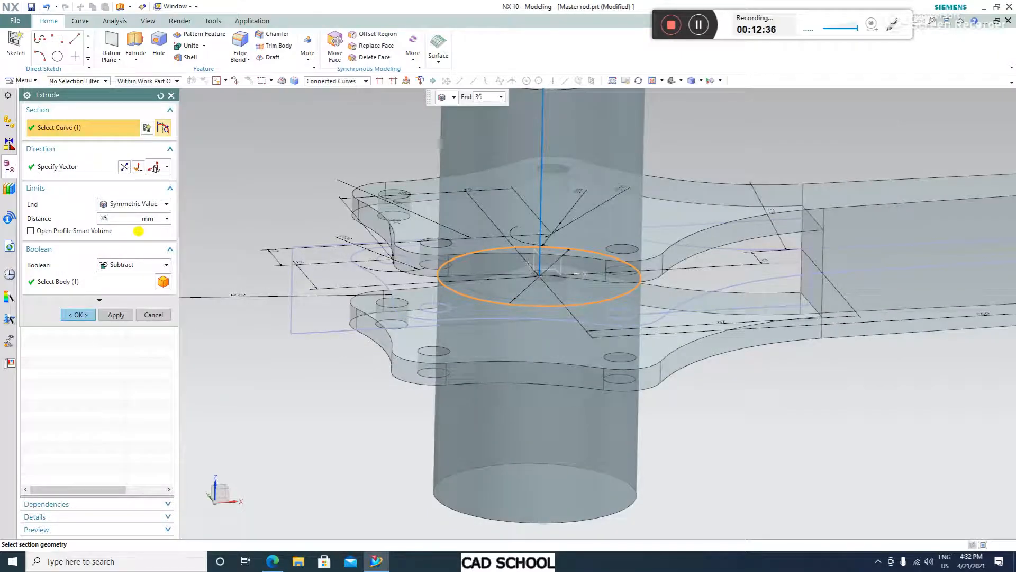
pyautogui.press('Return')
pyautogui.click(121, 266)
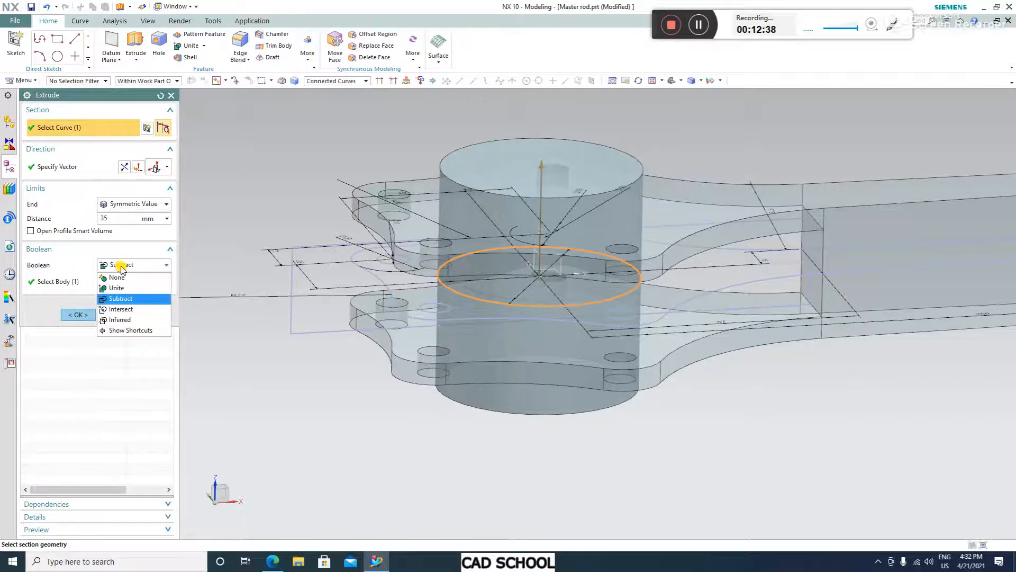
pyautogui.click(117, 288)
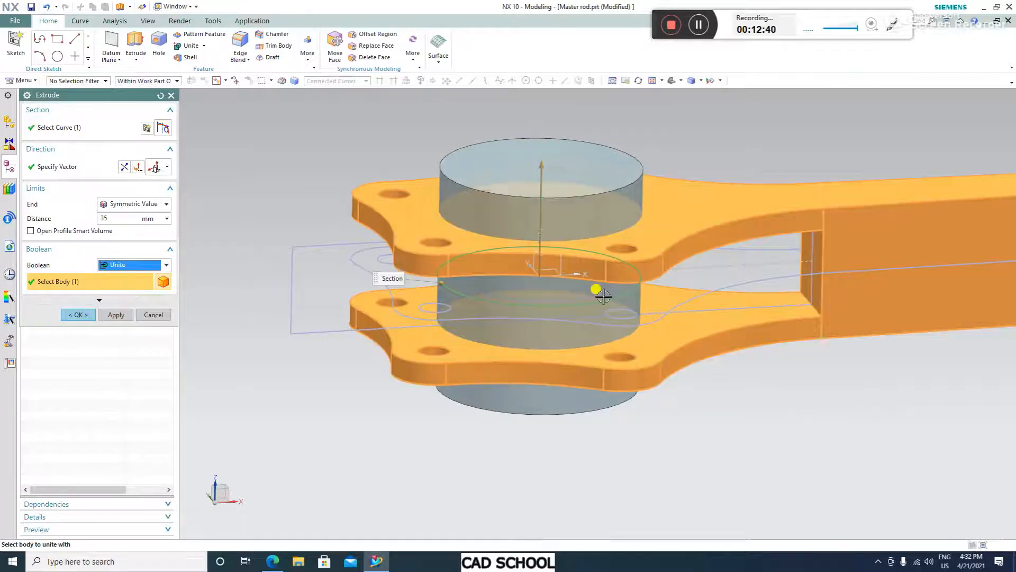
pyautogui.click(85, 316)
pyautogui.moveTo(589, 344); pyautogui.dragTo(630, 327, button='middle')
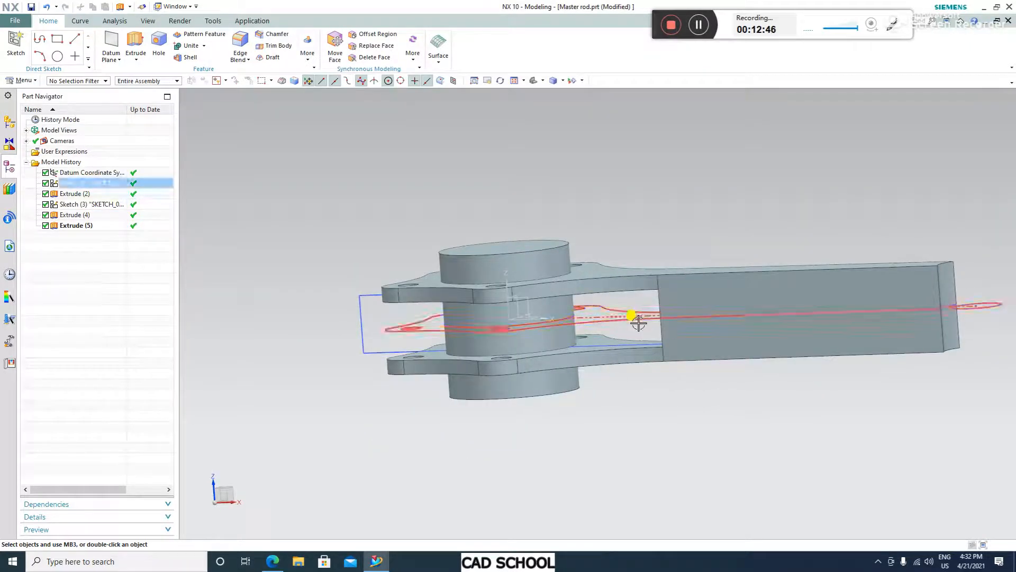
# Check the R100 dashed profile in Drawing1.pdf, and create a sketch on the XY plane through the rod's middle
pyautogui.click(269, 563)
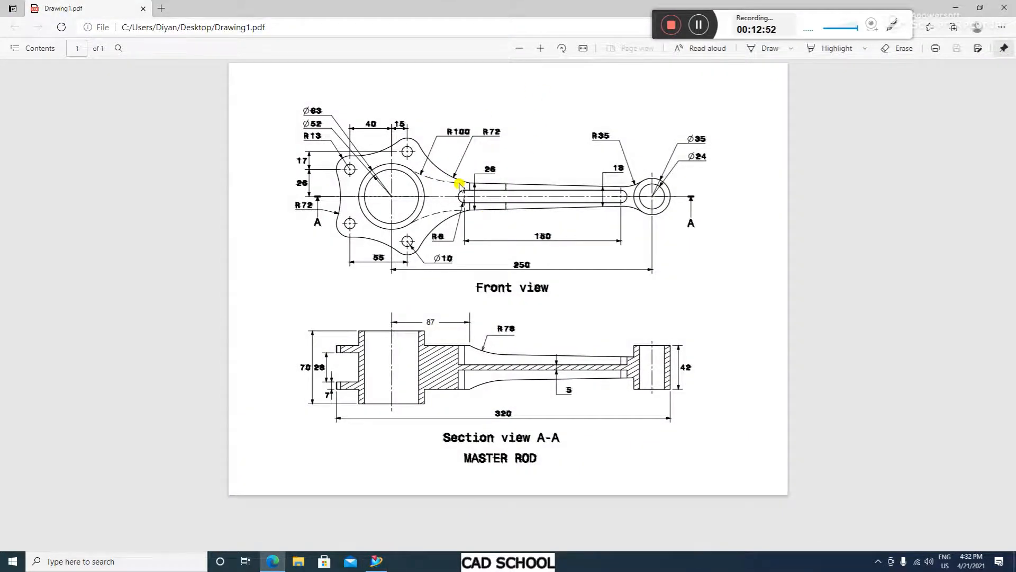
pyautogui.click(378, 558)
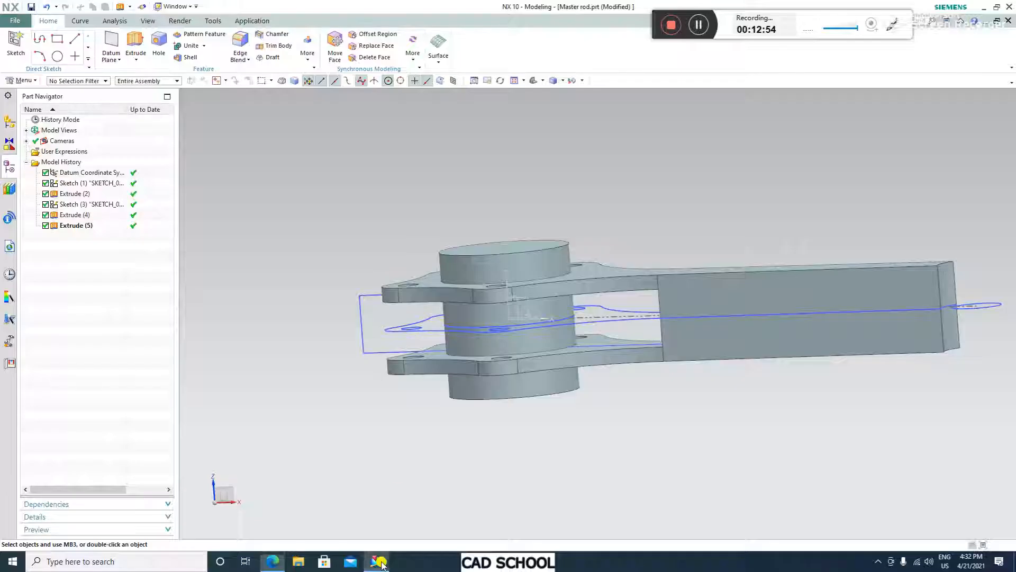
pyautogui.moveTo(741, 224)
pyautogui.mouseDown(button='middle')
pyautogui.moveTo(757, 233)
pyautogui.moveTo(741, 223)
pyautogui.mouseUp(button='middle')
pyautogui.click(16, 54)
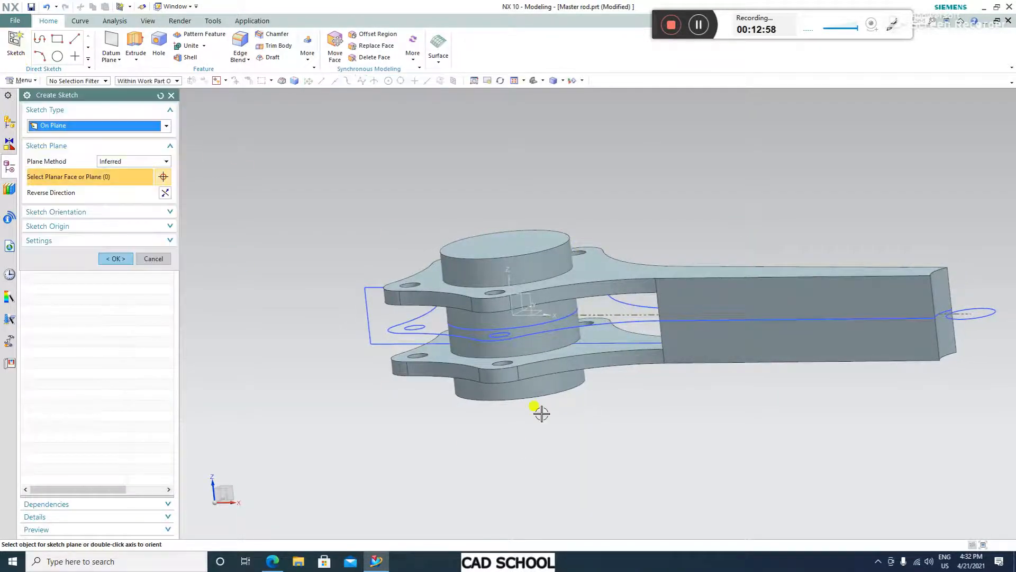
pyautogui.moveTo(700, 432); pyautogui.dragTo(622, 468, button='middle')
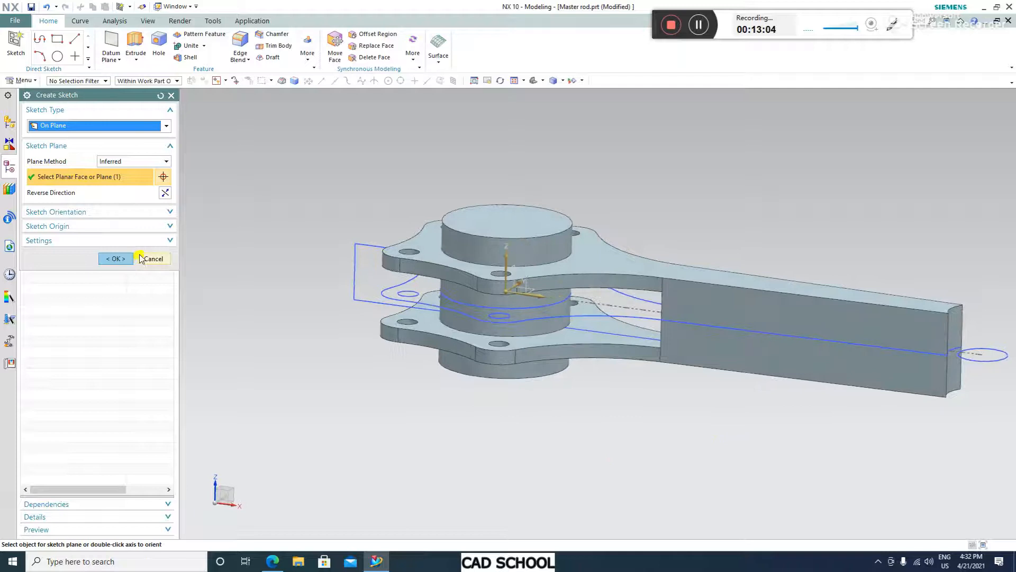
pyautogui.click(107, 258)
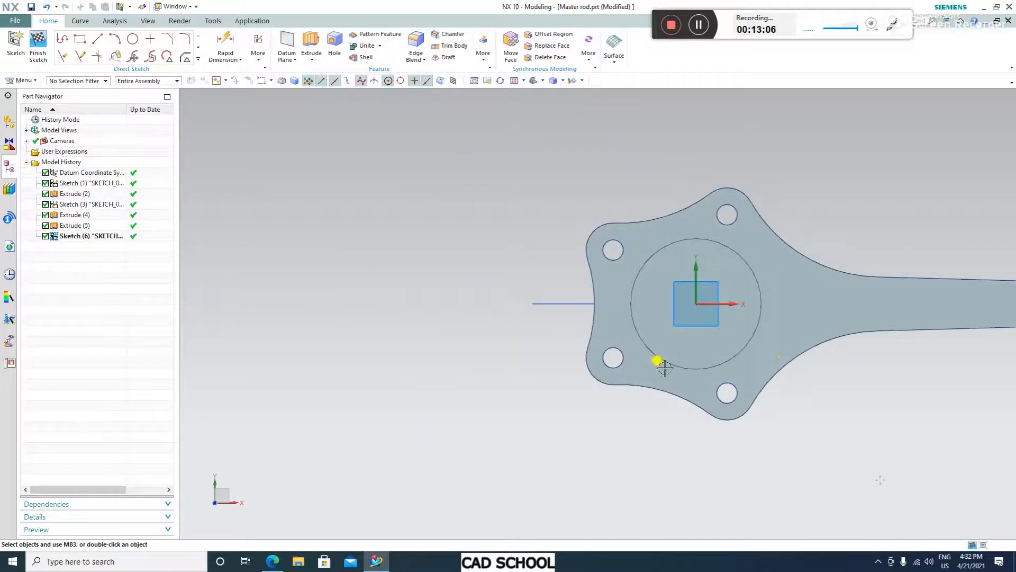
# Project the boss cylinder's circular edge into the sketch
pyautogui.scroll(-3, 666, 368)
pyautogui.scroll(3, 976, 356)
pyautogui.click(198, 59)
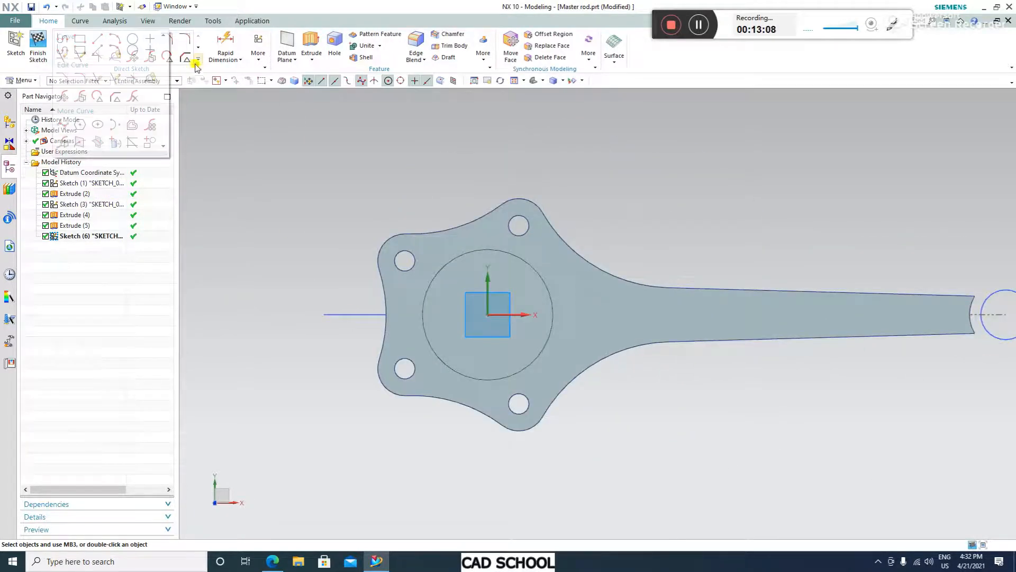
pyautogui.click(115, 143)
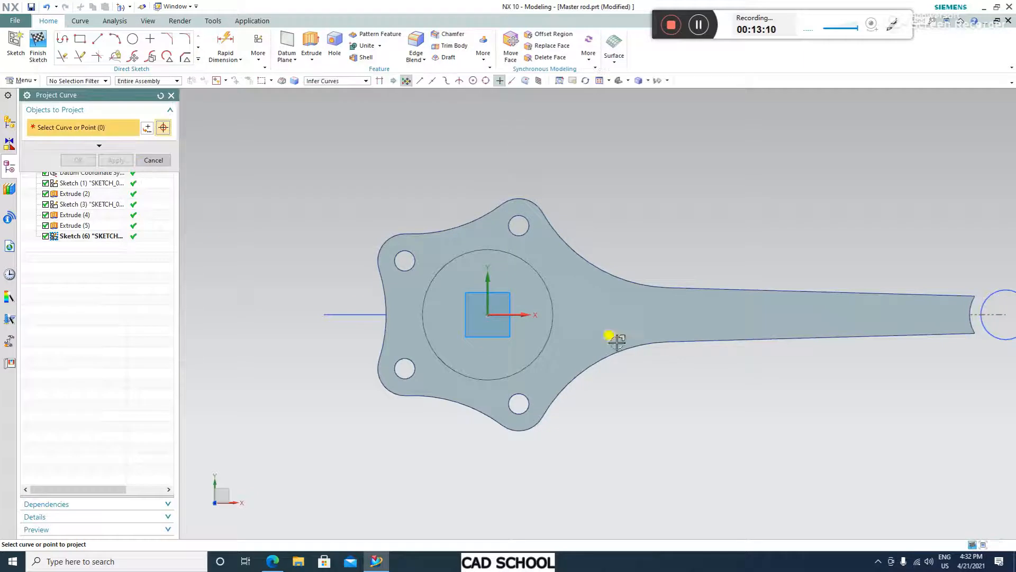
pyautogui.click(540, 281)
pyautogui.click(78, 161)
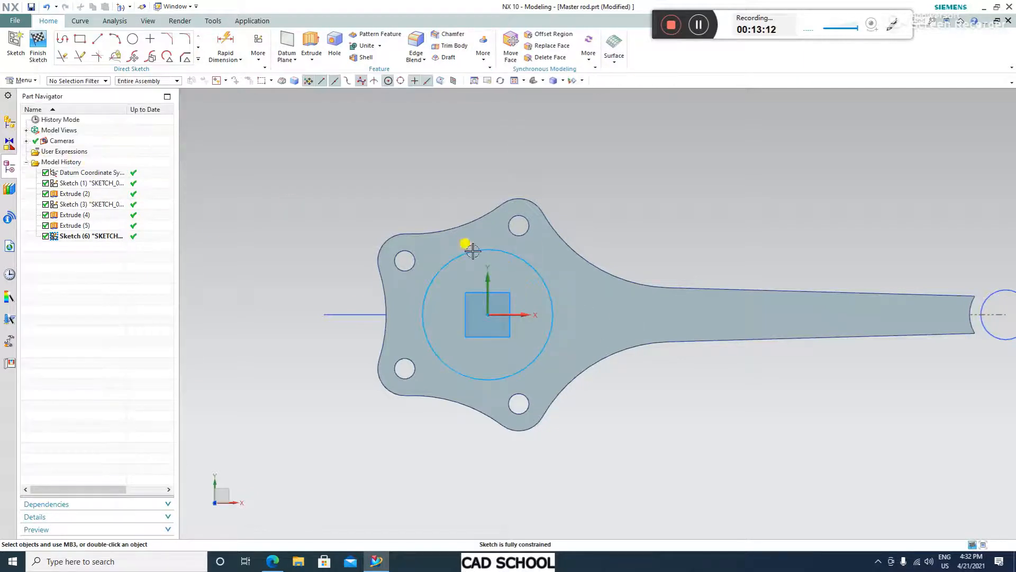
# Draw a 100 mm radius arc from the upper start of the shank to the upper side of the projected circle
pyautogui.click(114, 40)
pyautogui.scroll(2, 648, 286)
pyautogui.click(674, 288)
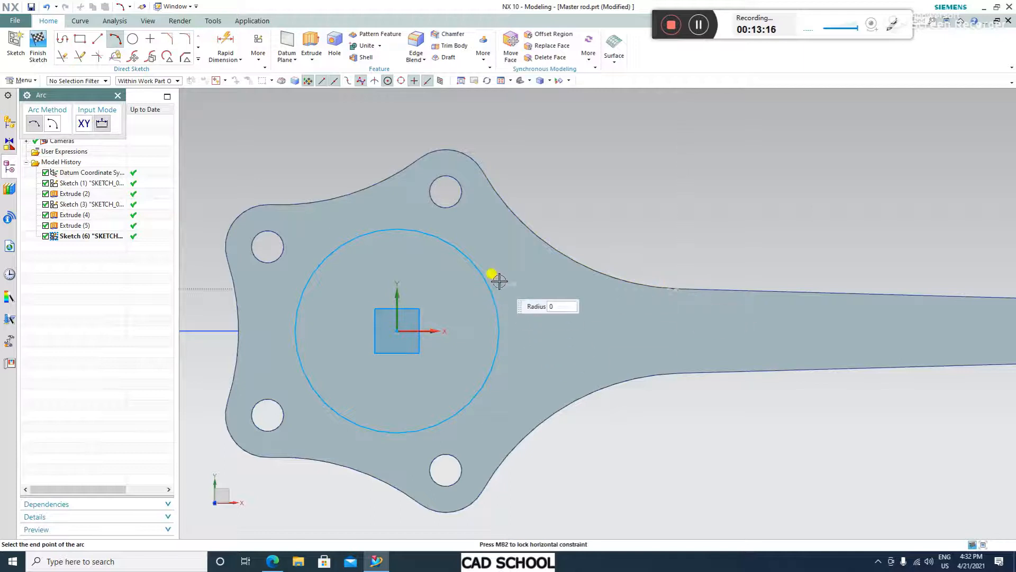
pyautogui.click(461, 252)
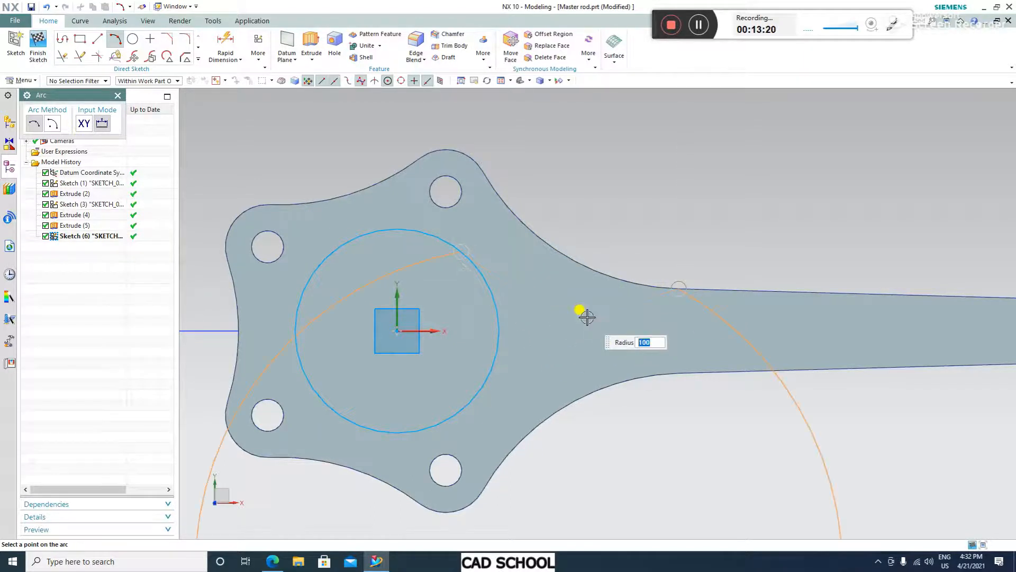
pyautogui.click(557, 275)
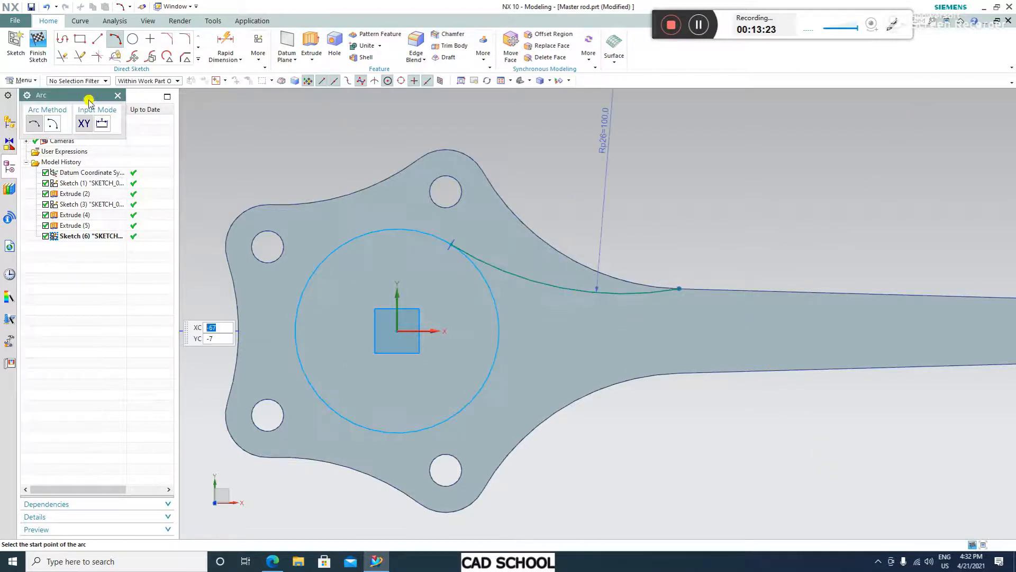
pyautogui.click(117, 96)
pyautogui.scroll(-5, 392, 183)
pyautogui.scroll(4, 472, 219)
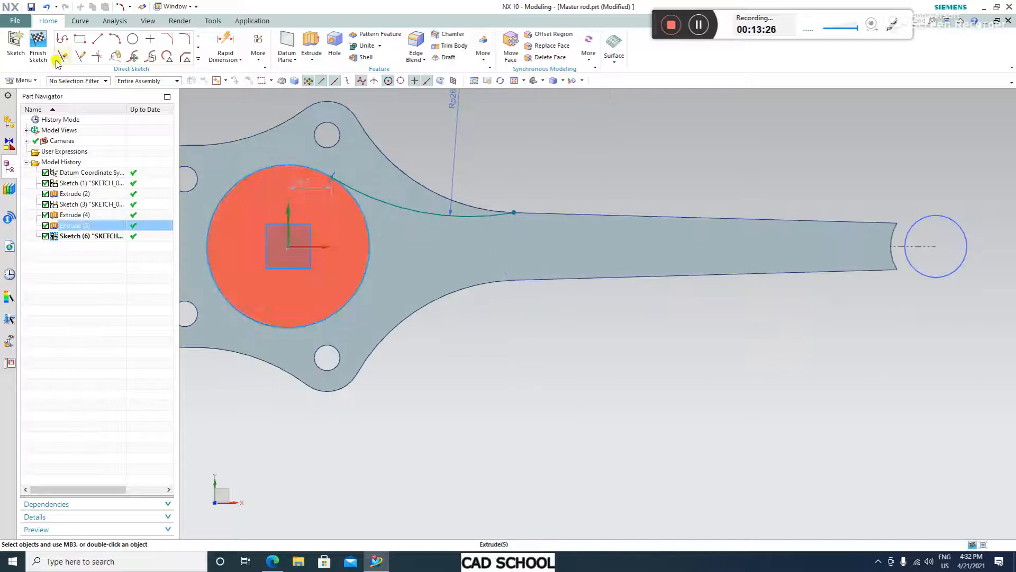
# Draw a vertical line across the start of the shank from the arc's end to the lower edge
pyautogui.click(98, 39)
pyautogui.click(514, 212)
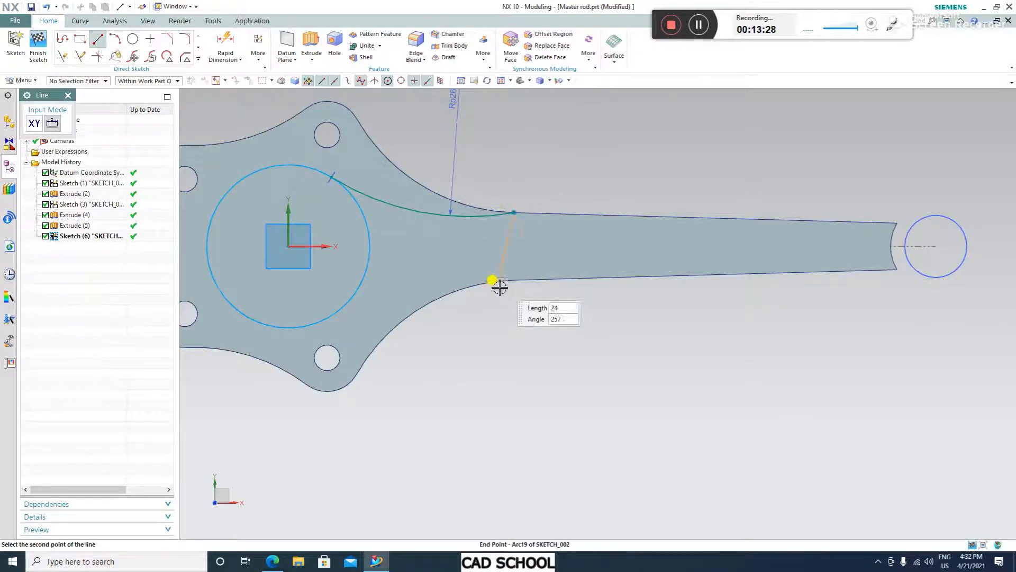
pyautogui.click(514, 279)
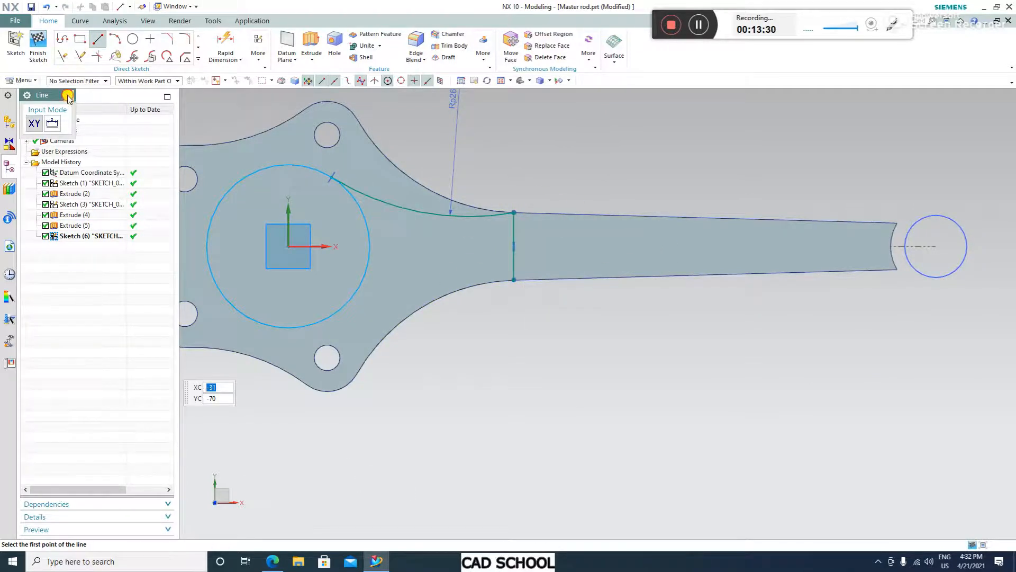
pyautogui.click(67, 96)
# Open the full set of sketch curve commands
pyautogui.scroll(-3, 619, 344)
pyautogui.scroll(4, 510, 290)
pyautogui.click(198, 58)
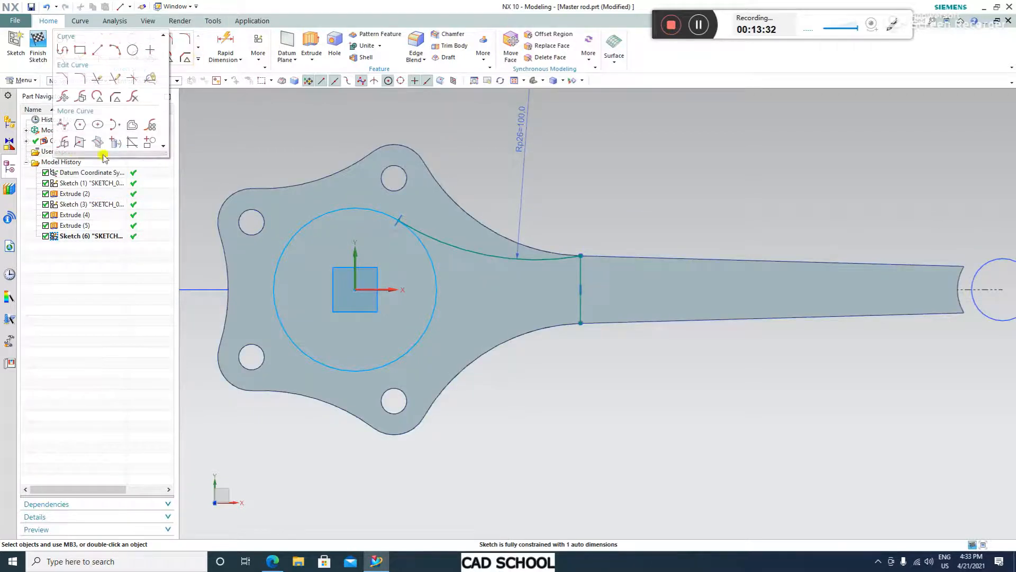
# Mirror the R100 arc about the horizontal X axis of the datum coordinate system
pyautogui.click(63, 145)
pyautogui.click(479, 254)
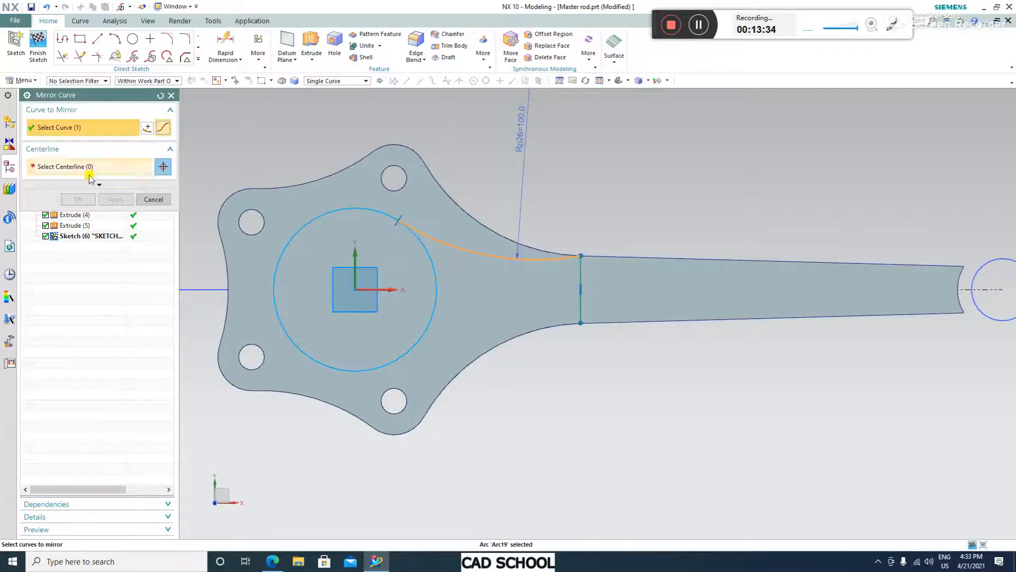
pyautogui.click(382, 289)
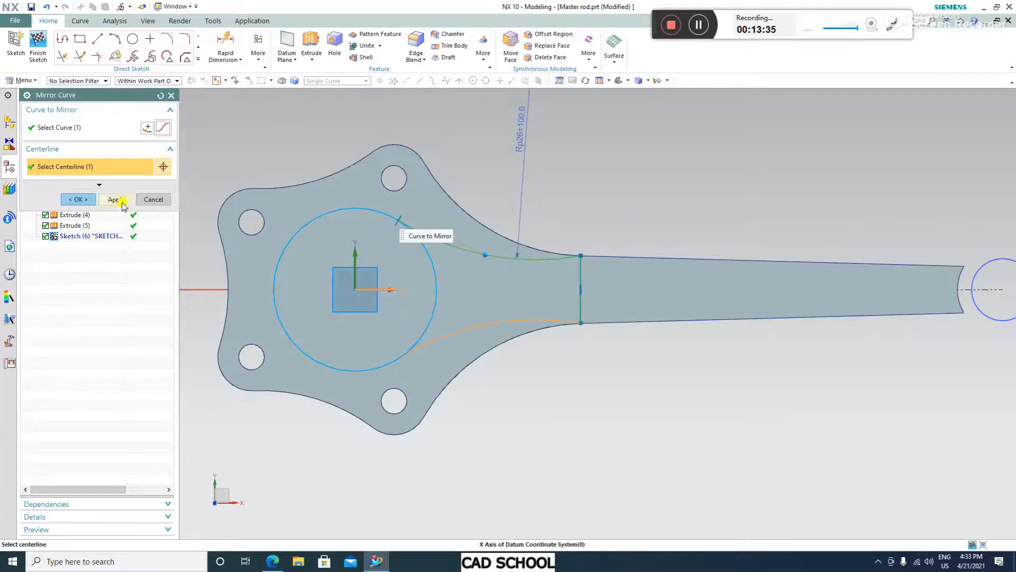
pyautogui.click(85, 199)
pyautogui.scroll(-2, 704, 395)
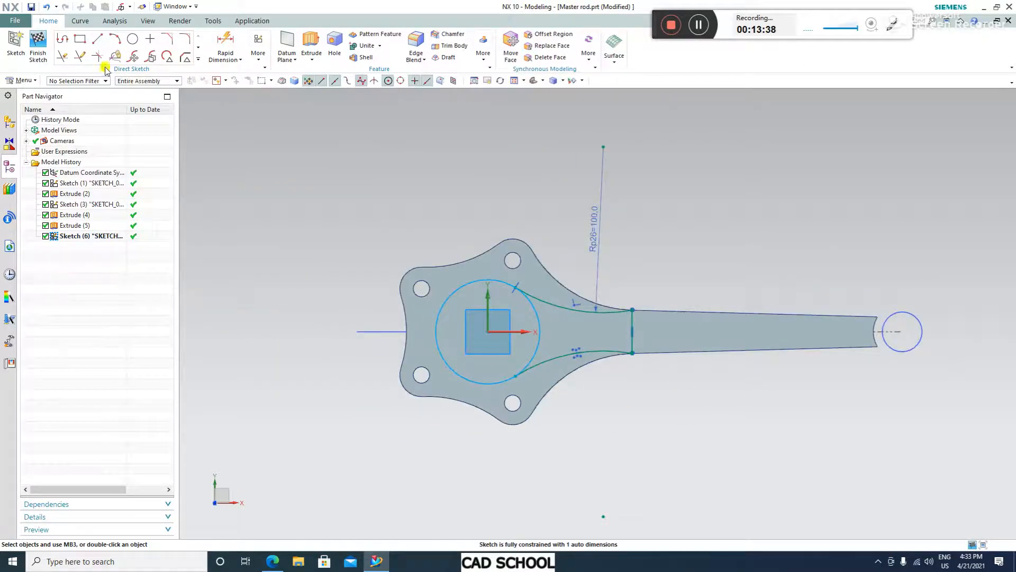
# Trim away the circle segment between the two mirrored arcs with Quick Trim and finish the sketch
pyautogui.click(62, 56)
pyautogui.scroll(2, 555, 352)
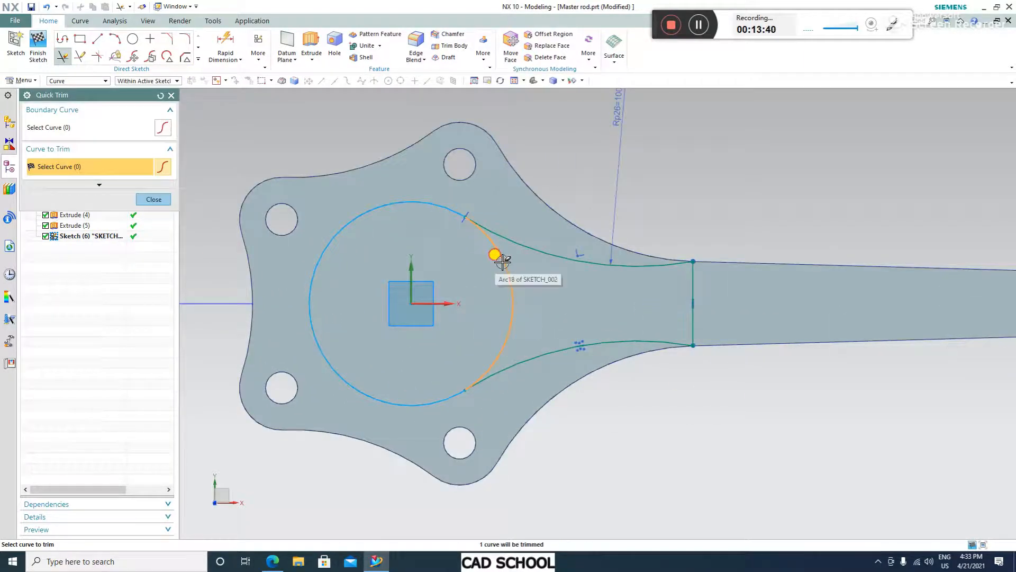
pyautogui.click(150, 201)
pyautogui.scroll(-3, 451, 271)
pyautogui.moveTo(751, 406); pyautogui.dragTo(762, 312, button='middle')
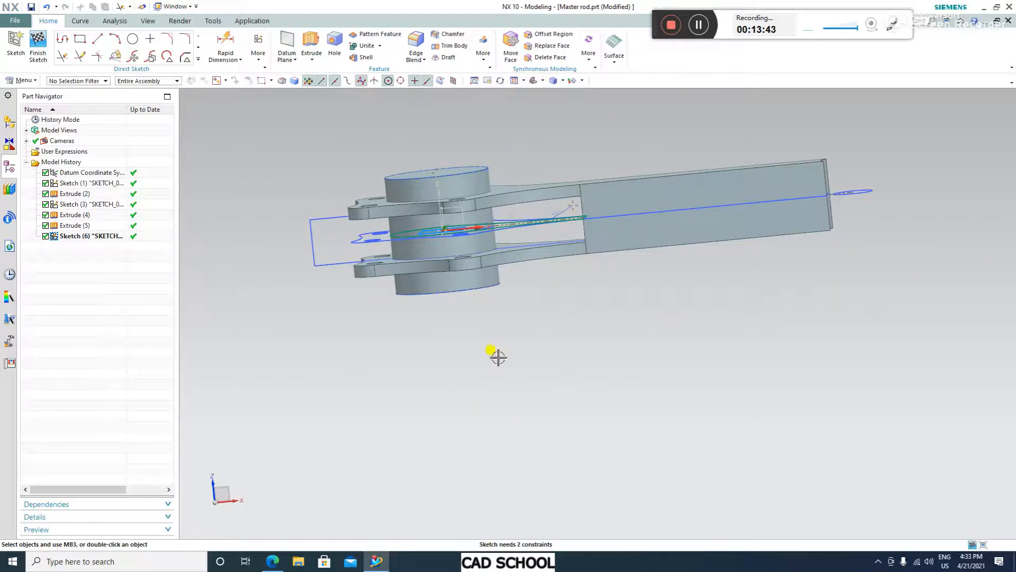
pyautogui.click(37, 45)
# Set up an extrusion of the closed web profile, with the start limit Until Extended to the upper flange's underside
pyautogui.click(136, 46)
pyautogui.moveTo(562, 204); pyautogui.dragTo(605, 286, button='middle')
pyautogui.scroll(3, 511, 229)
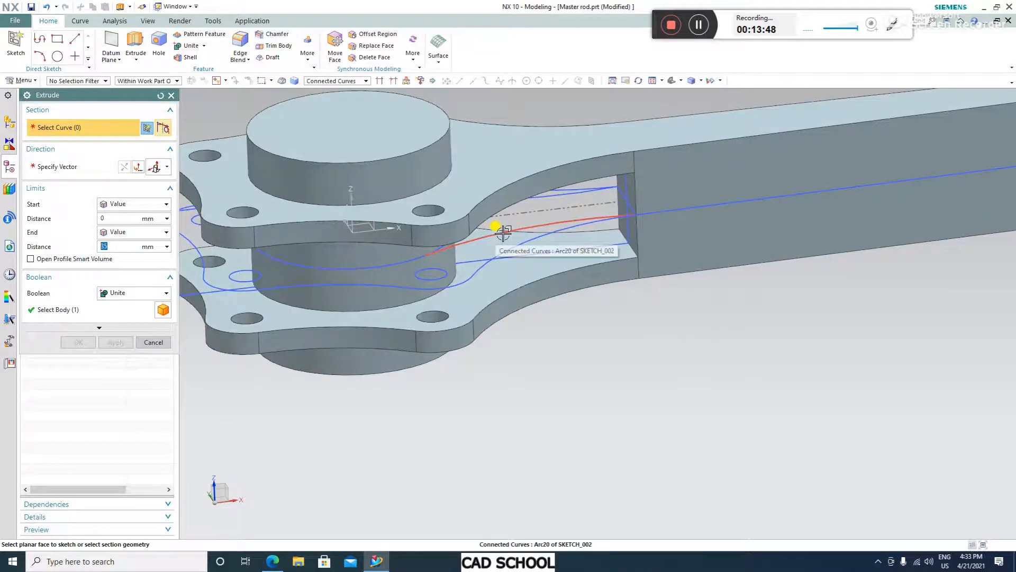
pyautogui.click(500, 230)
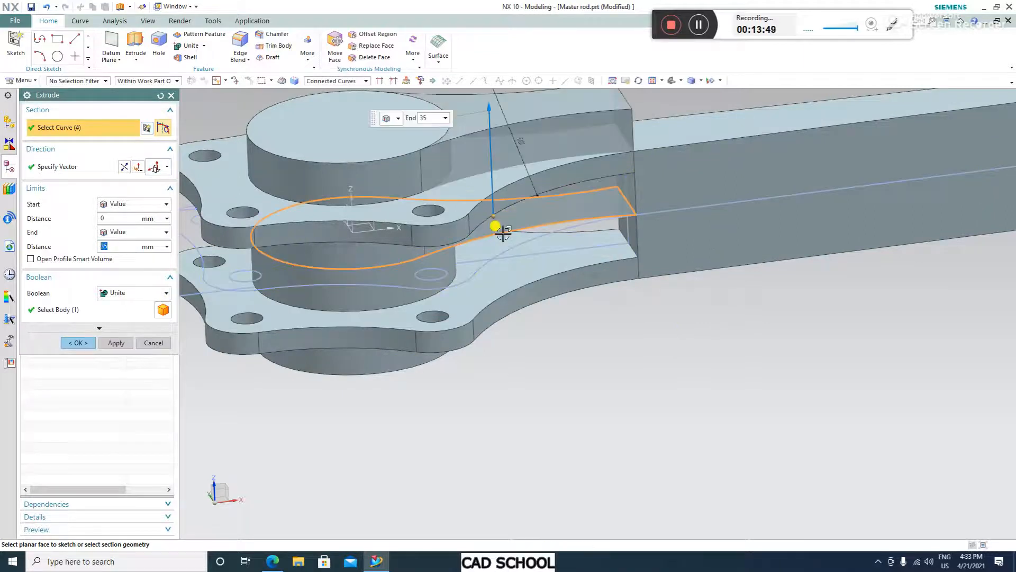
pyautogui.click(121, 204)
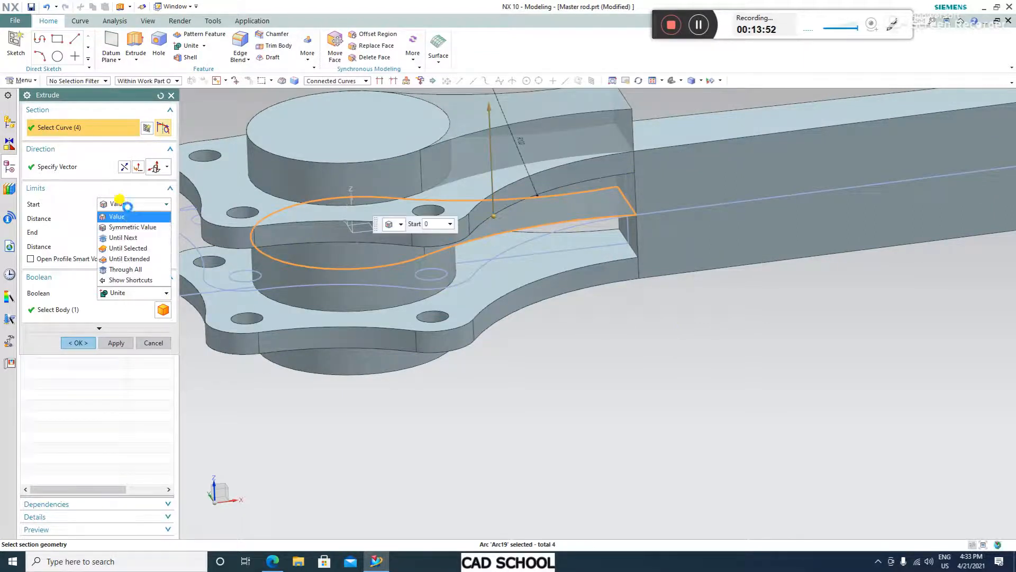
pyautogui.click(136, 259)
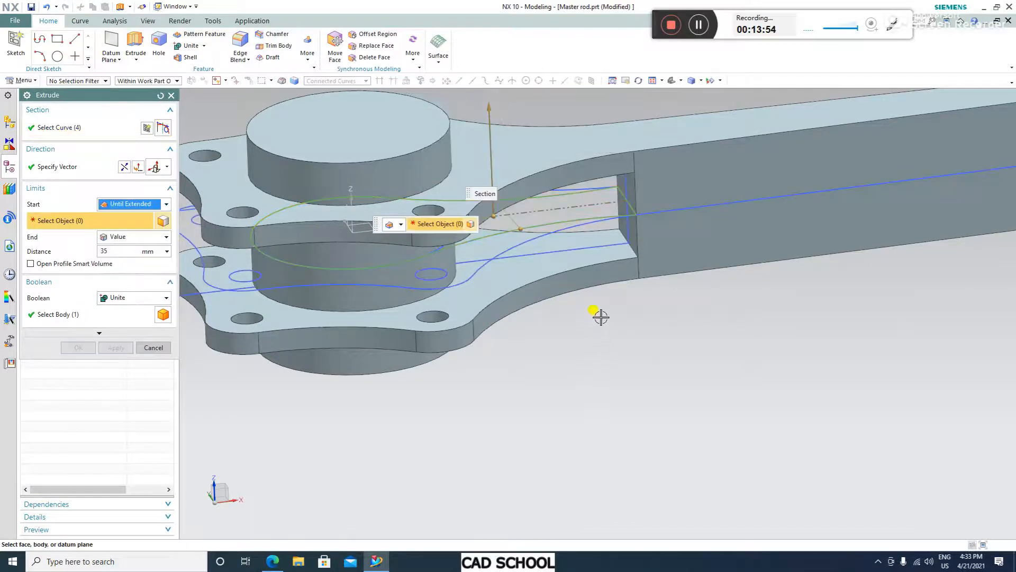
pyautogui.moveTo(599, 318); pyautogui.dragTo(590, 283, button='middle')
pyautogui.click(539, 190)
pyautogui.moveTo(579, 377); pyautogui.dragTo(576, 404, button='middle')
# Set the end limit to Until Extended at the lower flange's upper face and create the united web extrusion
pyautogui.click(135, 237)
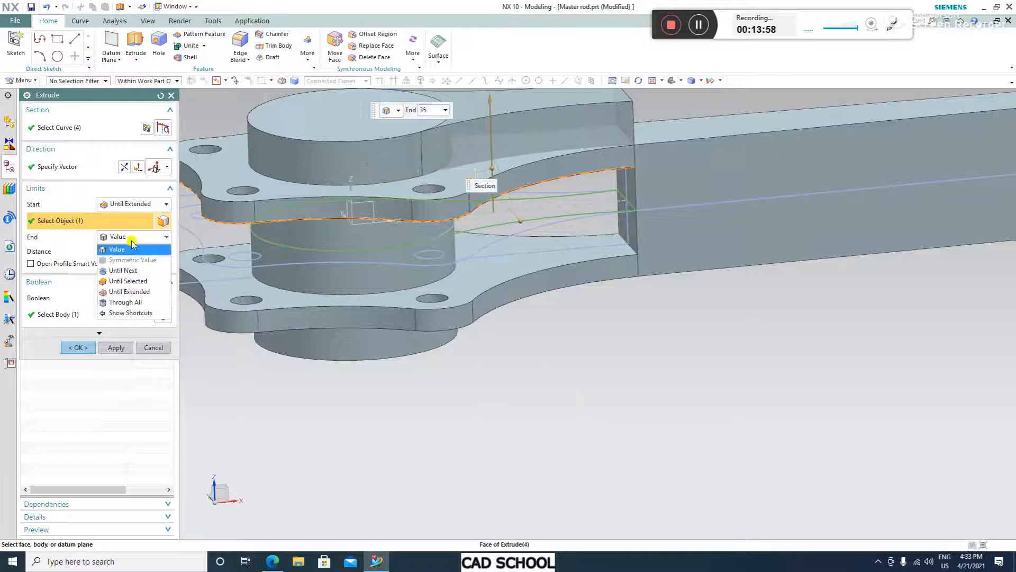
pyautogui.click(132, 291)
pyautogui.click(520, 256)
pyautogui.moveTo(701, 328); pyautogui.dragTo(674, 359, button='middle')
pyautogui.middleClick(664, 365)
# Reopen the web extrusion to review its limits and Boolean setting, and close it unchanged
pyautogui.scroll(2, 566, 369)
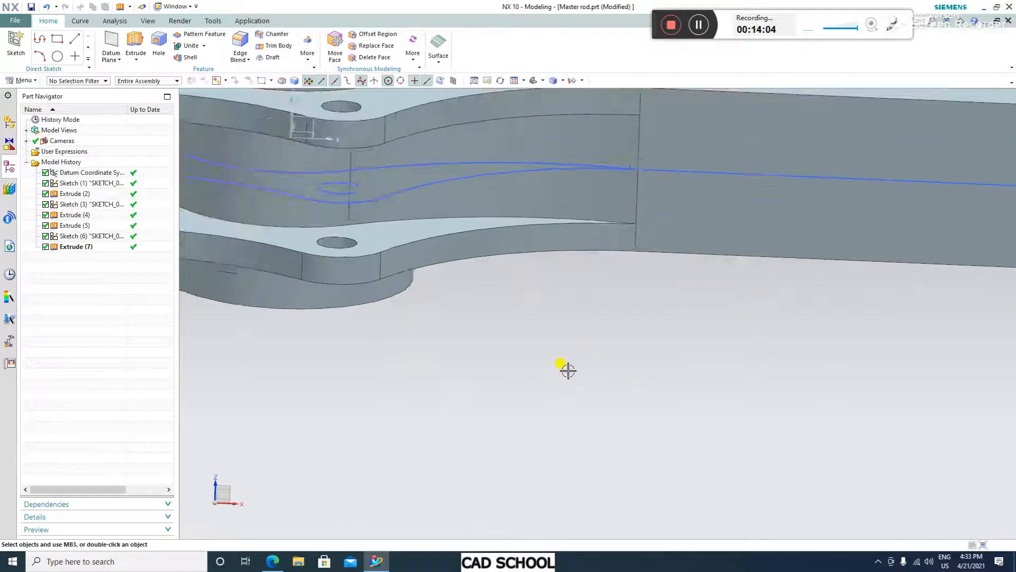
pyautogui.doubleClick(527, 155)
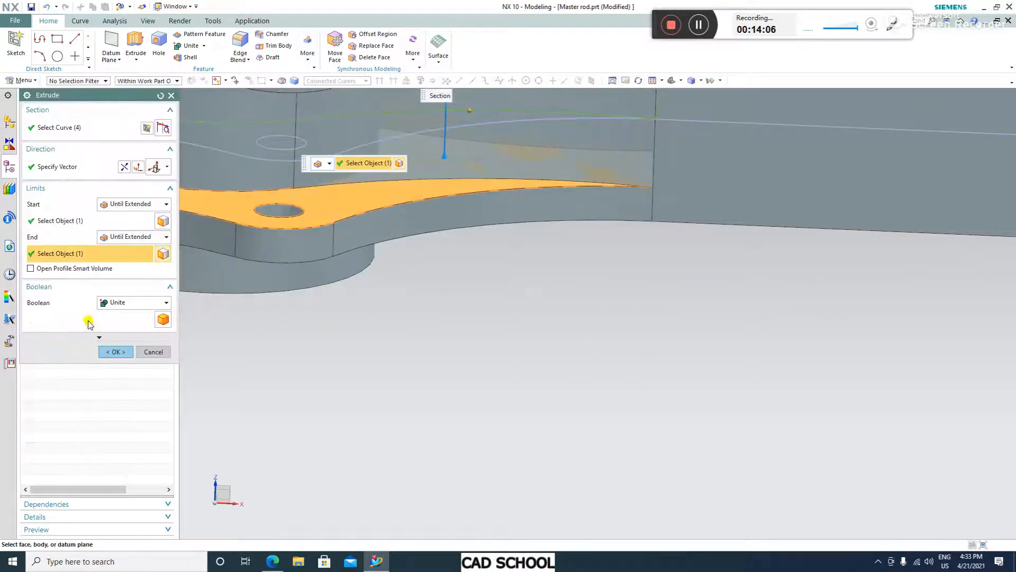
pyautogui.moveTo(110, 95); pyautogui.dragTo(145, 95)
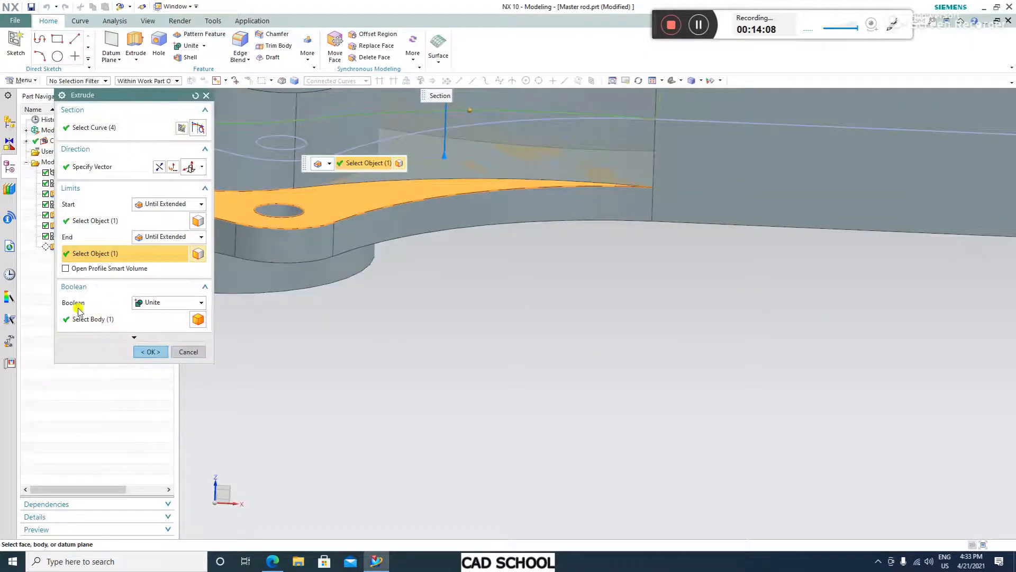
pyautogui.click(152, 354)
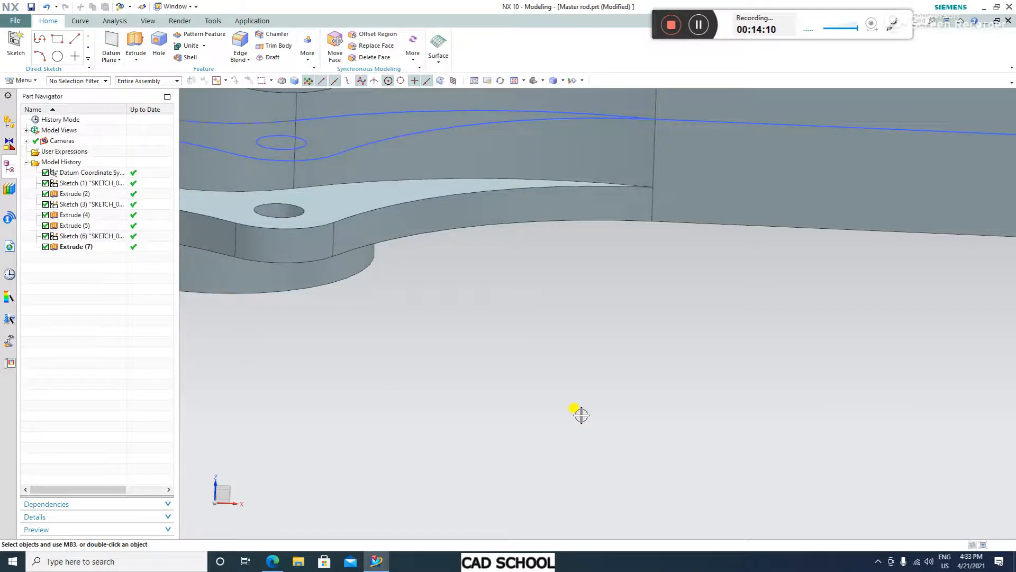
# Examine the filled web between the flanges and check the big-end bore dimensions in the Drawing1.pdf drawing in Edge
pyautogui.scroll(-4, 585, 422)
pyautogui.moveTo(572, 403); pyautogui.dragTo(576, 469, button='middle')
pyautogui.scroll(2, 596, 360)
pyautogui.scroll(-4, 471, 355)
pyautogui.scroll(1, 541, 403)
pyautogui.moveTo(552, 406)
pyautogui.mouseDown(button='middle')
pyautogui.moveTo(566, 316)
pyautogui.moveTo(552, 384)
pyautogui.moveTo(553, 327)
pyautogui.moveTo(538, 439)
pyautogui.moveTo(538, 397)
pyautogui.mouseUp(button='middle')
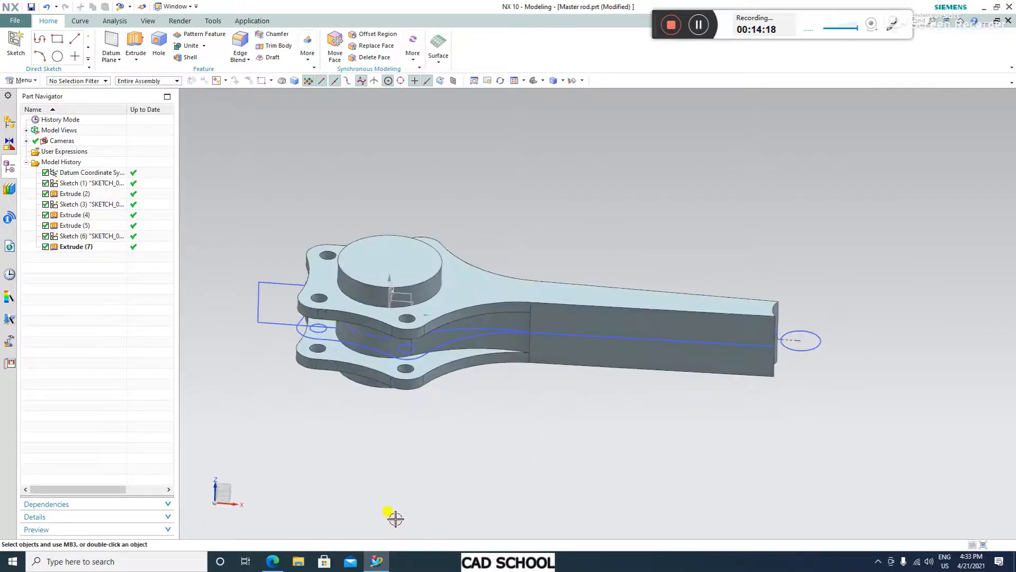
pyautogui.click(278, 560)
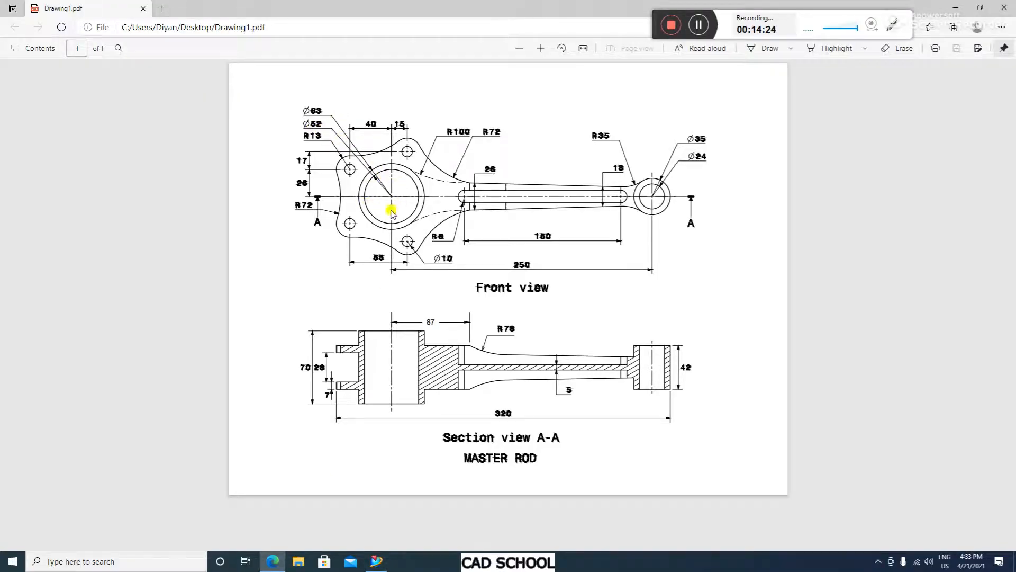
pyautogui.click(375, 562)
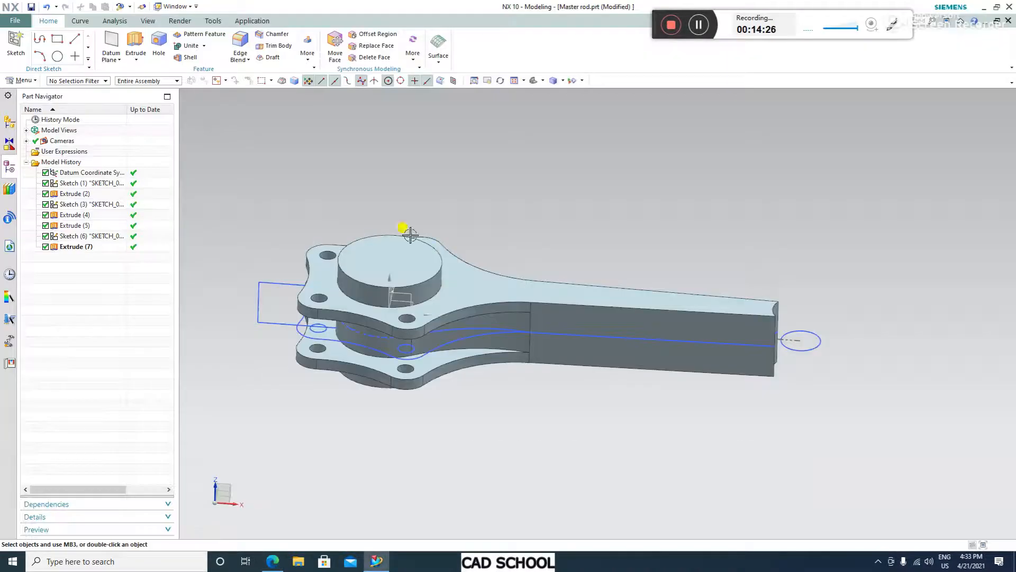
# Turn on See-Thru All so the sketch curves inside the solid rod can be selected
pyautogui.moveTo(482, 344); pyautogui.dragTo(329, 137, button='middle')
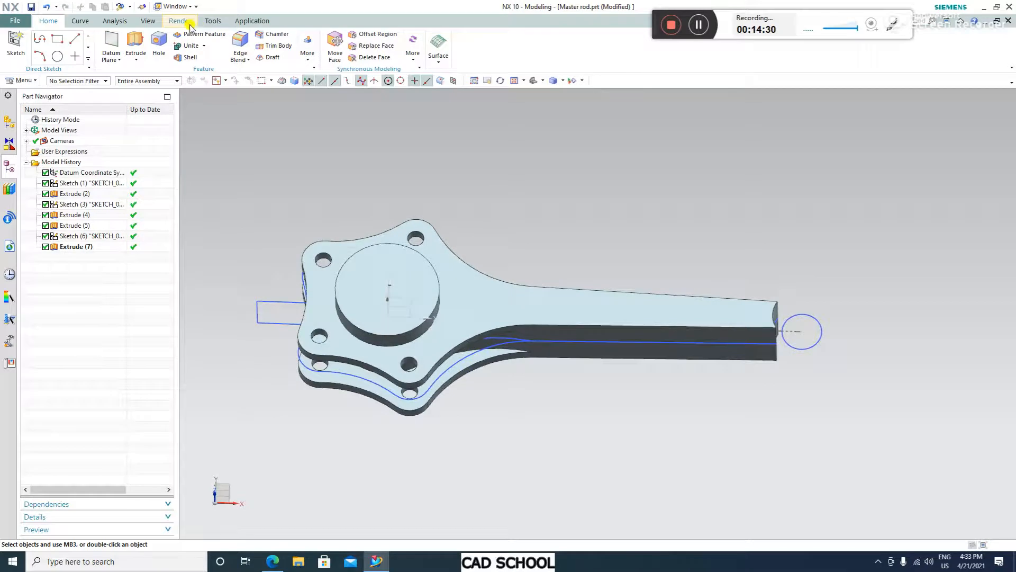
pyautogui.click(148, 21)
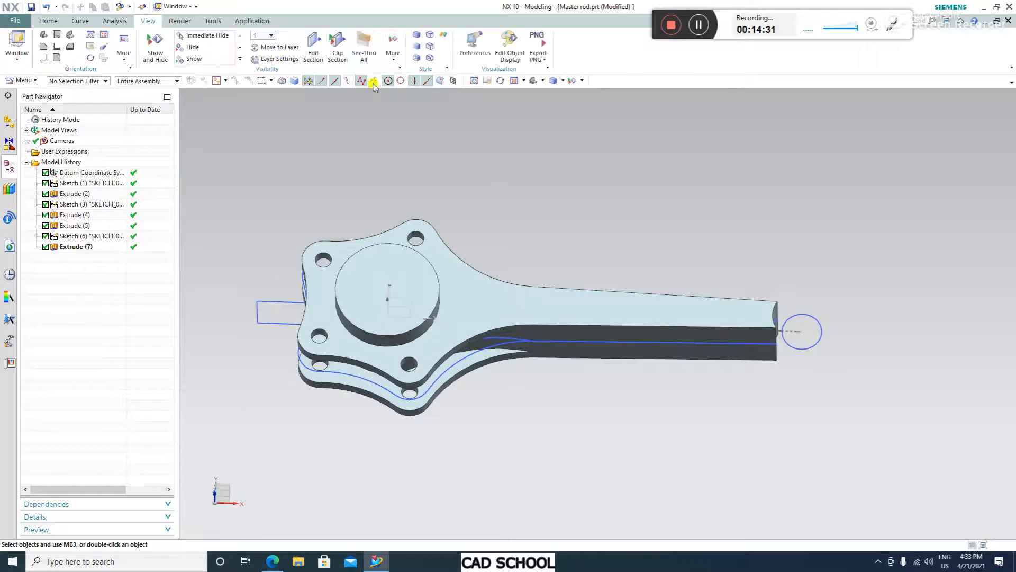
pyautogui.click(365, 45)
pyautogui.moveTo(551, 190); pyautogui.dragTo(553, 180, button='middle')
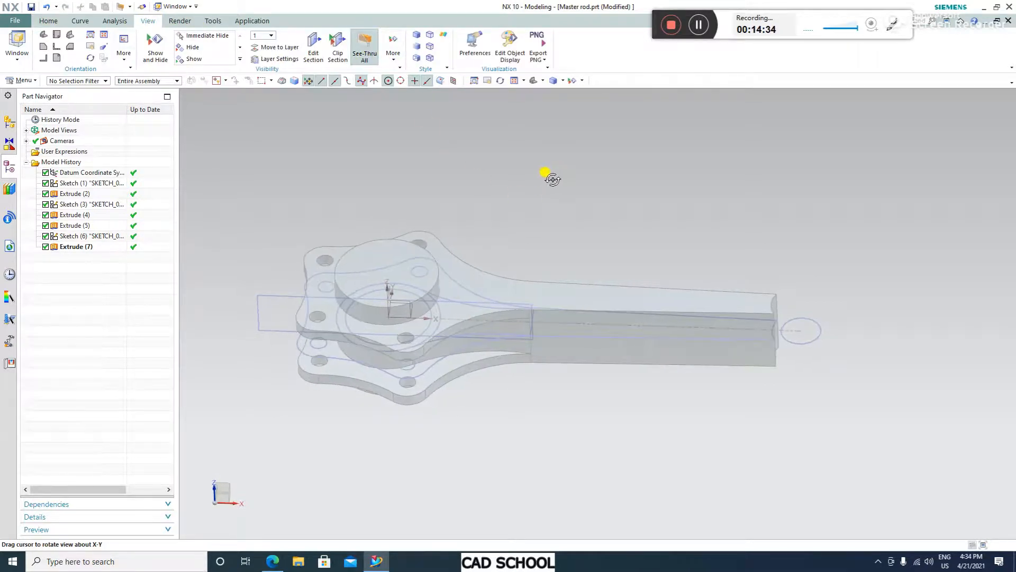
pyautogui.scroll(2, 449, 318)
pyautogui.scroll(-2, 651, 192)
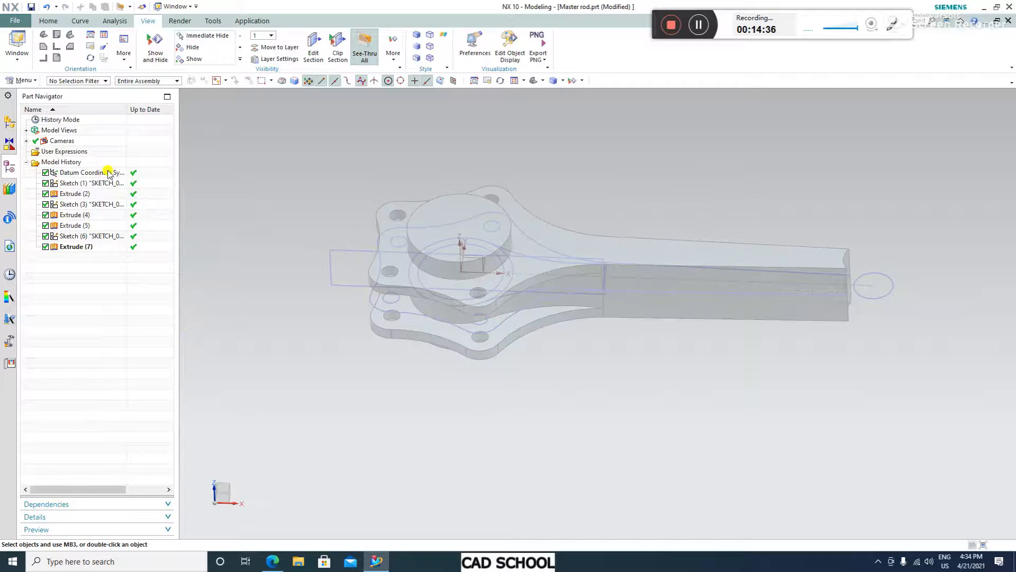
# Extrude the inner big-end circle with a Symmetric Value of 35 mm and subtract it from the body to cut the bore
pyautogui.click(43, 24)
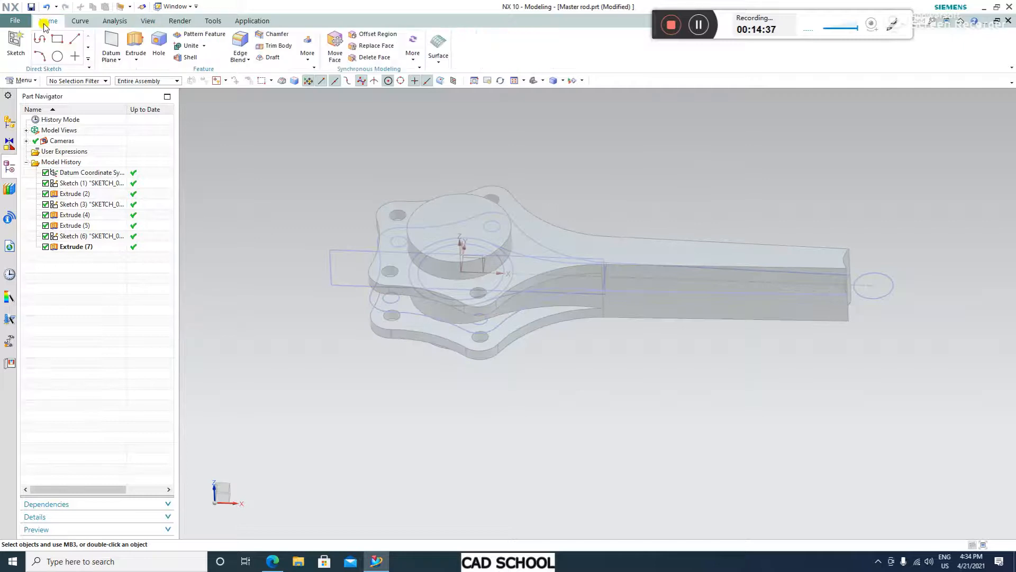
pyautogui.click(136, 43)
pyautogui.scroll(1, 447, 307)
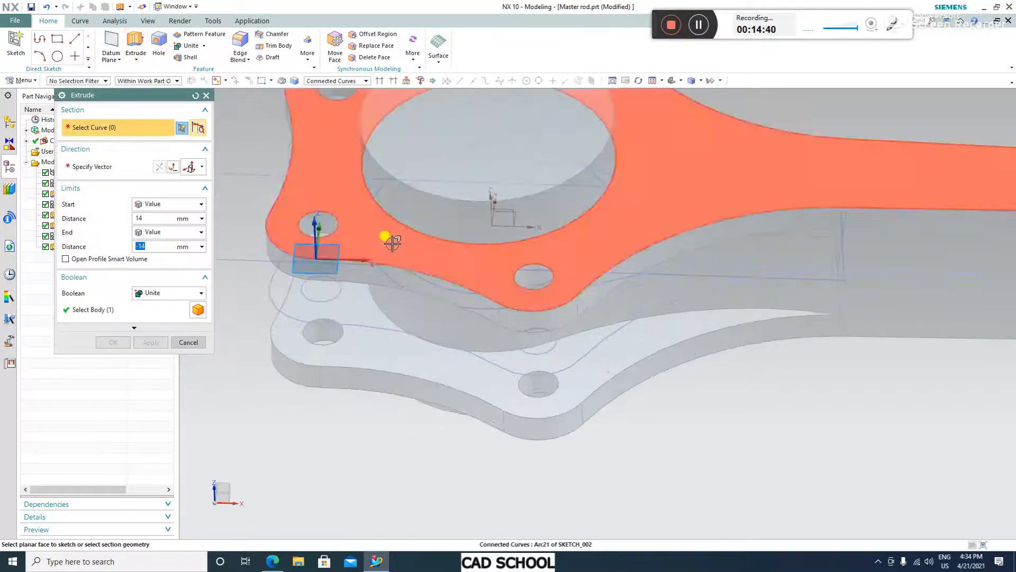
pyautogui.click(390, 249)
pyautogui.scroll(6, 412, 366)
pyautogui.scroll(-9, 435, 366)
pyautogui.moveTo(598, 407); pyautogui.dragTo(592, 363, button='middle')
pyautogui.click(165, 231)
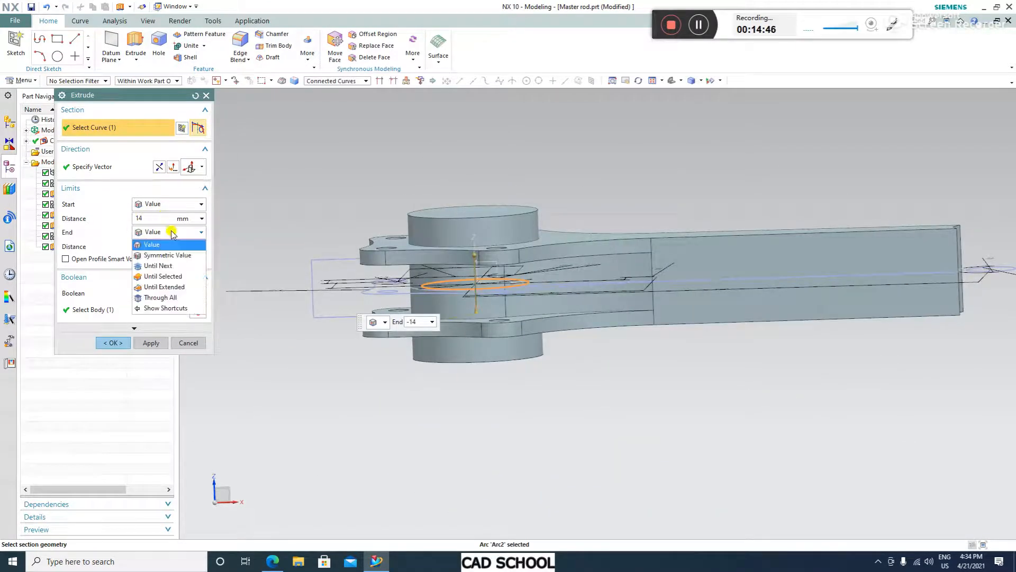
pyautogui.click(163, 253)
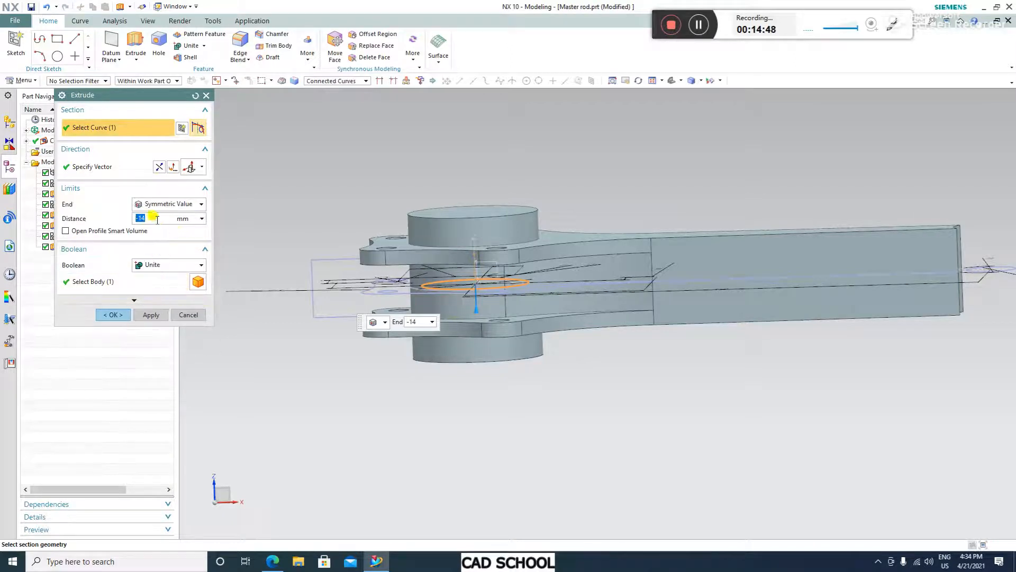
pyautogui.click(156, 266)
pyautogui.click(167, 289)
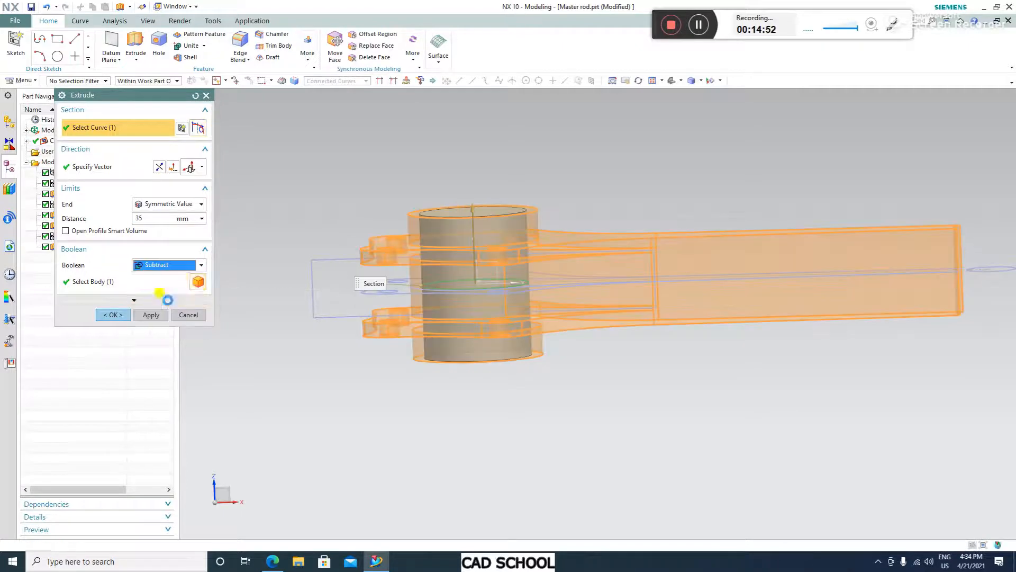
pyautogui.click(110, 312)
# Turn off See-Thru All to restore the opaque shaded display of the rod
pyautogui.moveTo(685, 354); pyautogui.dragTo(624, 268, button='middle')
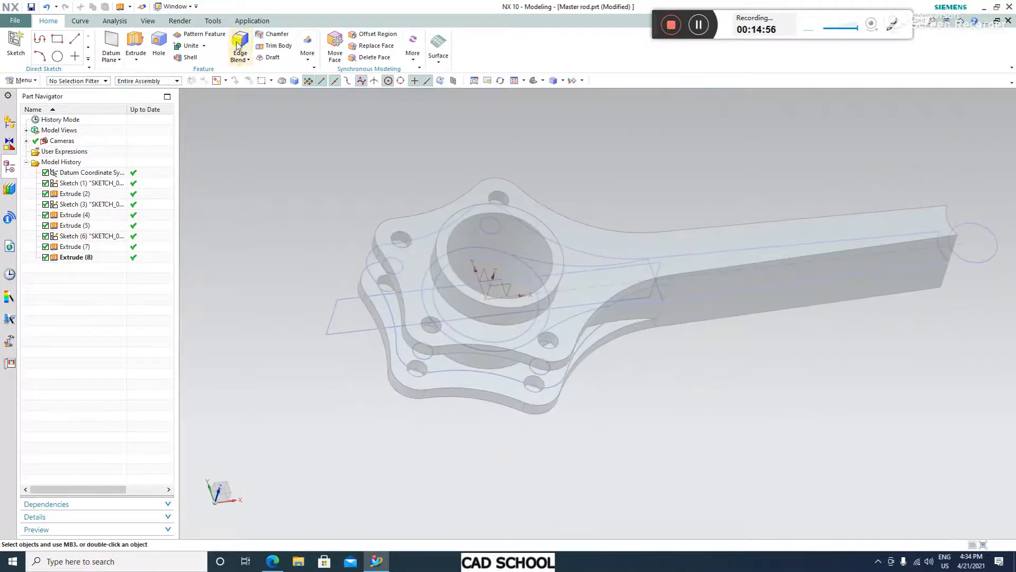
pyautogui.click(148, 21)
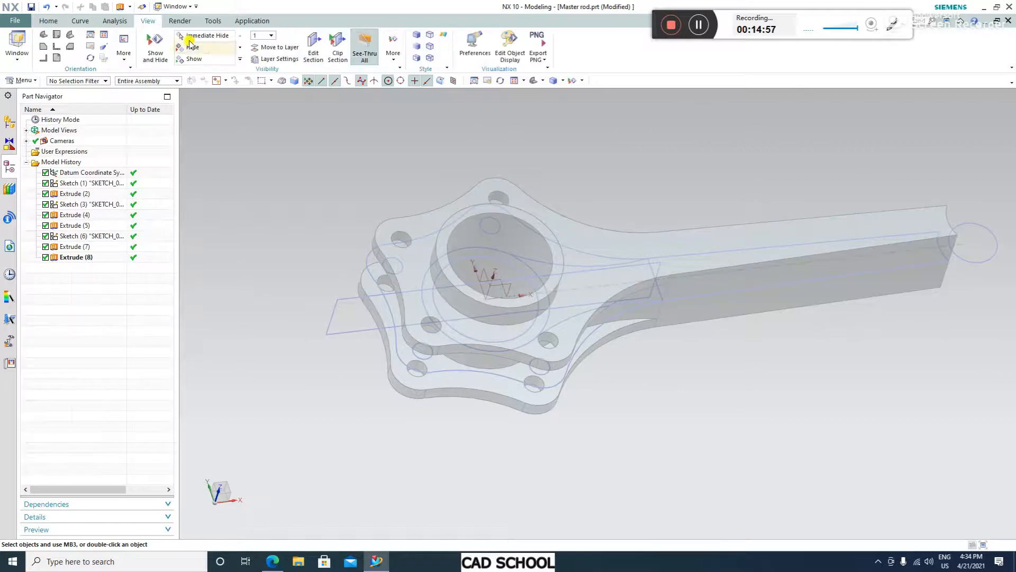
pyautogui.click(364, 46)
pyautogui.click(50, 23)
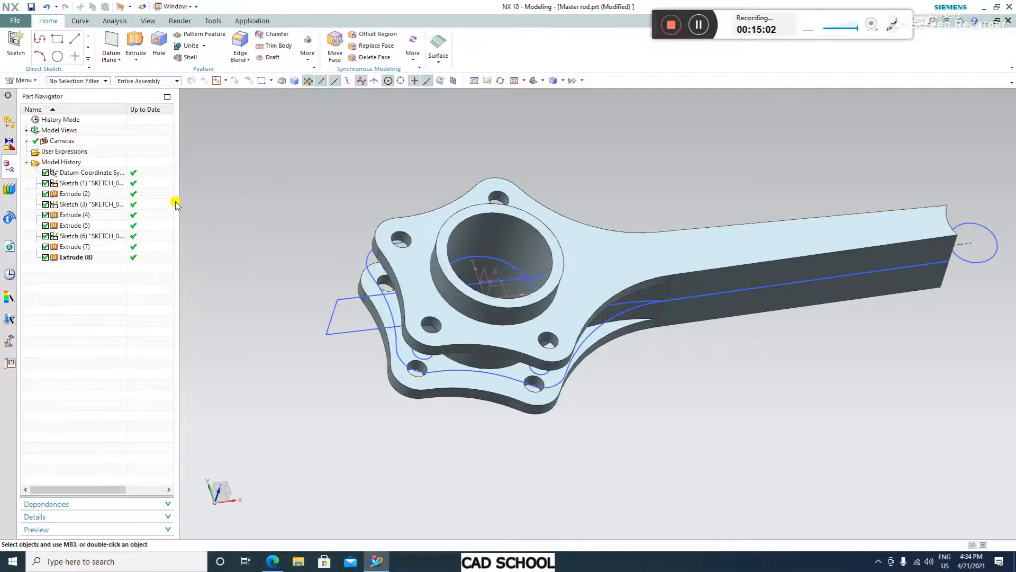
# Examine the rod's small end and check its dimensions in the Drawing1.pdf drawing in Edge
pyautogui.moveTo(740, 267); pyautogui.dragTo(721, 247, button='middle')
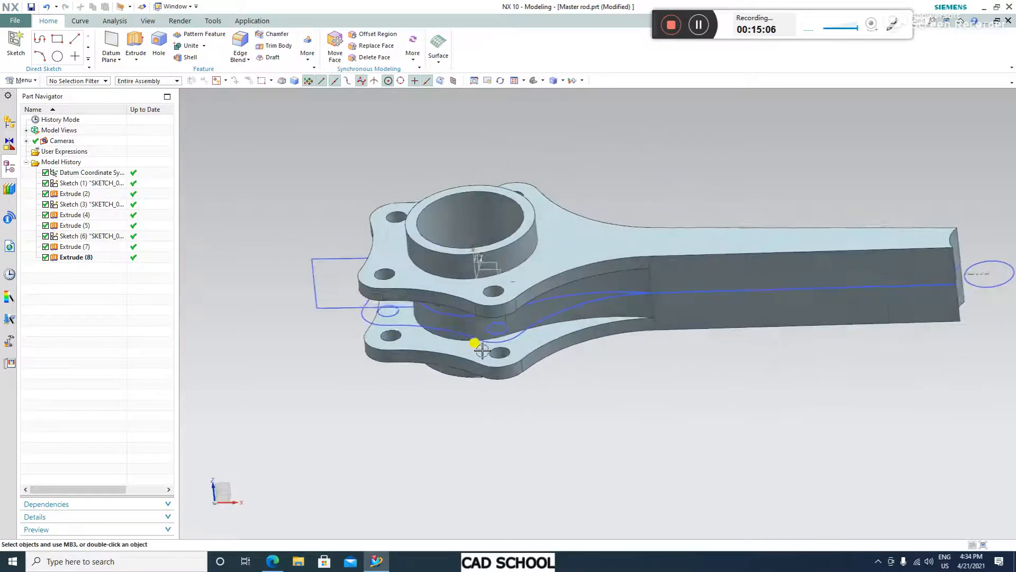
pyautogui.scroll(3, 550, 340)
pyautogui.scroll(-6, 261, 393)
pyautogui.scroll(1, 565, 379)
pyautogui.scroll(2, 564, 380)
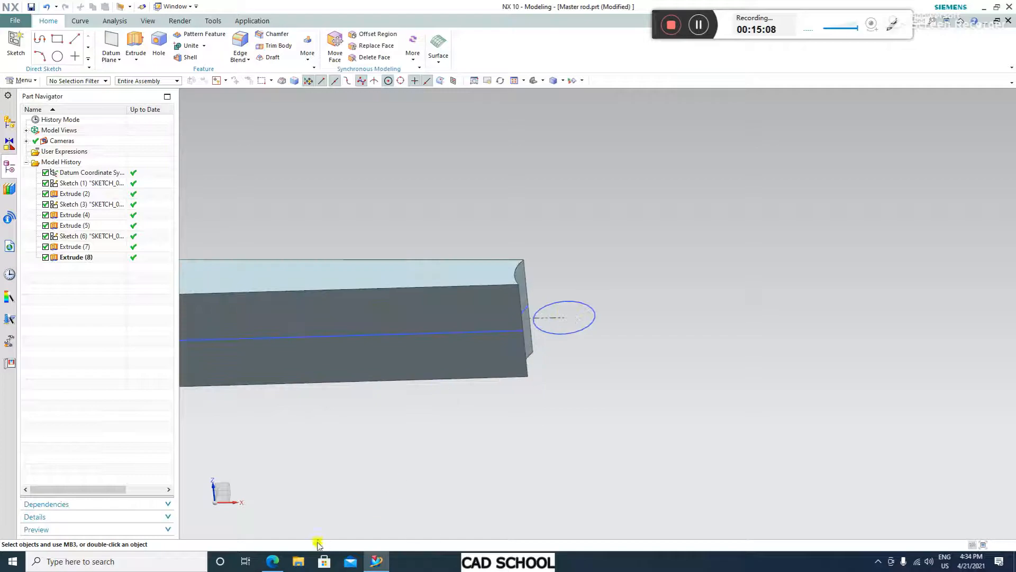
pyautogui.click(273, 561)
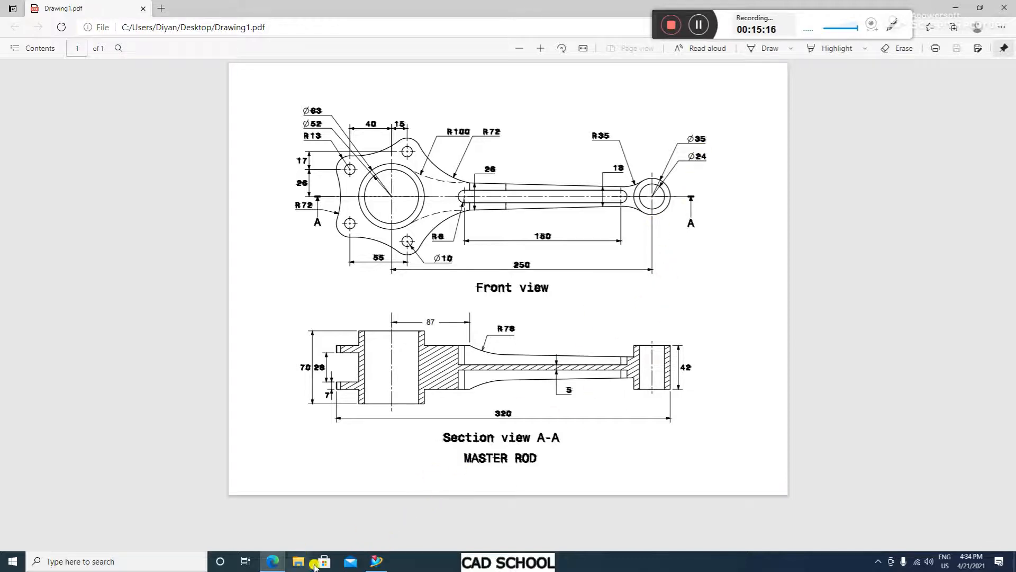
pyautogui.click(376, 561)
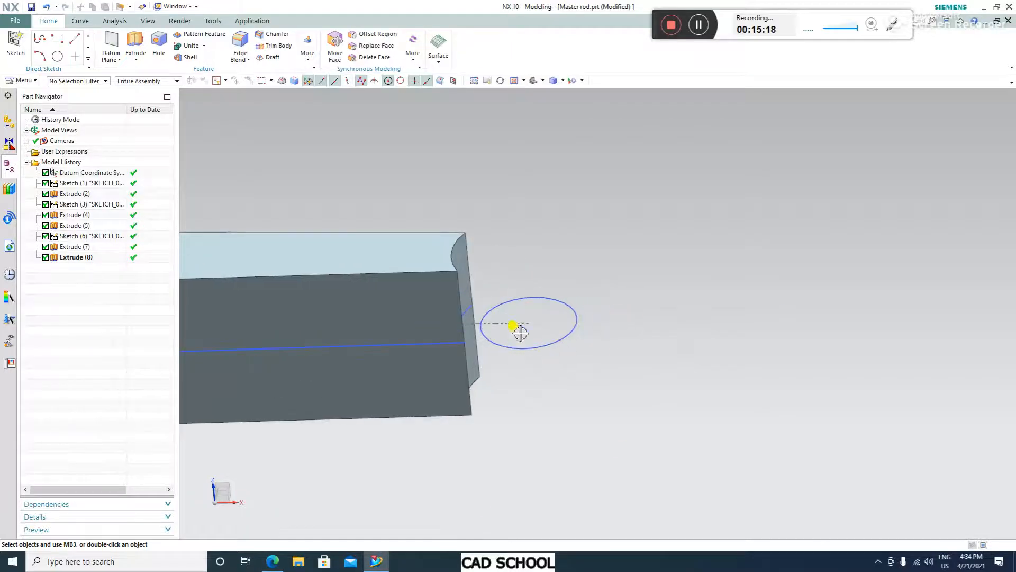
# Create a new sketch on the XY plane of the datum coordinate system
pyautogui.scroll(-4, 832, 300)
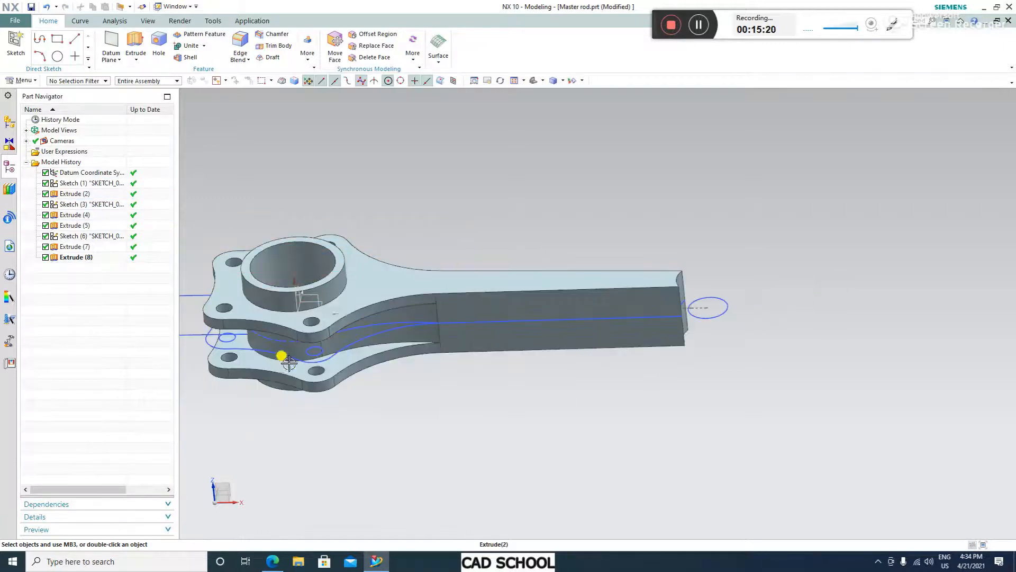
pyautogui.scroll(3, 345, 359)
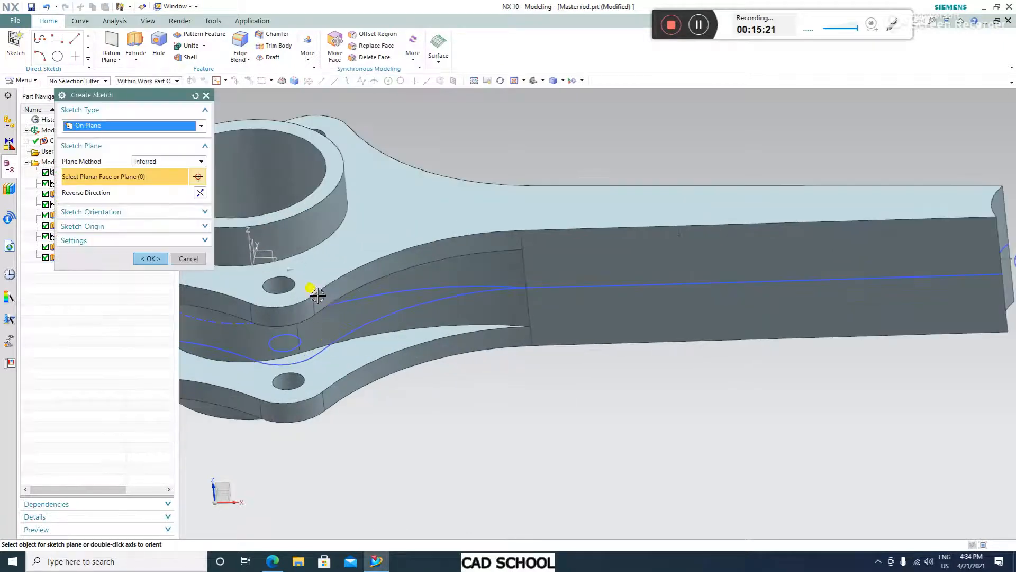
pyautogui.click(278, 259)
pyautogui.scroll(3, 271, 259)
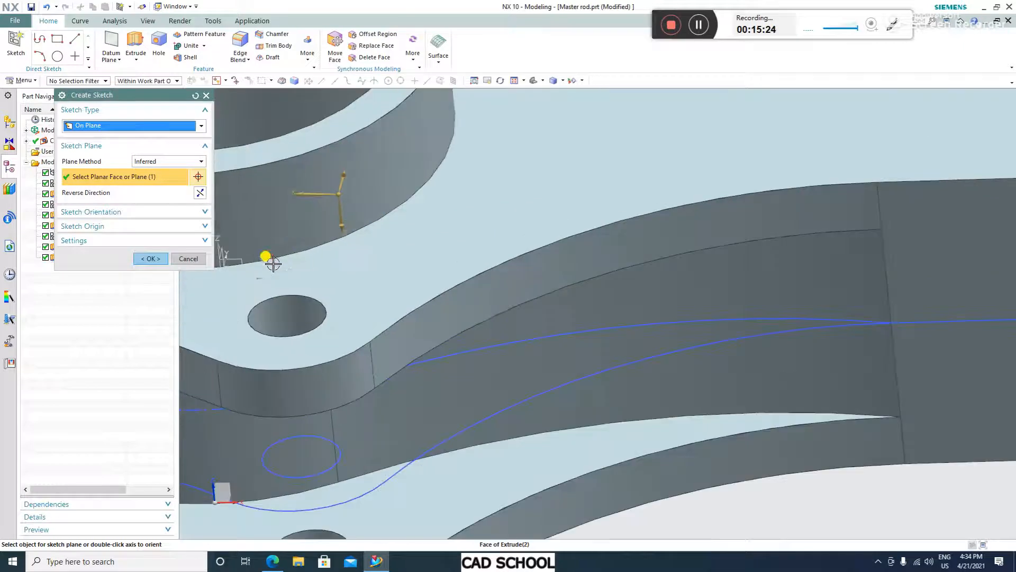
pyautogui.click(243, 267)
pyautogui.scroll(-5, 359, 297)
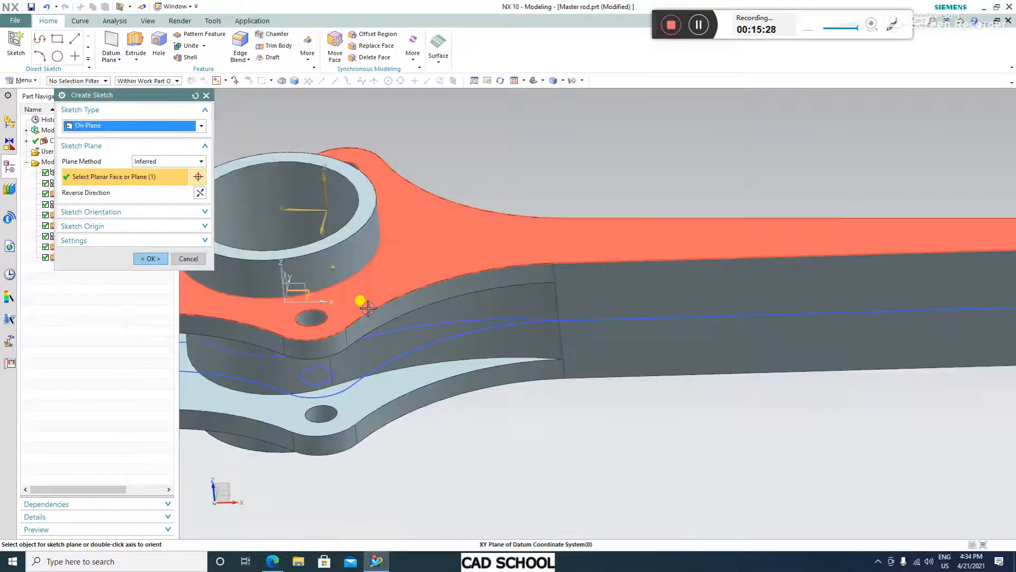
pyautogui.click(144, 260)
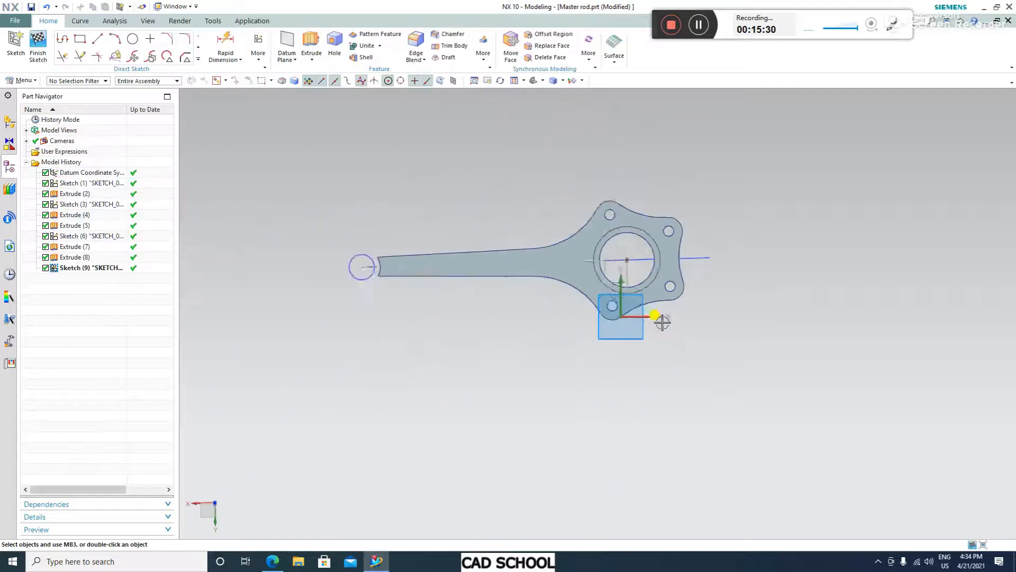
# Draw a circle concentric with the small-end circle, passing through the corner of the shank's end, and finish the sketch
pyautogui.scroll(5, 438, 297)
pyautogui.click(132, 39)
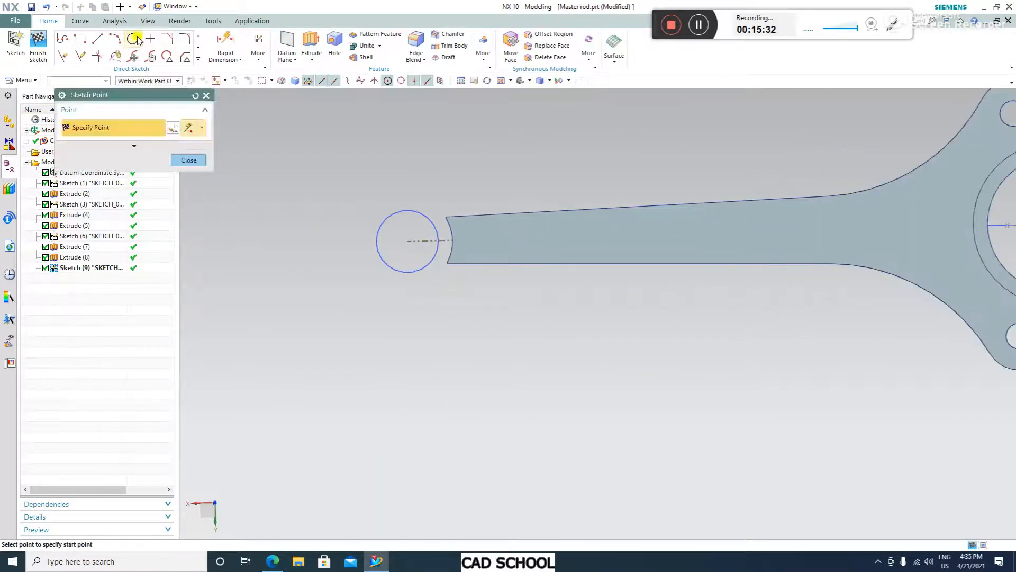
pyautogui.click(407, 241)
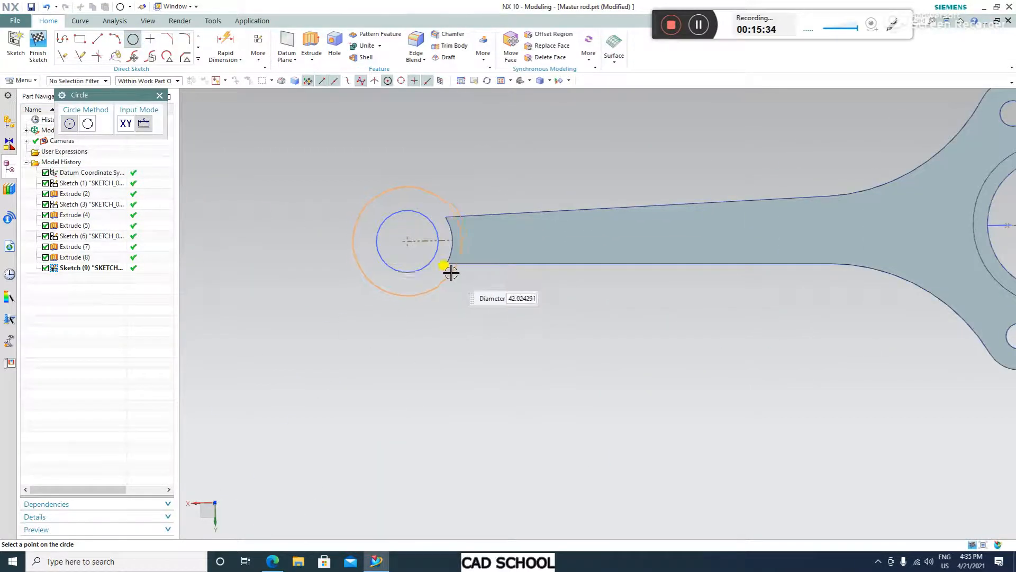
pyautogui.click(446, 264)
pyautogui.click(160, 96)
pyautogui.click(38, 45)
# Set up an Extrude of the two concentric small-end circles with the Unite Boolean and a Symmetric Value limit
pyautogui.moveTo(374, 267)
pyautogui.mouseDown(button='middle')
pyautogui.moveTo(663, 295)
pyautogui.moveTo(723, 276)
pyautogui.moveTo(812, 302)
pyautogui.mouseUp(button='middle')
pyautogui.scroll(4, 467, 352)
pyautogui.scroll(-7, 459, 385)
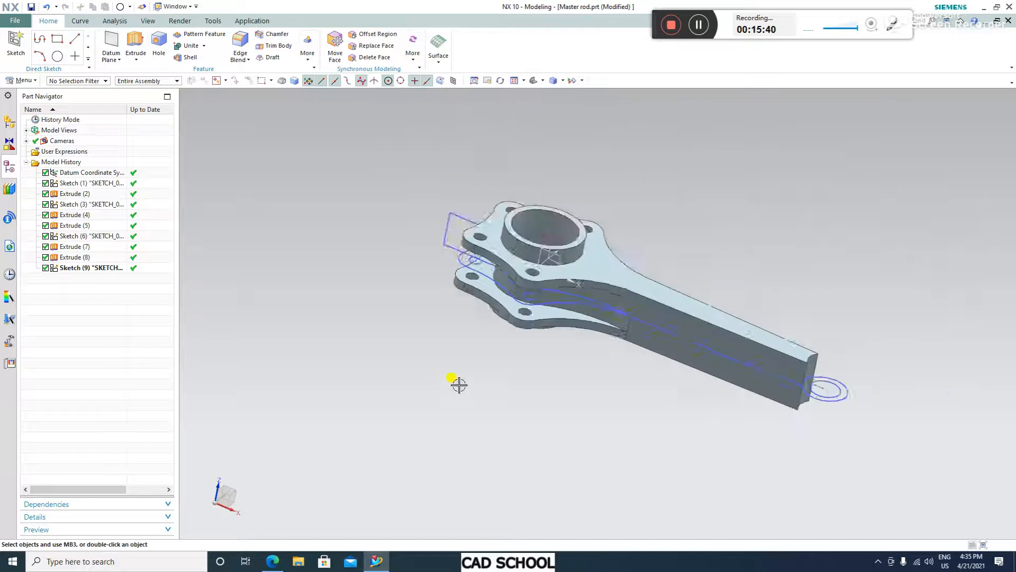
pyautogui.scroll(3, 804, 377)
pyautogui.click(135, 45)
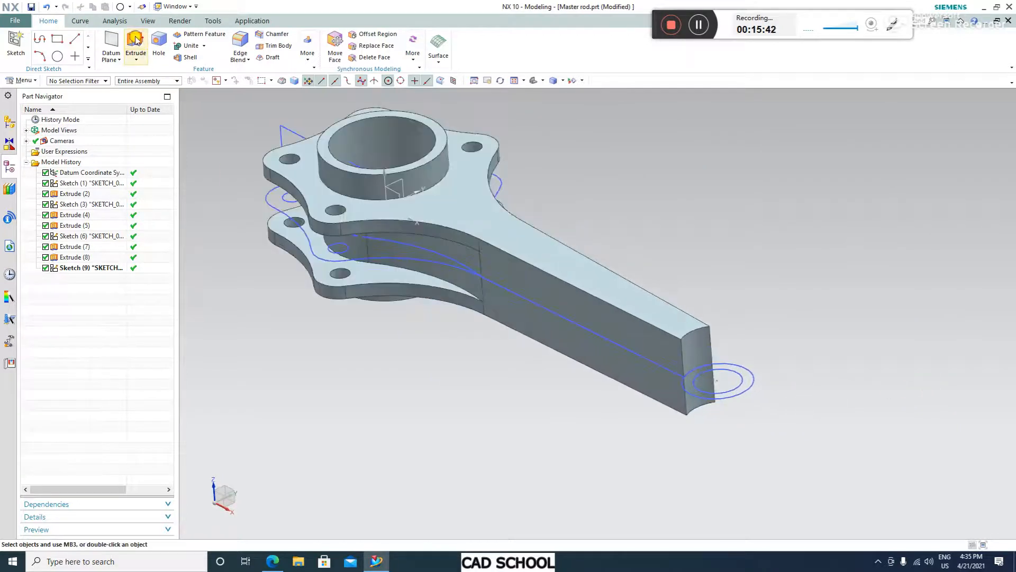
pyautogui.click(752, 379)
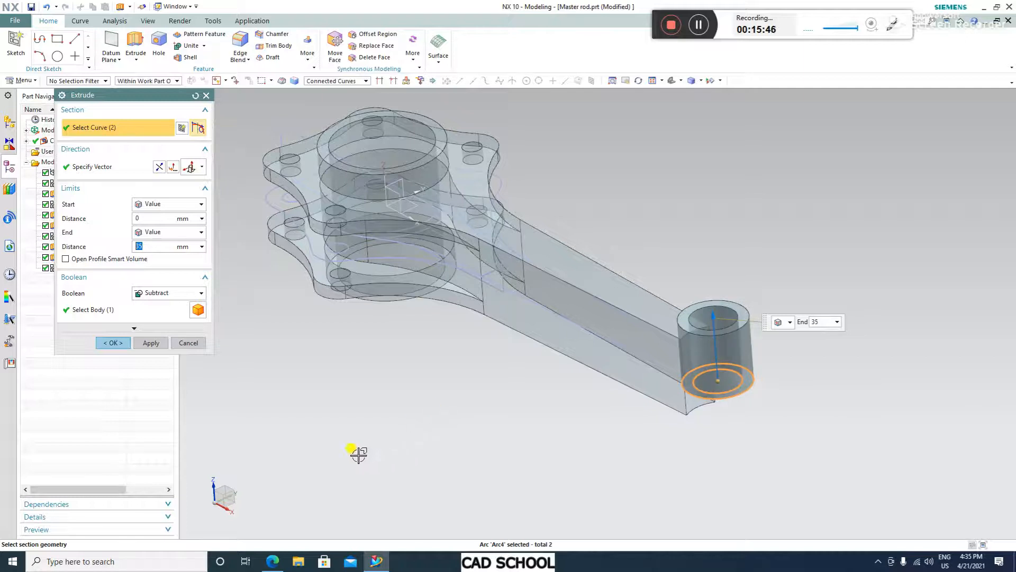
pyautogui.click(169, 293)
pyautogui.click(153, 317)
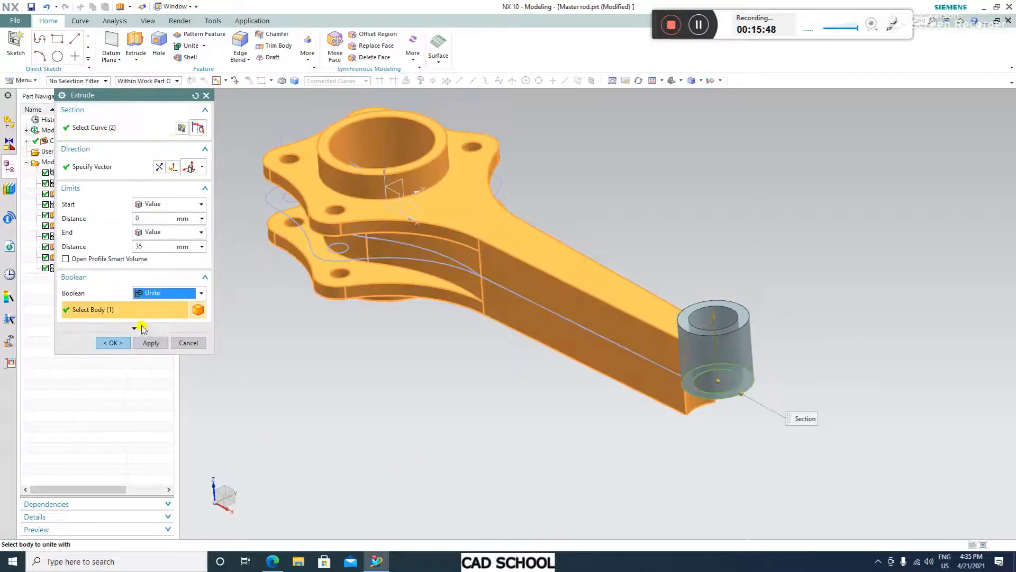
pyautogui.click(163, 233)
pyautogui.click(164, 258)
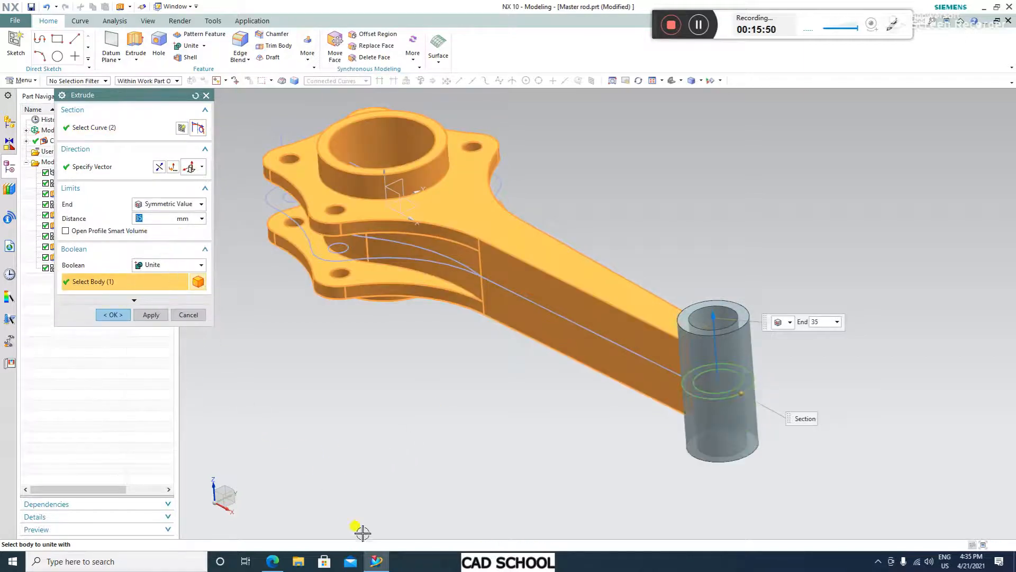
# Check the small-end height in Drawing1.pdf in Edge, and complete the extrude with a symmetric distance of 21 mm
pyautogui.click(271, 561)
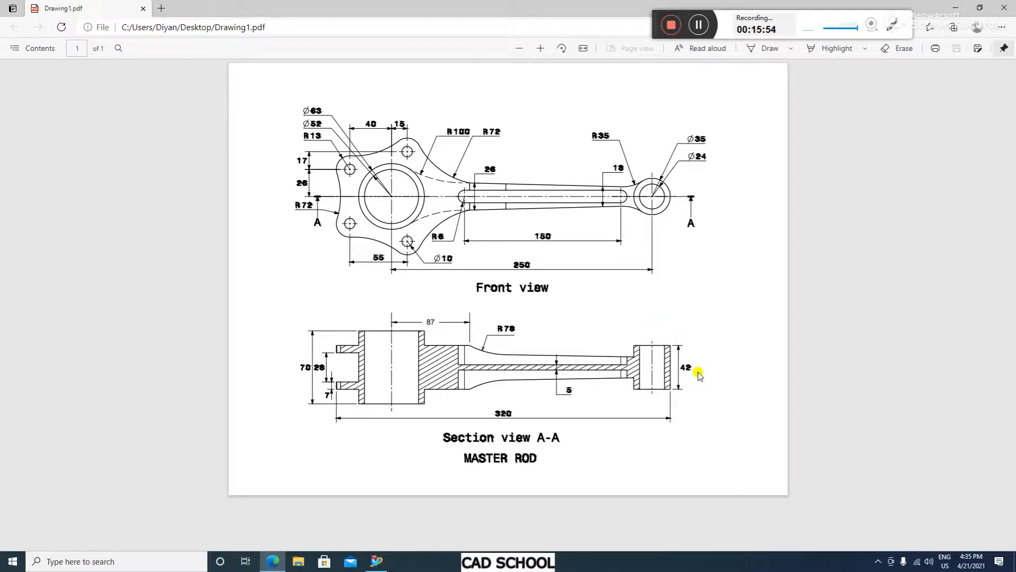
pyautogui.click(956, 8)
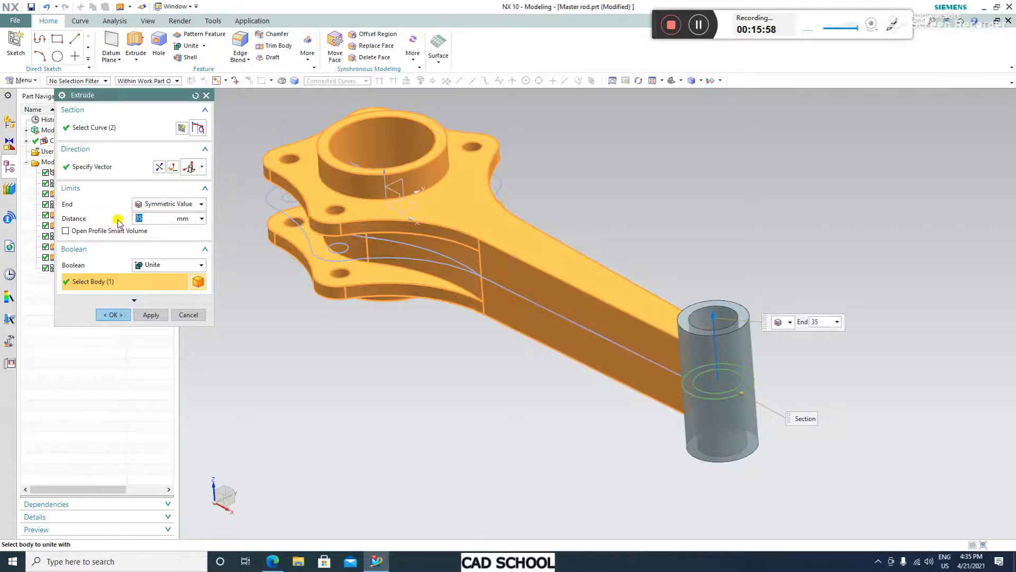
pyautogui.press('Return')
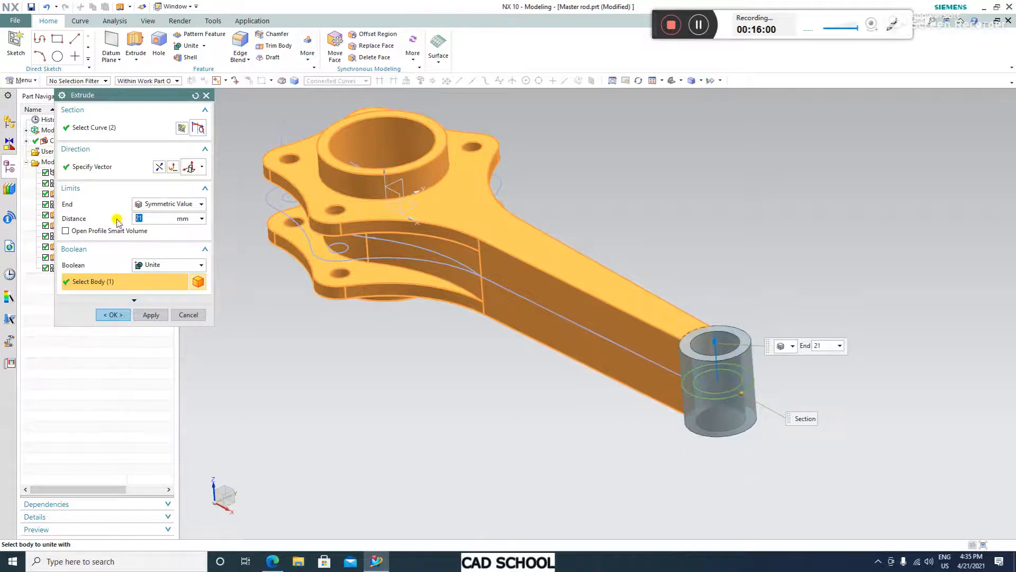
pyautogui.click(109, 315)
# Check the small-end fillet in Drawing1.pdf and apply a 35 mm Edge Blend to both edges where the shank meets the small end
pyautogui.moveTo(651, 438); pyautogui.dragTo(771, 311, button='middle')
pyautogui.scroll(4, 773, 314)
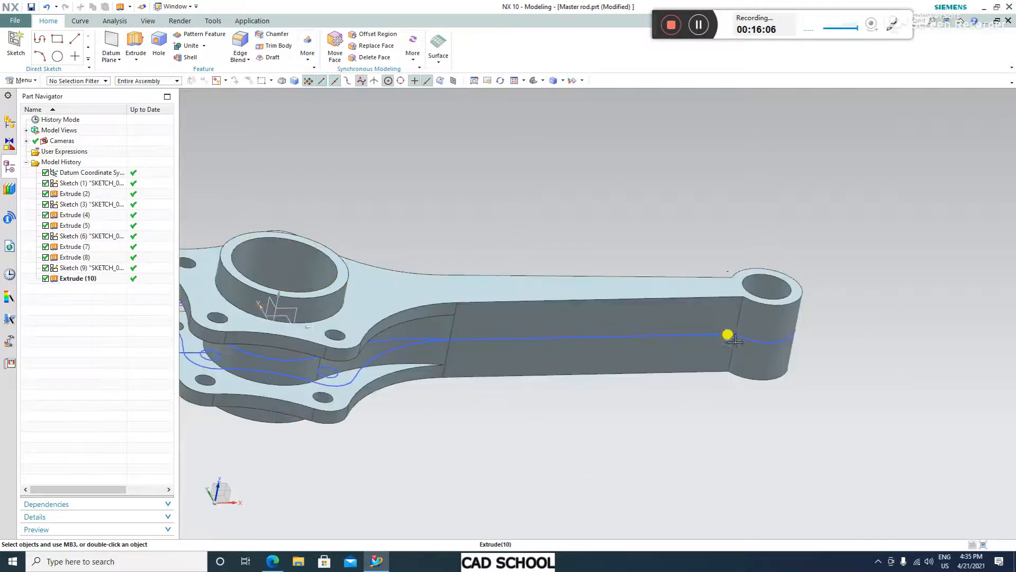
pyautogui.click(280, 562)
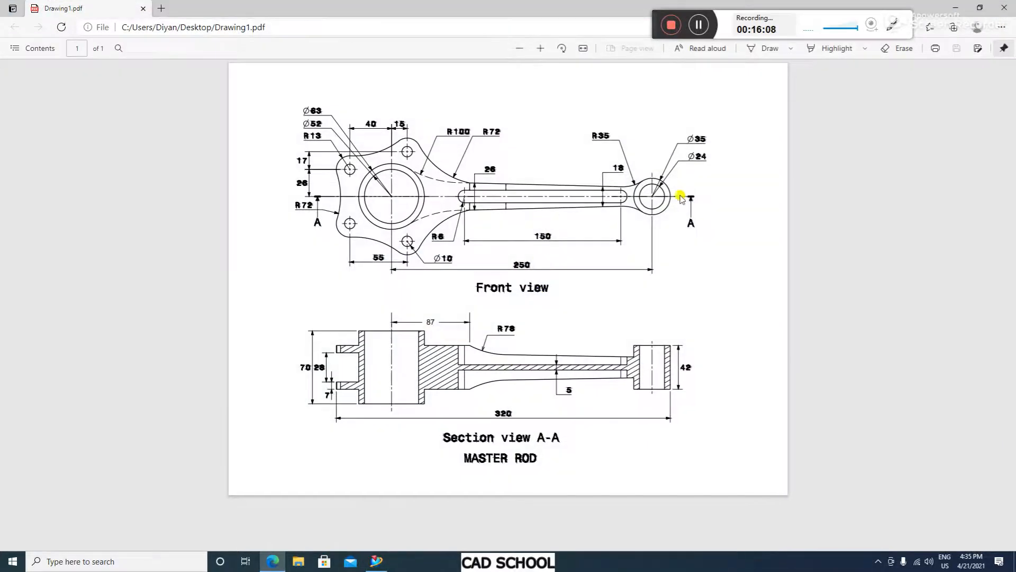
pyautogui.click(956, 7)
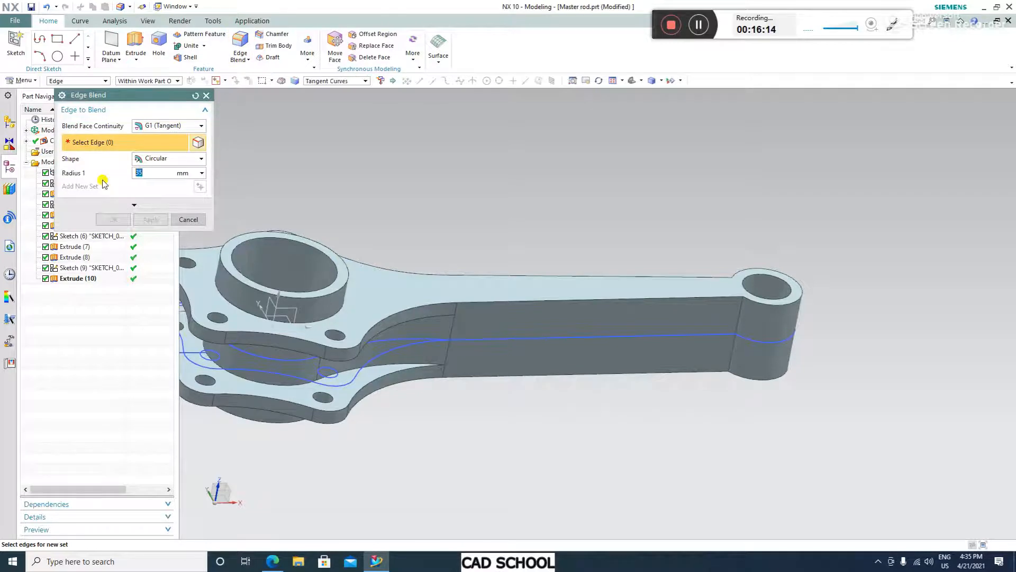
pyautogui.click(734, 318)
pyautogui.moveTo(740, 313); pyautogui.dragTo(890, 301, button='middle')
pyautogui.click(581, 148)
pyautogui.moveTo(583, 148); pyautogui.dragTo(770, 270, button='middle')
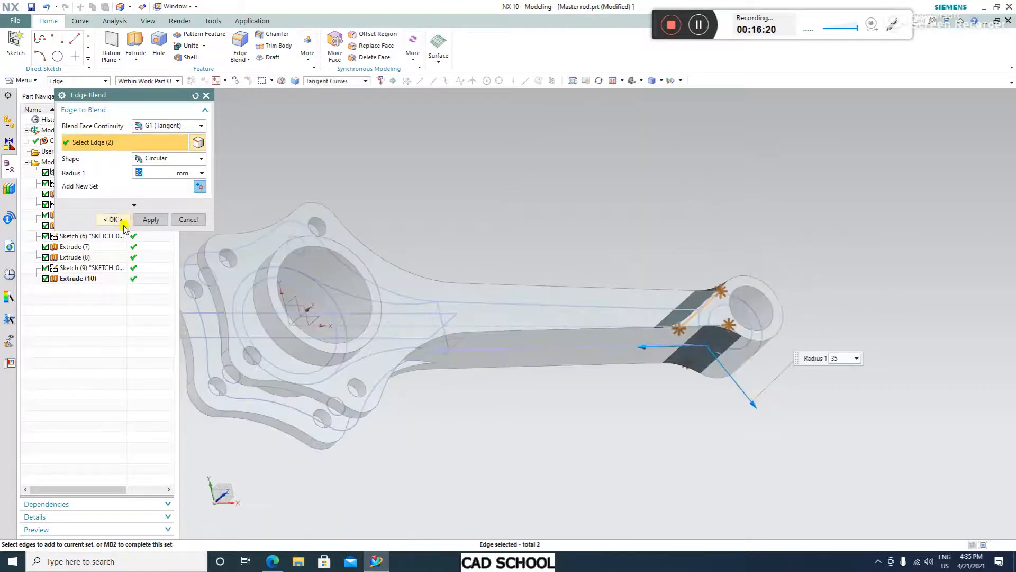
pyautogui.click(113, 219)
# Hide the four visible sketches on the rod, leaving only the solid body displayed
pyautogui.moveTo(878, 265); pyautogui.dragTo(835, 231, button='middle')
pyautogui.click(581, 277)
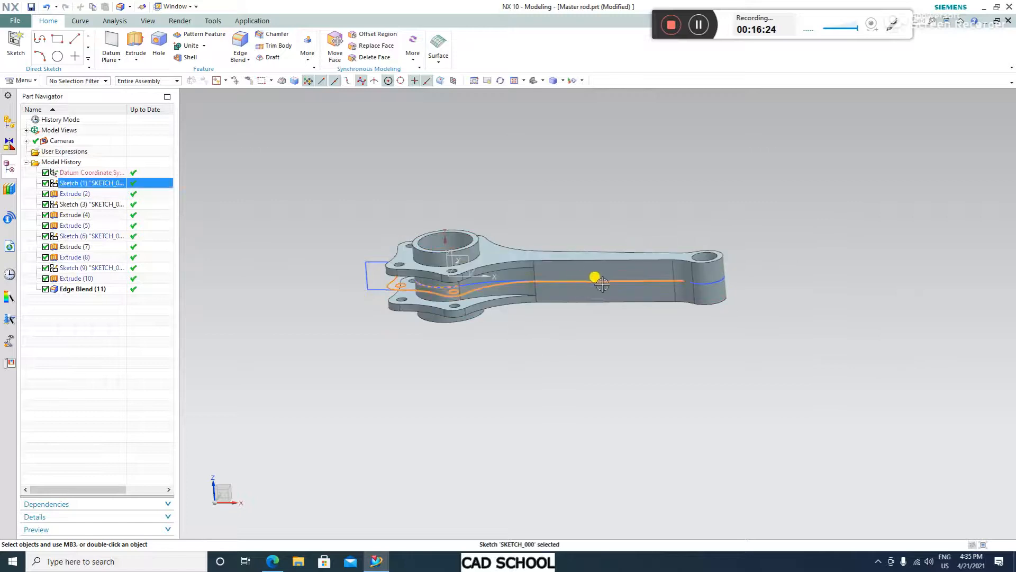
pyautogui.moveTo(520, 331); pyautogui.dragTo(404, 288, button='middle')
pyautogui.click(404, 288)
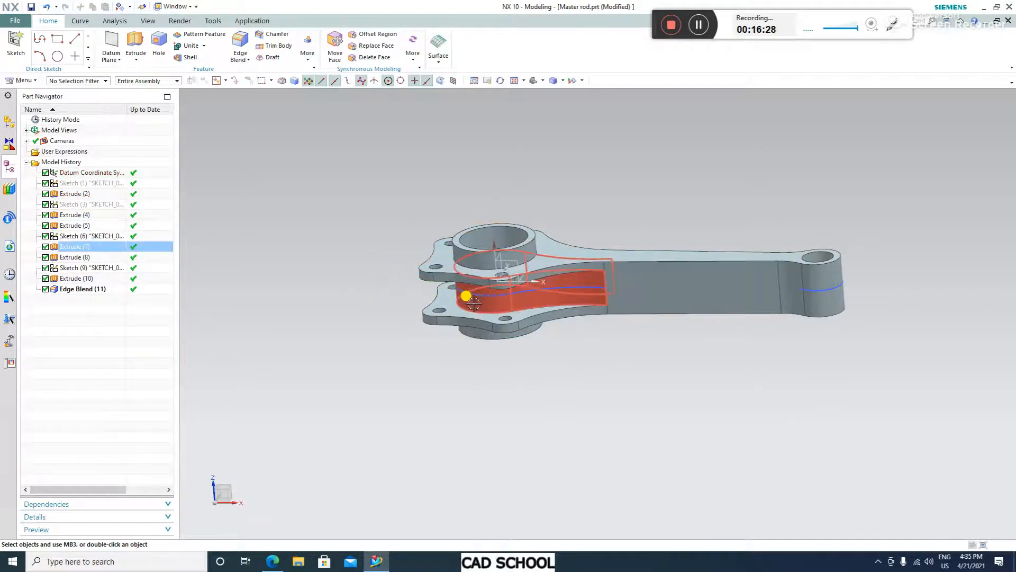
pyautogui.click(465, 290)
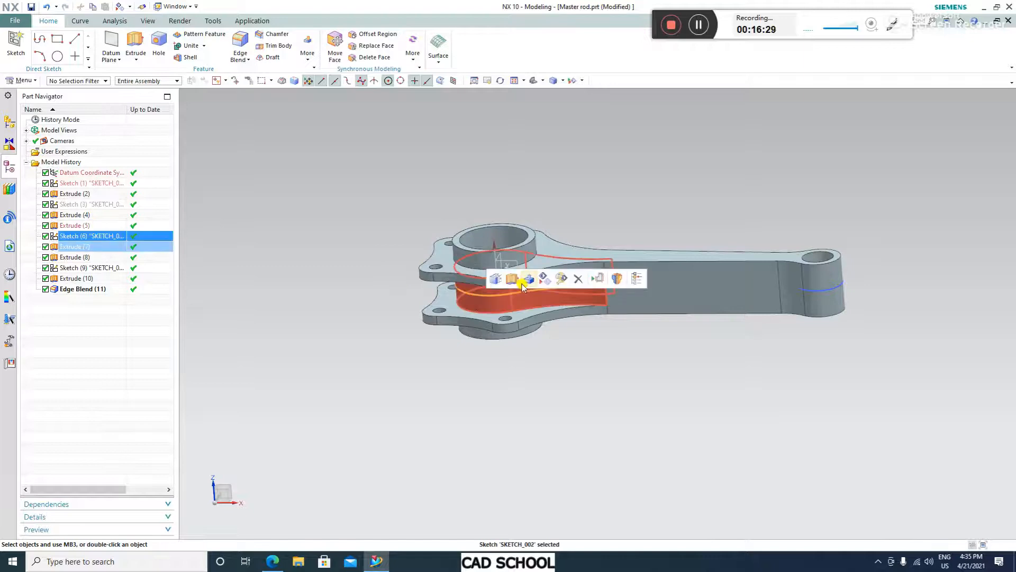
pyautogui.click(820, 288)
pyautogui.click(630, 370)
pyautogui.moveTo(630, 370)
pyautogui.mouseDown(button='middle')
pyautogui.moveTo(835, 336)
pyautogui.moveTo(704, 333)
pyautogui.mouseUp(button='middle')
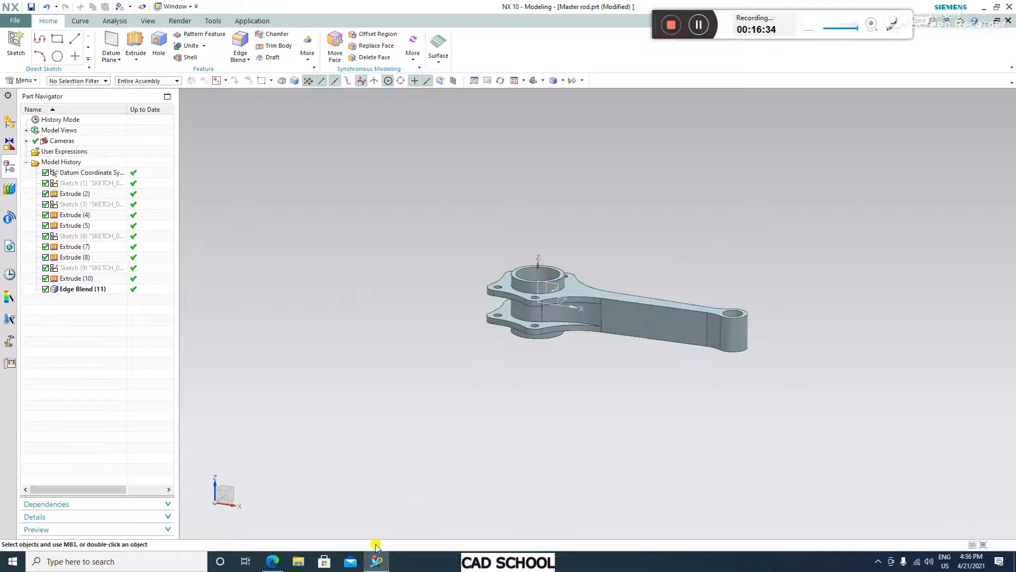
# Check section view A-A in Drawing1.pdf in Edge, and create a new sketch on the datum XZ plane in NX
pyautogui.click(275, 559)
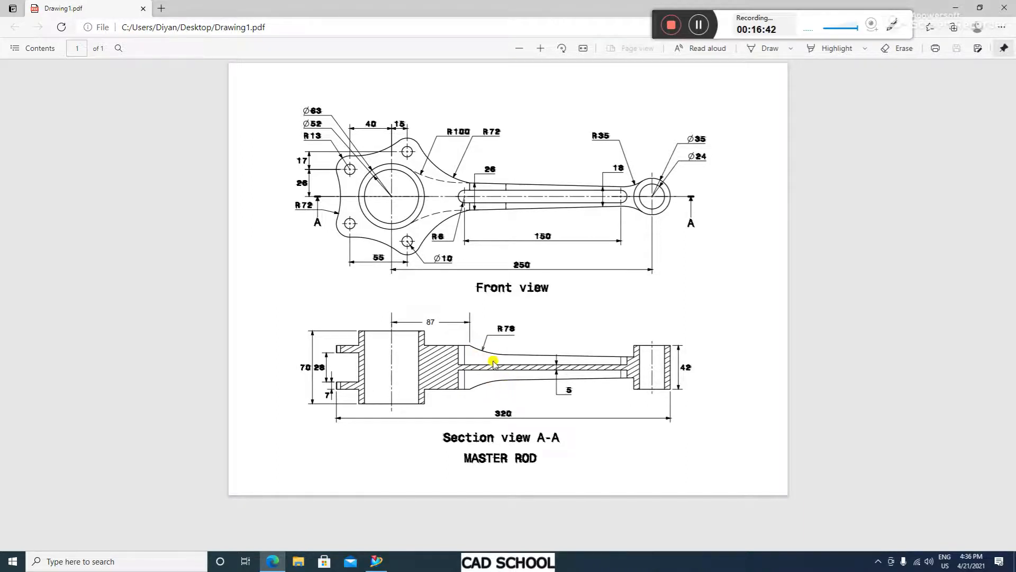
pyautogui.click(374, 560)
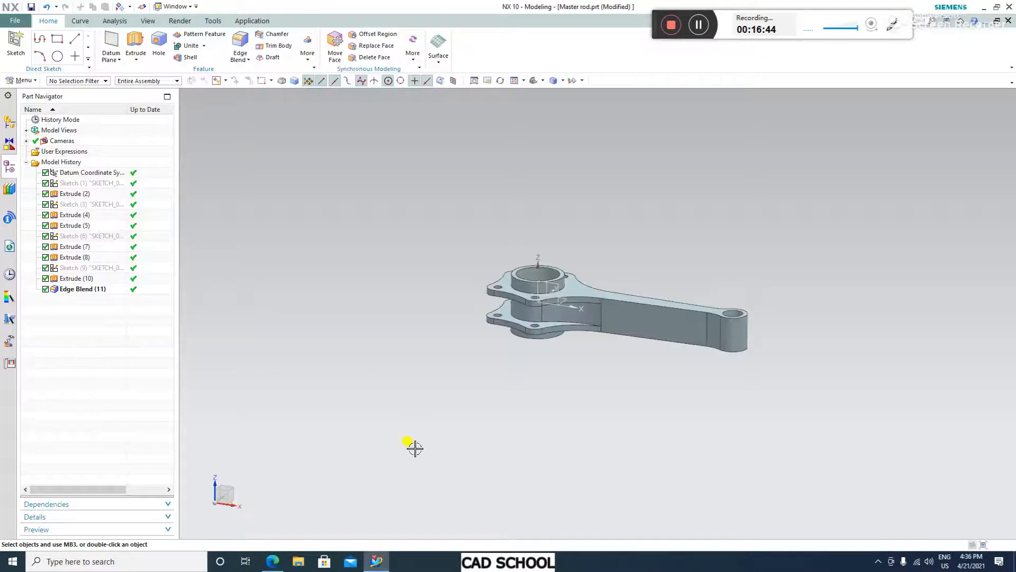
pyautogui.click(17, 52)
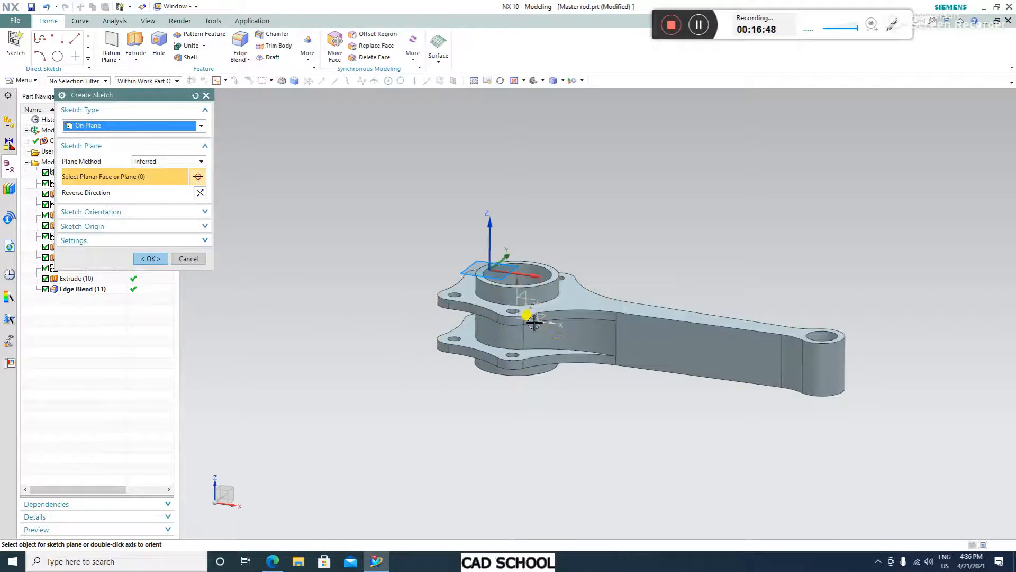
pyautogui.click(524, 292)
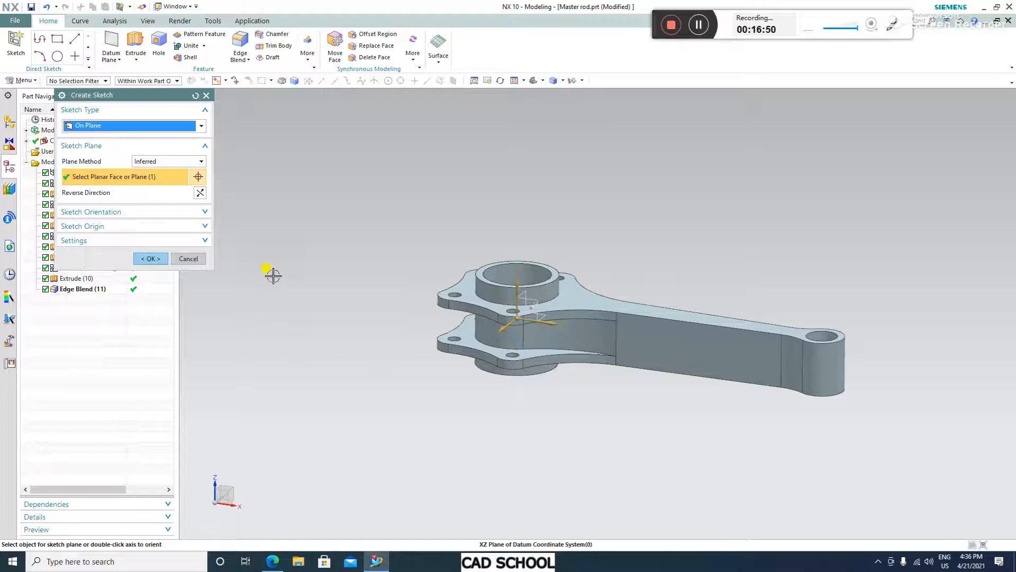
pyautogui.click(159, 261)
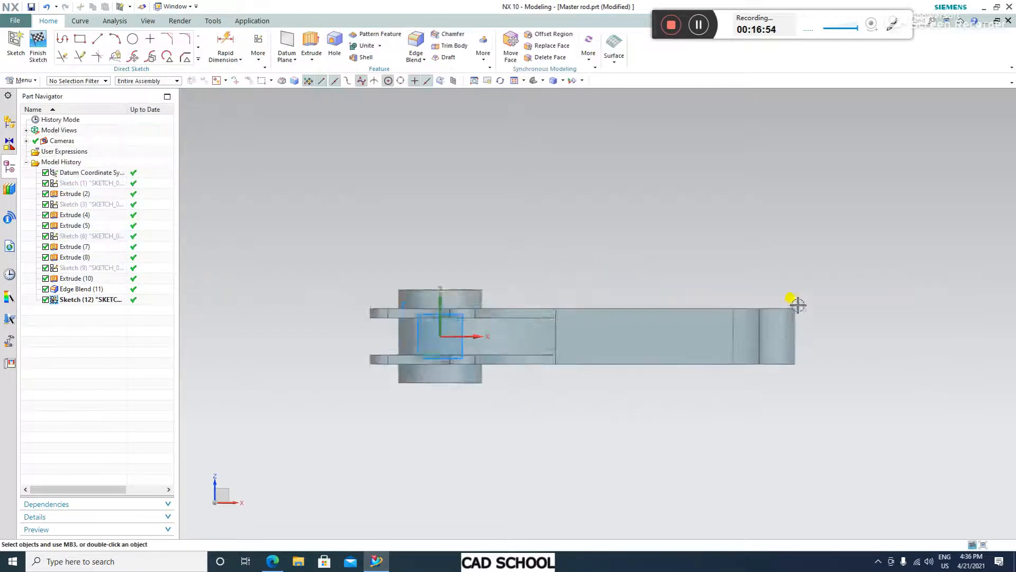
# Sketch a 78 mm radius arc dipping into the shank from the upper corner at its big-end side
pyautogui.scroll(2, 797, 306)
pyautogui.click(117, 43)
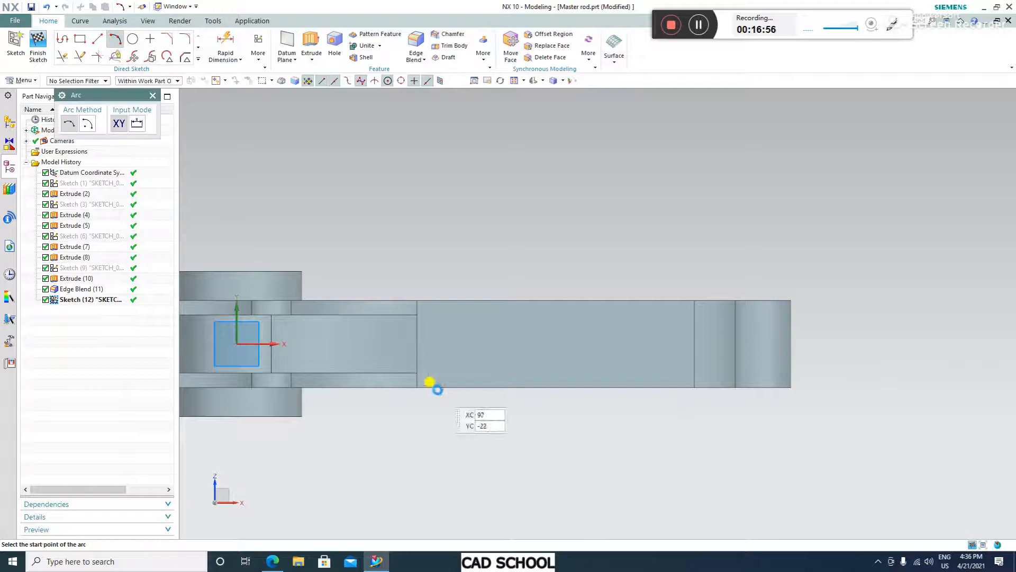
pyautogui.click(421, 301)
pyautogui.click(556, 316)
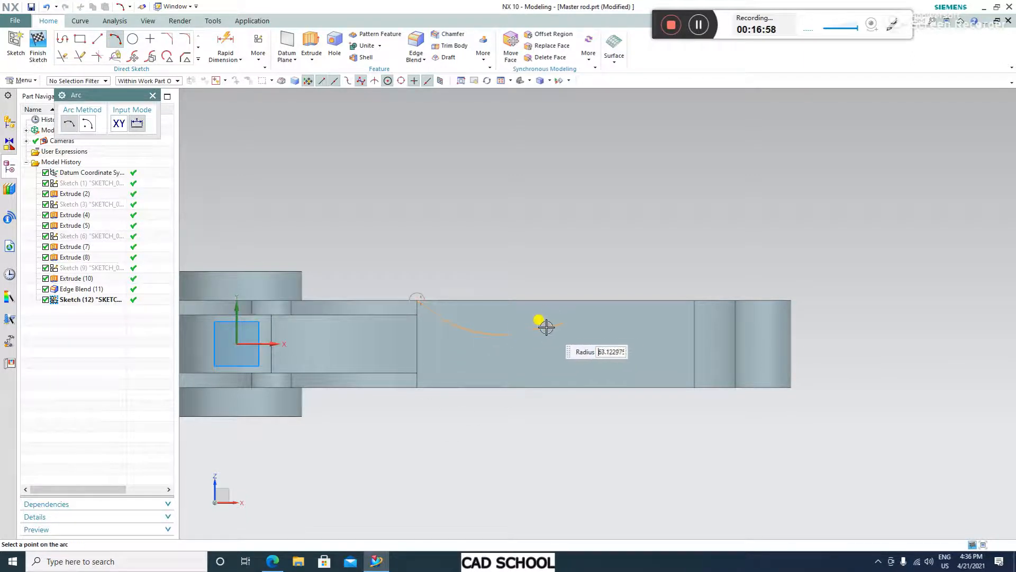
pyautogui.click(512, 317)
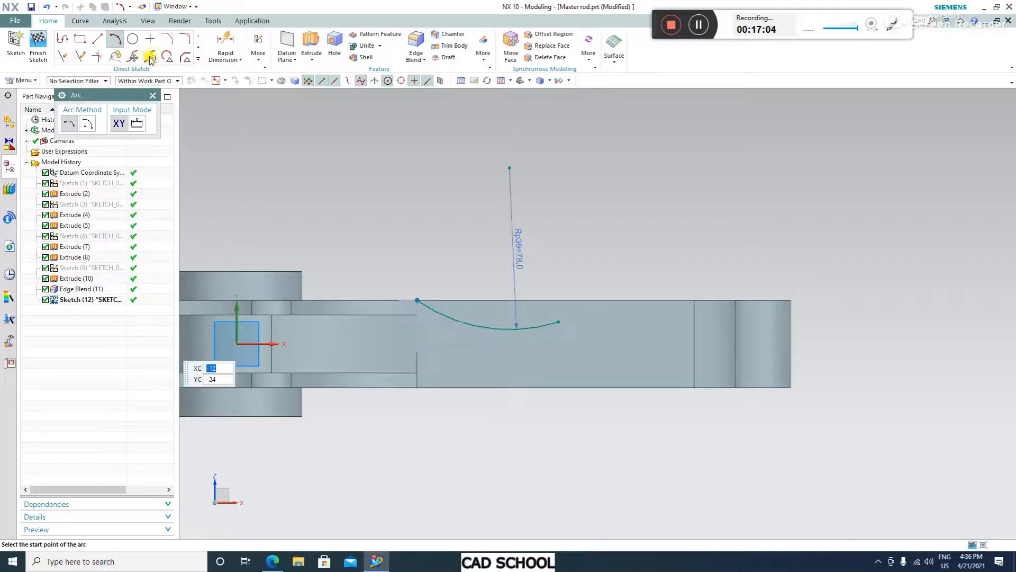
pyautogui.click(154, 95)
pyautogui.click(63, 44)
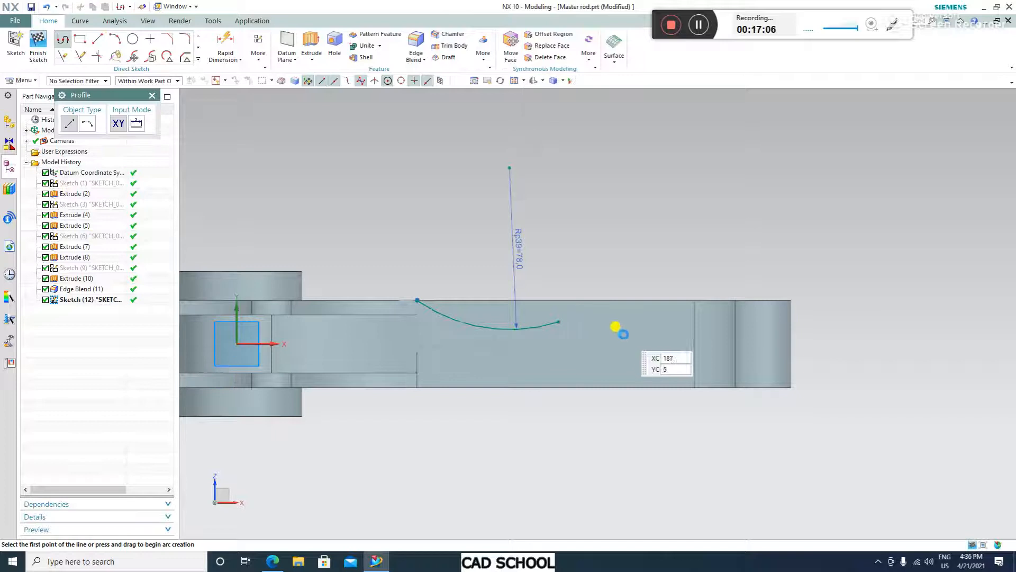
pyautogui.click(559, 321)
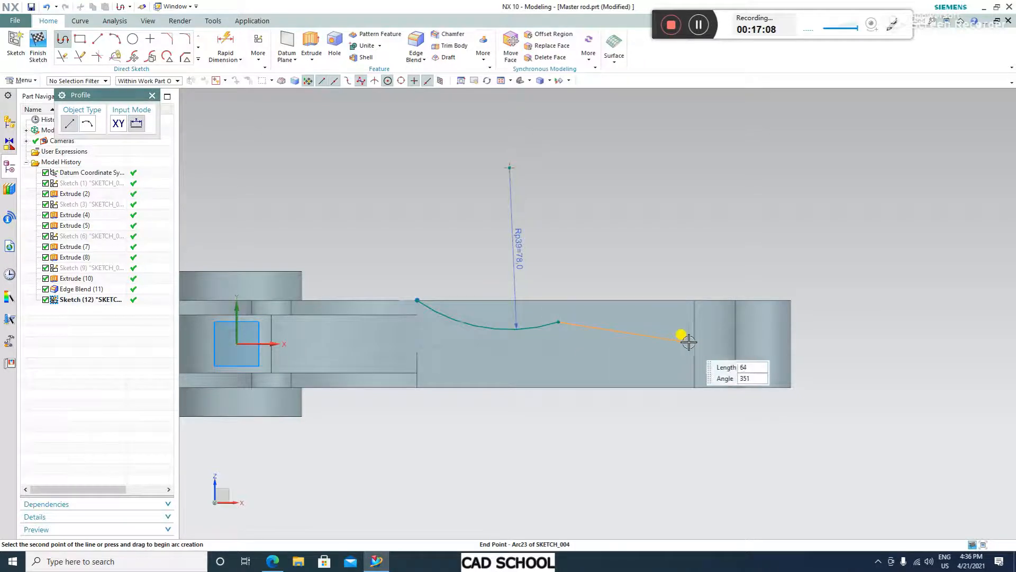
pyautogui.moveTo(698, 320); pyautogui.dragTo(717, 355, button='middle')
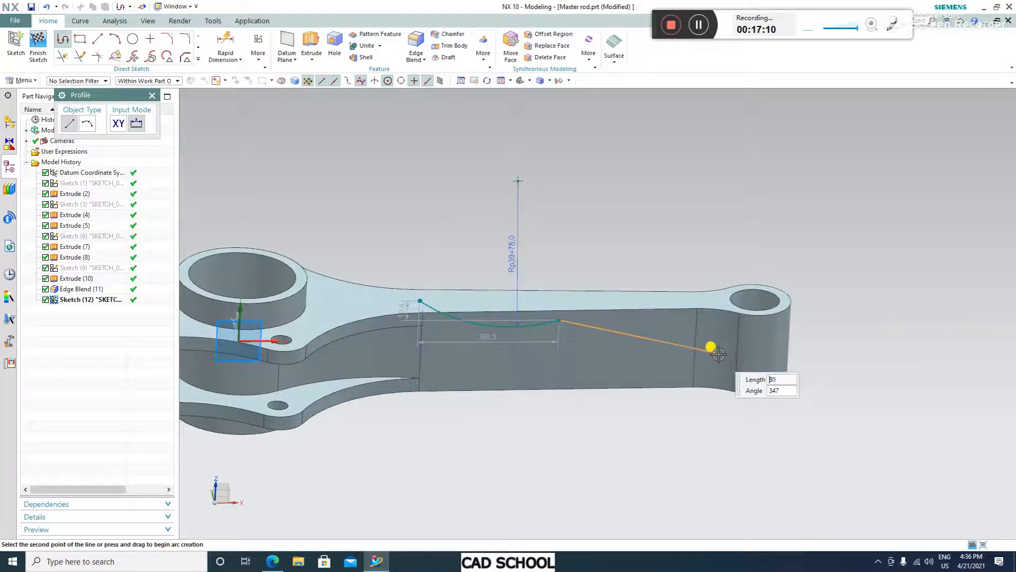
pyautogui.click(278, 565)
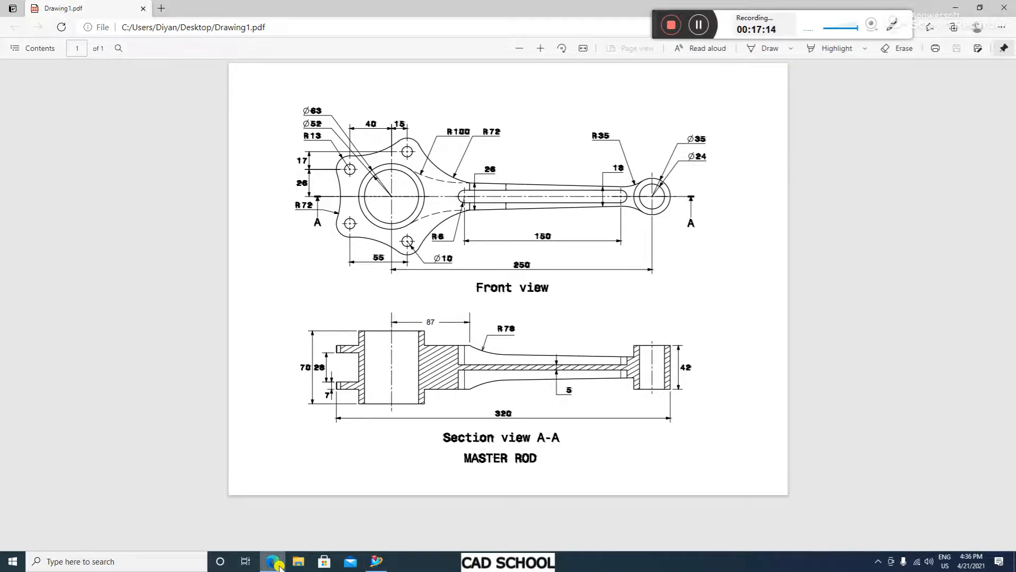
pyautogui.click(275, 564)
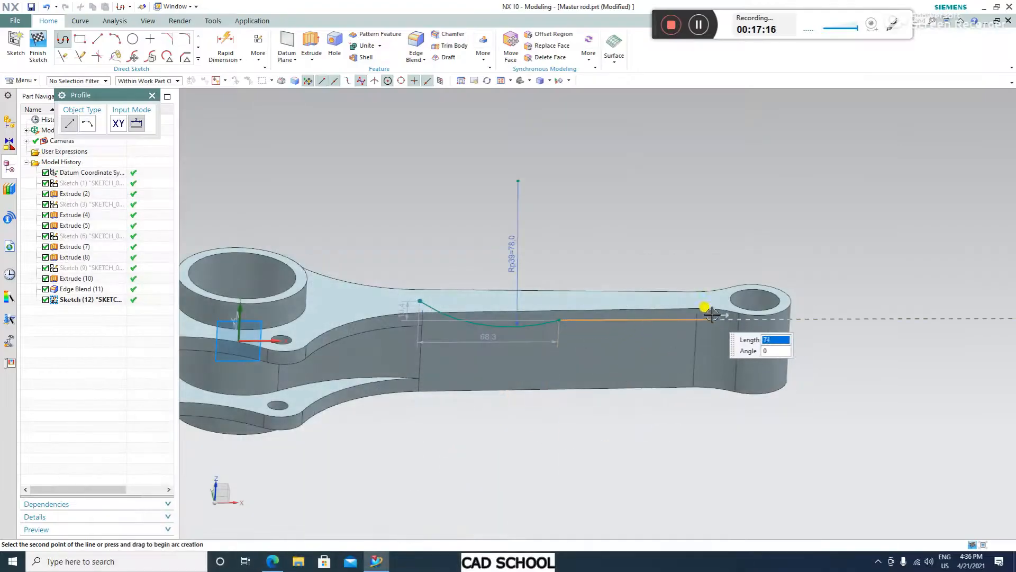
pyautogui.click(152, 95)
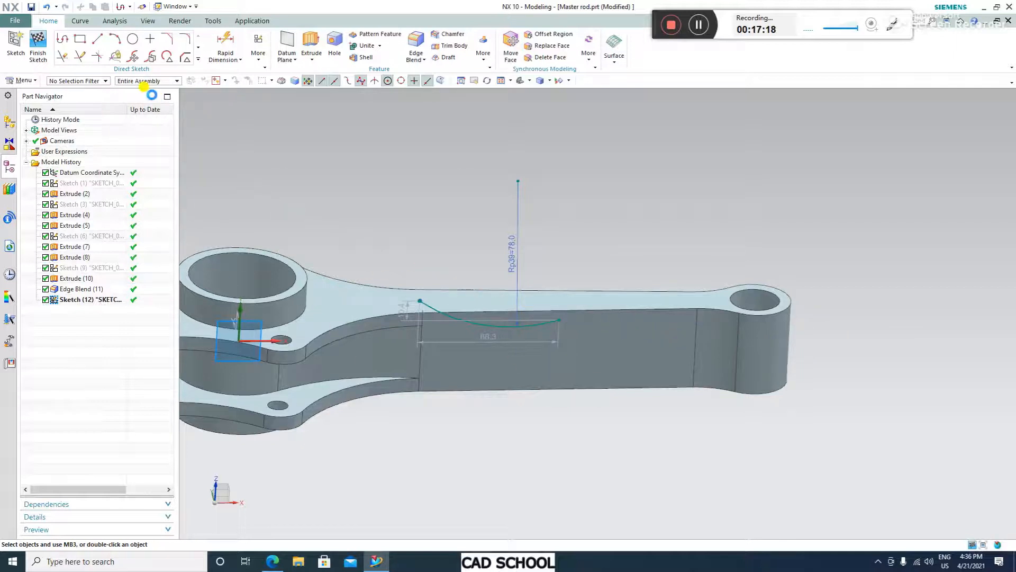
# Finish the arc sketch and suppress the 35 mm Edge Blend at the small end
pyautogui.click(38, 53)
pyautogui.moveTo(656, 311); pyautogui.dragTo(624, 295, button='middle')
pyautogui.scroll(3, 625, 295)
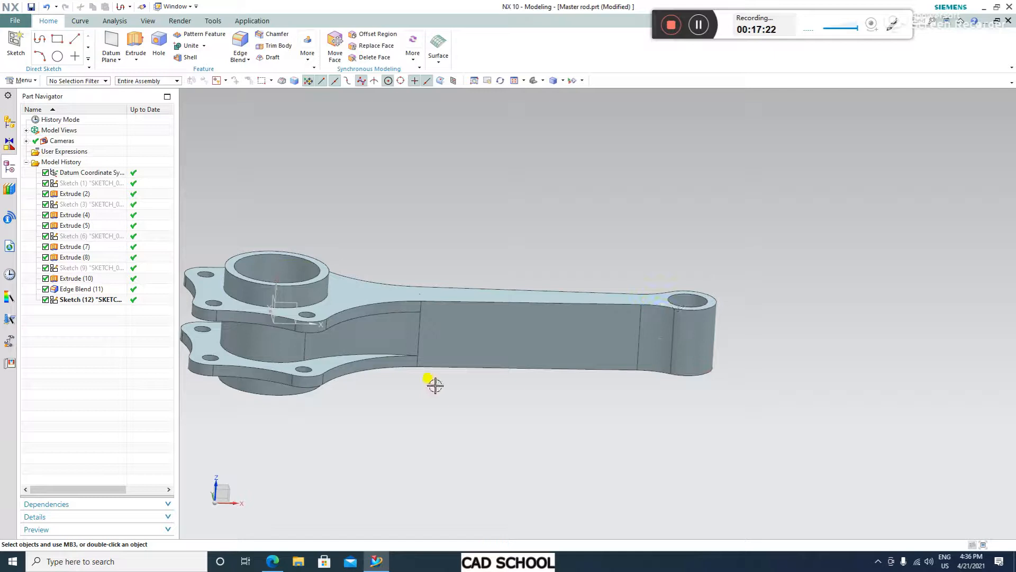
pyautogui.click(46, 289)
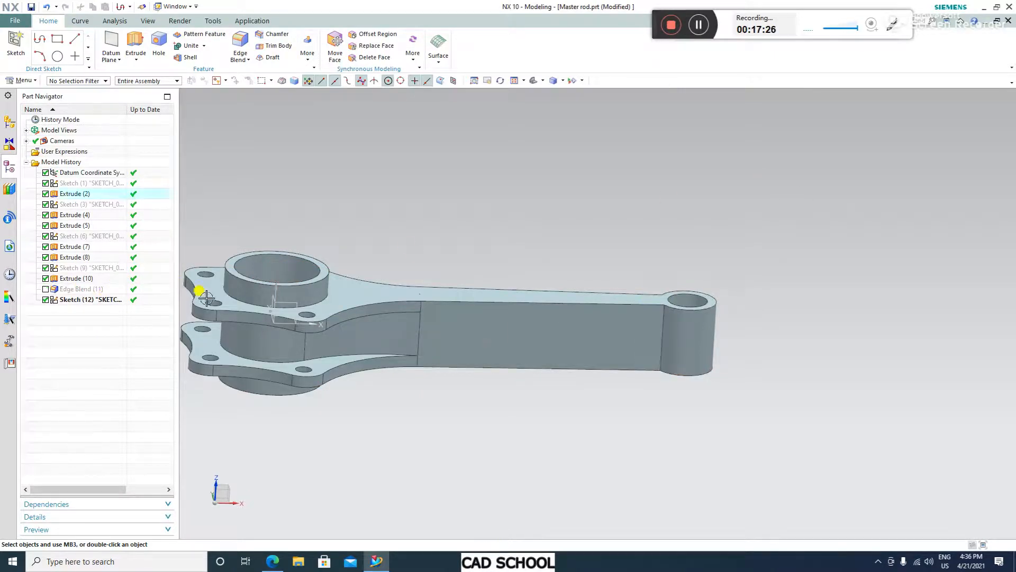
# Reopen the R78 arc sketch and draw a horizontal line from the arc's free end to the small end
pyautogui.click(94, 300)
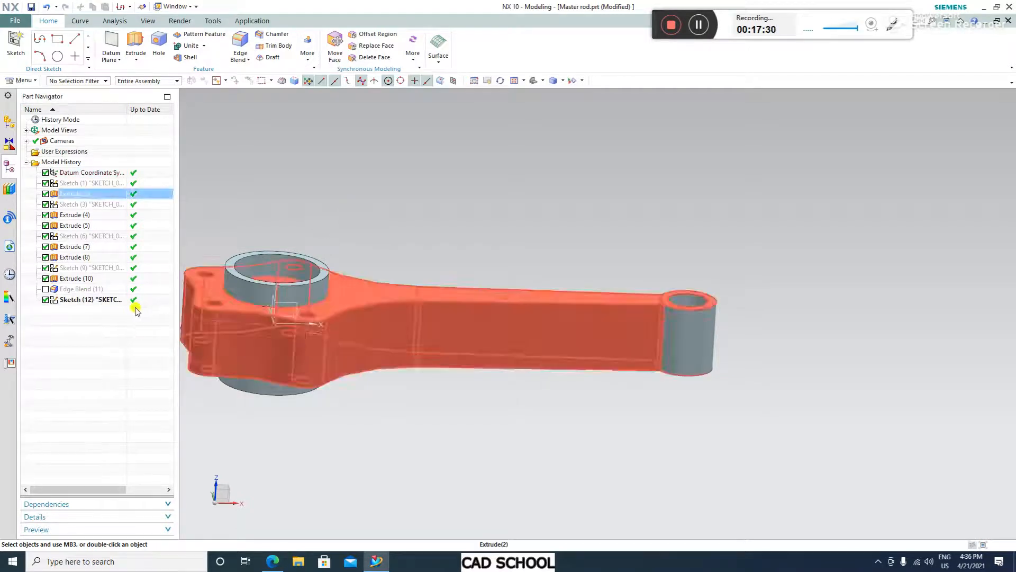
pyautogui.rightClick(114, 303)
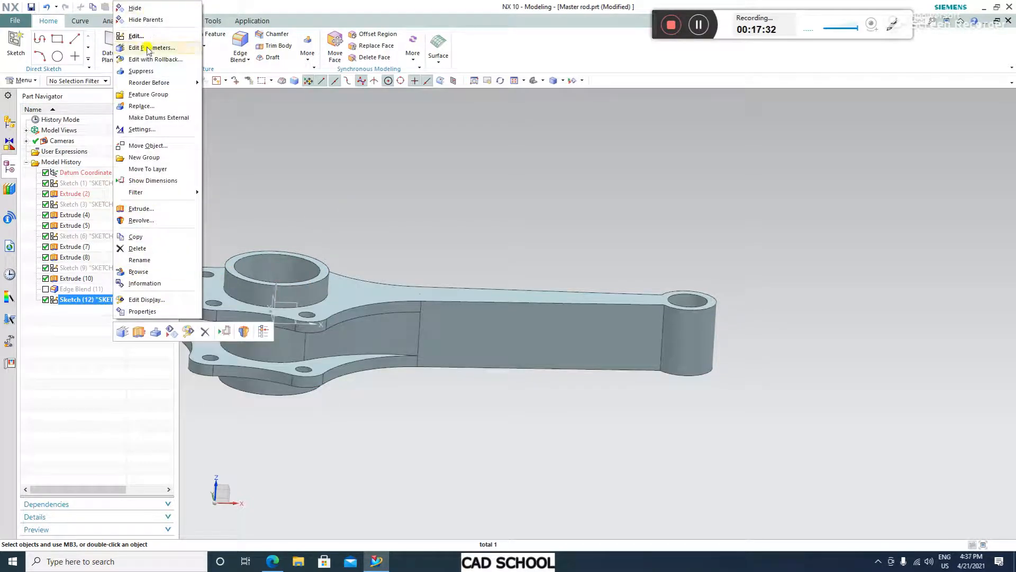
pyautogui.click(136, 36)
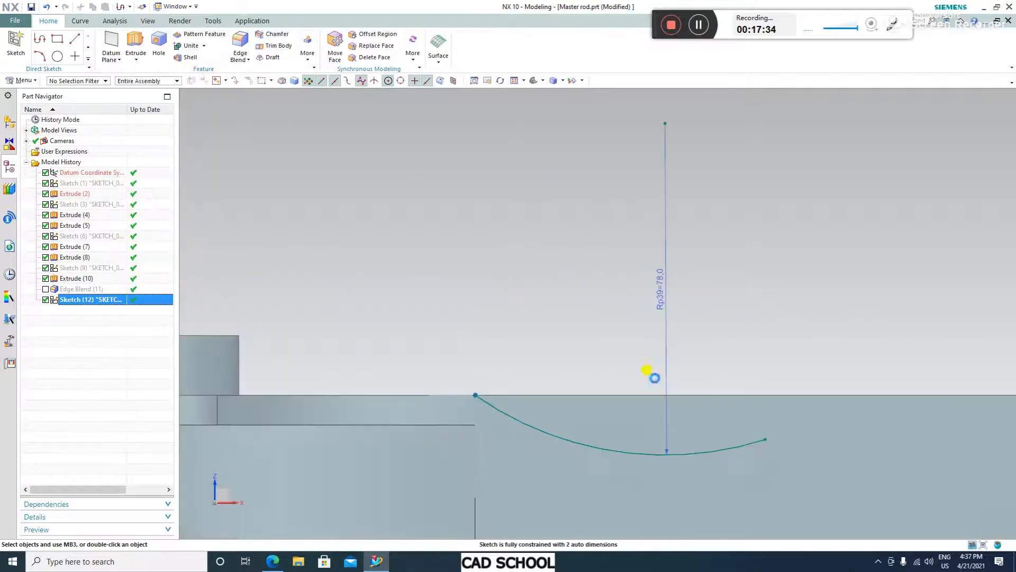
pyautogui.scroll(-7, 446, 344)
pyautogui.scroll(2, 887, 458)
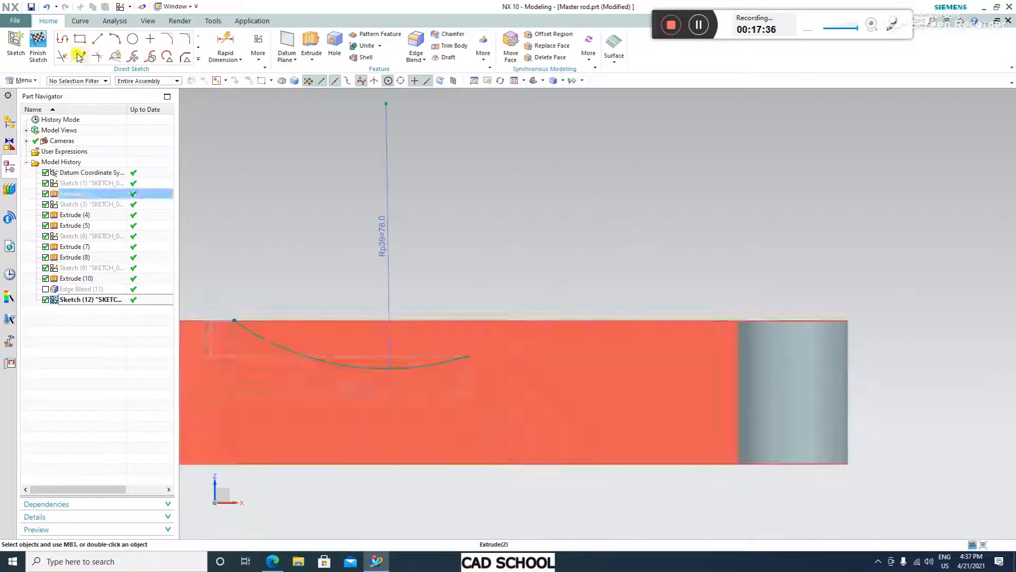
pyautogui.click(64, 40)
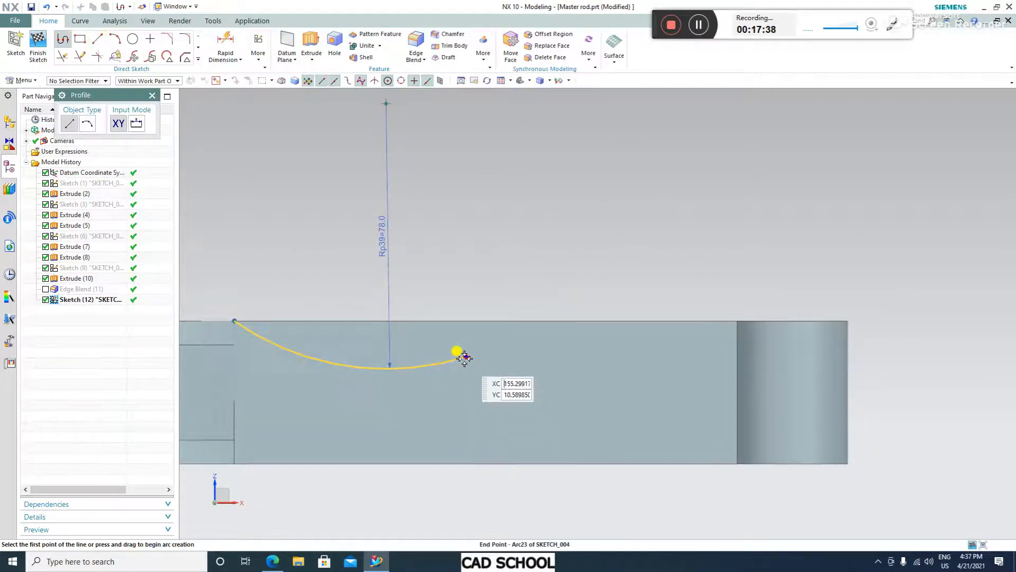
pyautogui.click(466, 356)
pyautogui.click(729, 370)
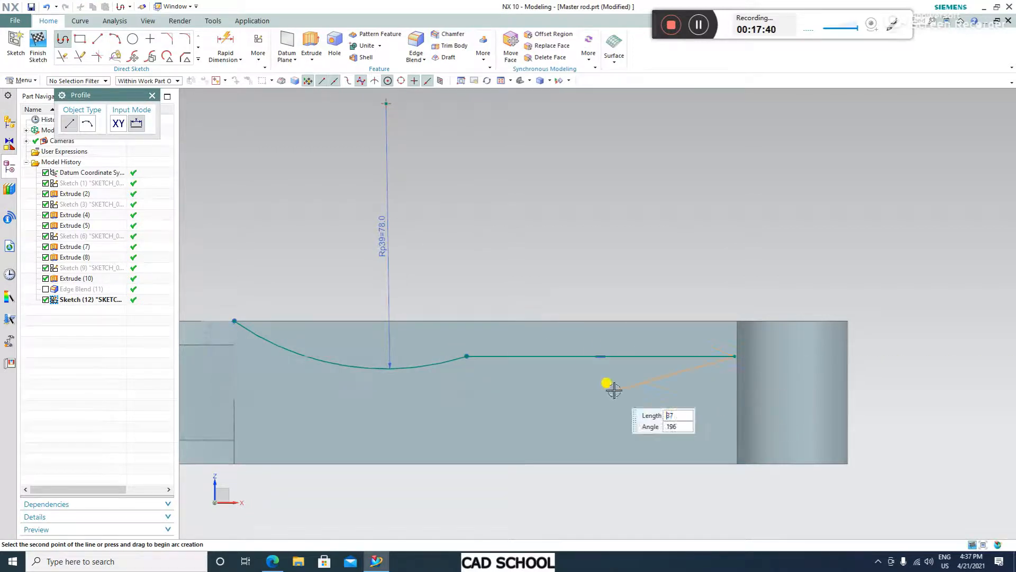
pyautogui.click(152, 96)
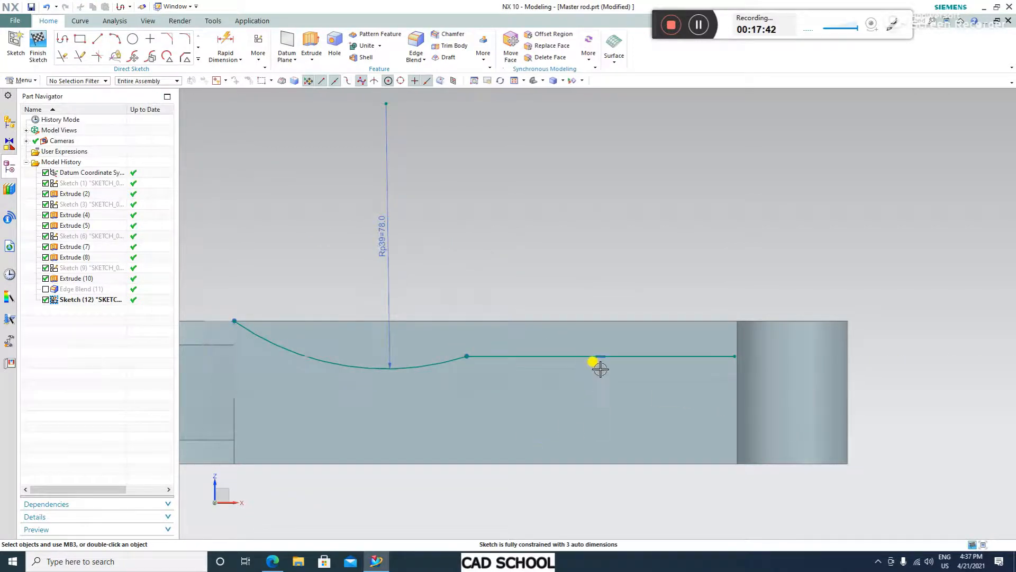
# Remove the line's horizontal constraint and move its free end onto the edge where the shank meets the small end
pyautogui.click(601, 357)
pyautogui.click(626, 346)
pyautogui.scroll(-2, 770, 258)
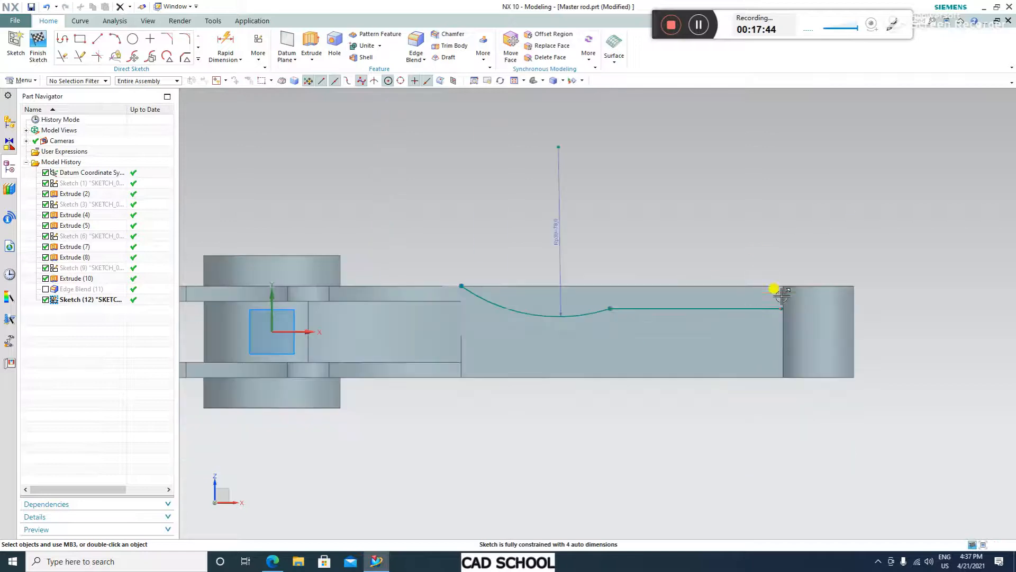
pyautogui.scroll(2, 778, 297)
pyautogui.moveTo(794, 319)
pyautogui.mouseDown()
pyautogui.moveTo(778, 328)
pyautogui.moveTo(797, 323)
pyautogui.mouseUp()
# Dimension the line's small-end endpoint 9 mm above the sketch's X axis
pyautogui.click(226, 45)
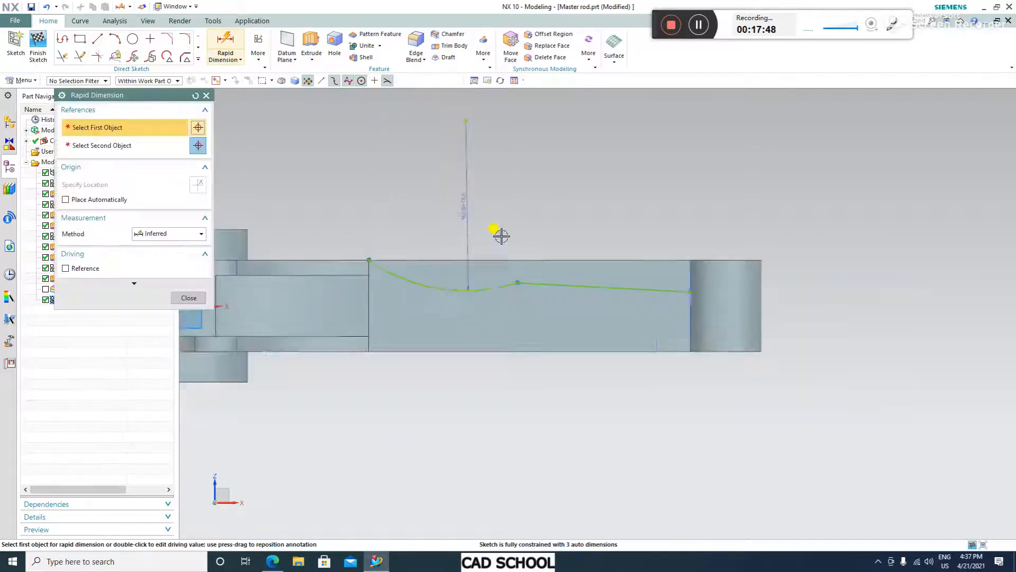
pyautogui.scroll(-3, 495, 233)
pyautogui.click(281, 291)
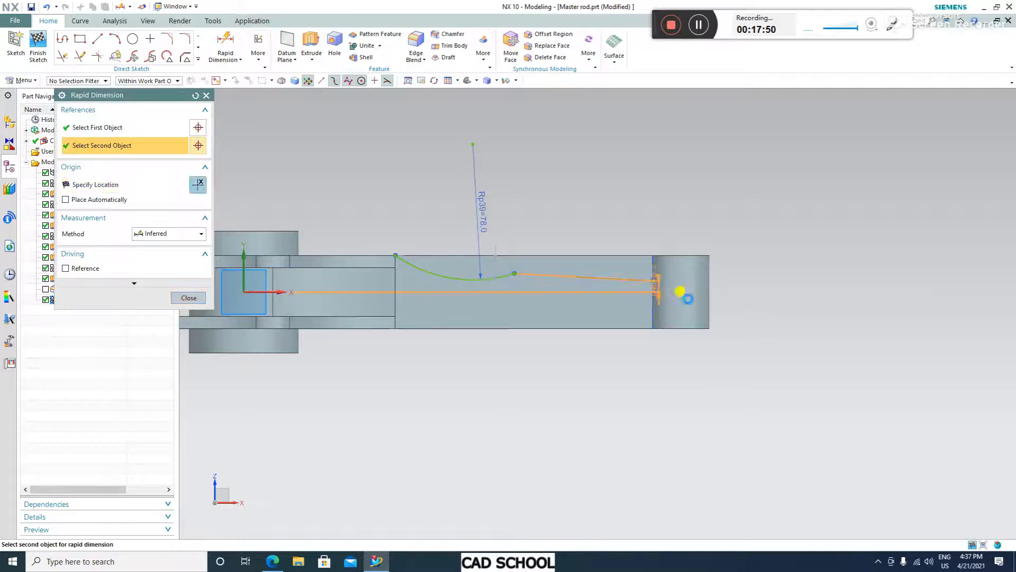
pyautogui.click(652, 280)
pyautogui.click(752, 297)
pyautogui.write('9')
pyautogui.press('Return')
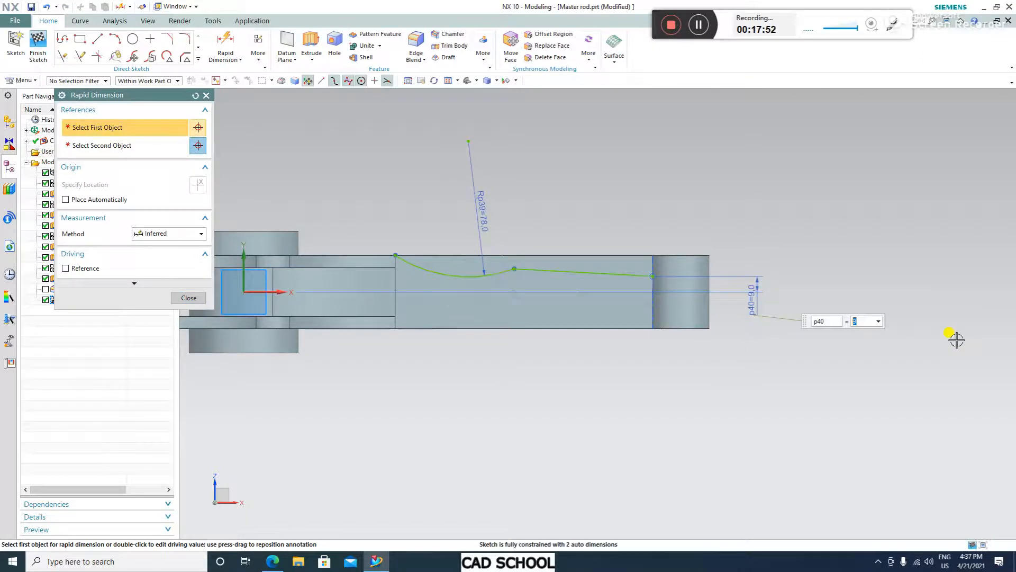
pyautogui.click(179, 303)
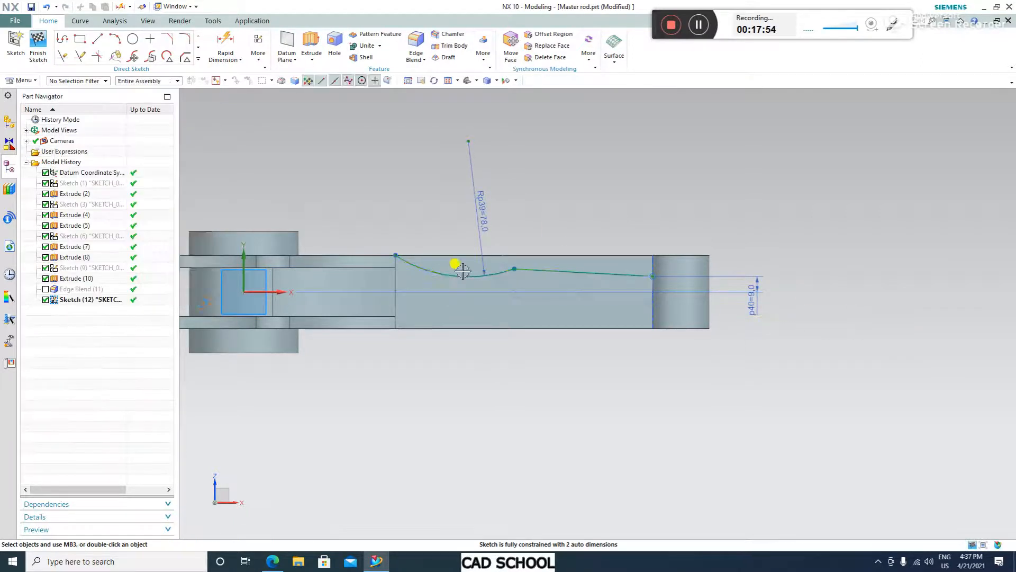
# Make the R78 arc and the adjoining line tangent to each other
pyautogui.scroll(3, 497, 276)
pyautogui.click(478, 288)
pyautogui.click(633, 277)
pyautogui.click(747, 265)
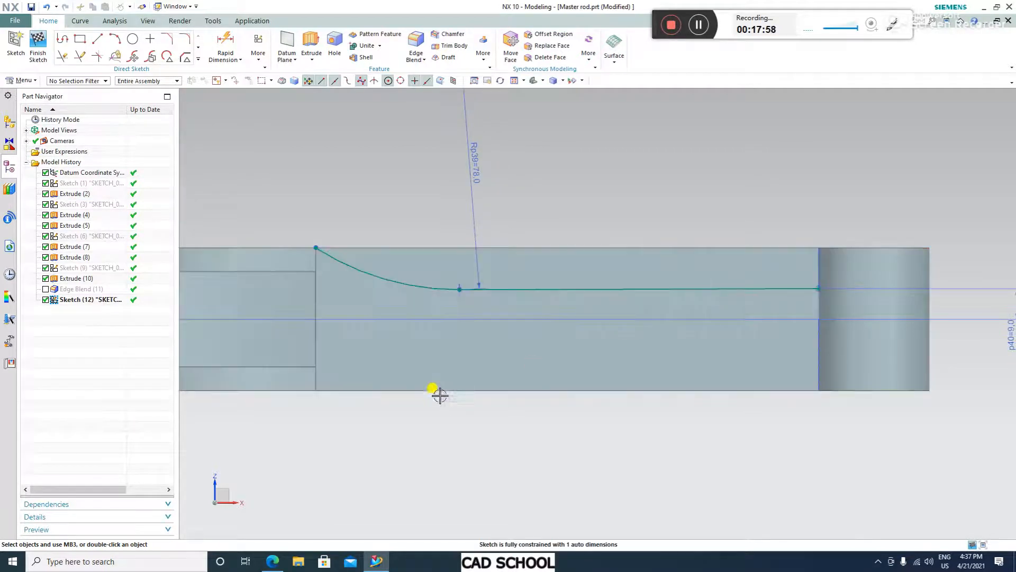
pyautogui.scroll(-2, 446, 388)
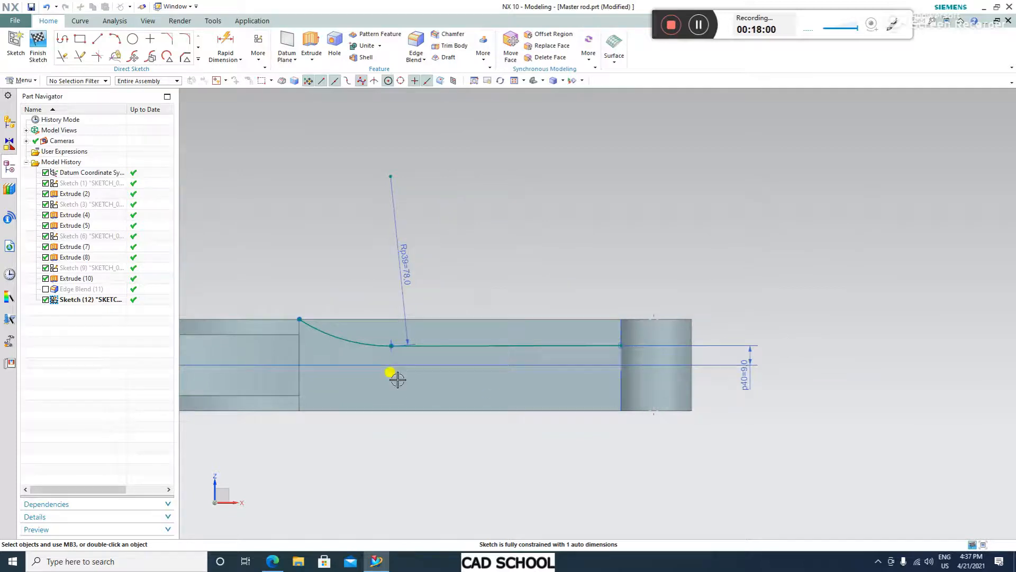
pyautogui.scroll(-1, 803, 329)
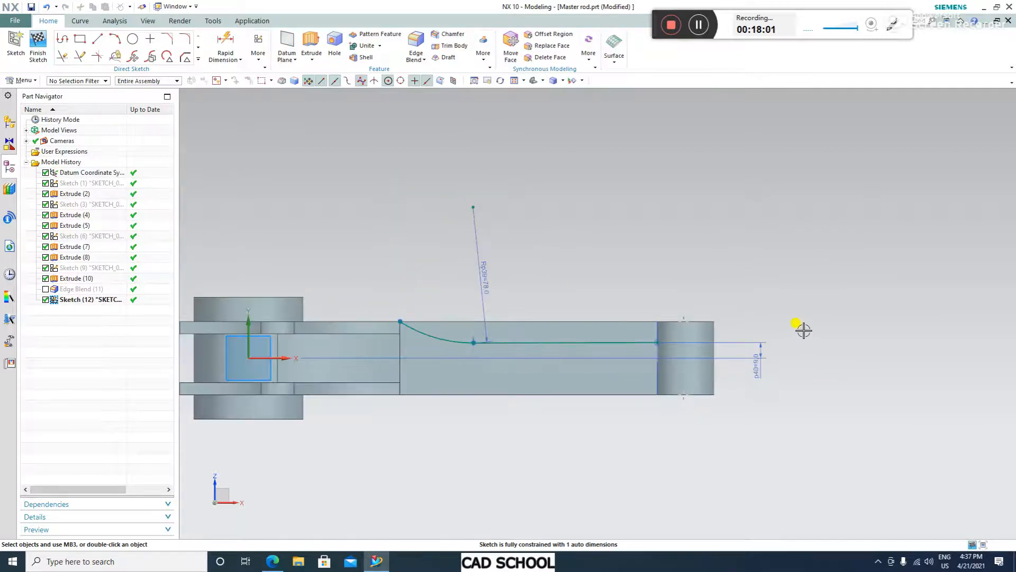
# Close the profile above the shank with a side about 24.8 mm high, a top line about 148 mm long and a side down to the line's end
pyautogui.click(63, 42)
pyautogui.click(400, 321)
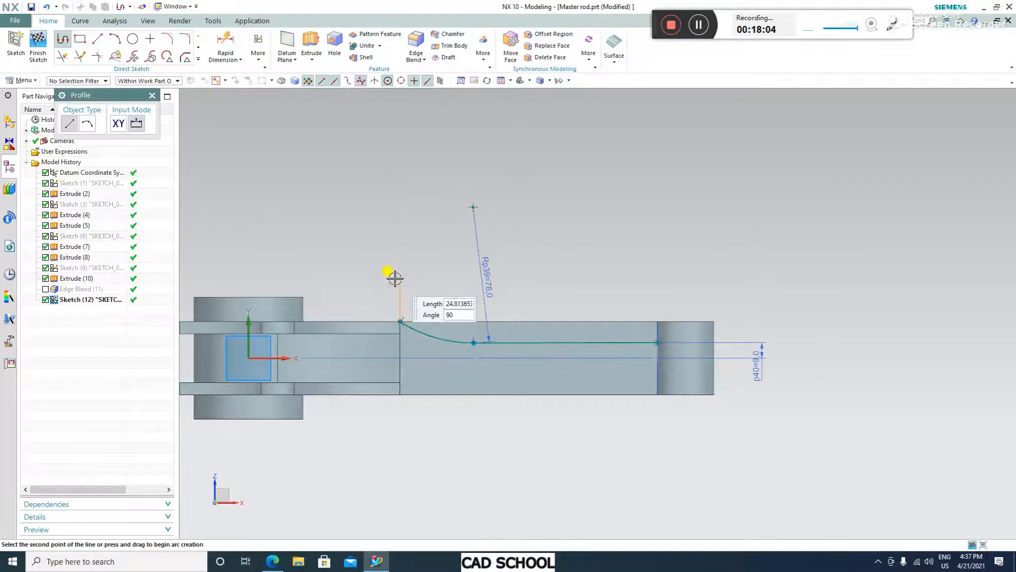
pyautogui.click(407, 279)
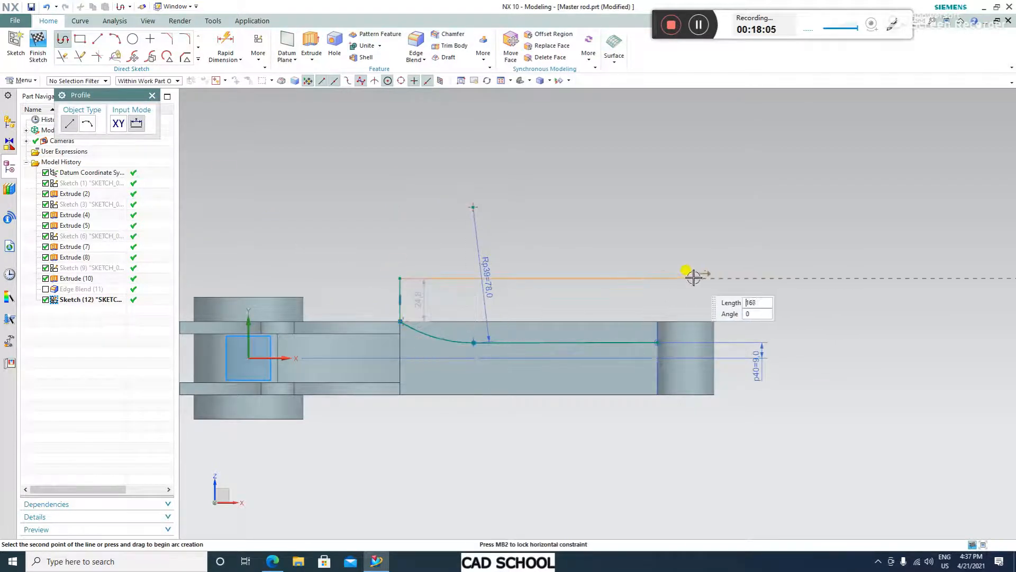
pyautogui.click(656, 277)
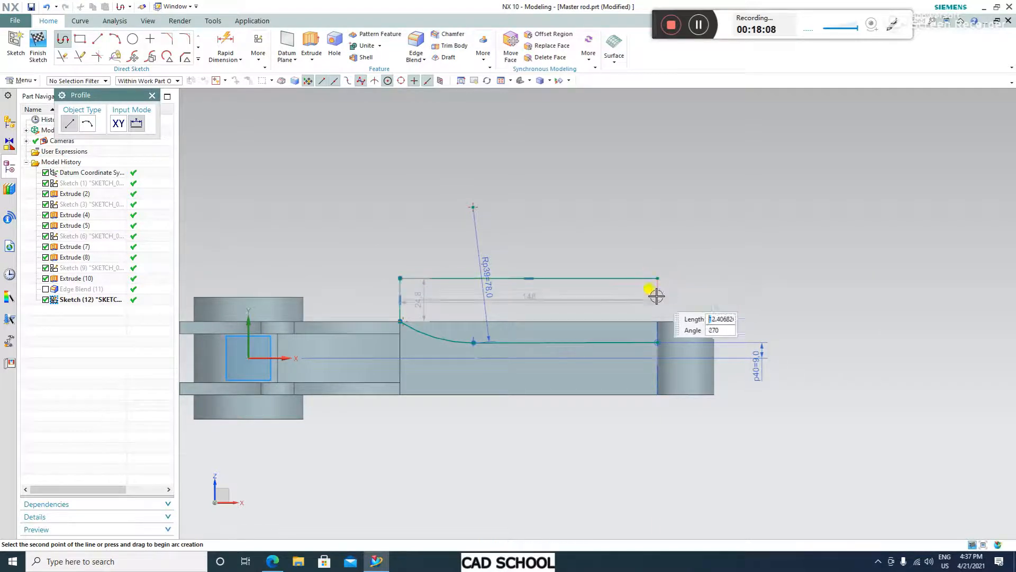
pyautogui.click(658, 342)
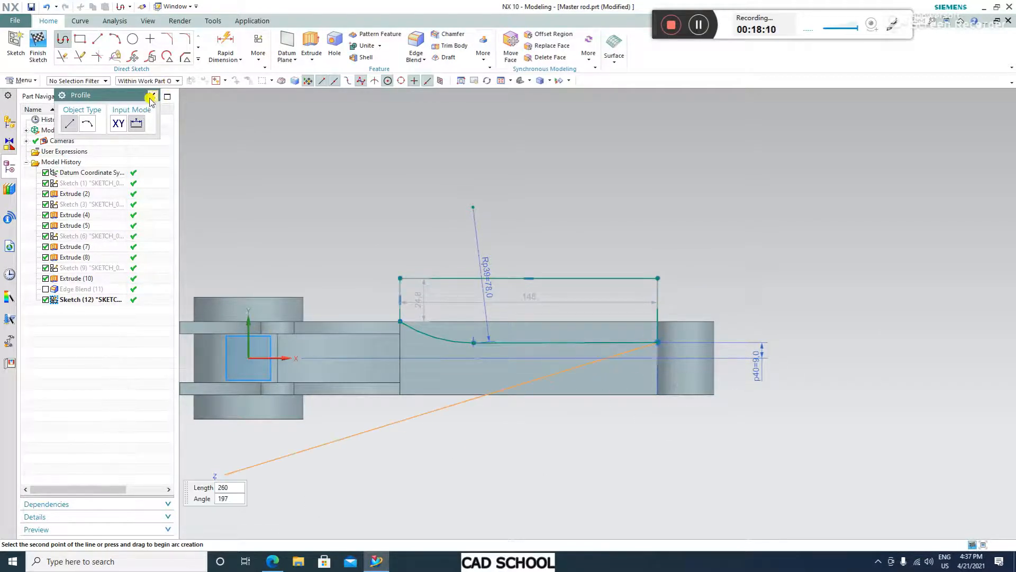
pyautogui.click(151, 97)
# Extrude the closed profile with a symmetric distance of 21 mm and subtract it from the rod body
pyautogui.scroll(-2, 648, 320)
pyautogui.moveTo(418, 255); pyautogui.dragTo(449, 284, button='middle')
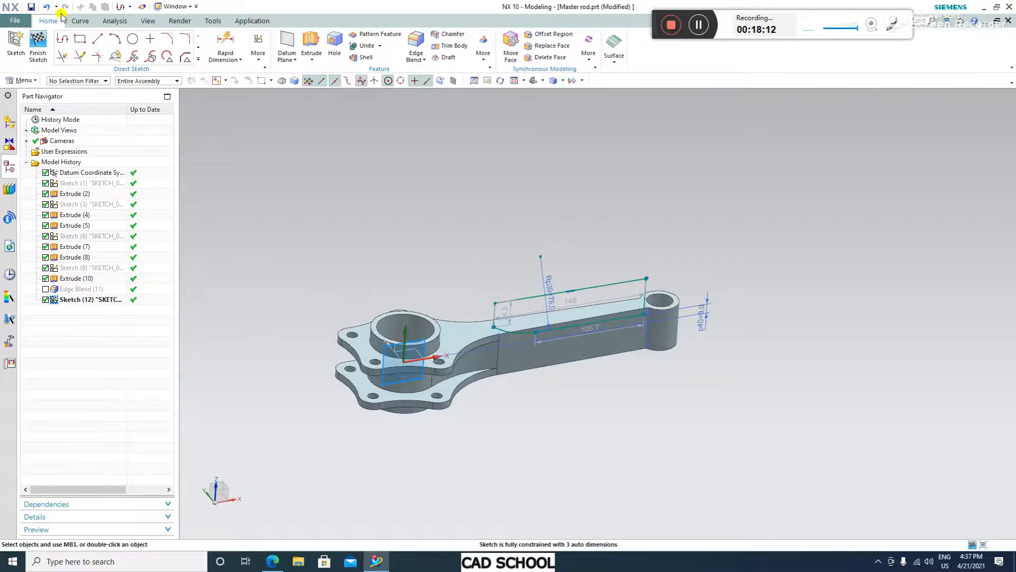
pyautogui.click(311, 45)
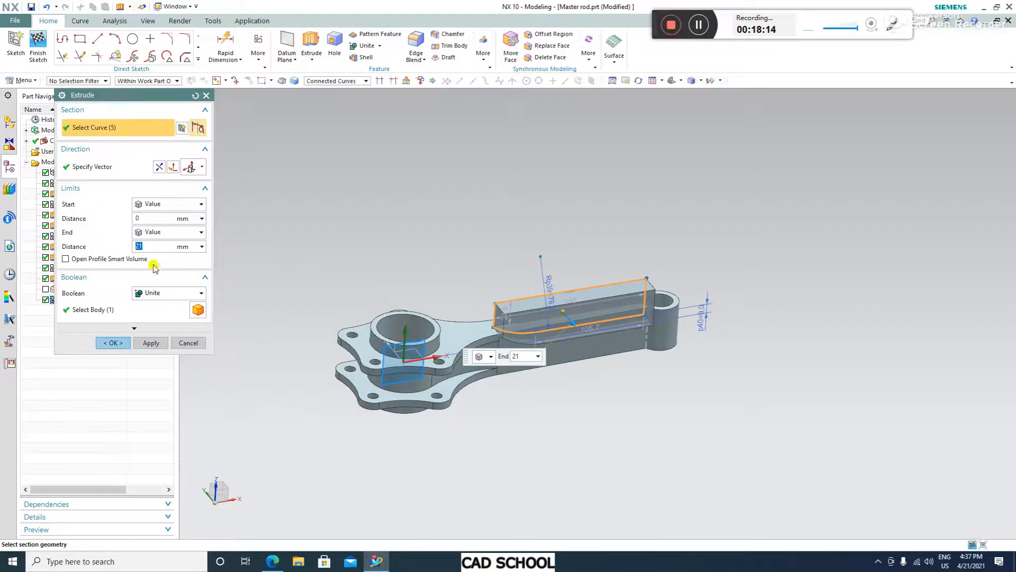
pyautogui.click(164, 232)
pyautogui.click(164, 253)
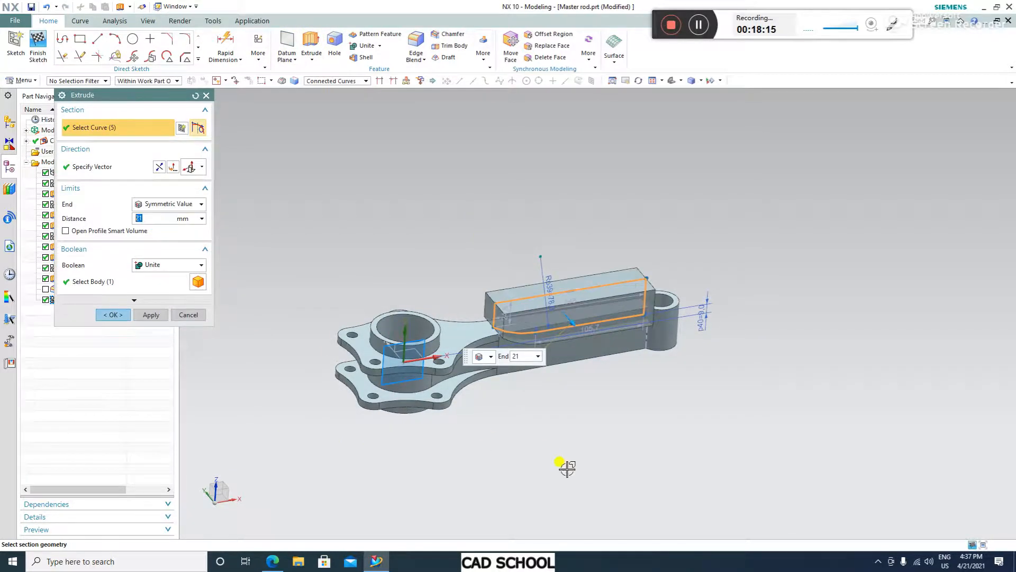
pyautogui.click(179, 266)
pyautogui.click(199, 297)
pyautogui.click(113, 314)
# Hide the profile sketch used for the shank cut
pyautogui.moveTo(290, 338); pyautogui.dragTo(679, 345, button='middle')
pyautogui.click(617, 284)
pyautogui.click(690, 268)
pyautogui.moveTo(674, 284); pyautogui.dragTo(813, 322, button='middle')
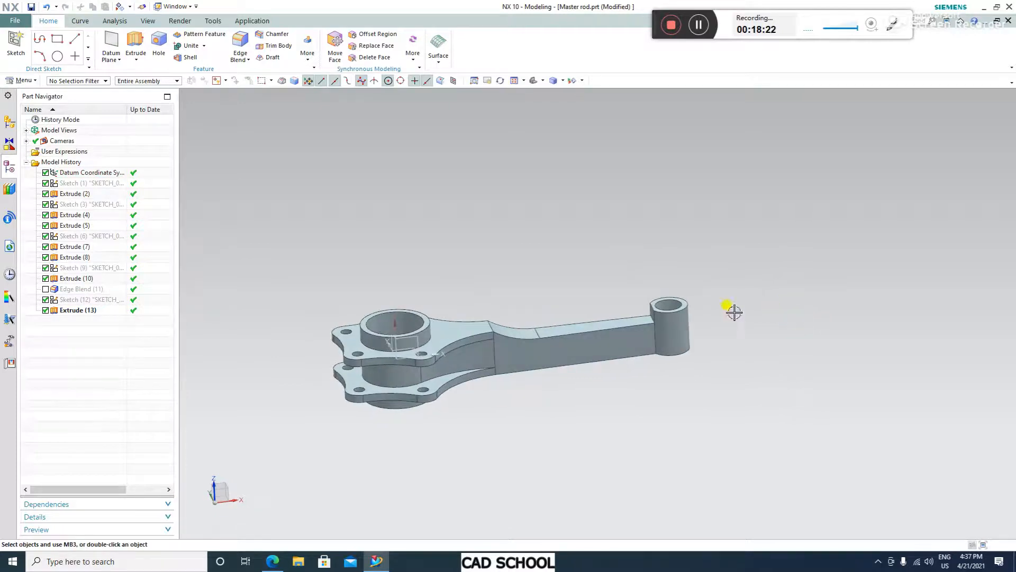
# Reopen the shank cut's profile sketch and constrain the side line next to the small end to be vertical
pyautogui.scroll(5, 657, 304)
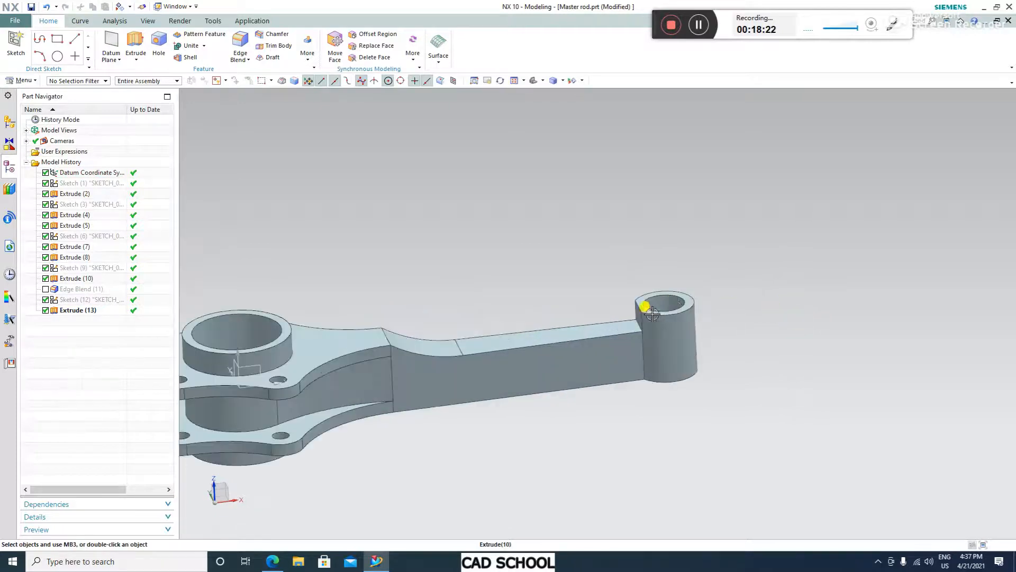
pyautogui.doubleClick(93, 300)
pyautogui.scroll(5, 762, 356)
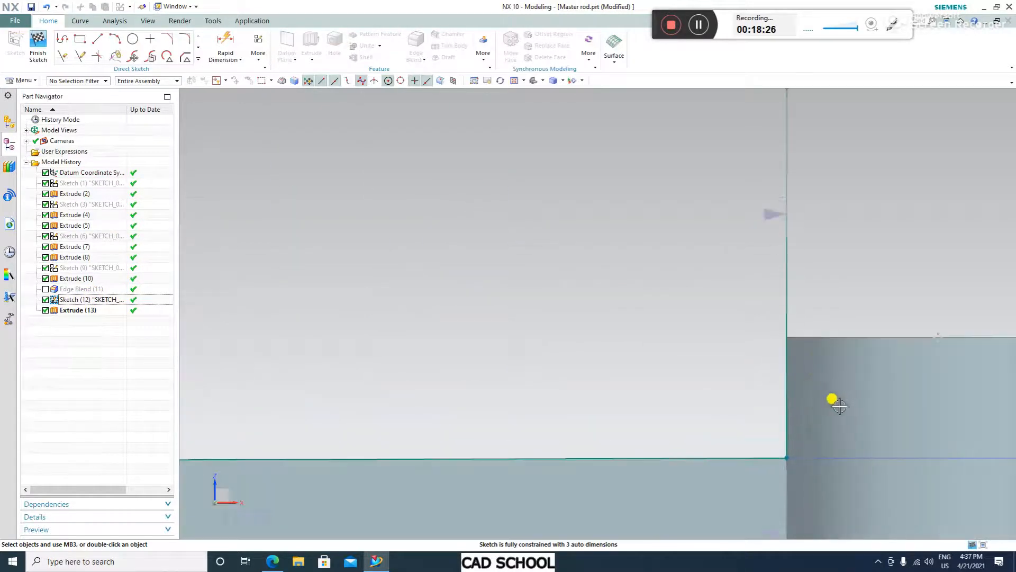
pyautogui.scroll(-3, 786, 306)
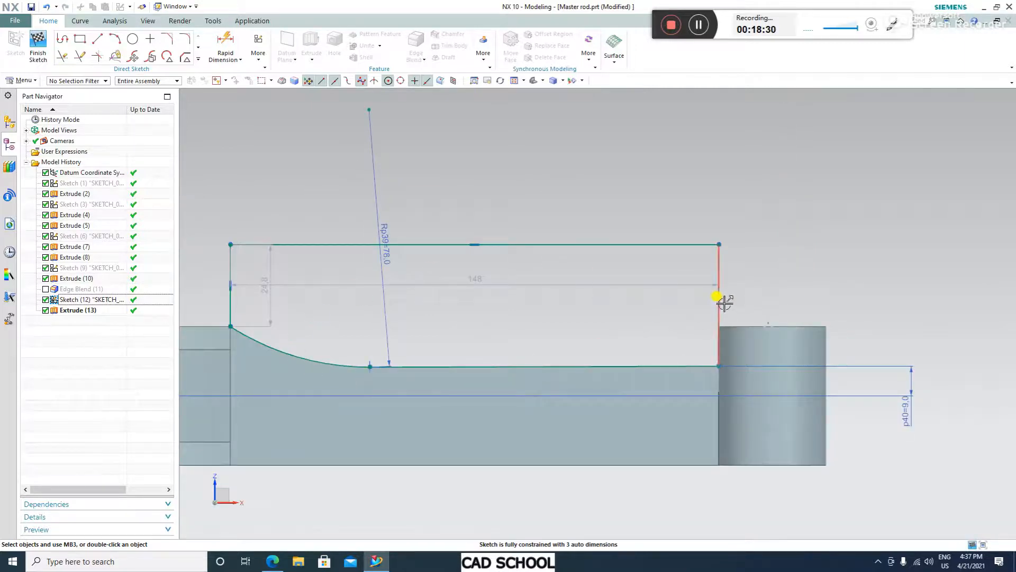
pyautogui.moveTo(716, 295)
pyautogui.mouseDown()
pyautogui.moveTo(708, 295)
pyautogui.moveTo(717, 303)
pyautogui.mouseUp()
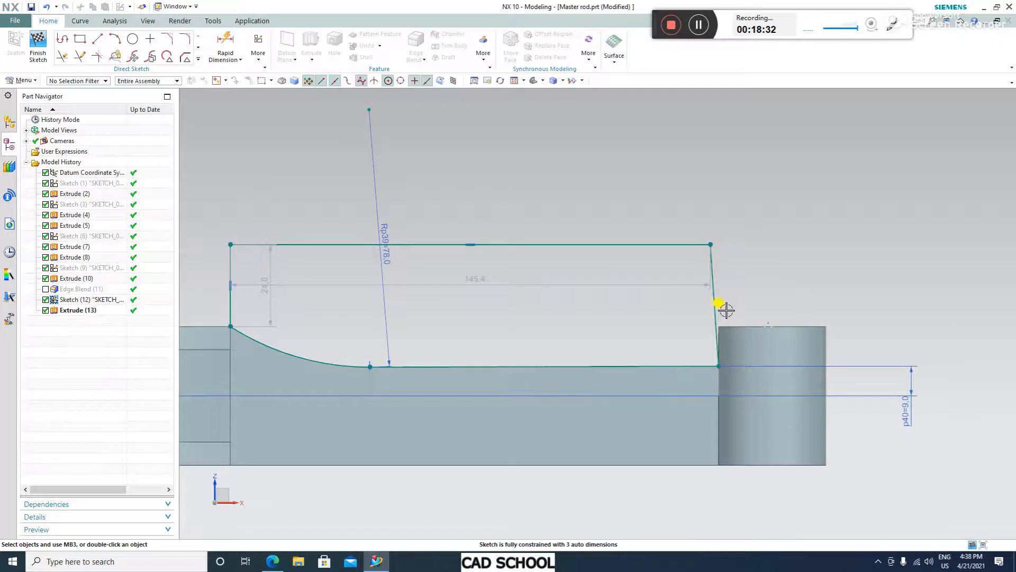
pyautogui.click(717, 307)
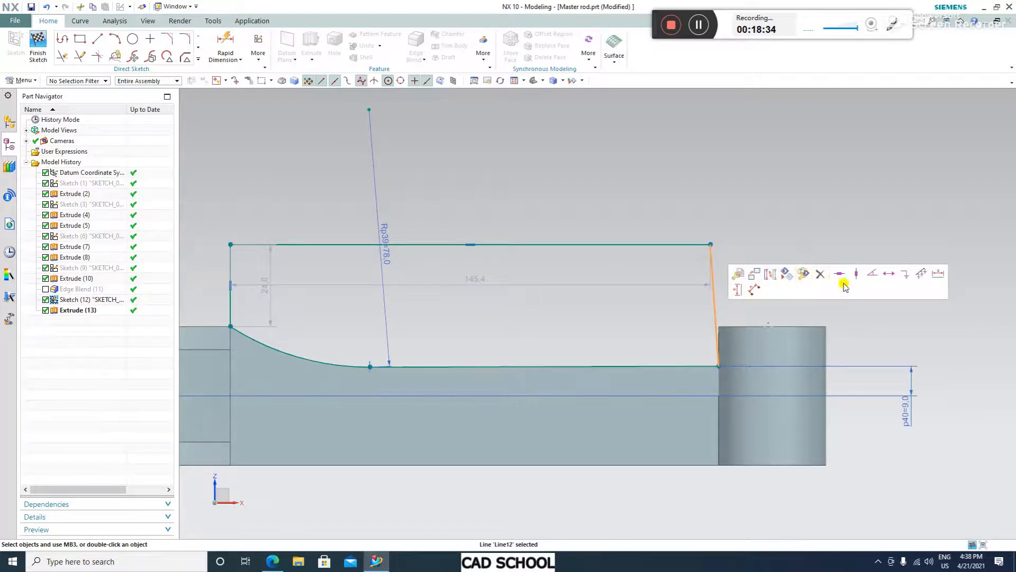
pyautogui.click(857, 273)
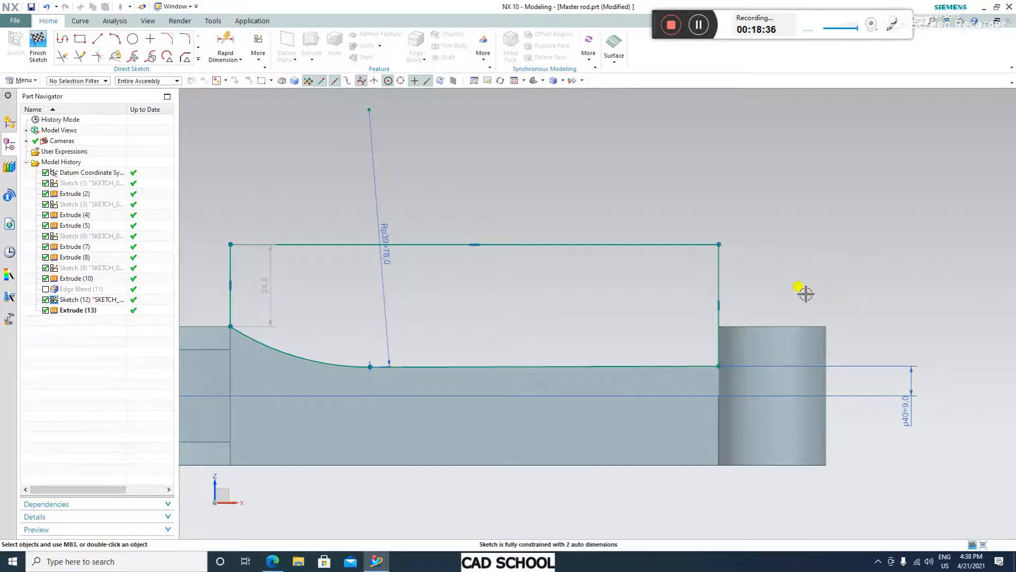
# Examine where the profile's side line meets the small end boss, and finish the sketch to inspect the cut there
pyautogui.scroll(3, 719, 323)
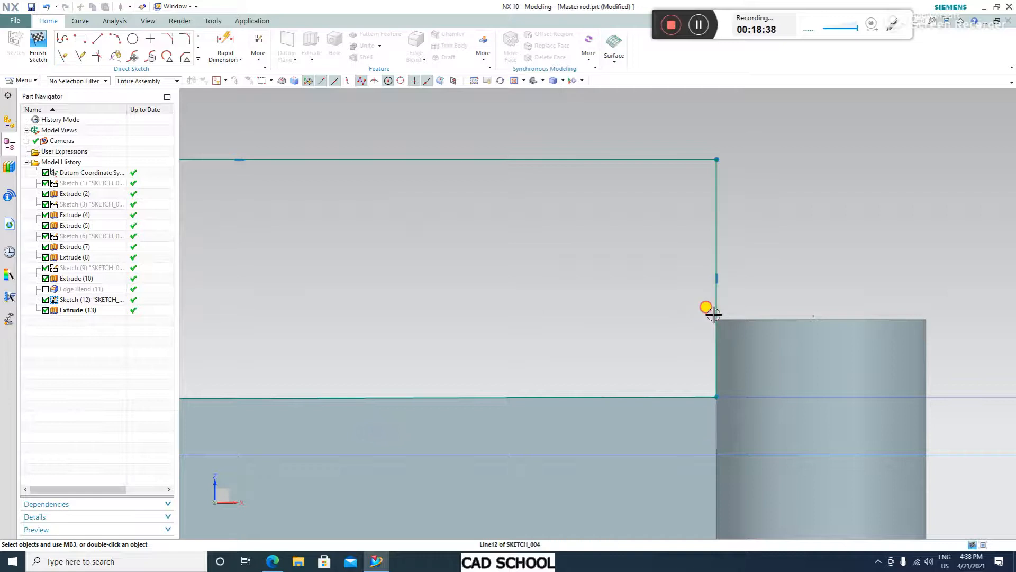
pyautogui.scroll(3, 740, 313)
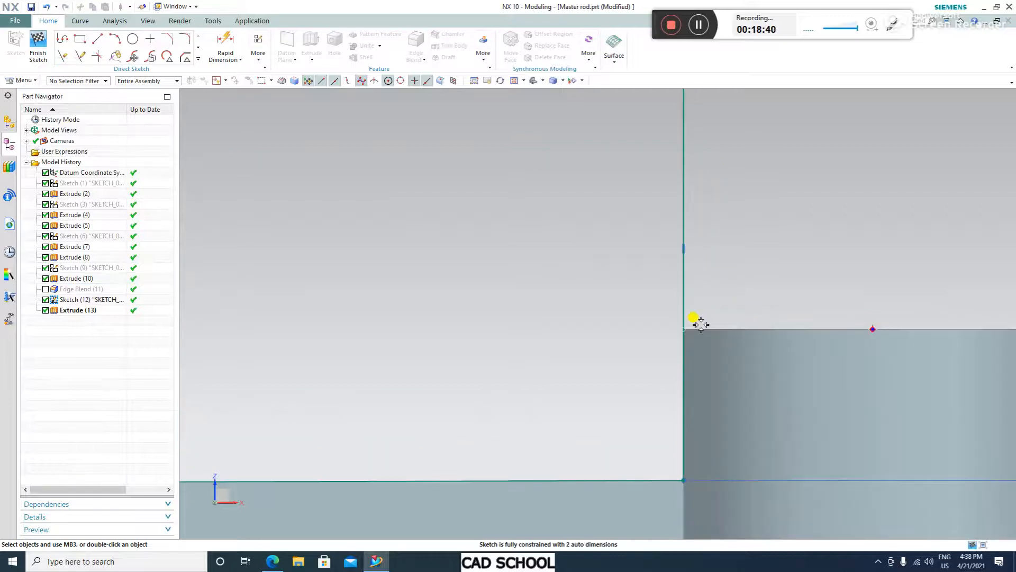
pyautogui.scroll(2, 701, 323)
pyautogui.scroll(3, 726, 321)
pyautogui.scroll(-9, 655, 428)
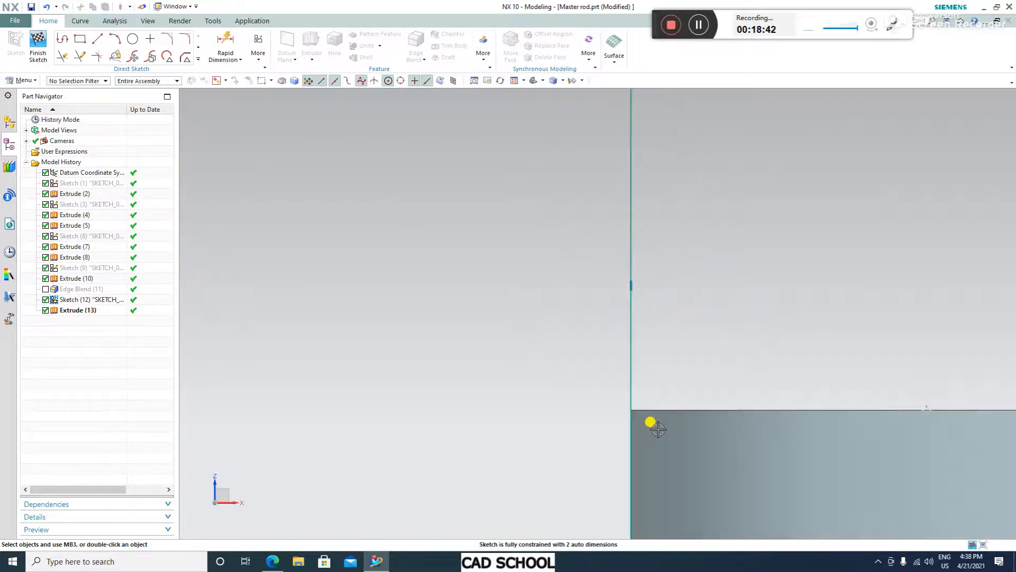
pyautogui.scroll(3, 639, 523)
pyautogui.moveTo(673, 482); pyautogui.dragTo(661, 479)
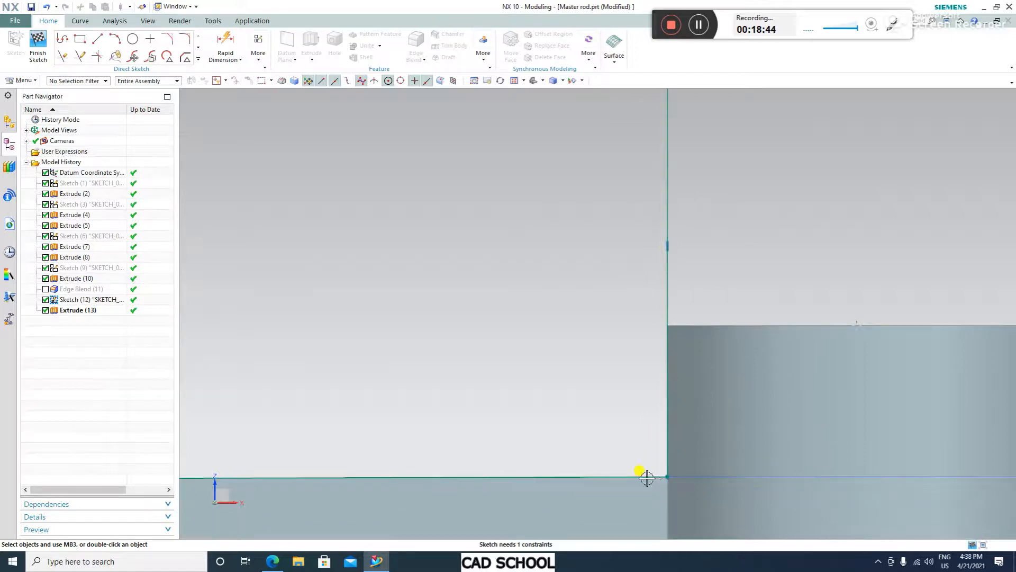
pyautogui.scroll(1, 707, 432)
pyautogui.scroll(-10, 734, 430)
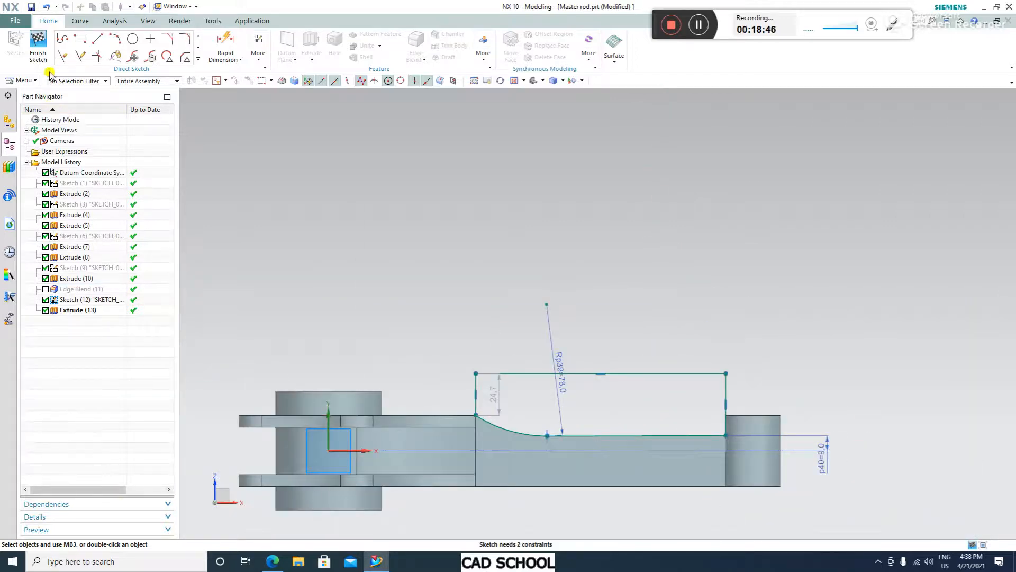
pyautogui.click(40, 52)
pyautogui.moveTo(847, 278)
pyautogui.mouseDown(button='middle')
pyautogui.moveTo(914, 347)
pyautogui.moveTo(903, 371)
pyautogui.mouseUp(button='middle')
pyautogui.scroll(4, 728, 438)
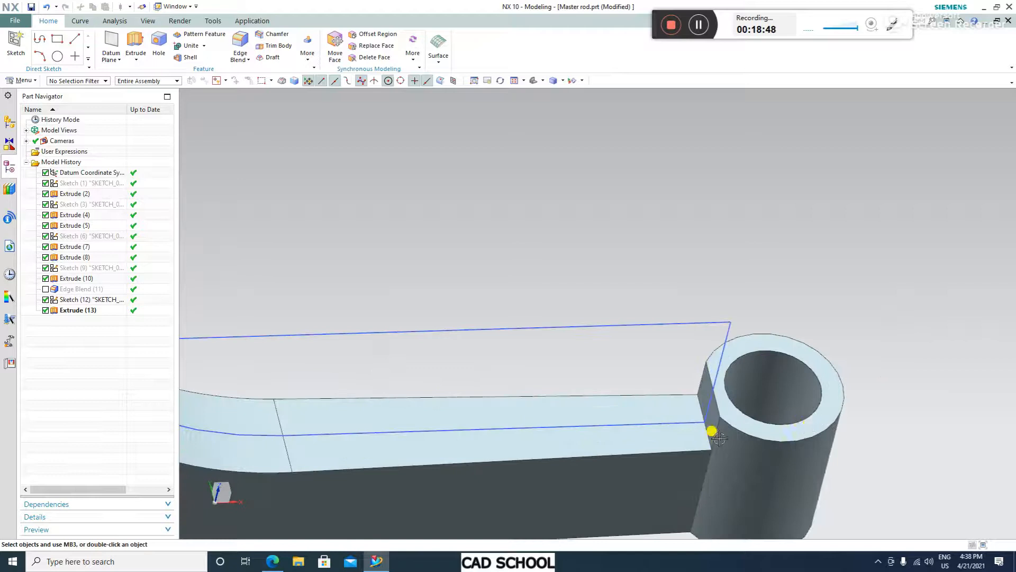
pyautogui.scroll(-5, 806, 431)
pyautogui.click(701, 28)
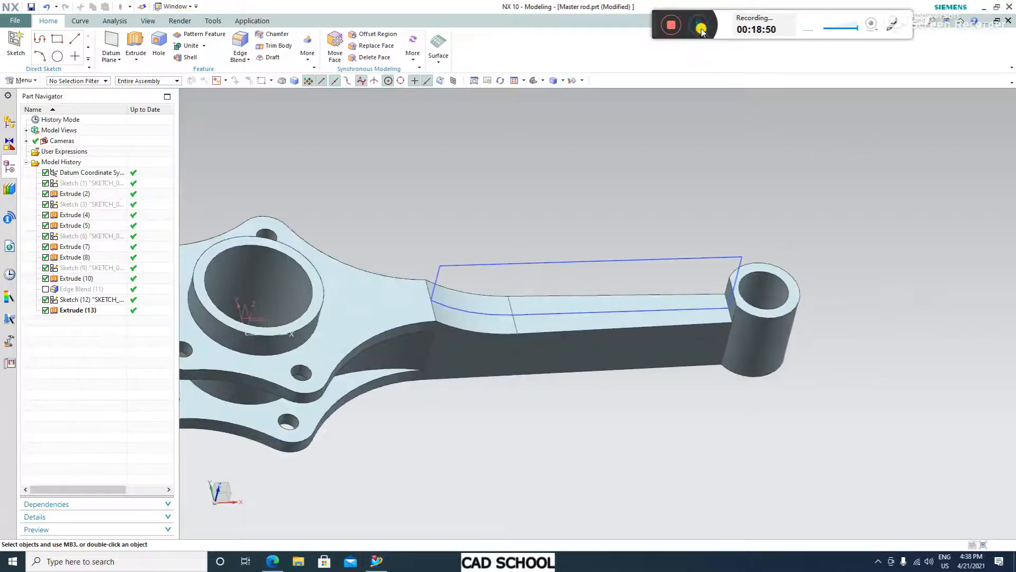
pyautogui.scroll(-2, 593, 237)
# Delete the shank's extruded cut and, in its profile sketch, both side lines and the top line
pyautogui.rightClick(94, 310)
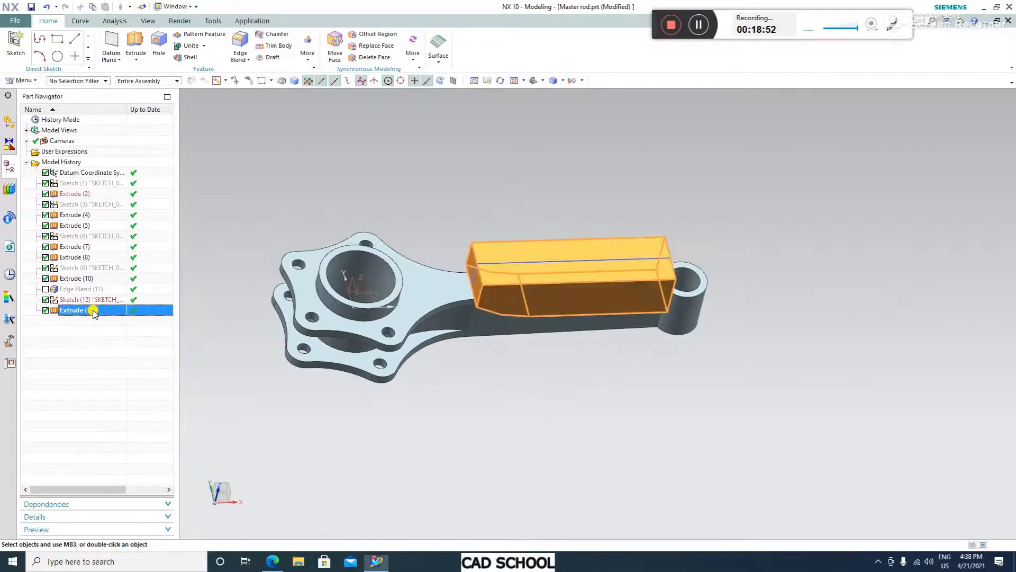
pyautogui.click(185, 323)
pyautogui.doubleClick(518, 262)
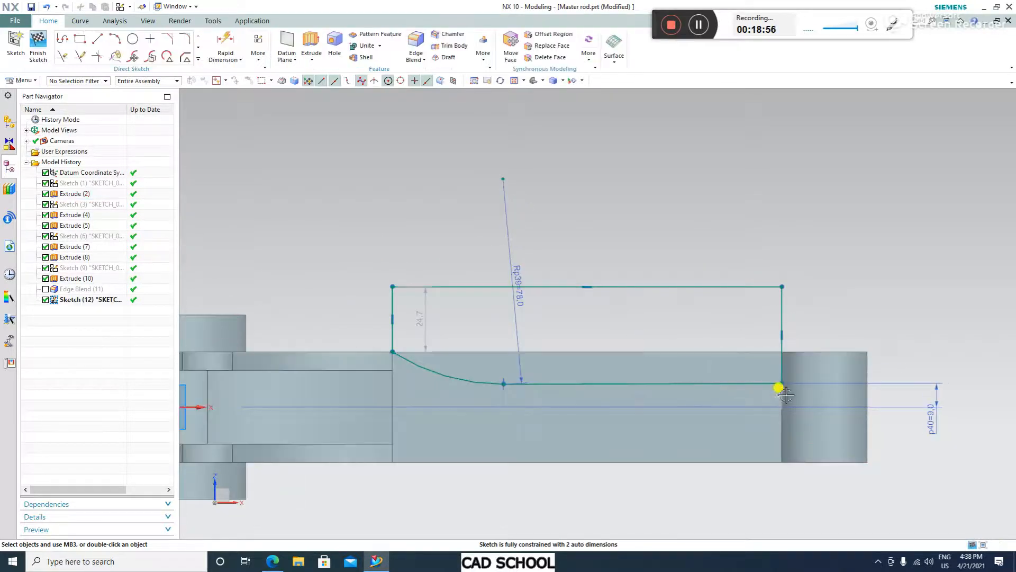
pyautogui.click(783, 311)
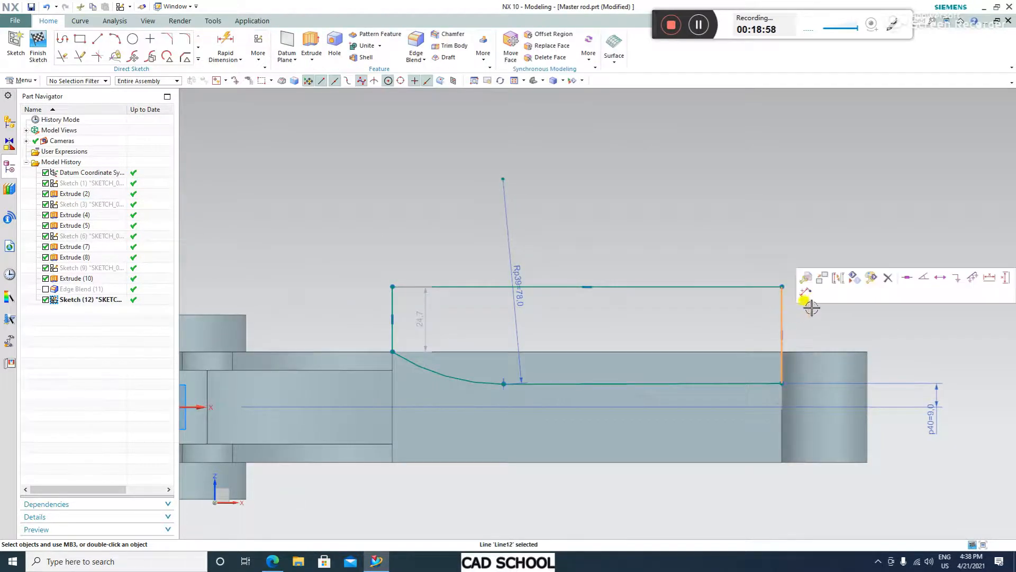
pyautogui.click(890, 278)
pyautogui.click(751, 287)
pyautogui.click(396, 336)
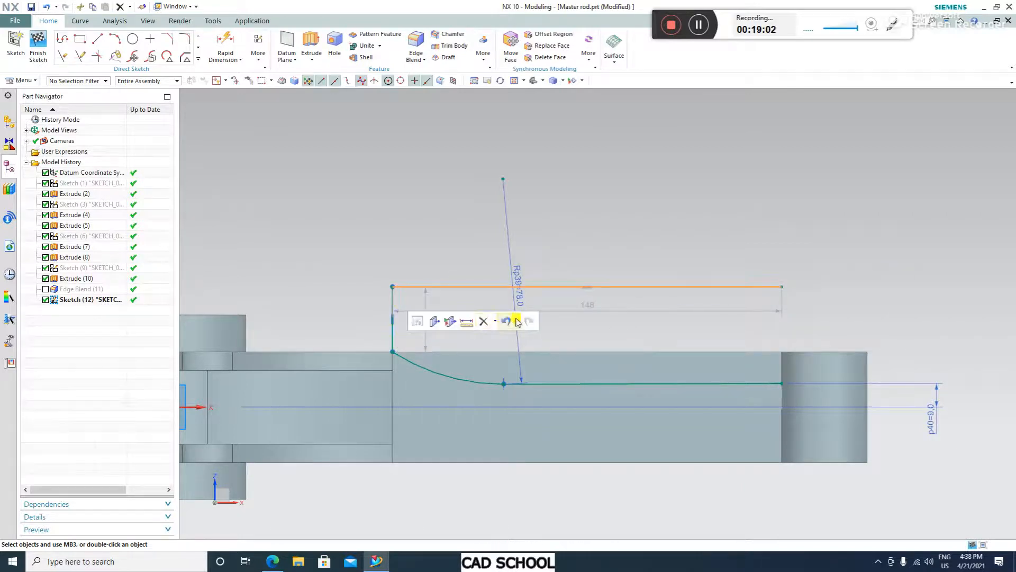
pyautogui.click(484, 320)
pyautogui.click(395, 289)
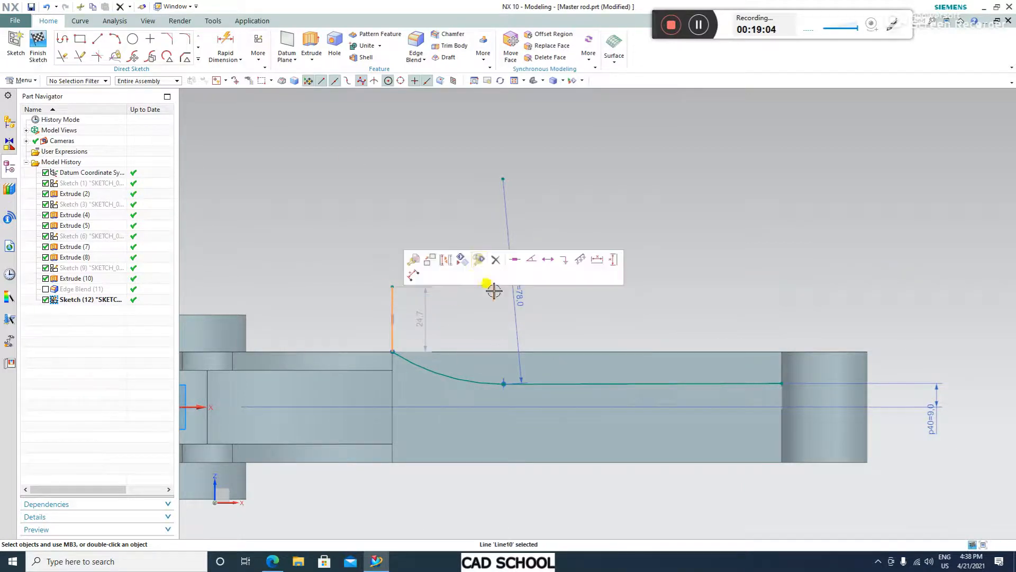
pyautogui.click(494, 260)
# Project the shank's upper edge into the profile sketch
pyautogui.click(198, 58)
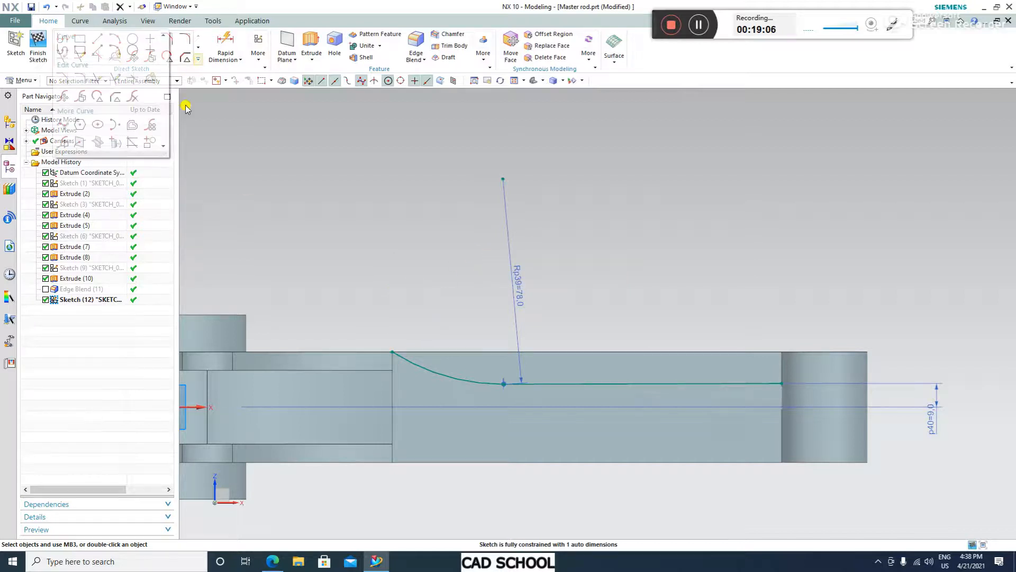
pyautogui.click(116, 142)
pyautogui.click(571, 350)
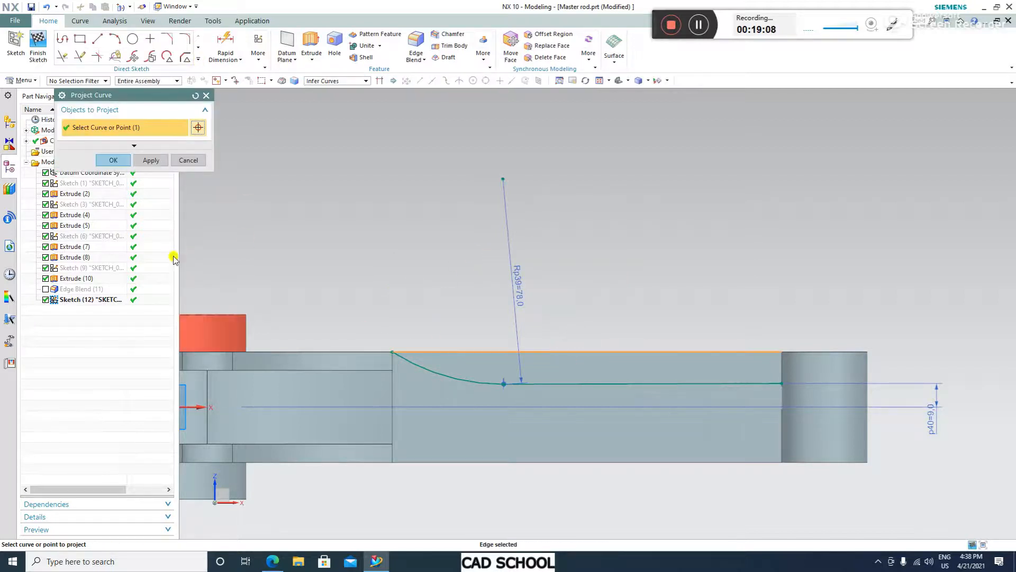
pyautogui.click(114, 159)
# Close the profile with a vertical line about 12 mm long from the projected edge to the lower line's end, and finish the sketch
pyautogui.click(98, 38)
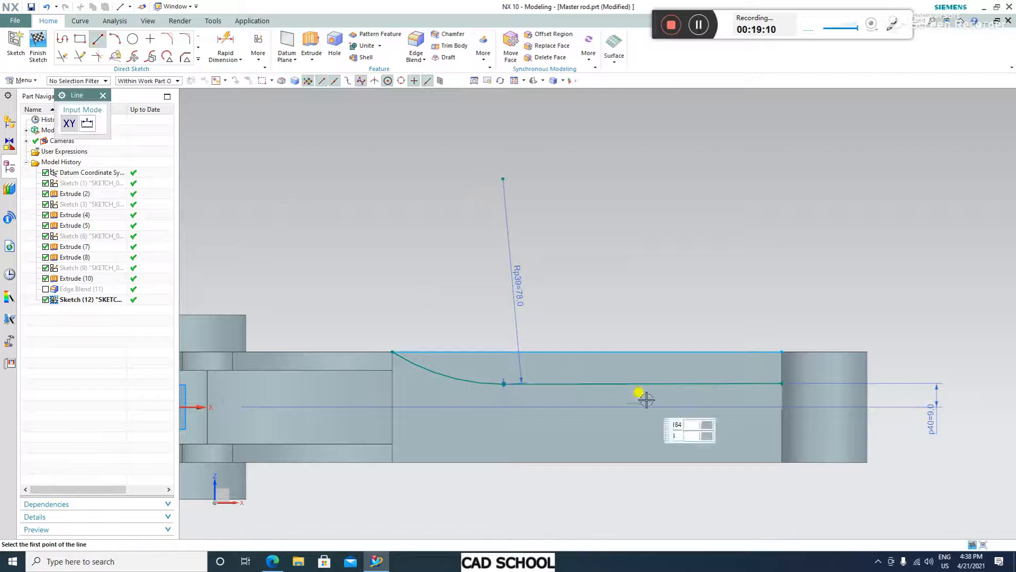
pyautogui.click(782, 351)
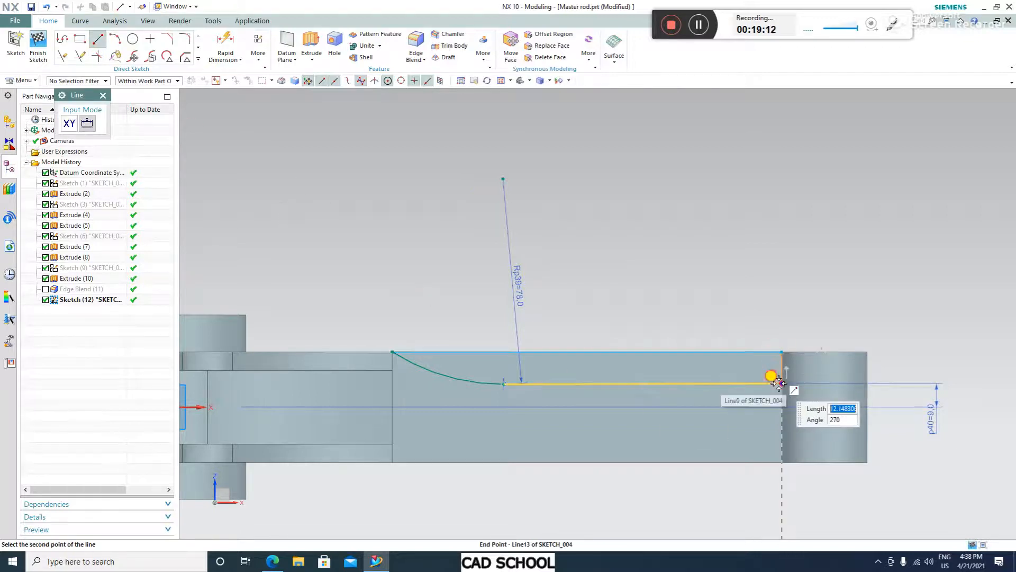
pyautogui.click(777, 382)
pyautogui.click(103, 97)
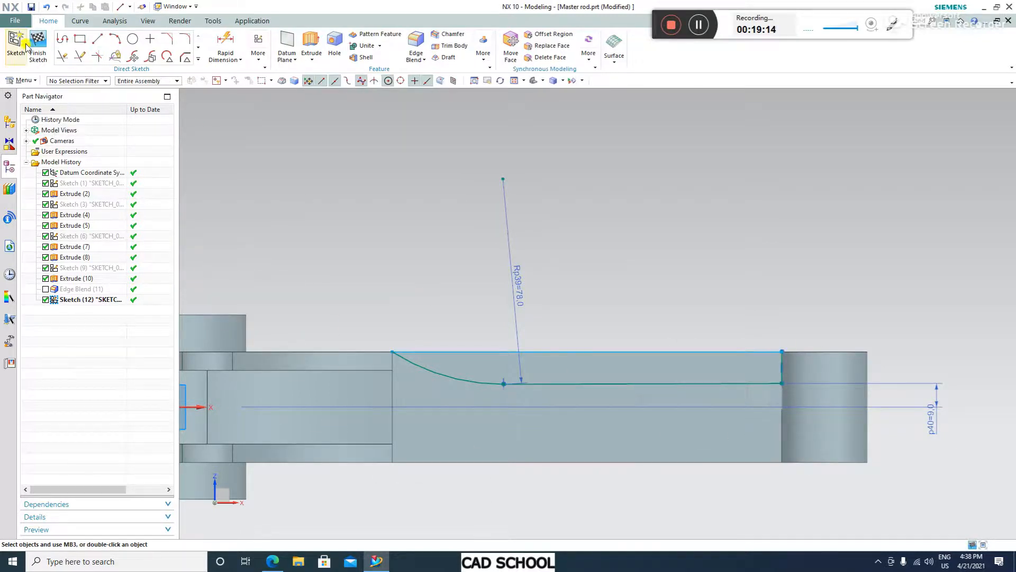
pyautogui.click(38, 45)
# Extrude the closed profile with a symmetric distance of 21 mm and subtract it from the rod body
pyautogui.moveTo(495, 265)
pyautogui.mouseDown(button='middle')
pyautogui.moveTo(517, 285)
pyautogui.moveTo(526, 326)
pyautogui.mouseUp(button='middle')
pyautogui.click(525, 342)
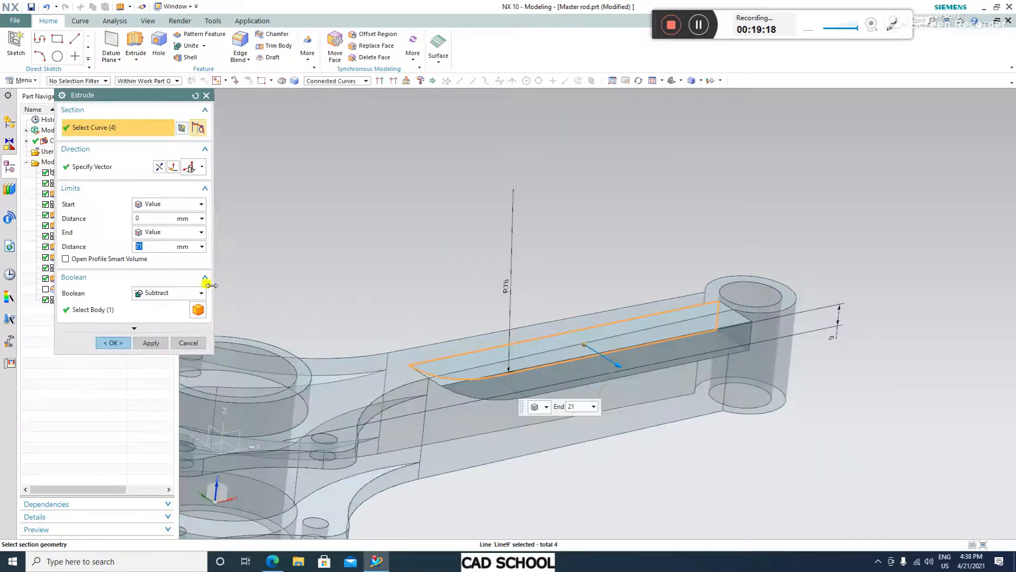
pyautogui.click(159, 232)
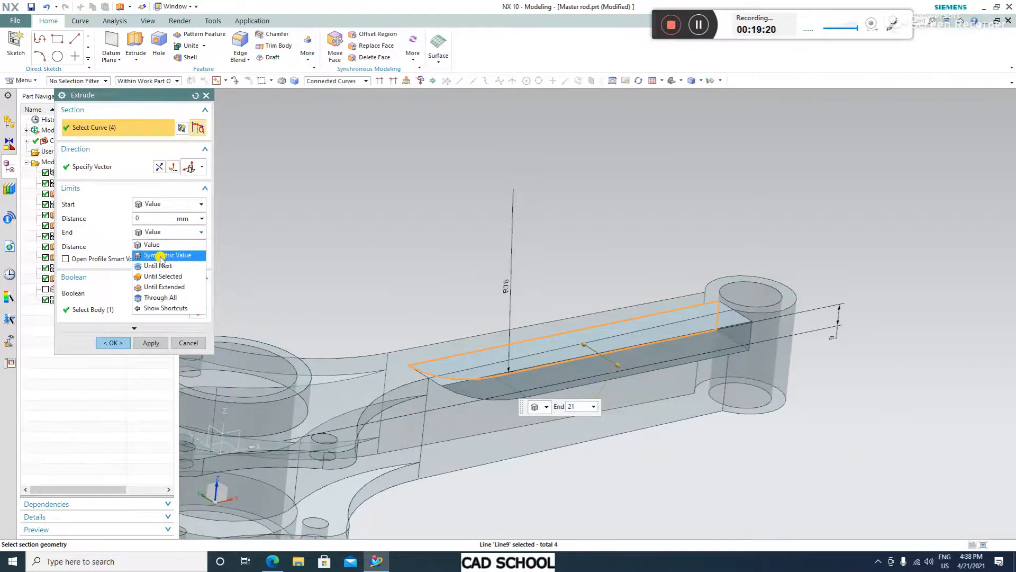
pyautogui.click(159, 252)
pyautogui.click(113, 314)
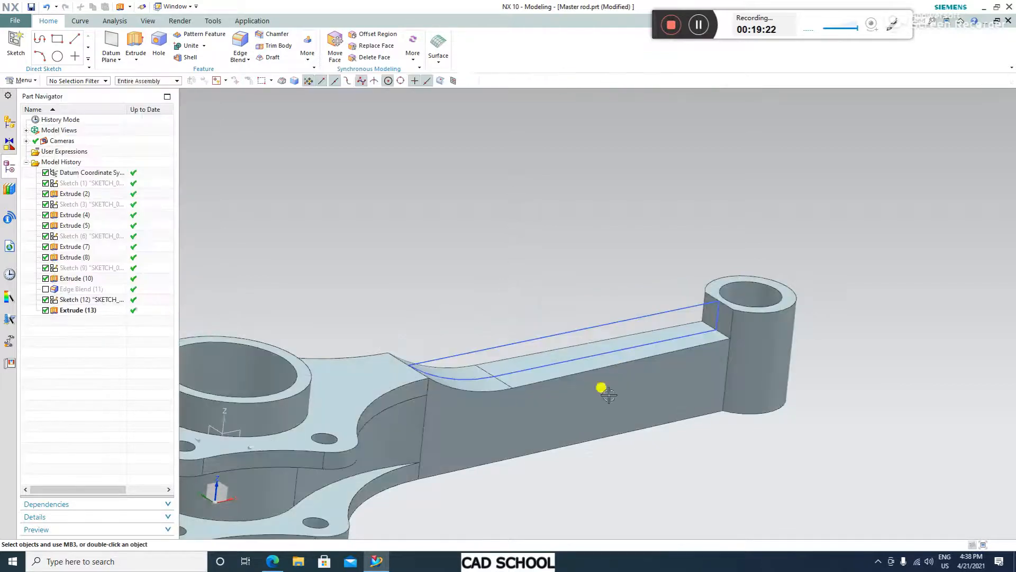
# Hide the profile sketch above the shank
pyautogui.moveTo(943, 363); pyautogui.dragTo(930, 362, button='middle')
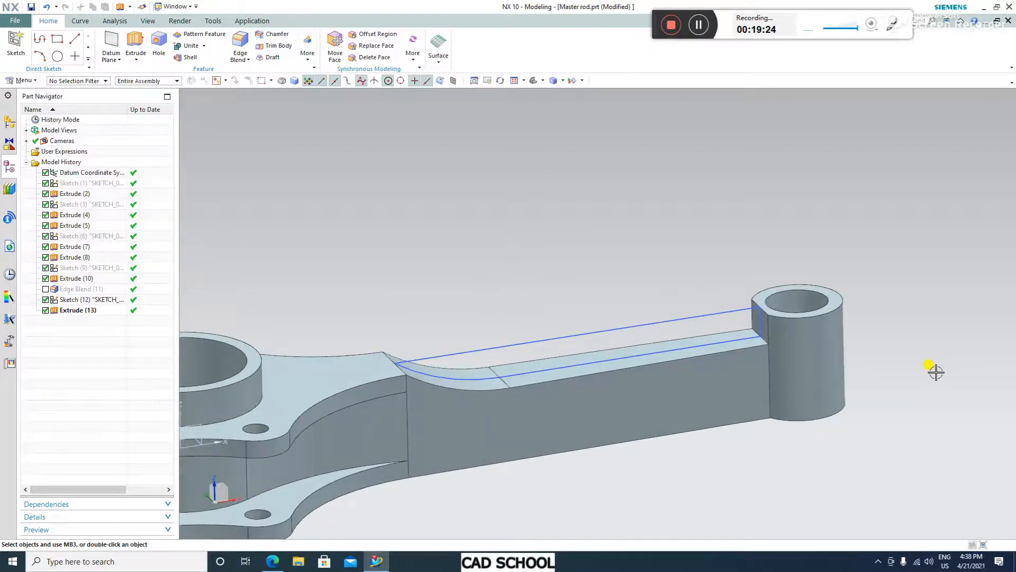
pyautogui.scroll(3, 814, 327)
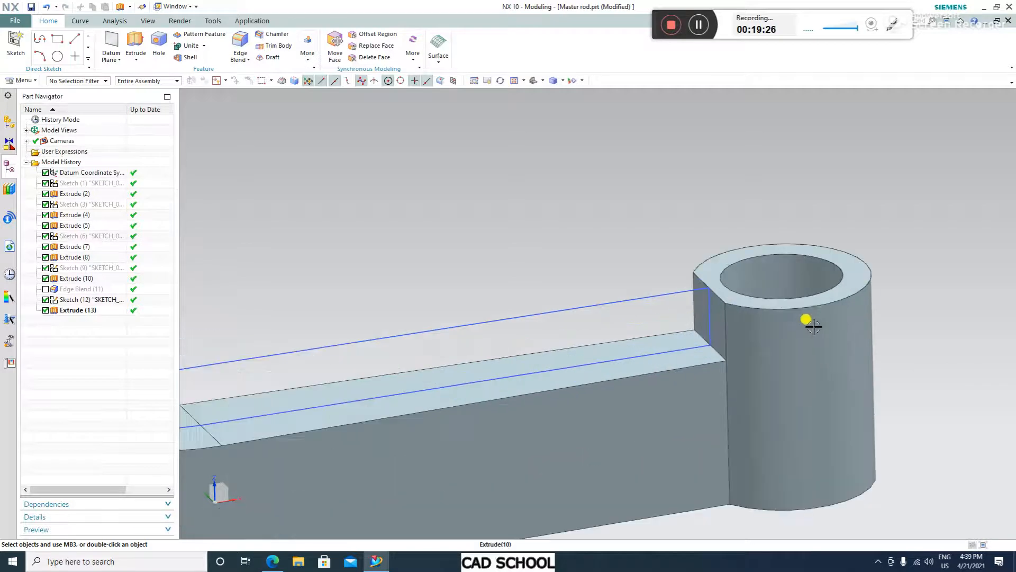
pyautogui.scroll(-3, 531, 375)
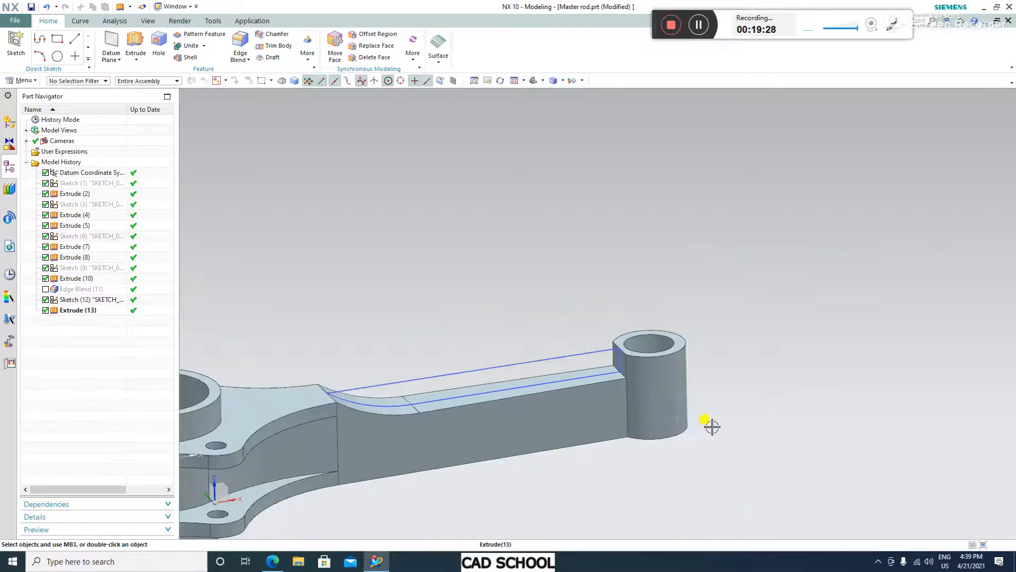
pyautogui.scroll(1, 771, 435)
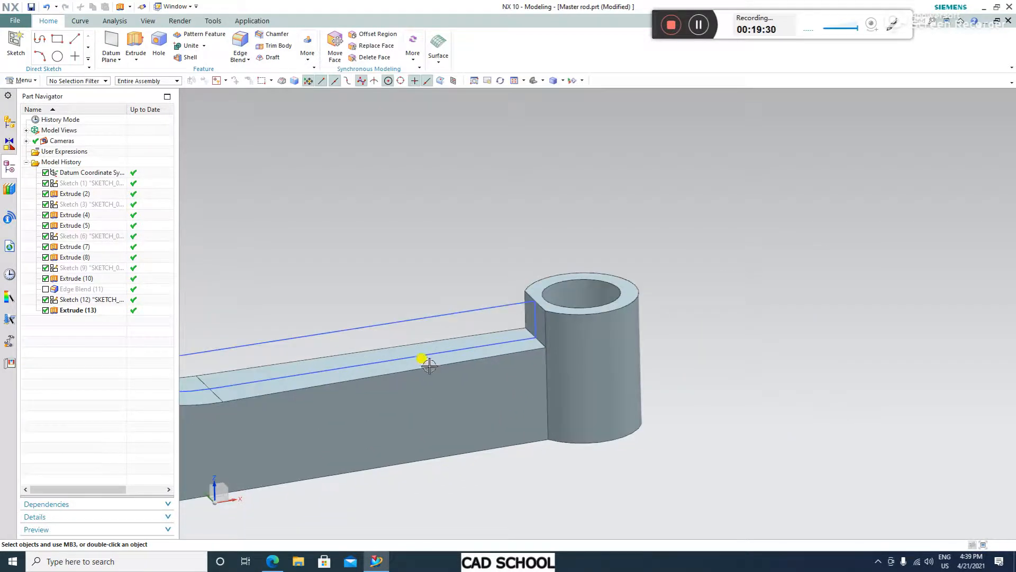
pyautogui.click(450, 314)
pyautogui.click(521, 298)
pyautogui.scroll(-3, 720, 314)
pyautogui.scroll(1, 720, 313)
pyautogui.moveTo(720, 314)
pyautogui.mouseDown(button='middle')
pyautogui.moveTo(735, 291)
pyautogui.moveTo(726, 304)
pyautogui.moveTo(744, 309)
pyautogui.moveTo(721, 300)
pyautogui.moveTo(752, 320)
pyautogui.mouseUp(button='middle')
# Show Sketch (9) at the small end boss
pyautogui.click(106, 267)
pyautogui.rightClick(106, 267)
pyautogui.click(141, 220)
pyautogui.scroll(-2, 601, 220)
pyautogui.scroll(3, 632, 329)
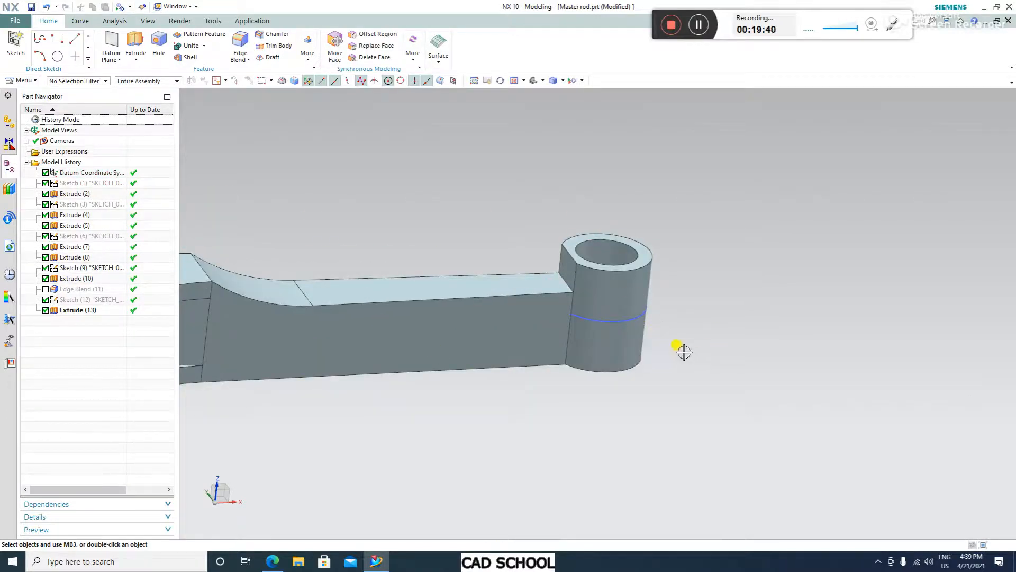
pyautogui.scroll(-2, 748, 347)
pyautogui.scroll(2, 700, 359)
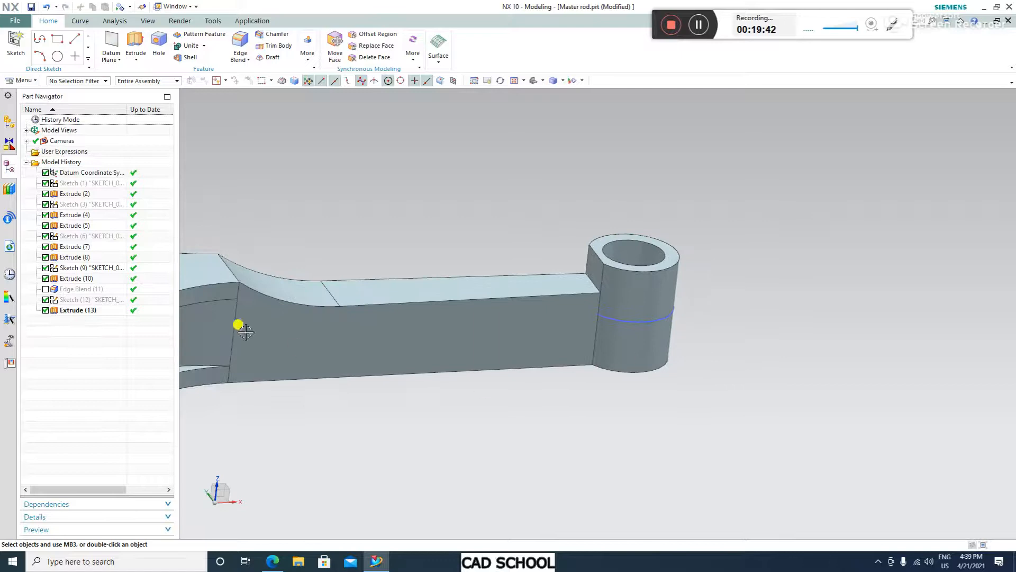
# Mirror the shank's extruded cut about the horizontal XY datum plane with Mirror Feature
pyautogui.click(307, 44)
pyautogui.click(366, 131)
pyautogui.click(340, 279)
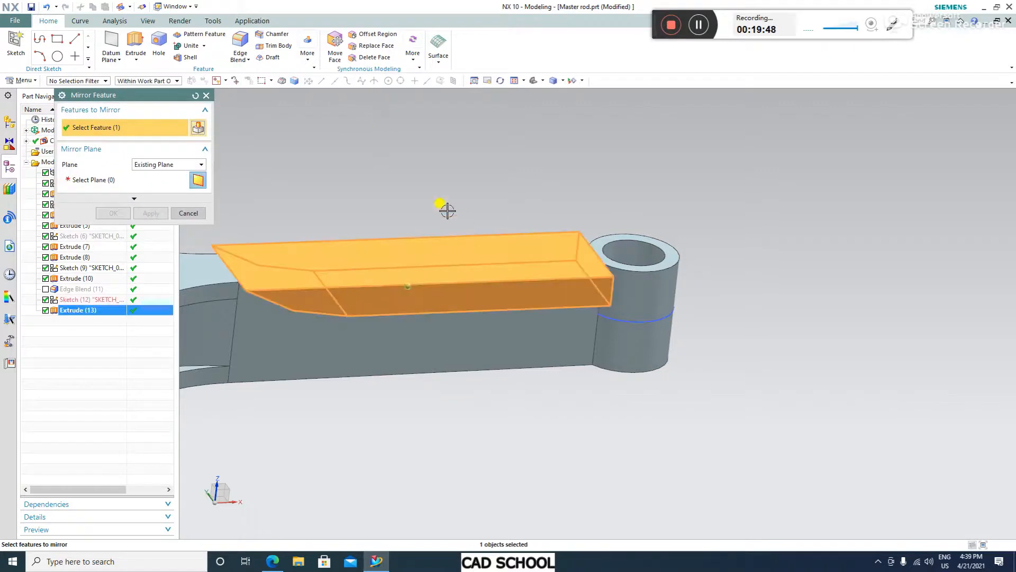
pyautogui.scroll(-5, 459, 218)
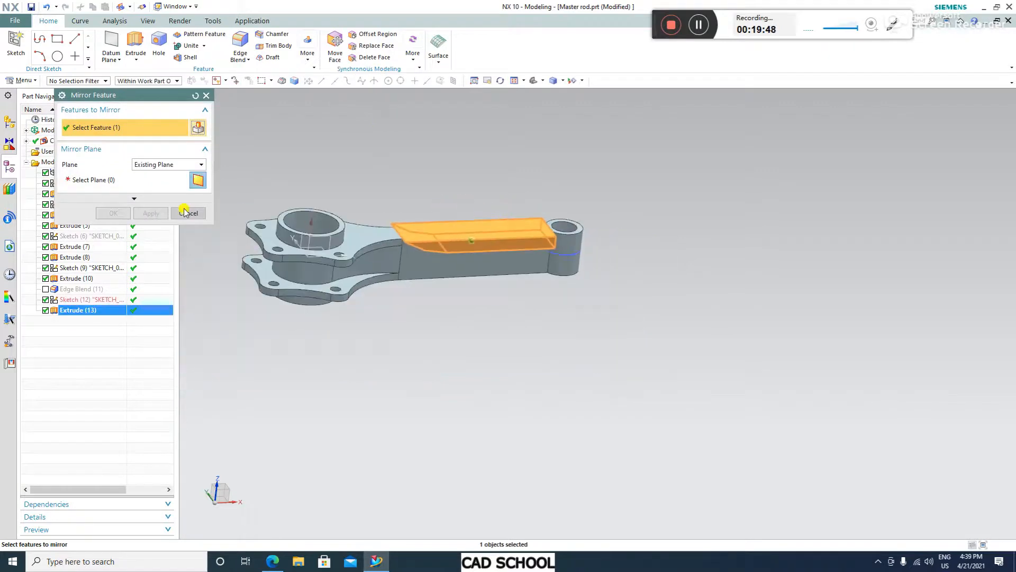
pyautogui.click(322, 248)
pyautogui.click(113, 213)
pyautogui.moveTo(699, 239); pyautogui.dragTo(592, 249, button='middle')
pyautogui.scroll(3, 599, 252)
pyautogui.moveTo(659, 269); pyautogui.dragTo(650, 305, button='middle')
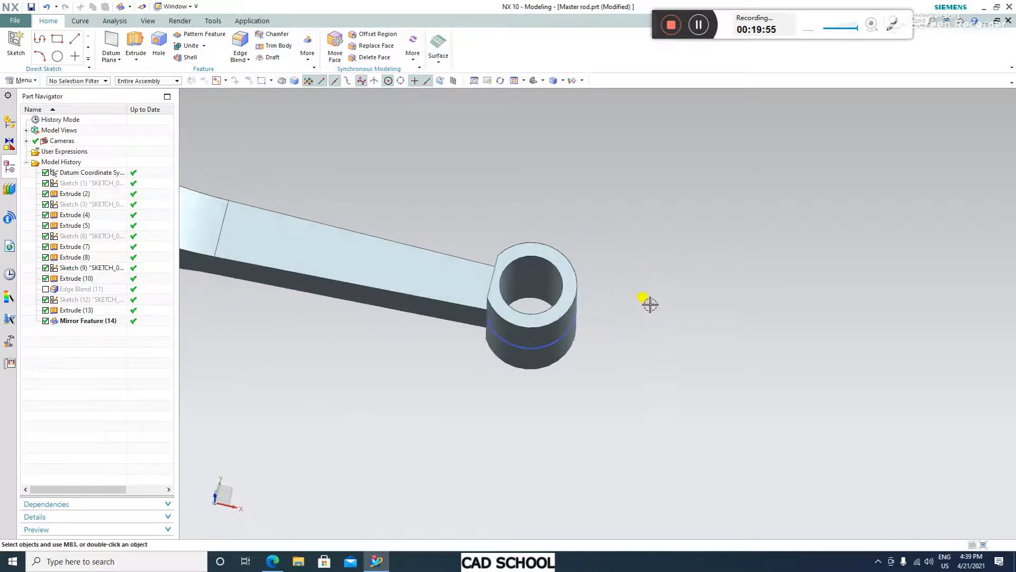
# Show the hidden Sketch (1) containing the rod's base profile and small end circle
pyautogui.click(89, 238)
pyautogui.click(90, 205)
pyautogui.rightClick(89, 202)
pyautogui.click(79, 183)
pyautogui.rightClick(80, 183)
pyautogui.click(104, 190)
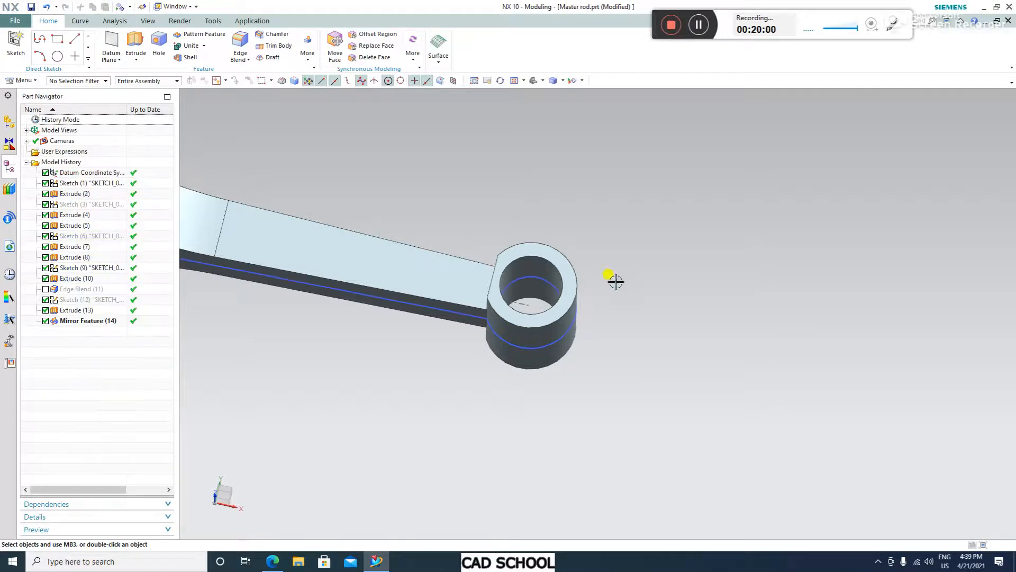
# Extrude the small end's two concentric circles with a symmetric distance of 21 mm and unite the ring with the rod body
pyautogui.click(135, 45)
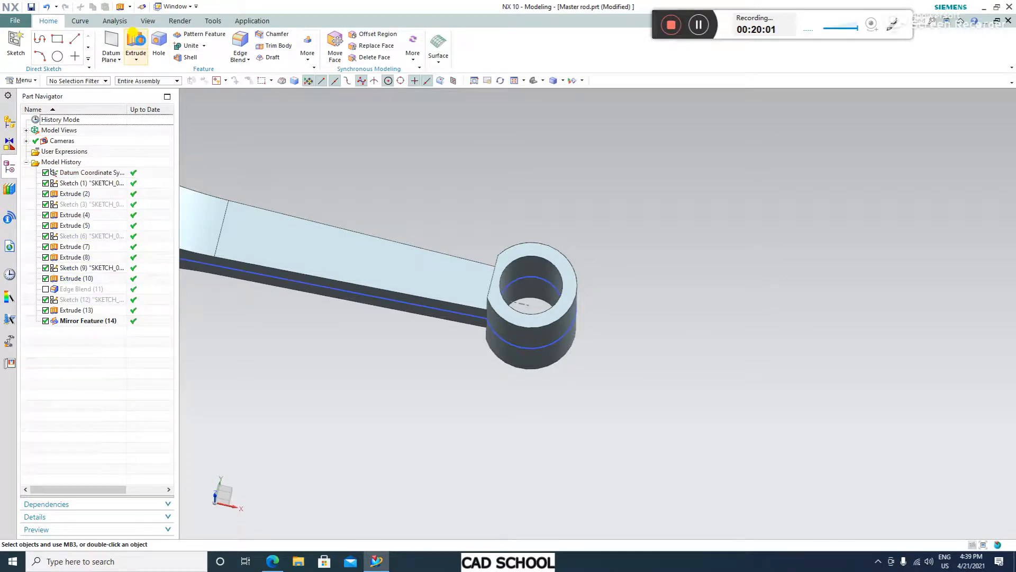
pyautogui.click(551, 334)
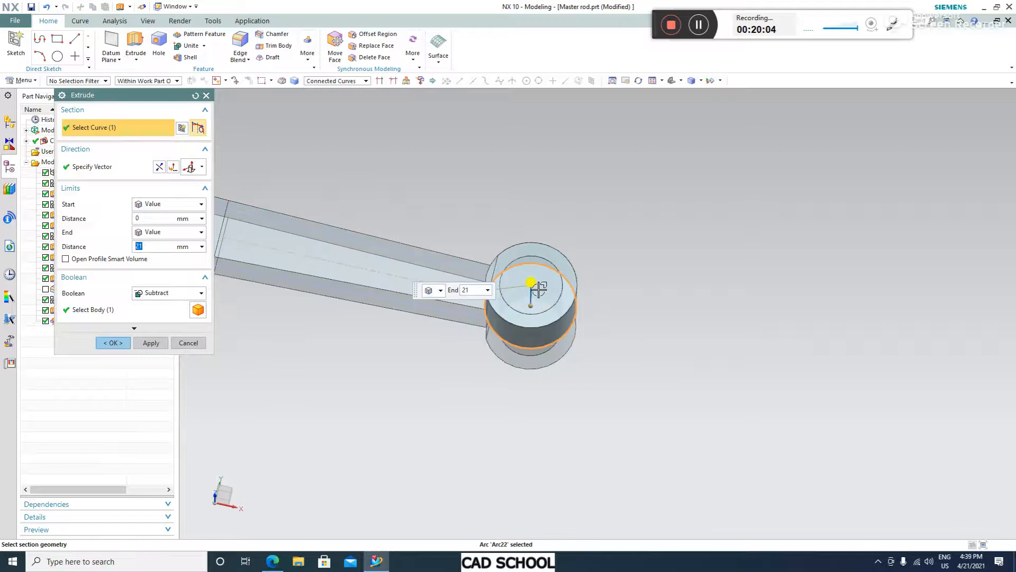
pyautogui.scroll(5, 551, 291)
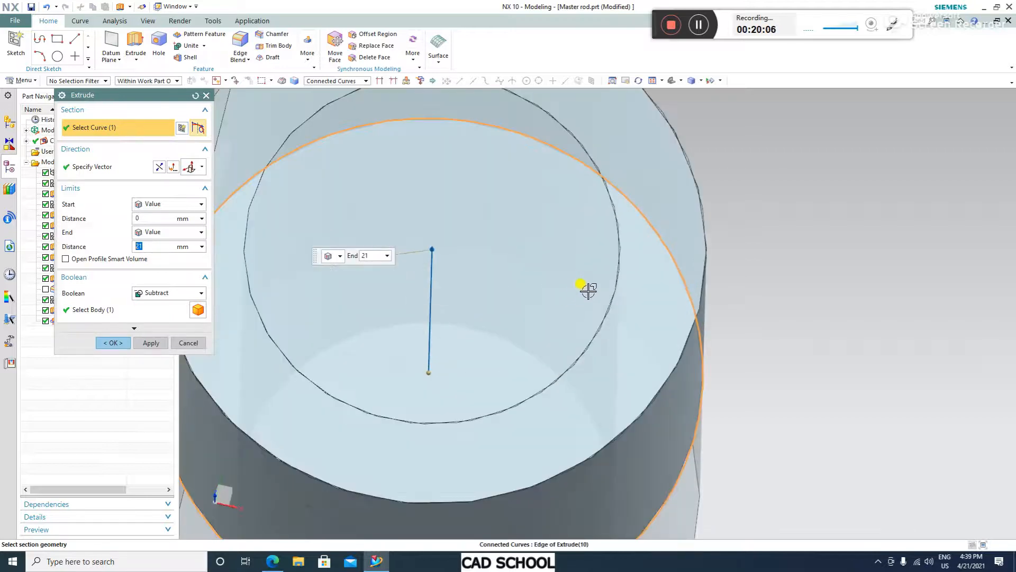
pyautogui.scroll(-5, 588, 289)
pyautogui.click(165, 232)
pyautogui.click(169, 254)
pyautogui.click(161, 266)
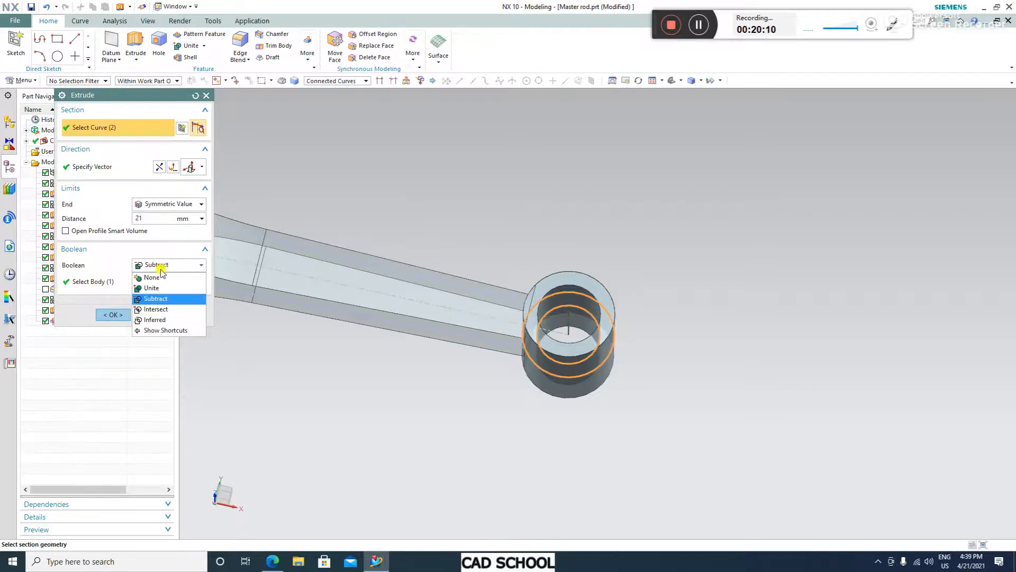
pyautogui.click(151, 288)
pyautogui.click(113, 315)
# Hide Sketch (1) and Sketch (9) around the small end boss
pyautogui.moveTo(682, 318)
pyautogui.mouseDown(button='middle')
pyautogui.moveTo(734, 271)
pyautogui.moveTo(722, 284)
pyautogui.moveTo(683, 280)
pyautogui.mouseUp(button='middle')
pyautogui.click(598, 269)
pyautogui.click(658, 258)
pyautogui.scroll(-3, 680, 286)
pyautogui.scroll(2, 599, 293)
pyautogui.click(599, 293)
pyautogui.click(653, 270)
pyautogui.click(673, 261)
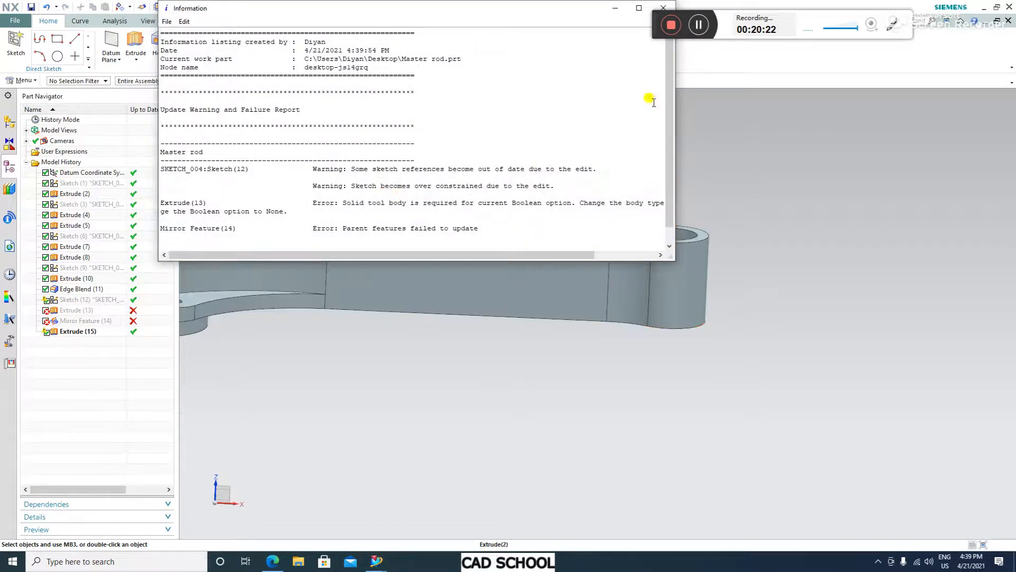
# Close the update failure report and suppress Edge Blend (11)
pyautogui.click(660, 8)
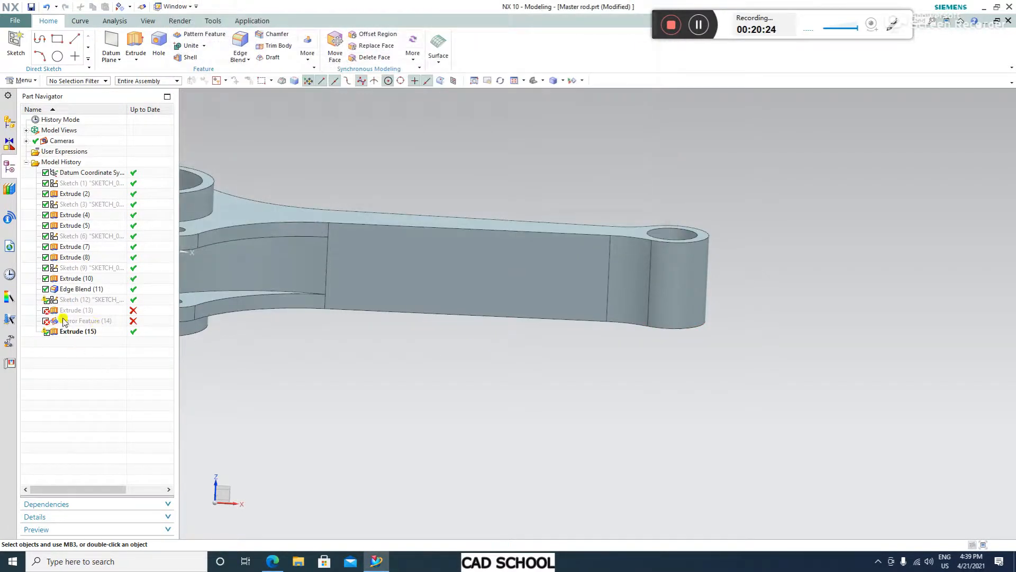
pyautogui.click(46, 289)
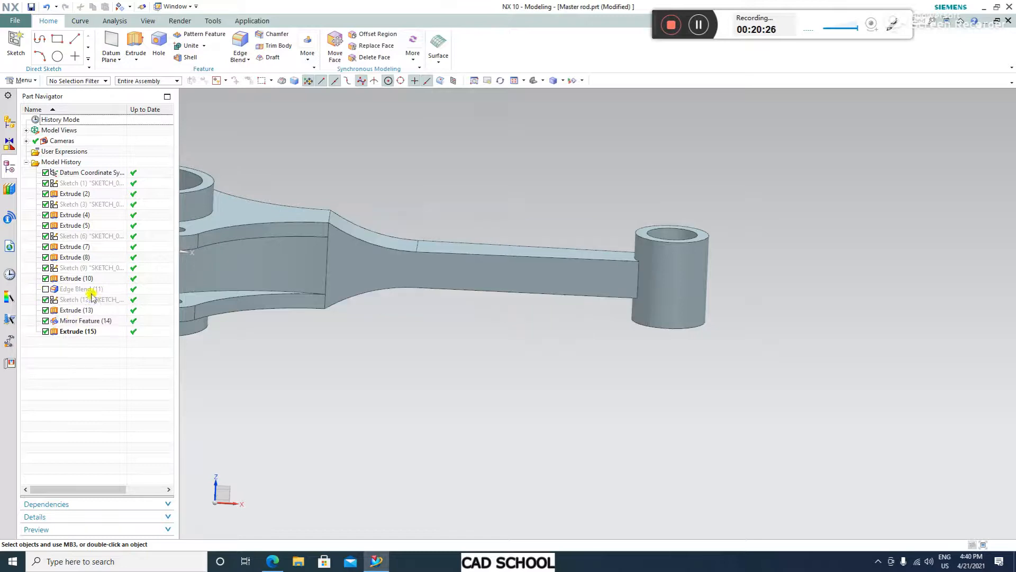
# Blend the two vertical edges where the shank meets the small end boss with a 35 mm radius
pyautogui.scroll(-3, 672, 270)
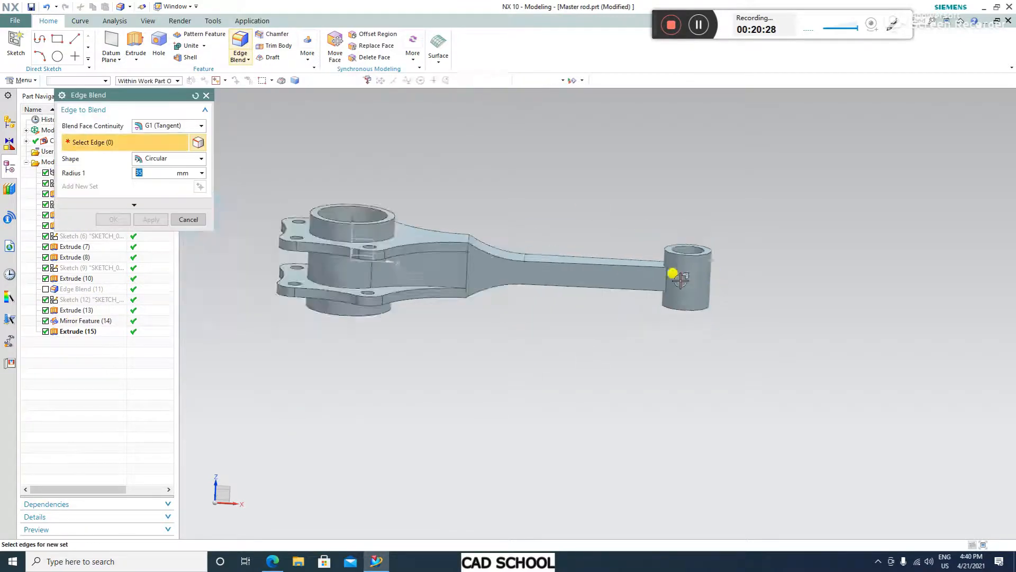
pyautogui.scroll(5, 662, 272)
pyautogui.click(661, 271)
pyautogui.moveTo(537, 335); pyautogui.dragTo(509, 164, button='middle')
pyautogui.click(503, 98)
pyautogui.moveTo(723, 289); pyautogui.dragTo(675, 246, button='middle')
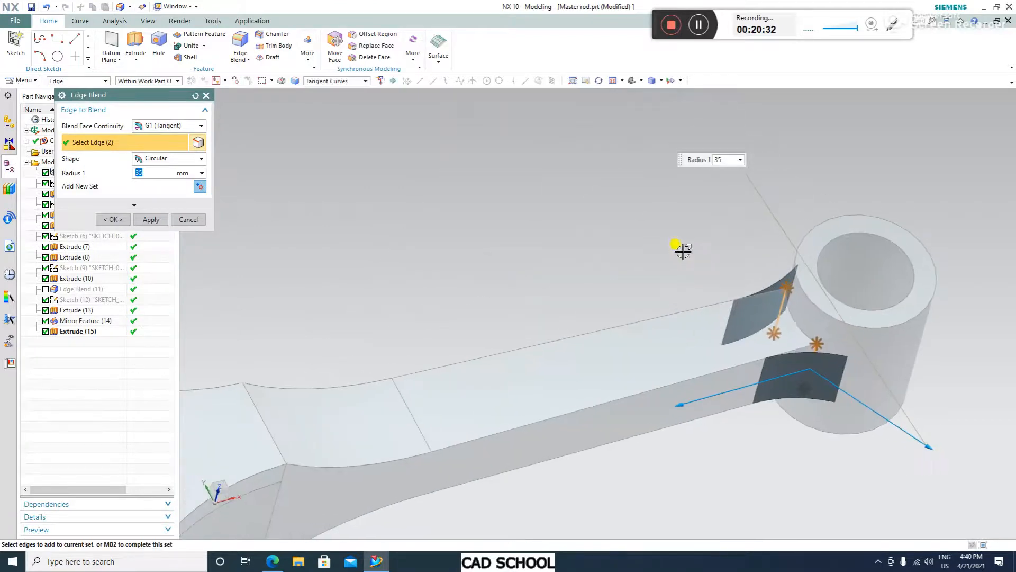
pyautogui.click(112, 219)
pyautogui.scroll(-3, 513, 269)
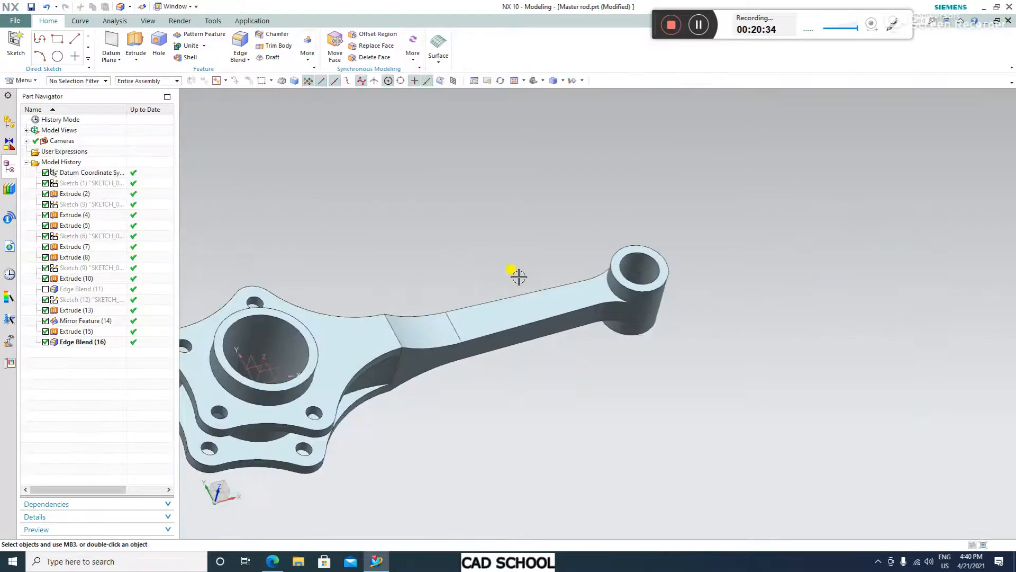
pyautogui.moveTo(616, 356); pyautogui.dragTo(543, 331, button='middle')
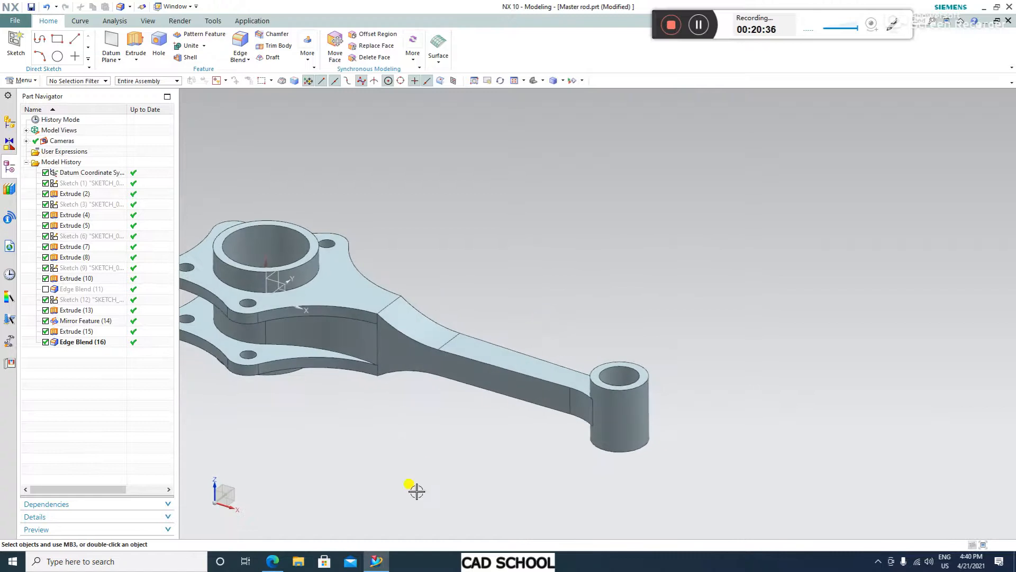
# Check the shank slot in the PDF drawing and create a sketch on the shank's flat upper face
pyautogui.click(273, 561)
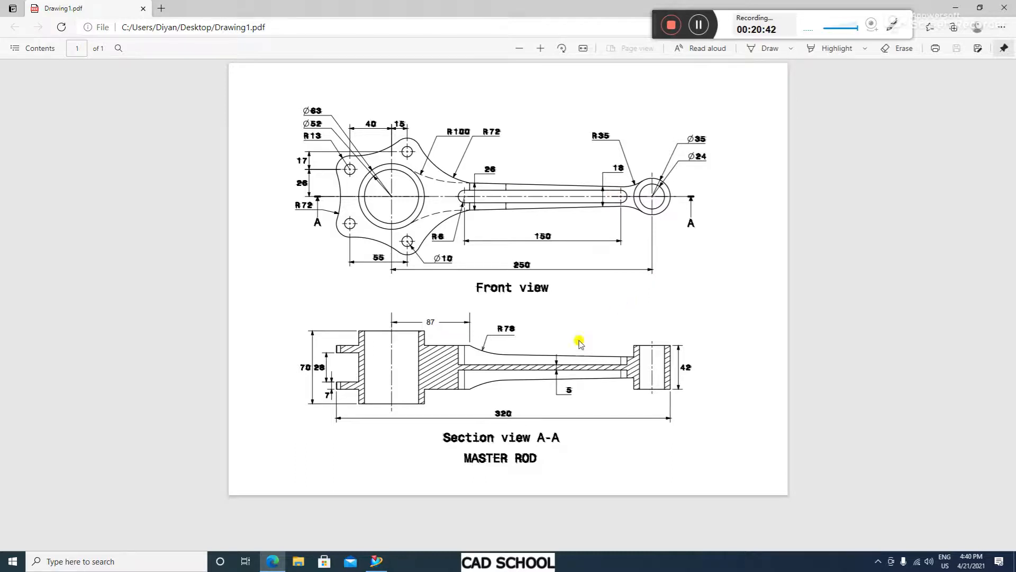
pyautogui.click(376, 561)
pyautogui.scroll(3, 511, 349)
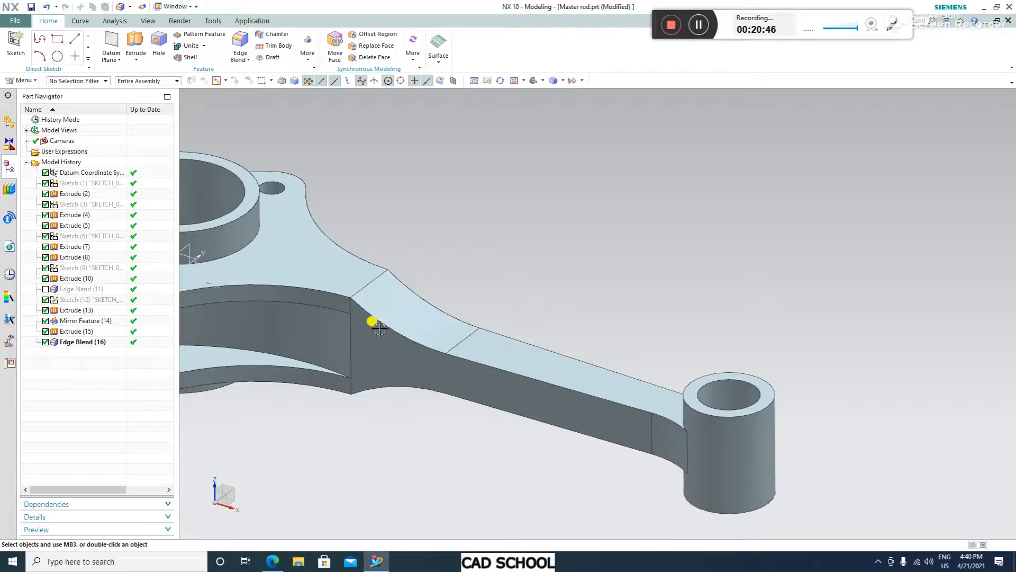
pyautogui.scroll(-4, 630, 295)
pyautogui.moveTo(630, 295)
pyautogui.mouseDown(button='middle')
pyautogui.moveTo(578, 277)
pyautogui.moveTo(592, 303)
pyautogui.moveTo(558, 291)
pyautogui.moveTo(635, 294)
pyautogui.mouseUp(button='middle')
pyautogui.scroll(5, 636, 295)
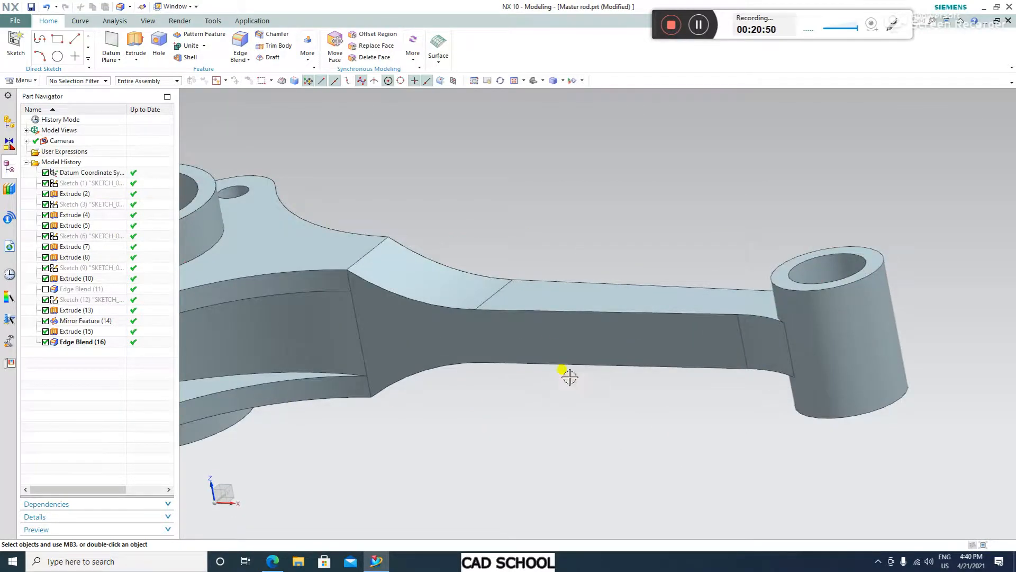
pyautogui.scroll(-3, 597, 308)
pyautogui.scroll(5, 617, 290)
pyautogui.click(496, 330)
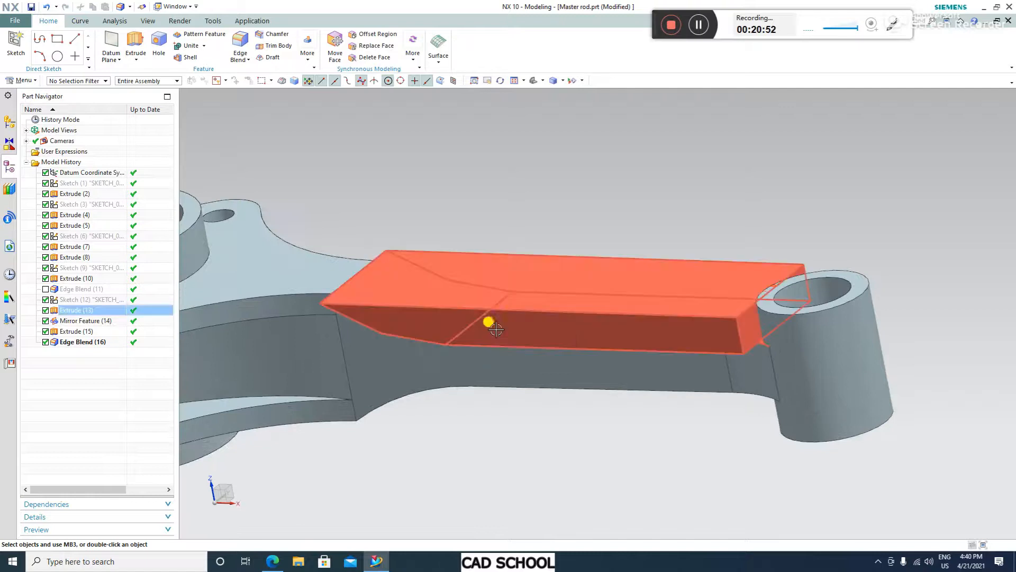
pyautogui.click(15, 53)
pyautogui.click(575, 313)
pyautogui.click(151, 259)
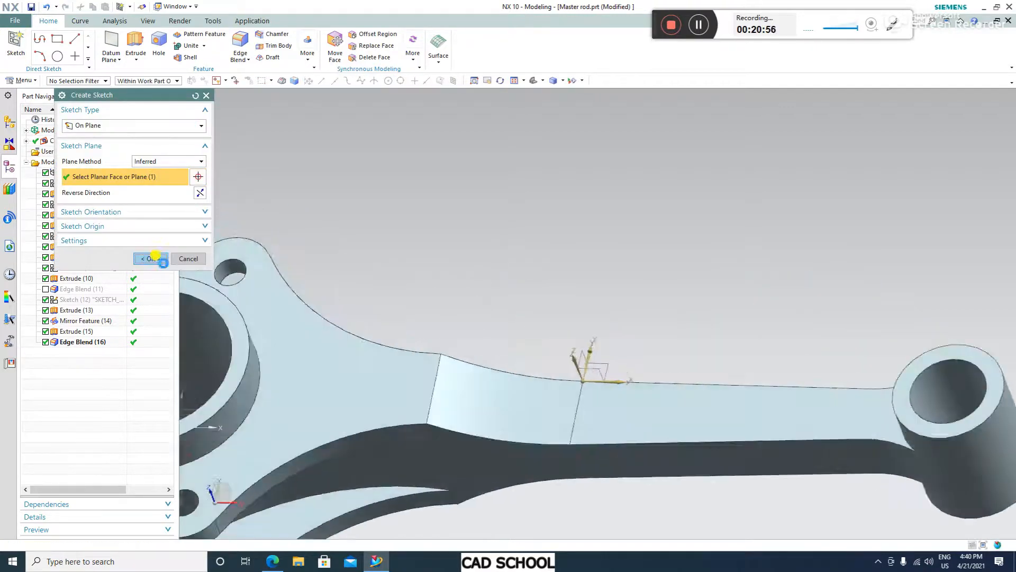
pyautogui.scroll(-1, 562, 302)
pyautogui.scroll(3, 642, 338)
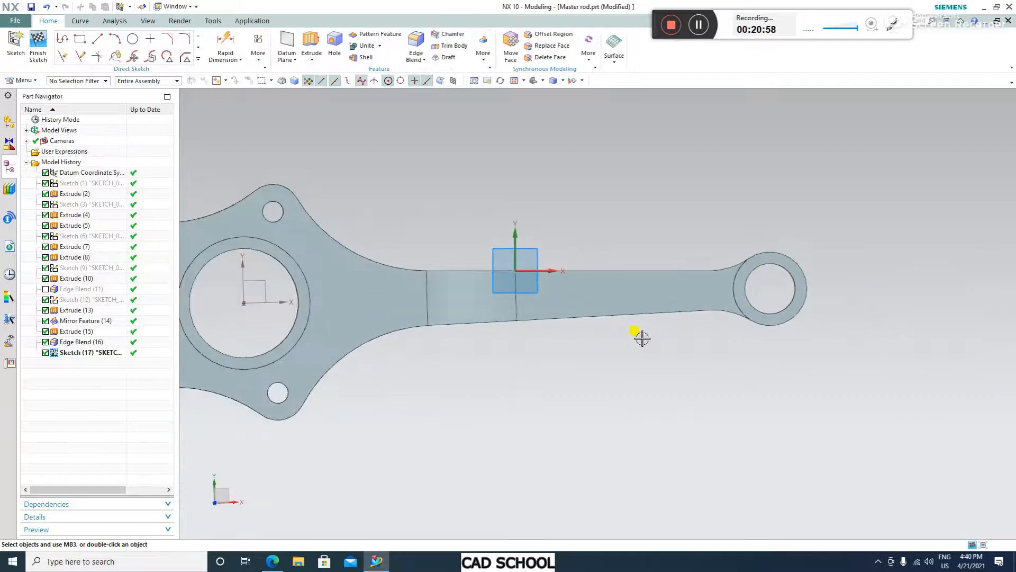
pyautogui.scroll(-3, 603, 347)
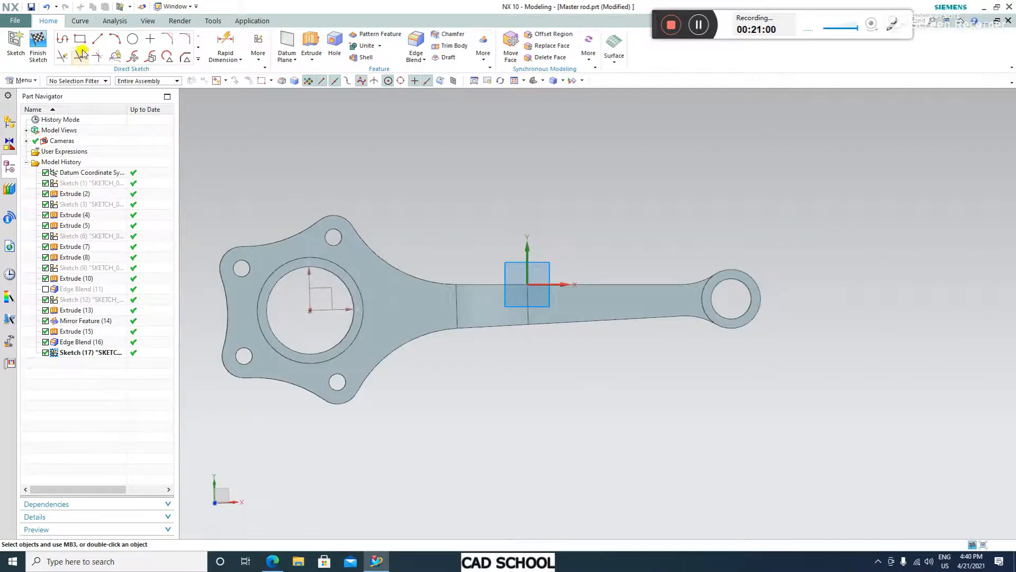
# Consult the drawing's slot dimensions and sketch two 12 mm diameter circles on the shank, one toward each end
pyautogui.click(130, 39)
pyautogui.scroll(3, 569, 324)
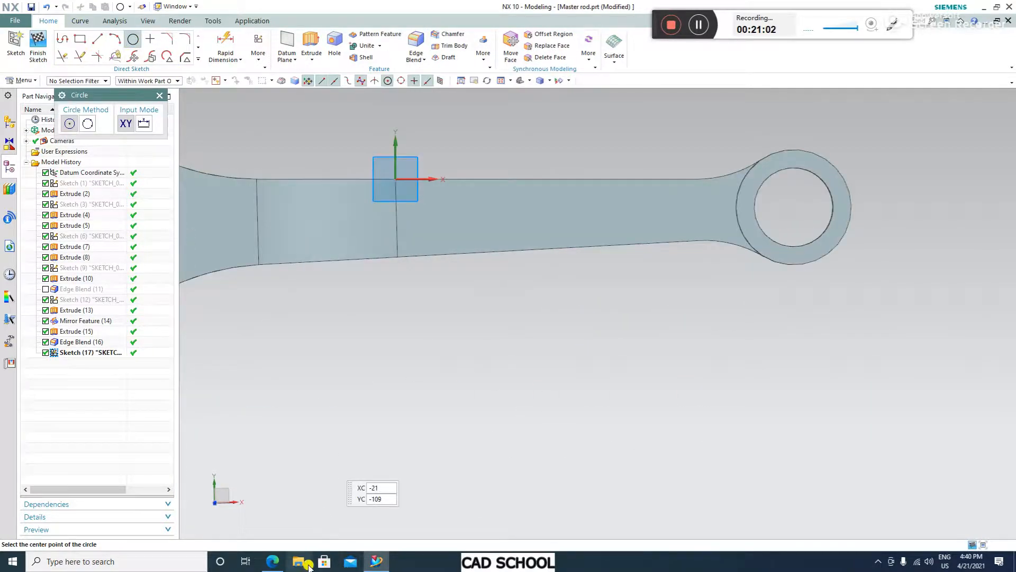
pyautogui.click(272, 561)
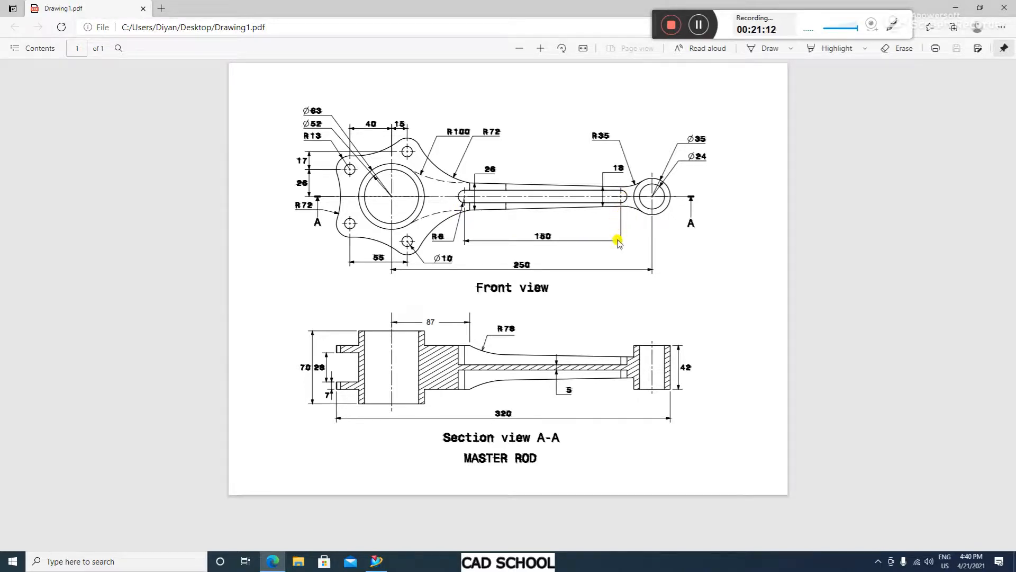
pyautogui.click(375, 560)
pyautogui.scroll(2, 468, 175)
pyautogui.scroll(-4, 524, 225)
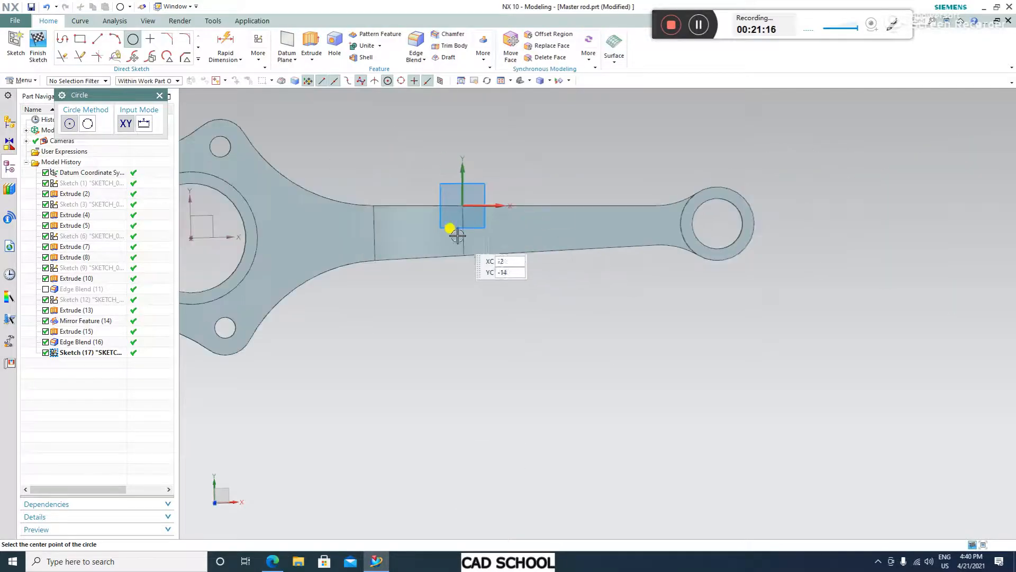
pyautogui.click(422, 232)
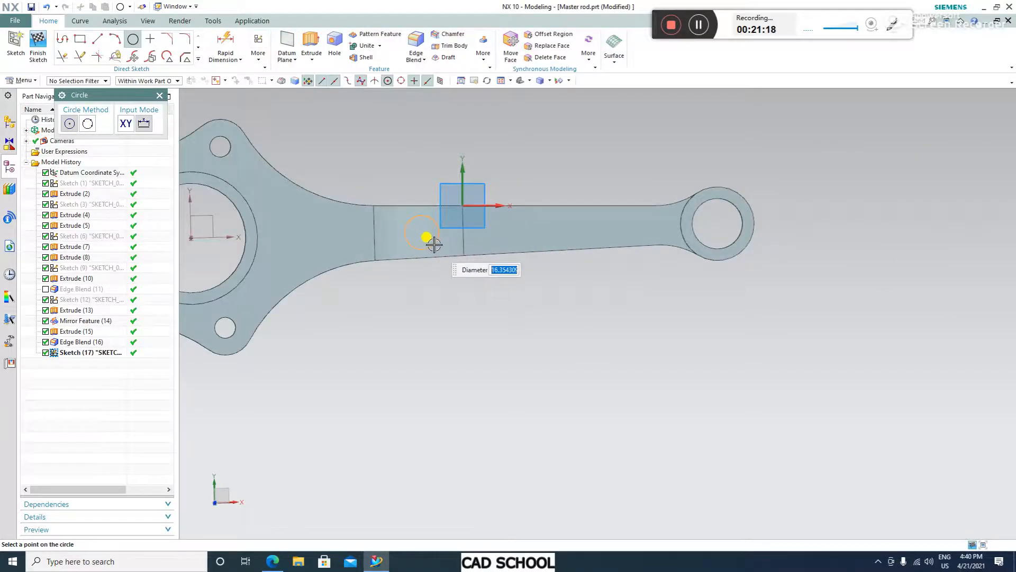
pyautogui.write('12')
pyautogui.press('Return')
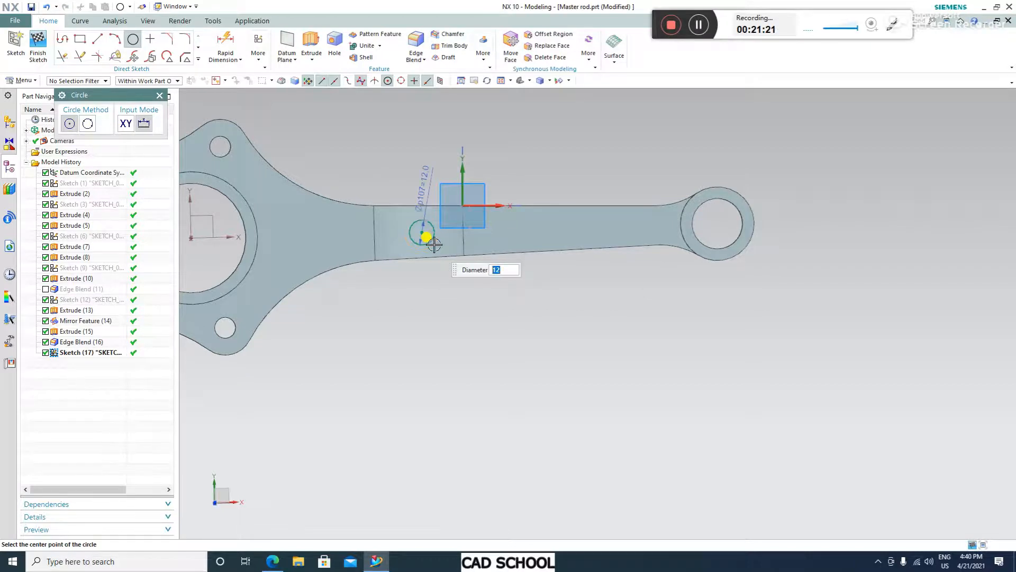
pyautogui.click(637, 229)
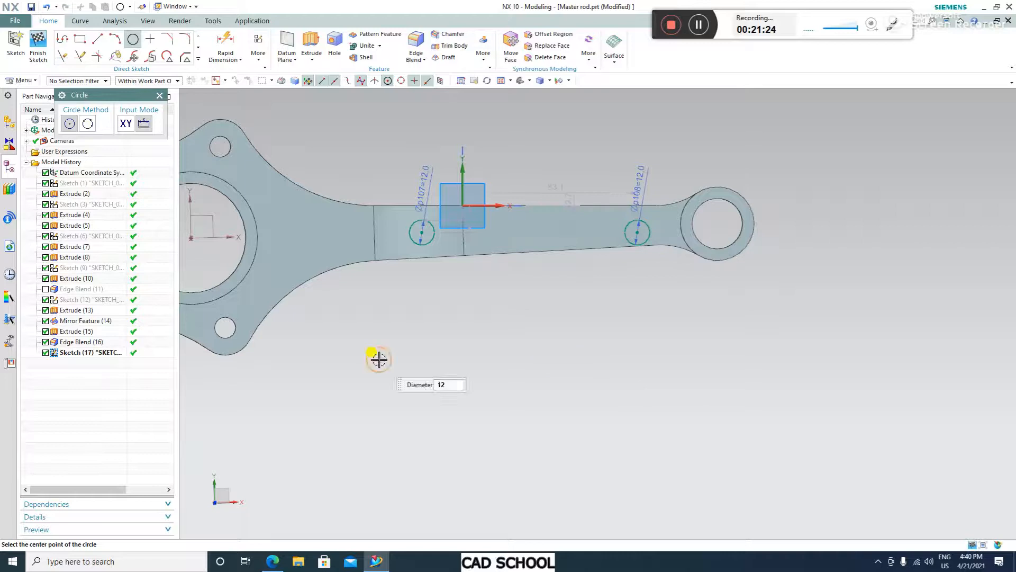
pyautogui.click(159, 96)
# Draw a reference line between the big and small bore centres and constrain the centre of the circle near the small end onto it
pyautogui.click(97, 41)
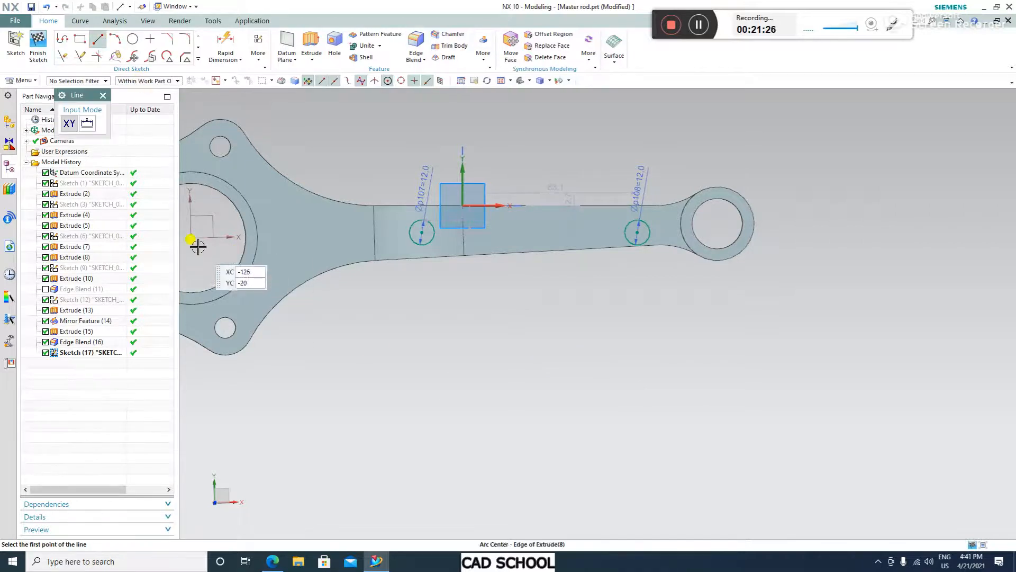
pyautogui.click(191, 237)
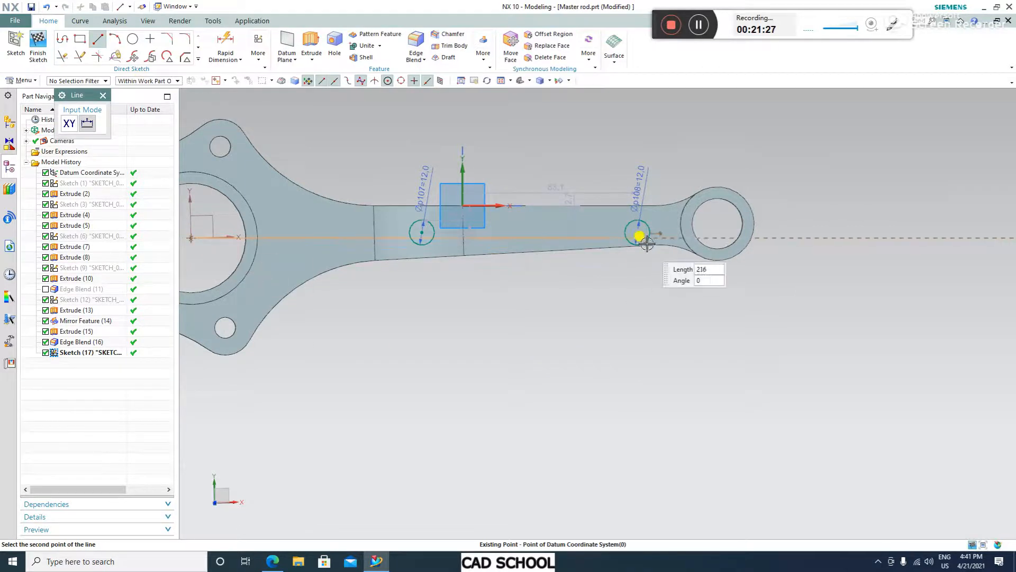
pyautogui.click(712, 223)
pyautogui.press('Escape')
pyautogui.click(584, 229)
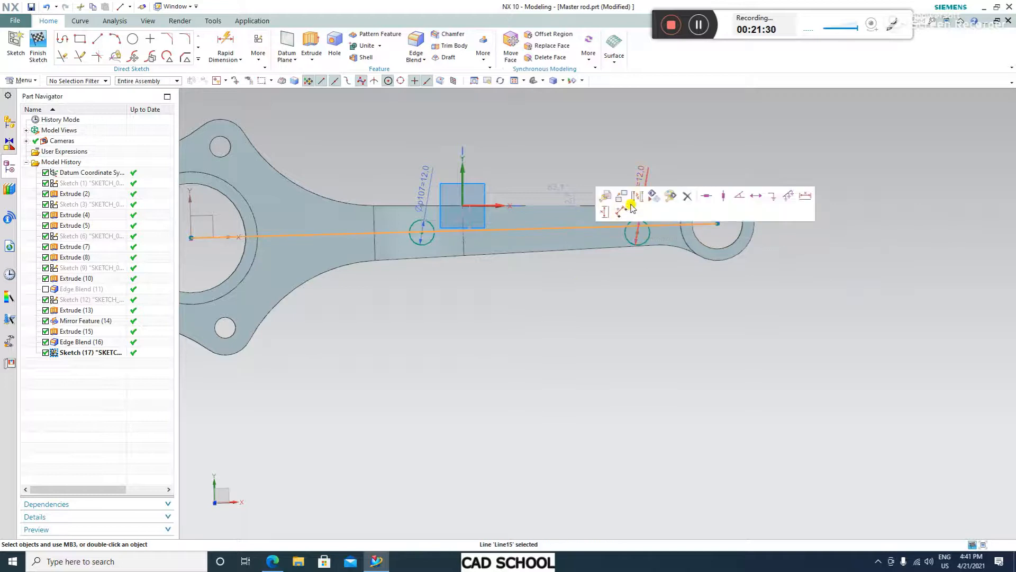
pyautogui.click(637, 199)
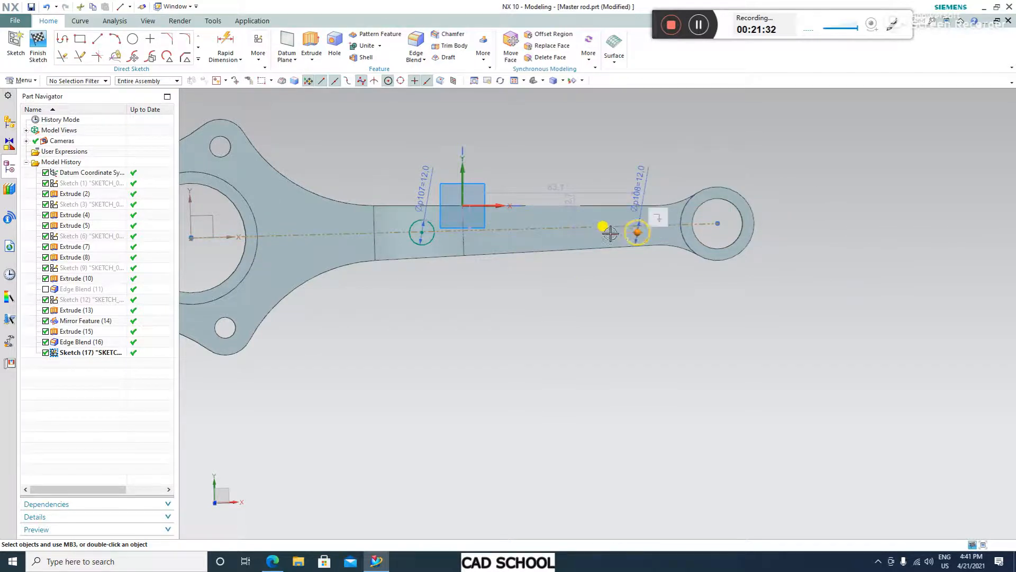
pyautogui.click(637, 232)
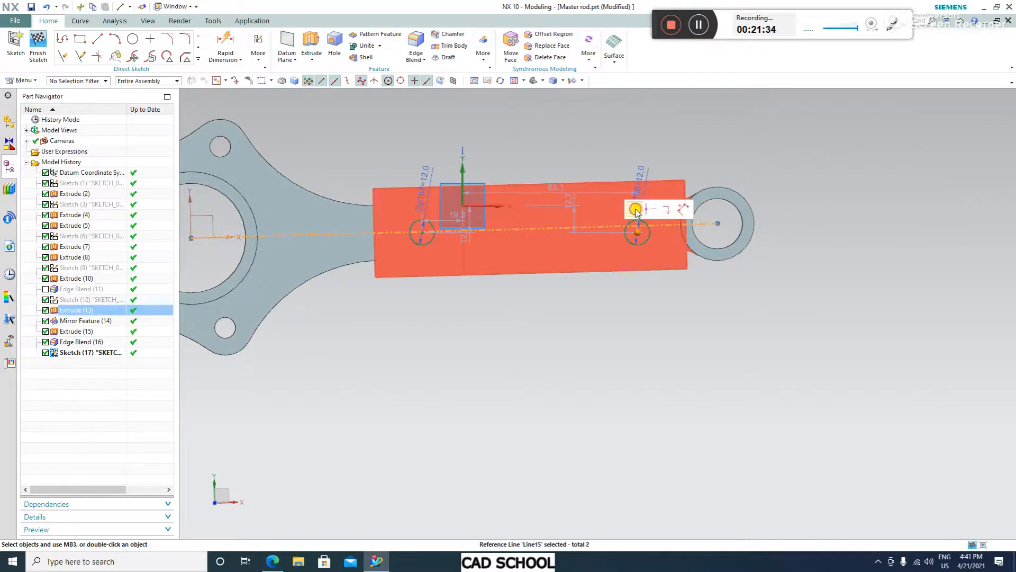
pyautogui.click(635, 210)
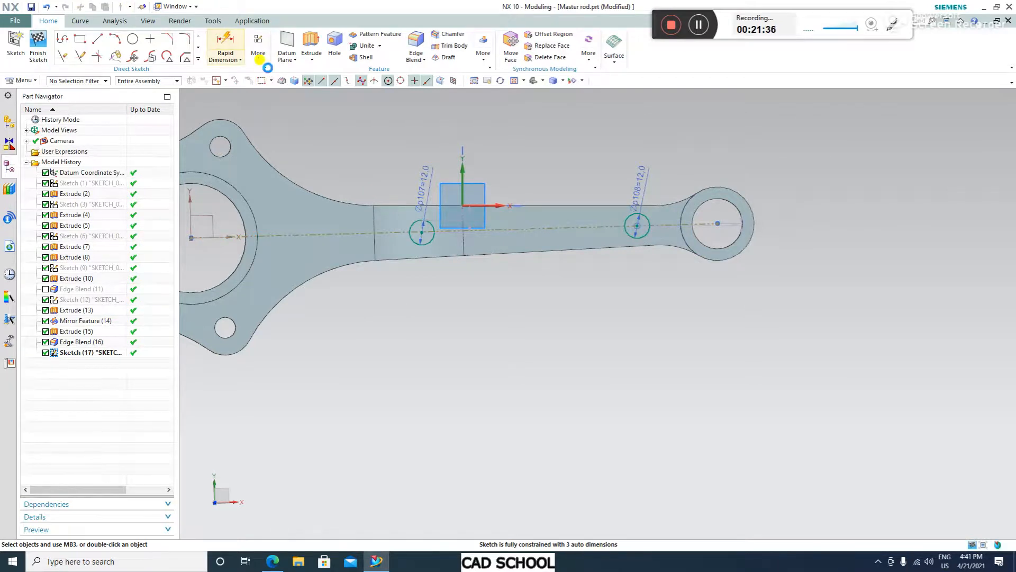
# Dimension the distance between the two slot circle centres as 150 mm
pyautogui.click(226, 41)
pyautogui.click(421, 232)
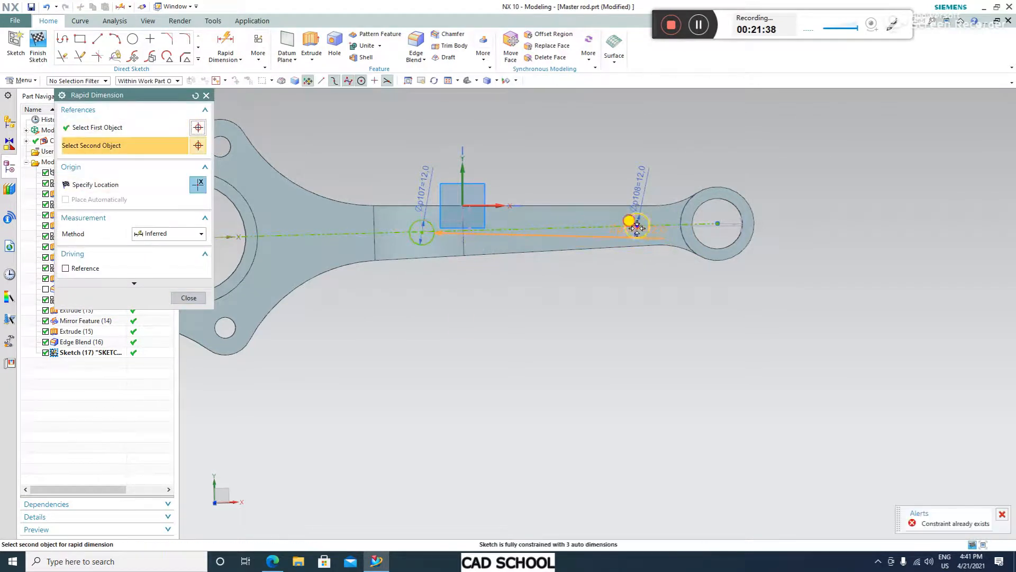
pyautogui.click(637, 226)
pyautogui.click(526, 323)
pyautogui.write('1')
pyautogui.press('Return')
pyautogui.click(189, 297)
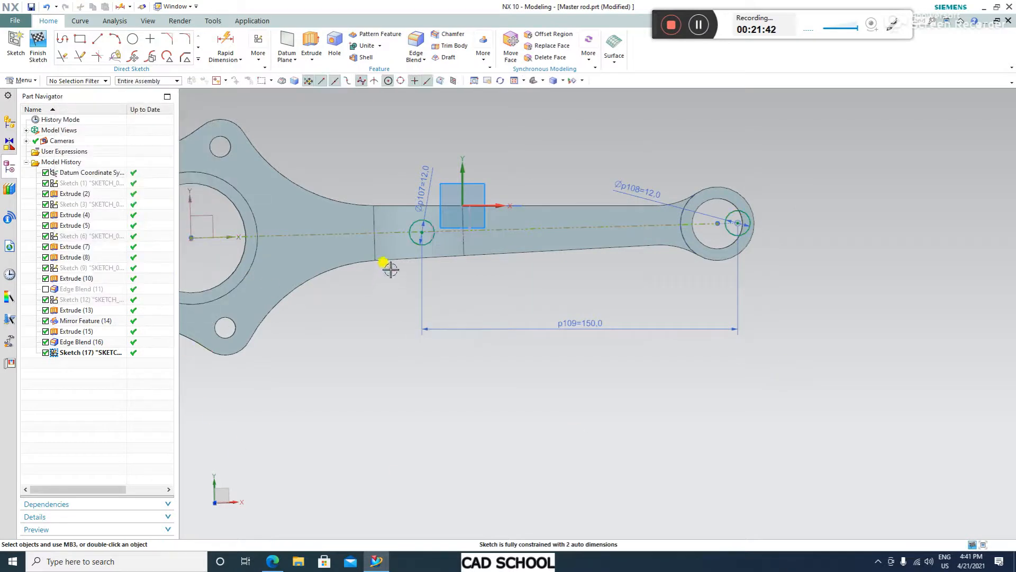
# Shift the pair of slot circles along the reference line toward the big end and compare their position with the PDF drawing
pyautogui.moveTo(422, 233); pyautogui.dragTo(330, 234)
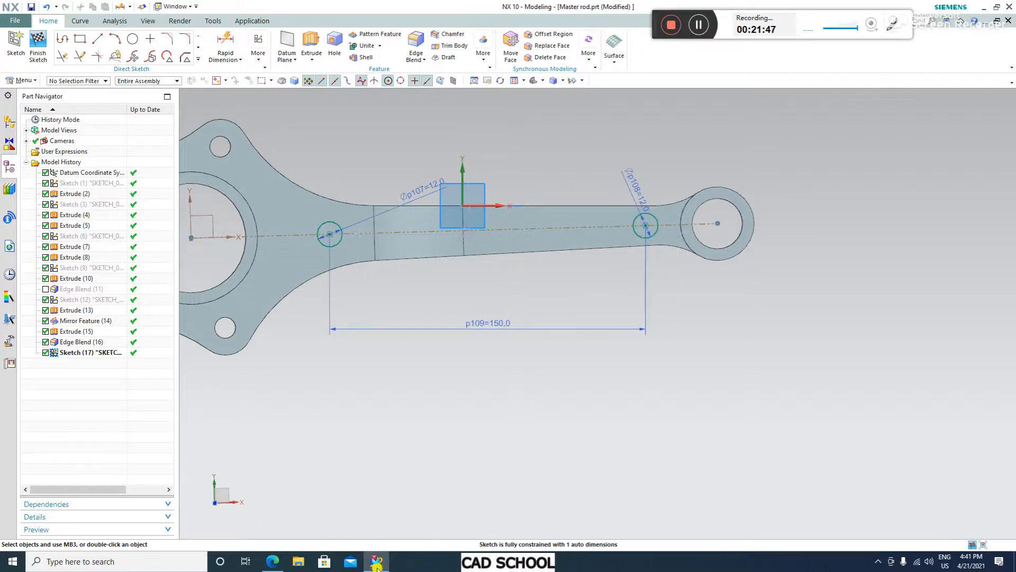
pyautogui.click(273, 561)
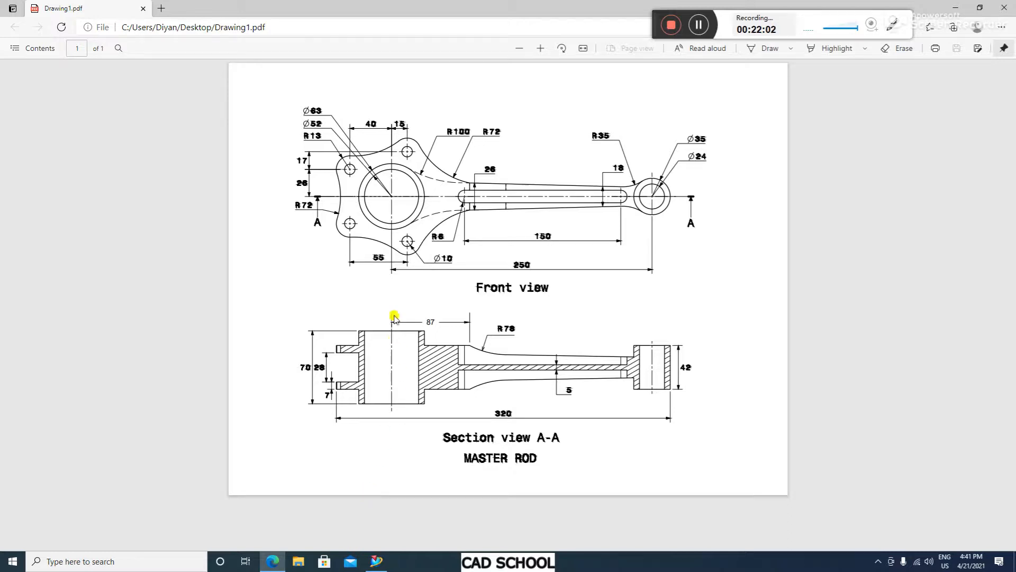
# Draw a line along the upper side of the slot, joining the tops of the two 12 mm circles
pyautogui.click(376, 561)
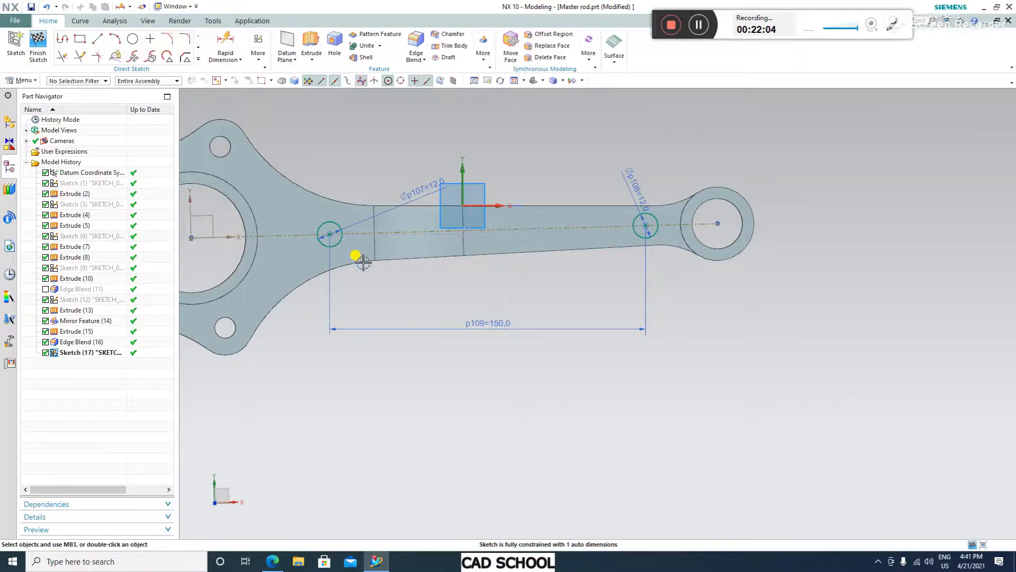
pyautogui.scroll(2, 352, 256)
pyautogui.click(97, 39)
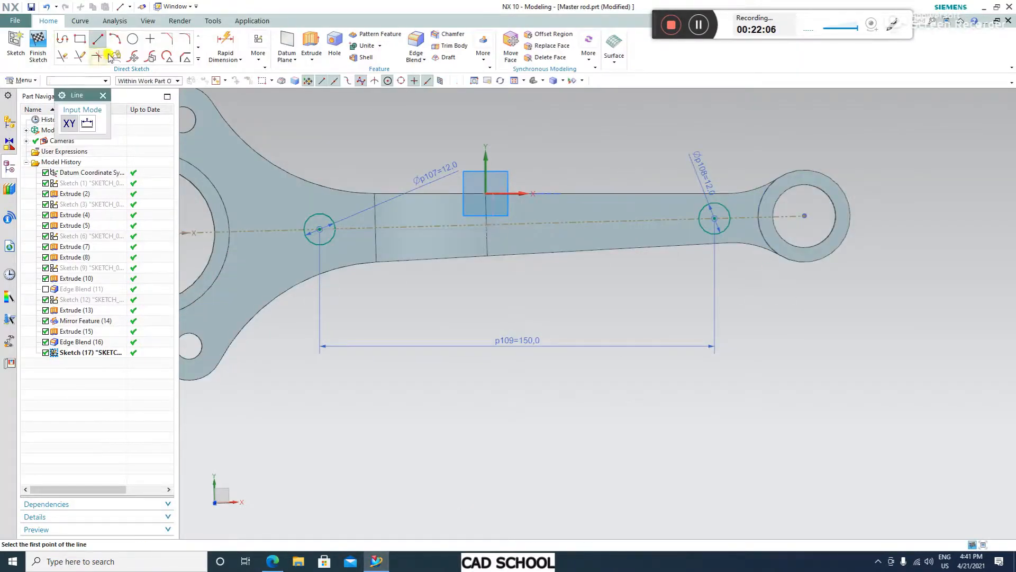
pyautogui.click(317, 216)
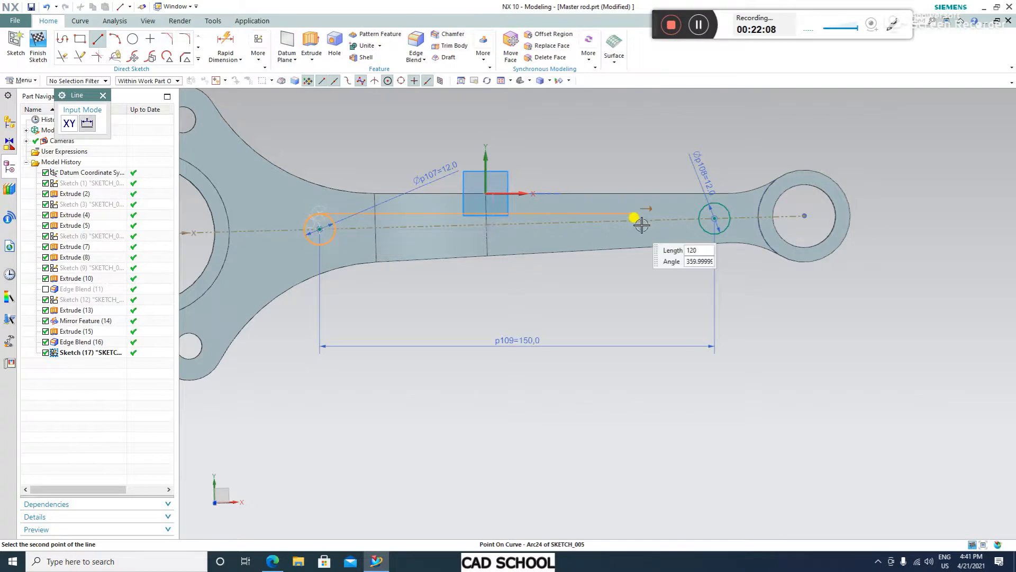
pyautogui.click(712, 202)
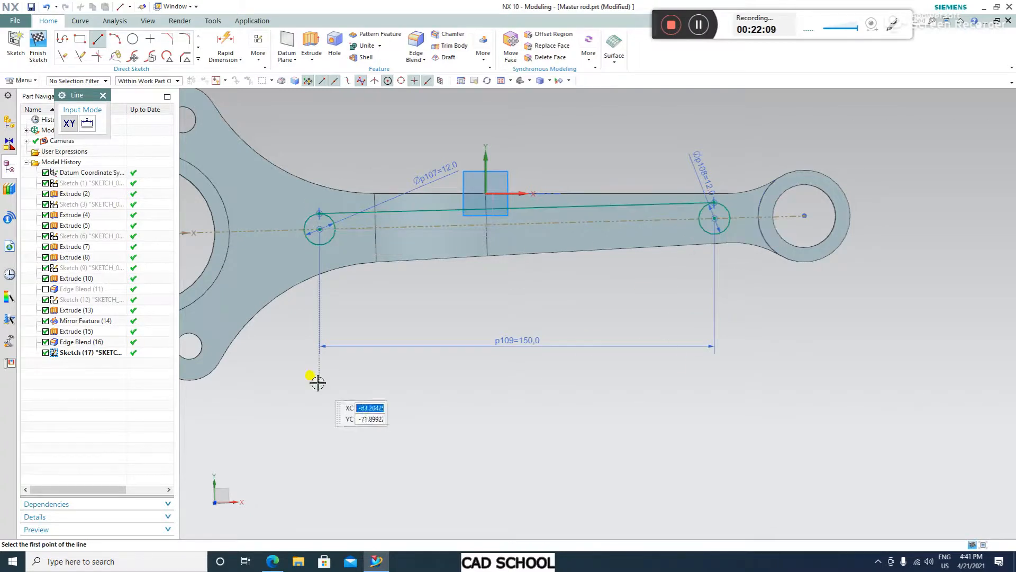
pyautogui.click(110, 96)
# Mirror the slot's upper line about the reference line between the bores to form its lower side
pyautogui.click(198, 59)
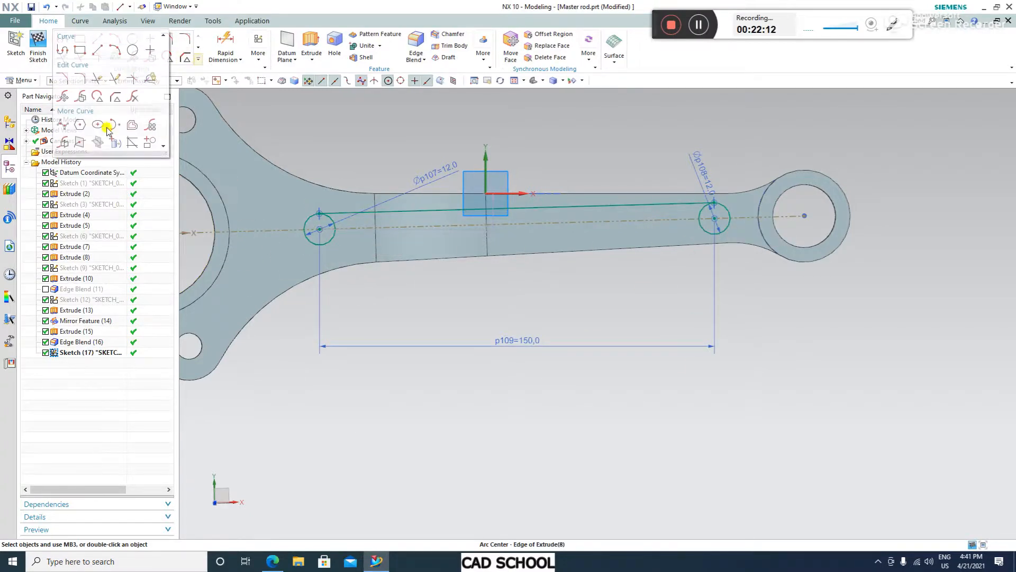
pyautogui.click(68, 142)
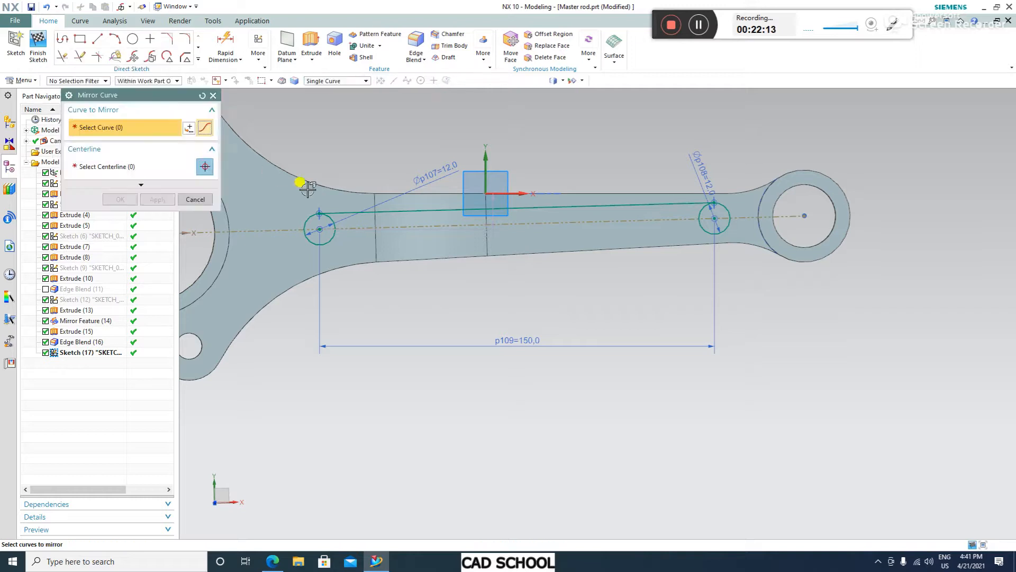
pyautogui.click(356, 224)
pyautogui.click(373, 227)
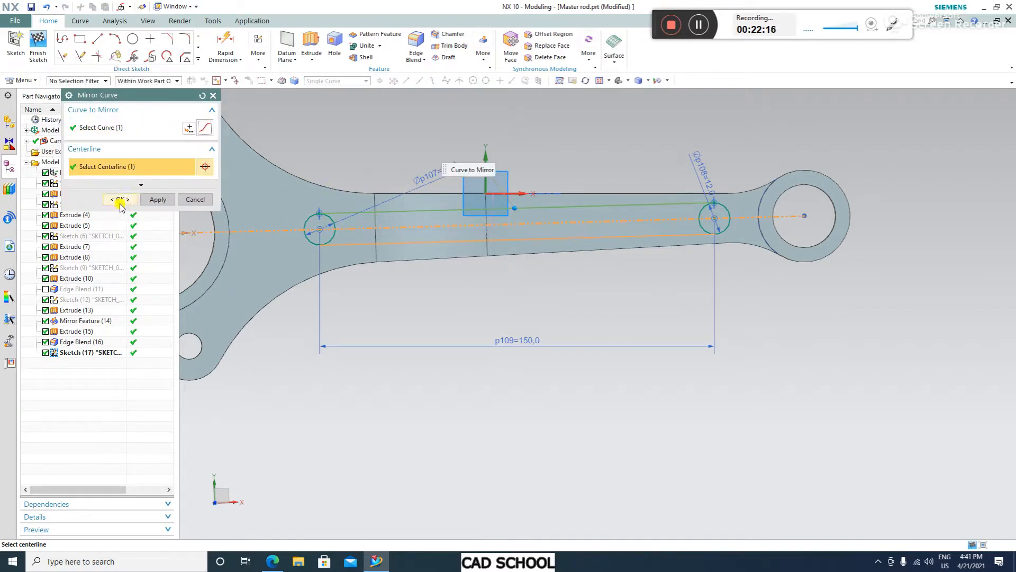
pyautogui.click(121, 199)
# Trim away the inner half of both 12 mm circles to leave a closed slot outline and finish the sketch
pyautogui.click(62, 56)
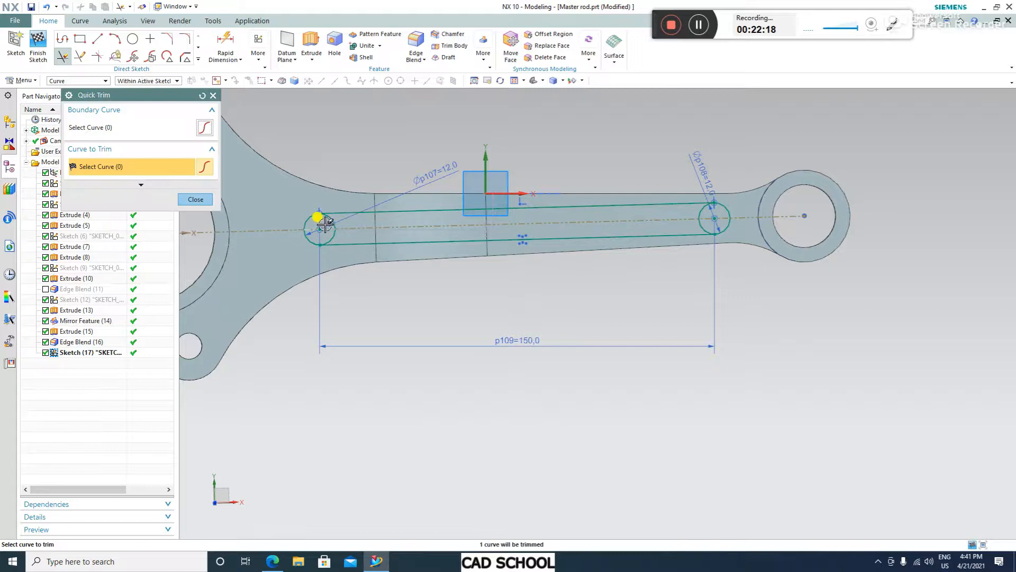
pyautogui.click(328, 222)
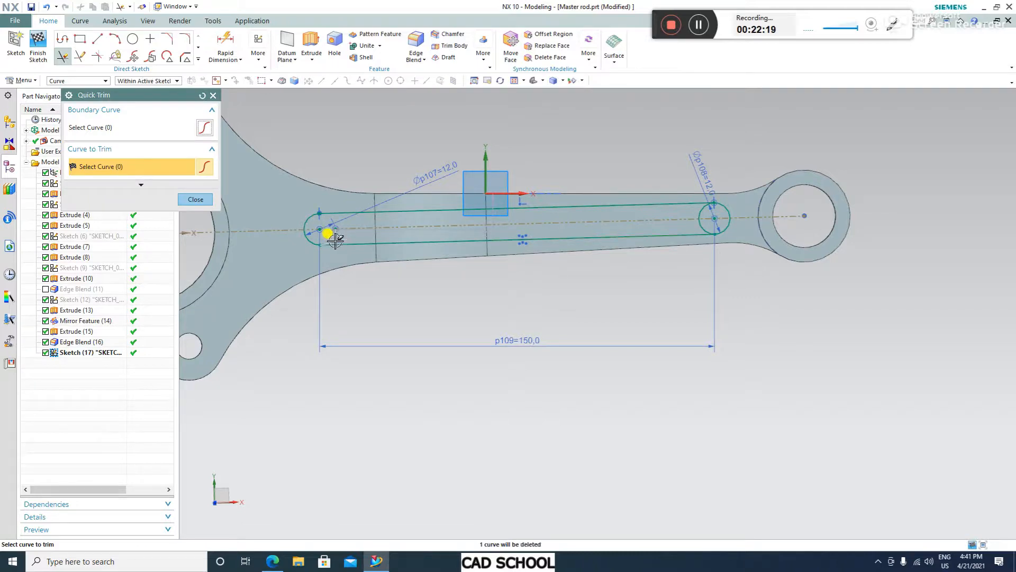
pyautogui.click(701, 218)
pyautogui.scroll(-2, 799, 281)
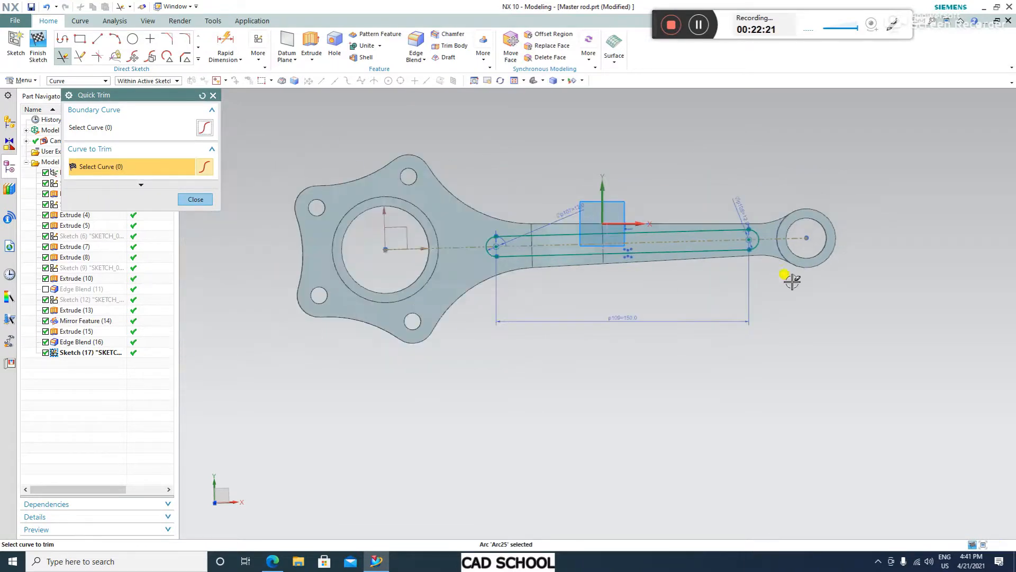
pyautogui.click(195, 199)
pyautogui.click(38, 44)
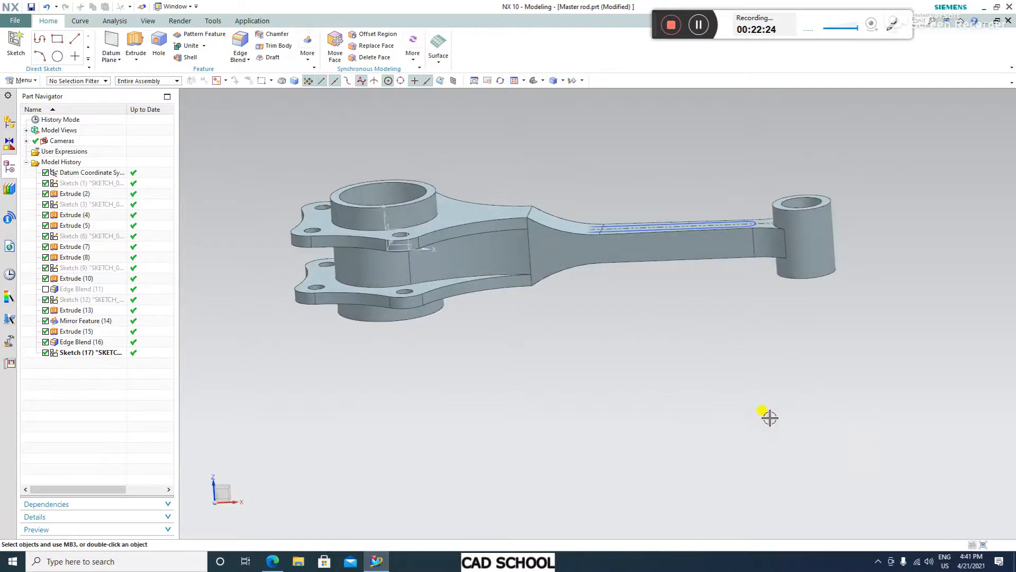
# Start extruding the slot profile with an end distance of -6.5 mm, consulting the PDF drawing's section view for the web thickness
pyautogui.click(135, 42)
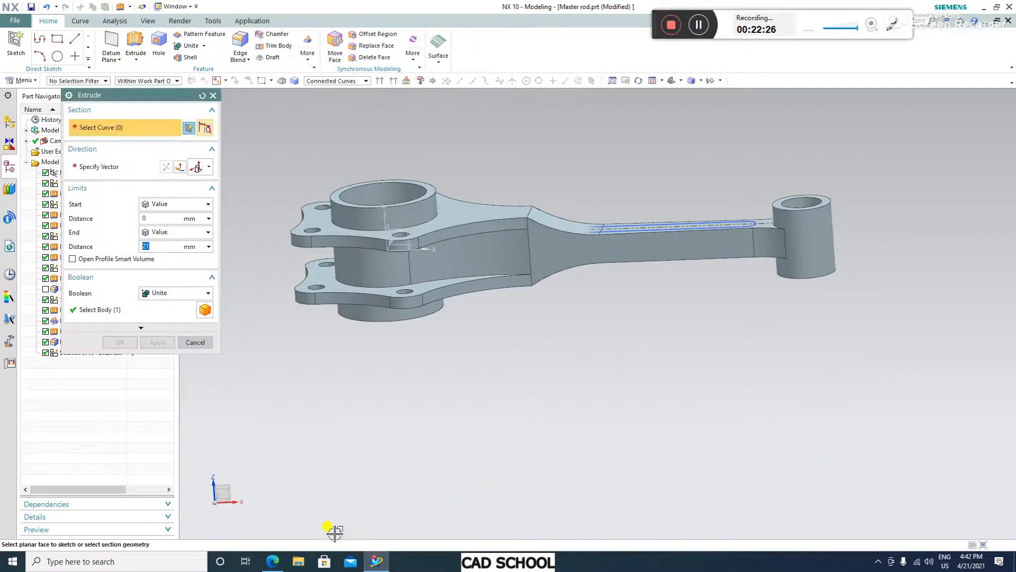
pyautogui.click(272, 561)
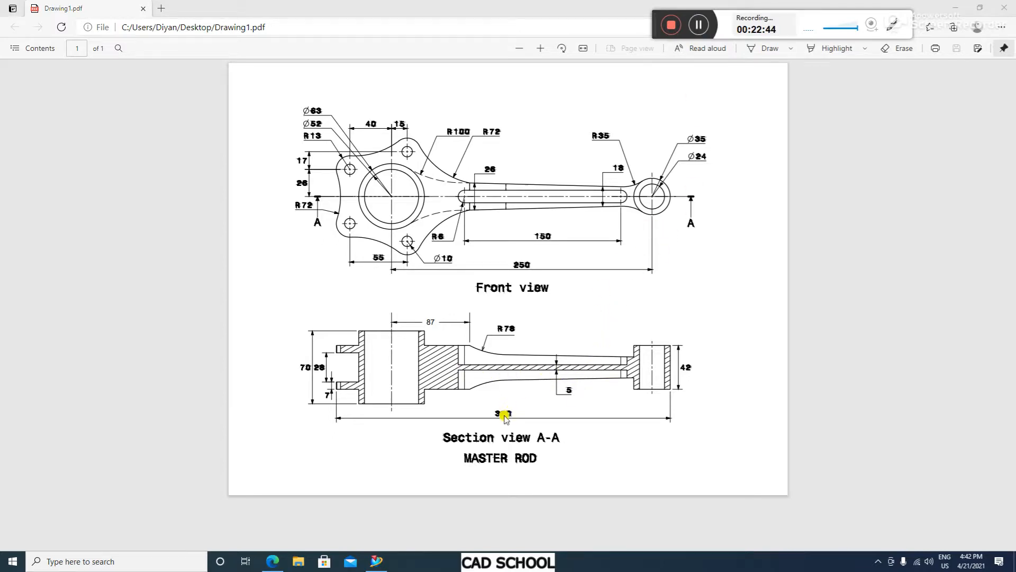
pyautogui.click(379, 560)
pyautogui.click(379, 560)
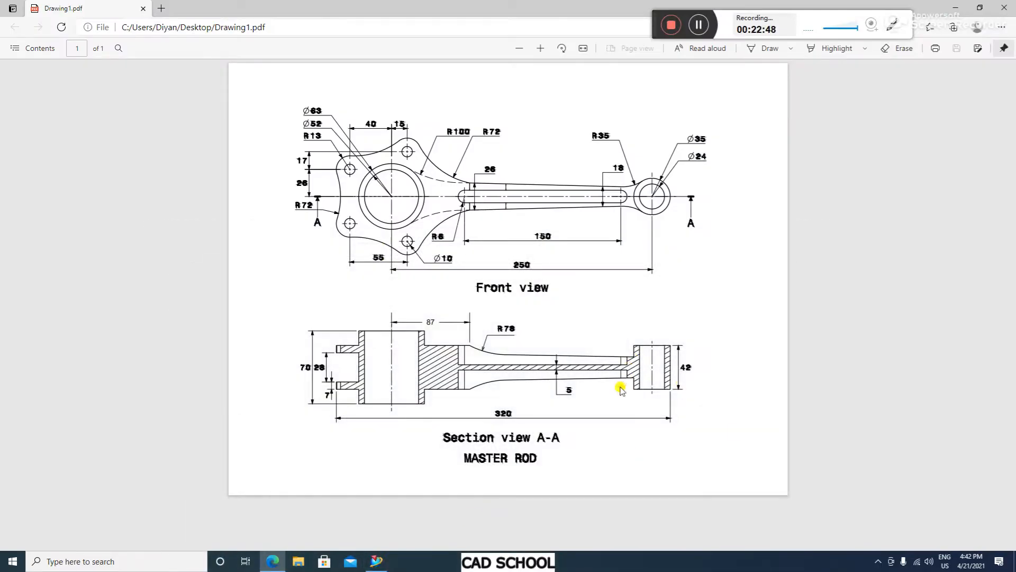
pyautogui.click(377, 556)
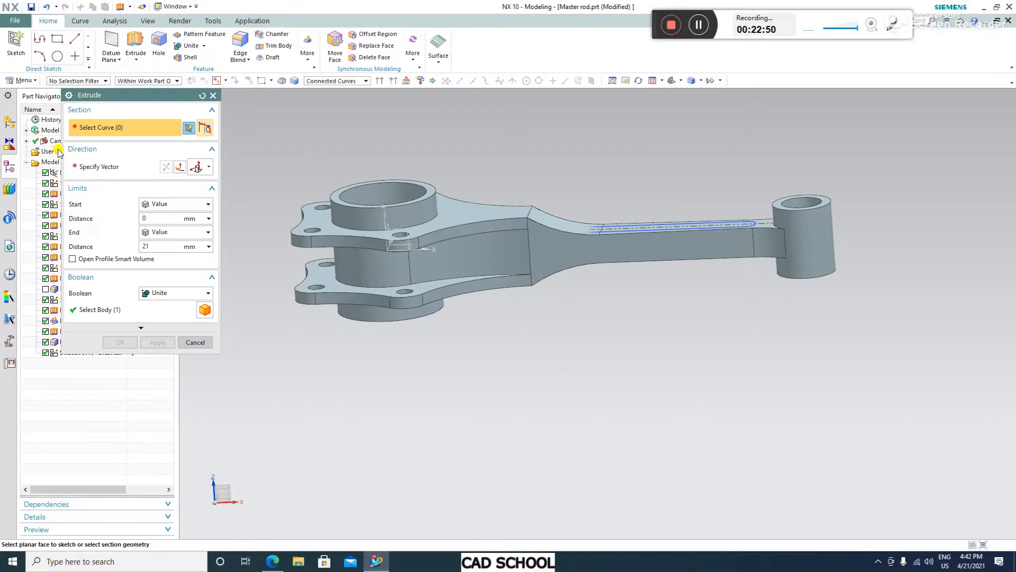
pyautogui.click(621, 228)
pyautogui.click(180, 233)
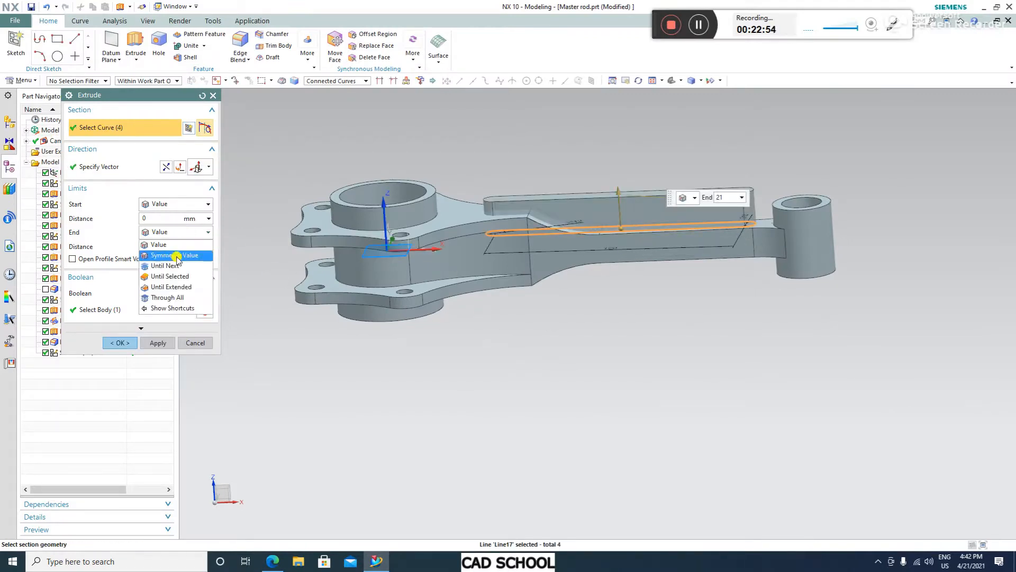
pyautogui.click(156, 242)
pyautogui.click(167, 236)
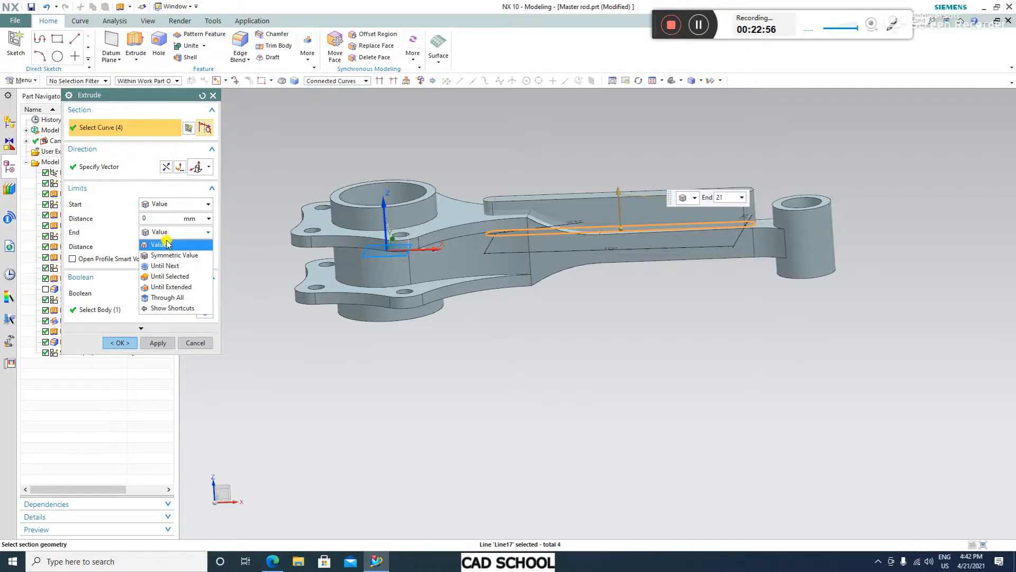
pyautogui.click(154, 244)
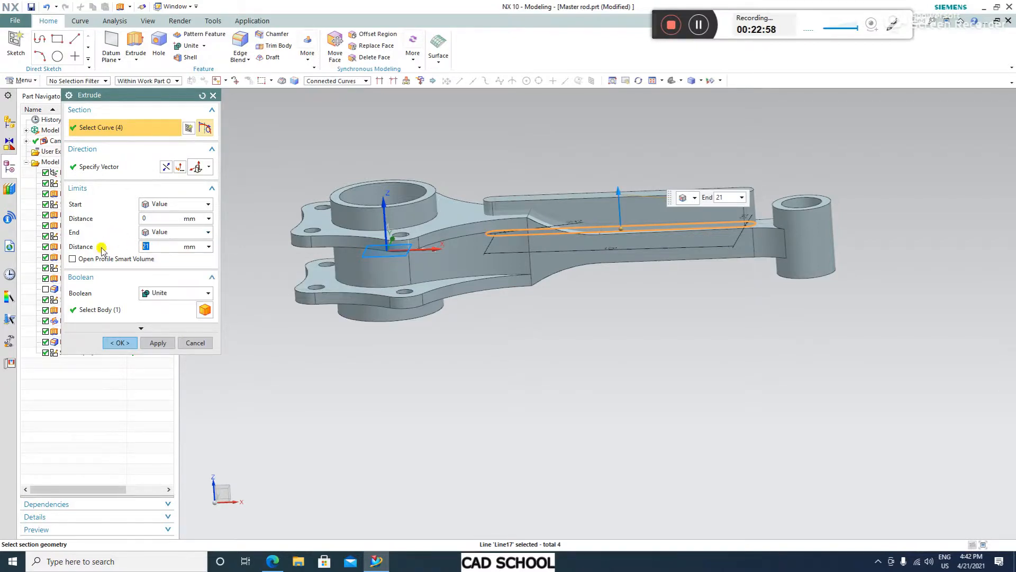
pyautogui.press('Return')
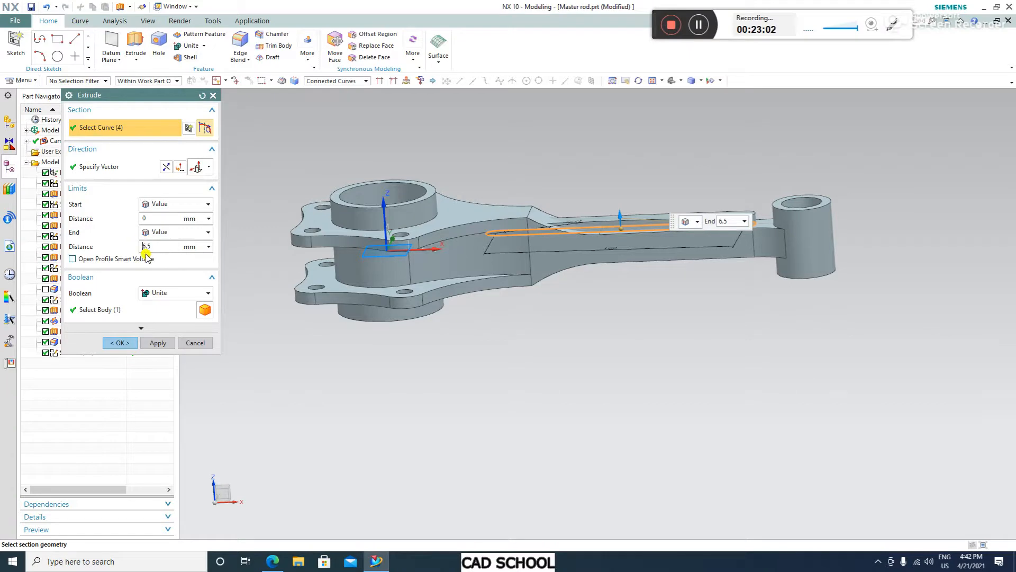
pyautogui.press('Return')
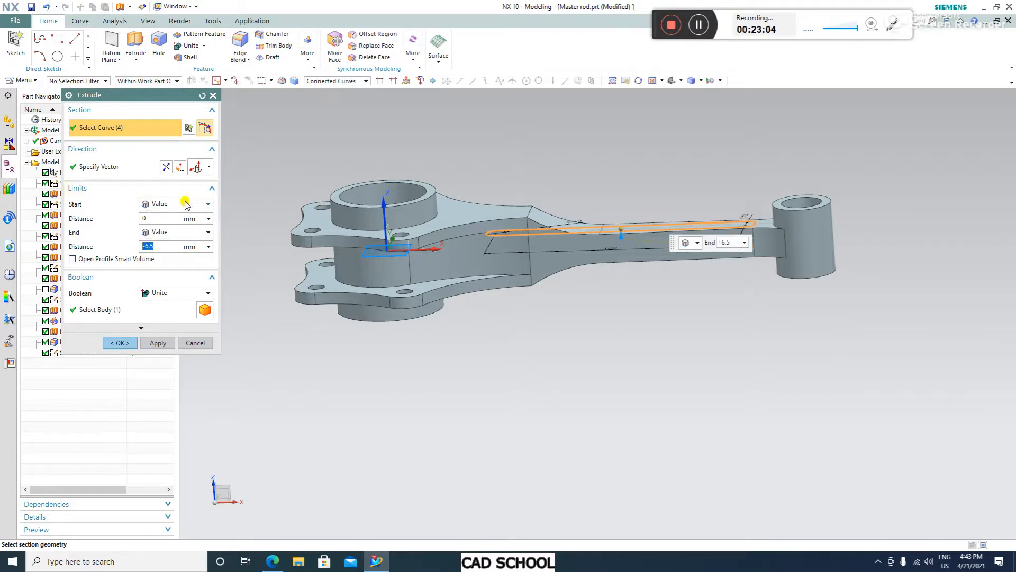
# Set the slot extrusion's start distance to 15 mm and subtract it from the rod body
pyautogui.click(156, 218)
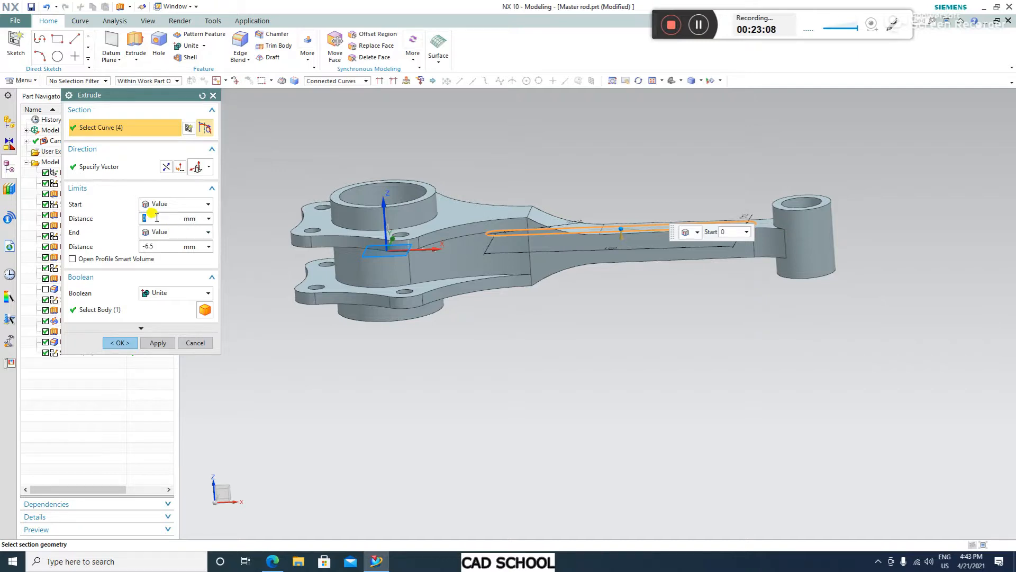
pyautogui.press('Return')
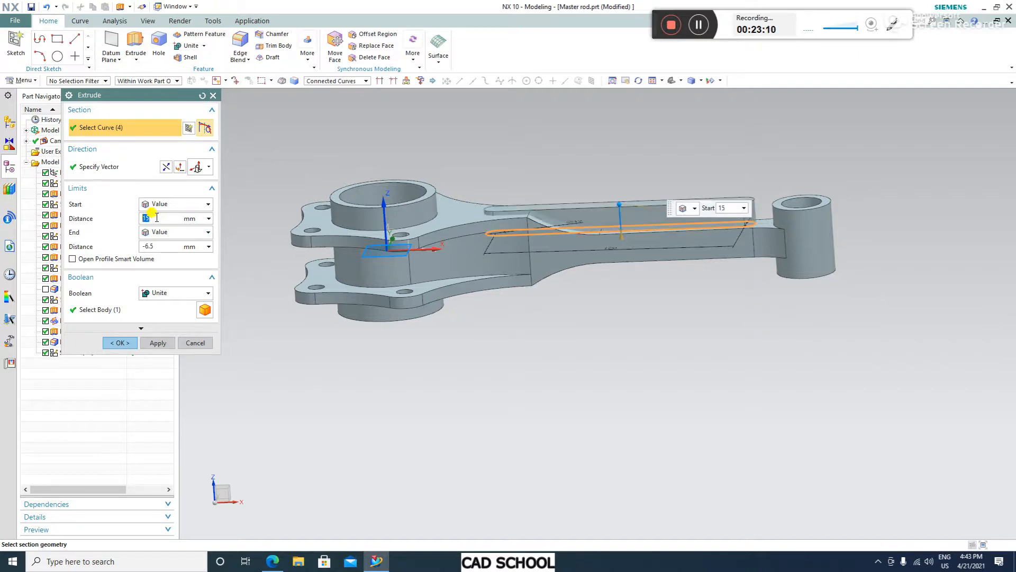
pyautogui.scroll(3, 508, 222)
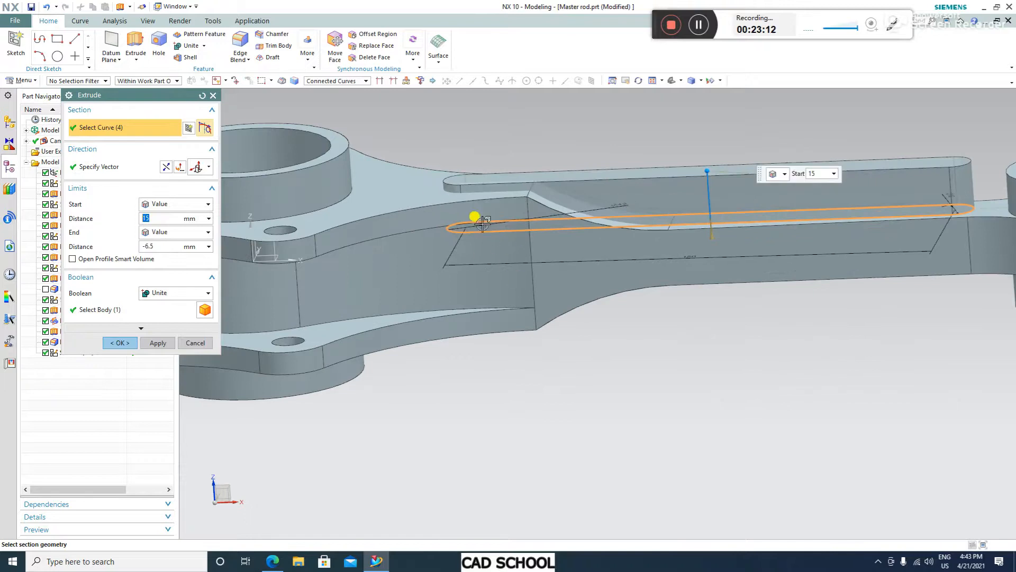
pyautogui.scroll(-2, 479, 217)
pyautogui.click(174, 292)
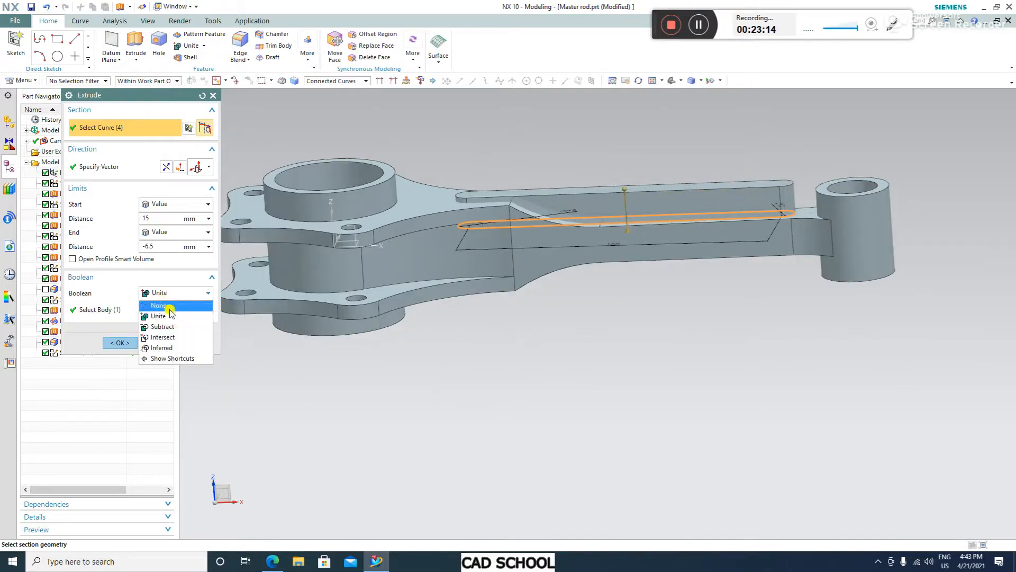
pyautogui.click(181, 293)
pyautogui.click(178, 292)
pyautogui.click(159, 327)
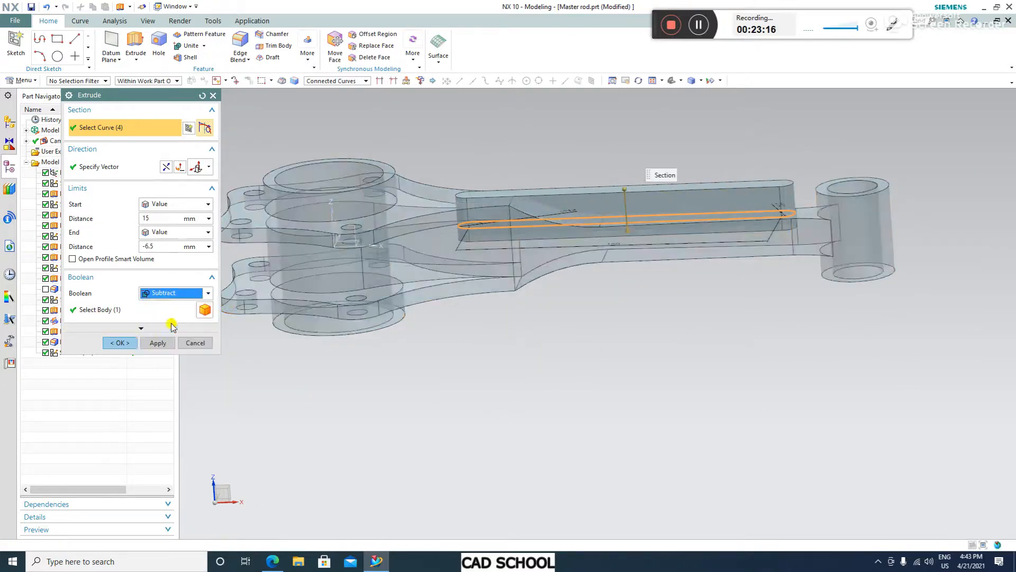
pyautogui.click(121, 342)
# Hide the slot sketch on the shank
pyautogui.moveTo(256, 358); pyautogui.dragTo(716, 282, button='middle')
pyautogui.click(688, 256)
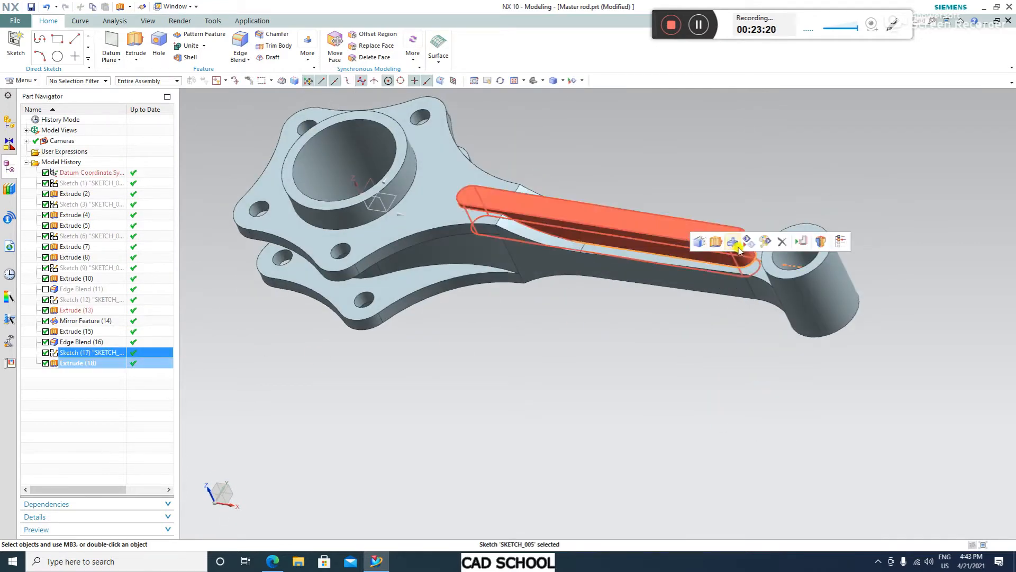
pyautogui.press('Escape')
# Mirror the slot cut onto the opposite side of the shank about the horizontal datum plane
pyautogui.moveTo(431, 336); pyautogui.dragTo(404, 302, button='middle')
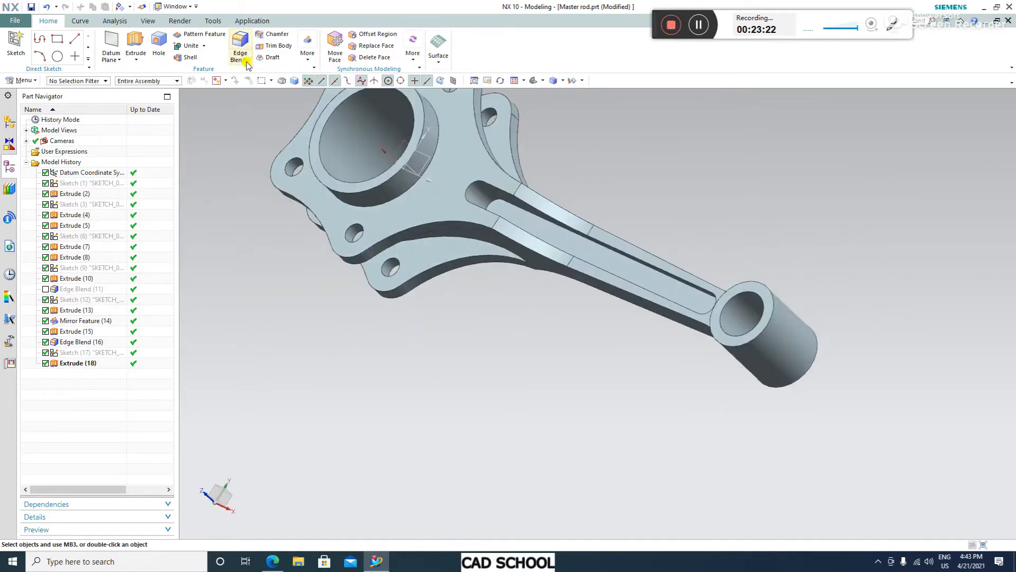
pyautogui.click(308, 57)
pyautogui.click(334, 84)
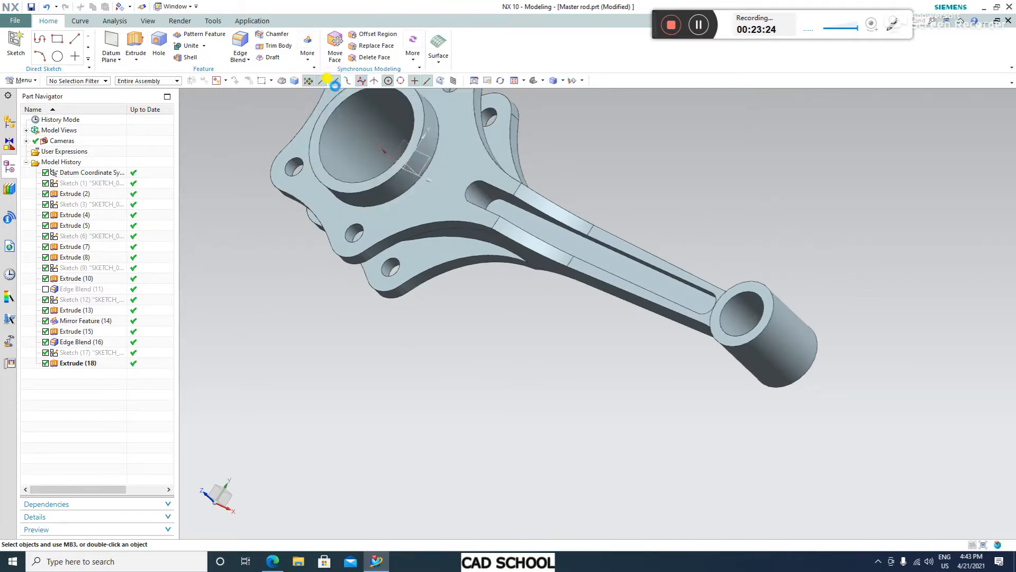
pyautogui.click(581, 249)
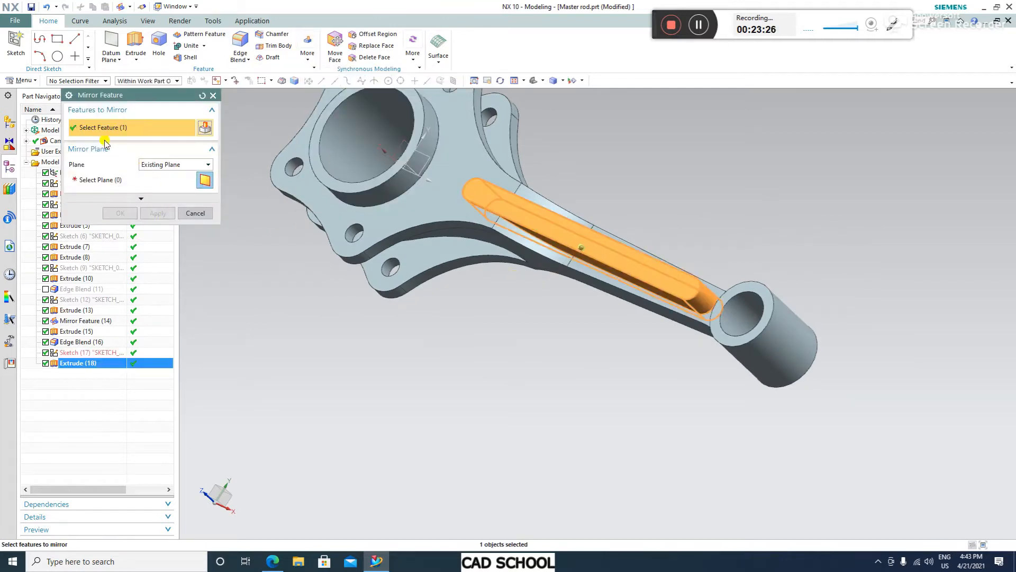
pyautogui.click(106, 180)
pyautogui.moveTo(570, 266); pyautogui.dragTo(593, 229, button='middle')
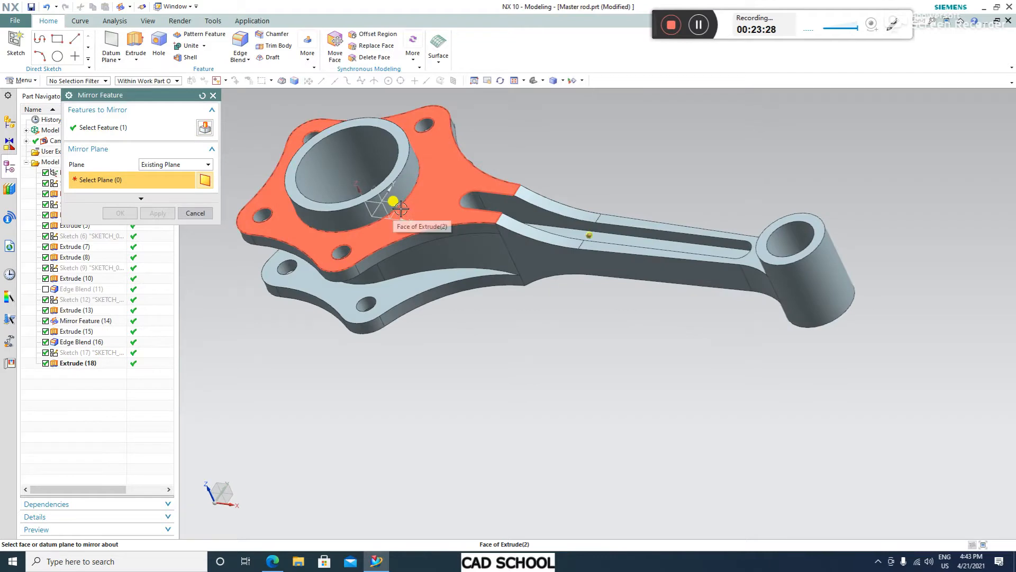
pyautogui.click(398, 208)
pyautogui.click(120, 213)
pyautogui.moveTo(613, 325); pyautogui.dragTo(619, 347, button='middle')
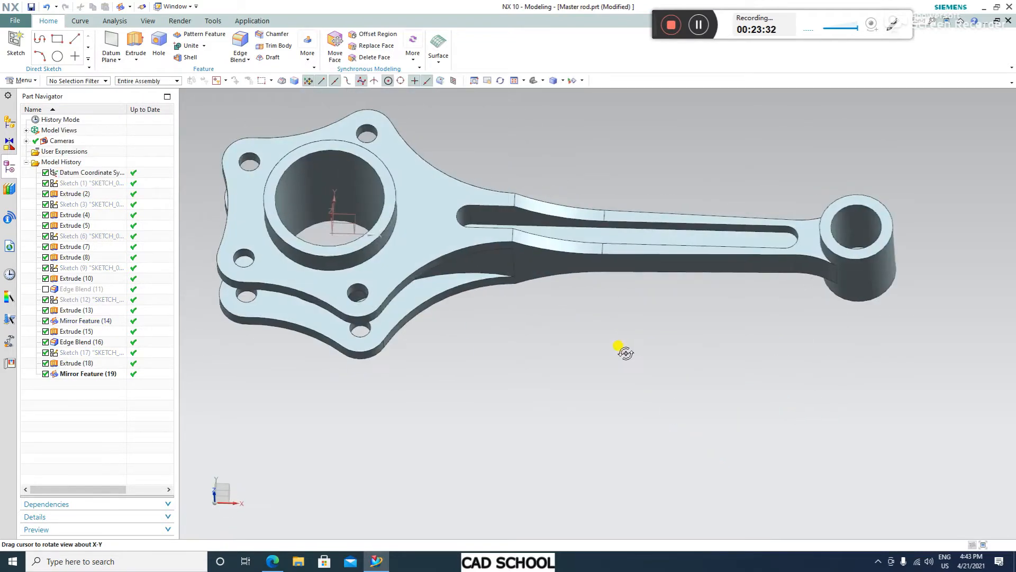
# Reopen the slot sketch, shift the whole slot along the reference line toward the small end, and finish the sketch
pyautogui.scroll(5, 678, 347)
pyautogui.scroll(-5, 678, 347)
pyautogui.moveTo(701, 331); pyautogui.dragTo(469, 278, button='middle')
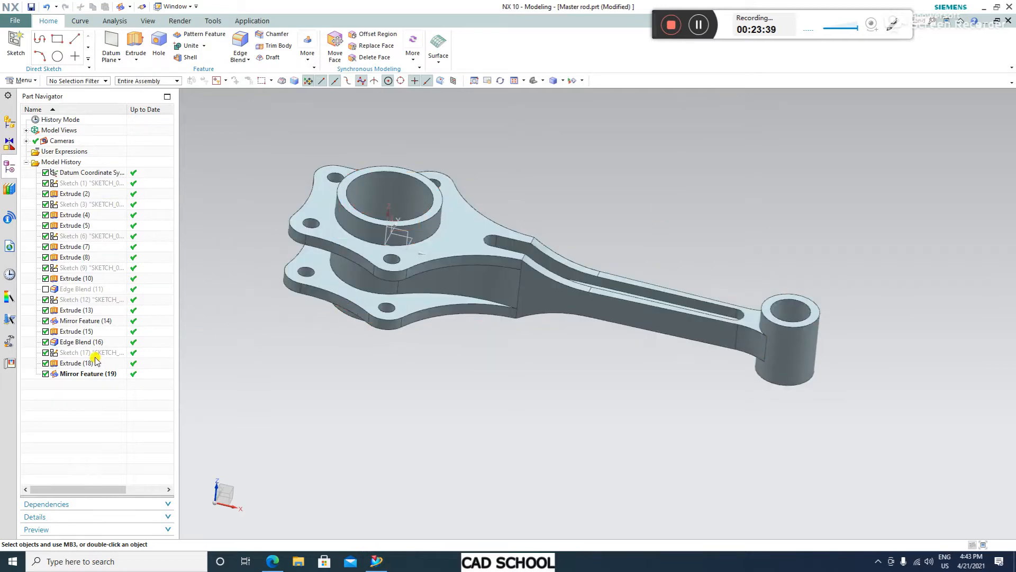
pyautogui.doubleClick(93, 353)
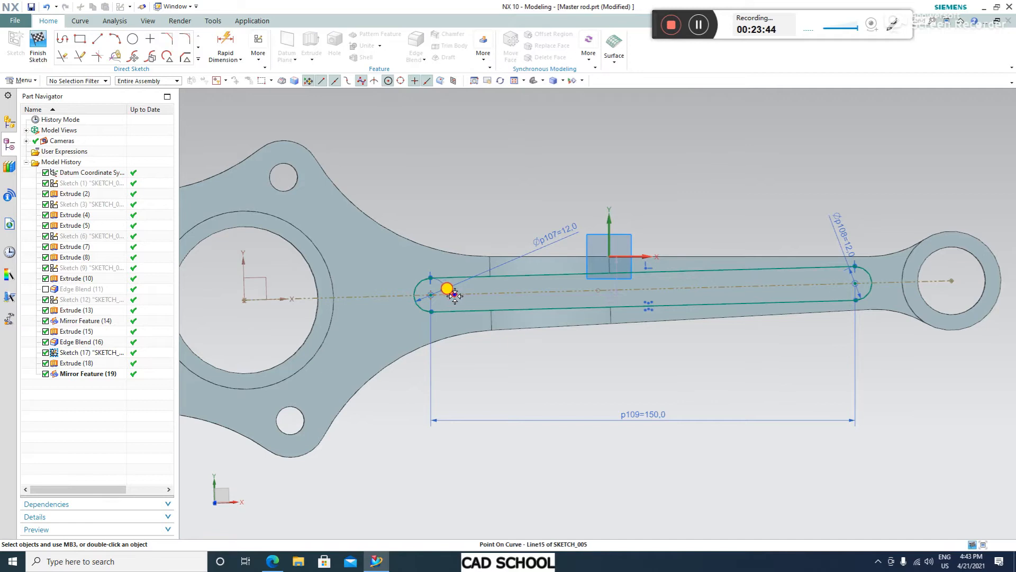
pyautogui.moveTo(454, 295); pyautogui.dragTo(455, 295)
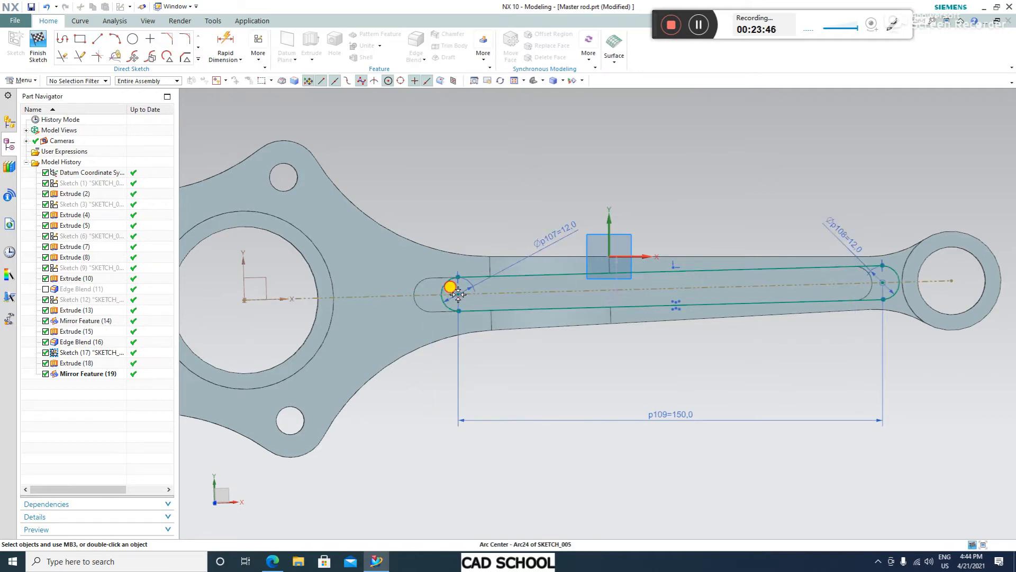
pyautogui.scroll(-3, 545, 345)
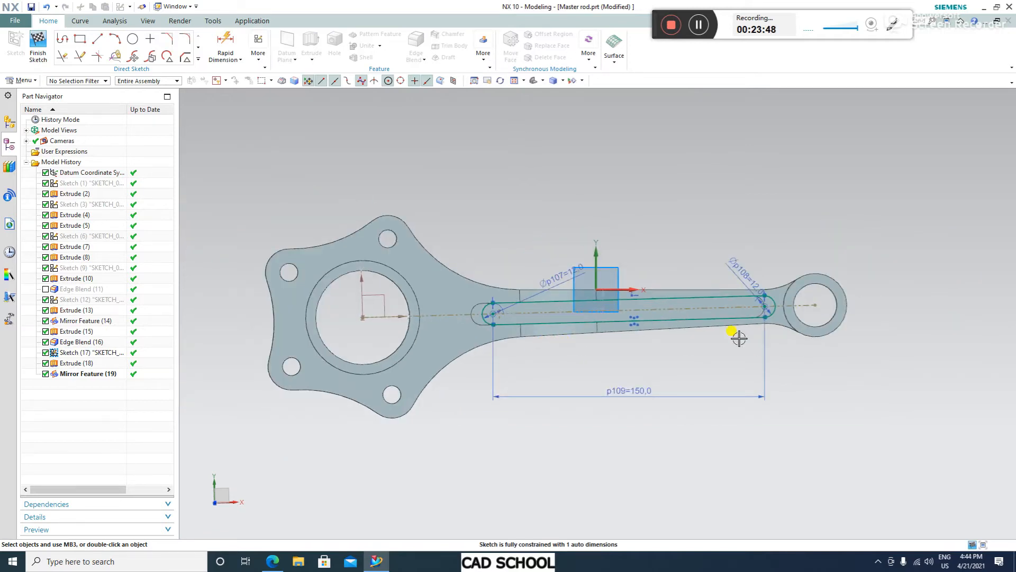
pyautogui.scroll(2, 636, 342)
pyautogui.click(37, 45)
# Hide the slot sketch again after the edit
pyautogui.moveTo(687, 346)
pyautogui.mouseDown(button='middle')
pyautogui.moveTo(705, 344)
pyautogui.moveTo(695, 303)
pyautogui.mouseUp(button='middle')
pyautogui.scroll(2, 633, 331)
pyautogui.click(625, 320)
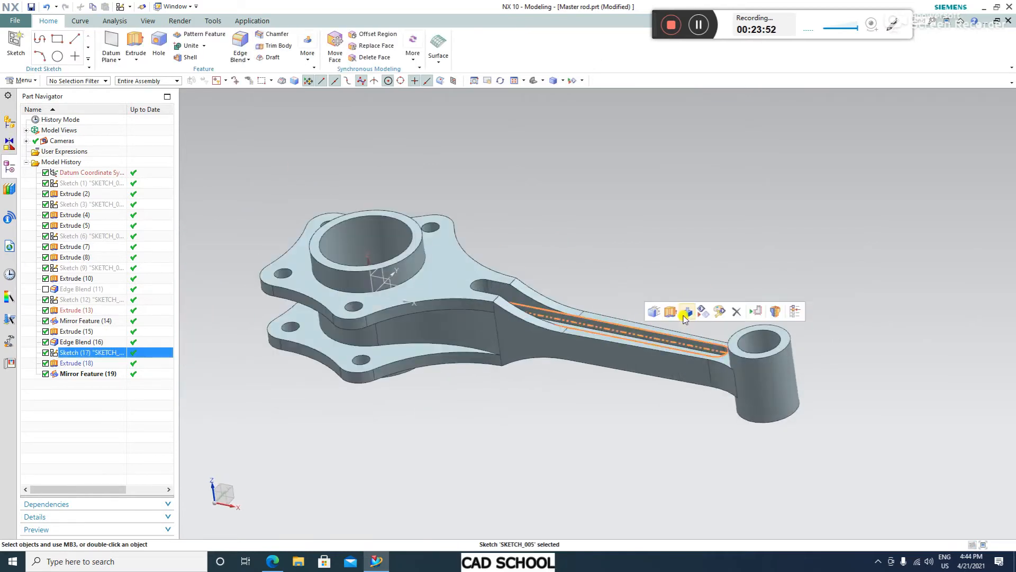
pyautogui.click(702, 312)
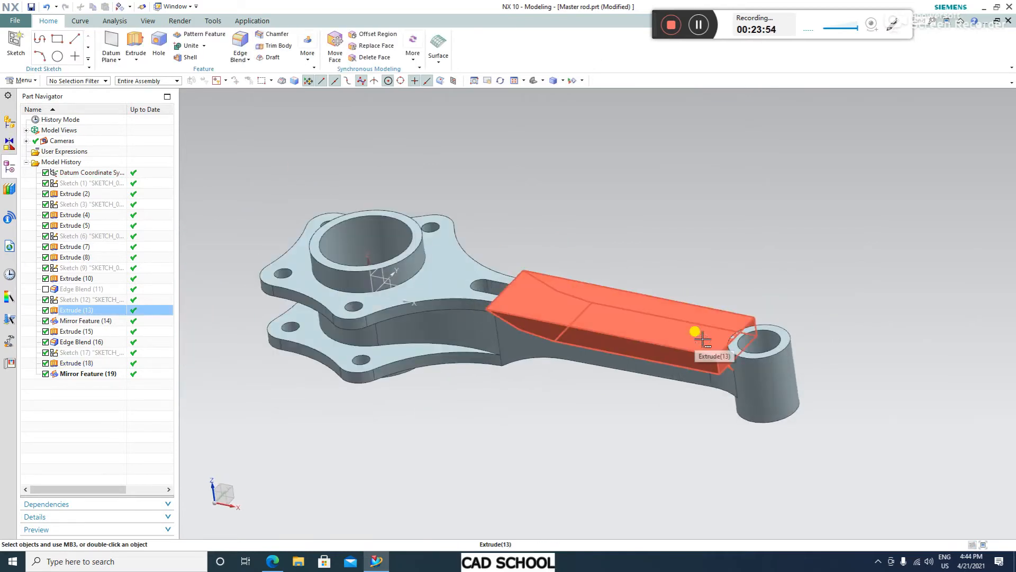
# Check the model against the PDF drawing, minimize the PDF, and hide the datum coordinate system
pyautogui.click(272, 561)
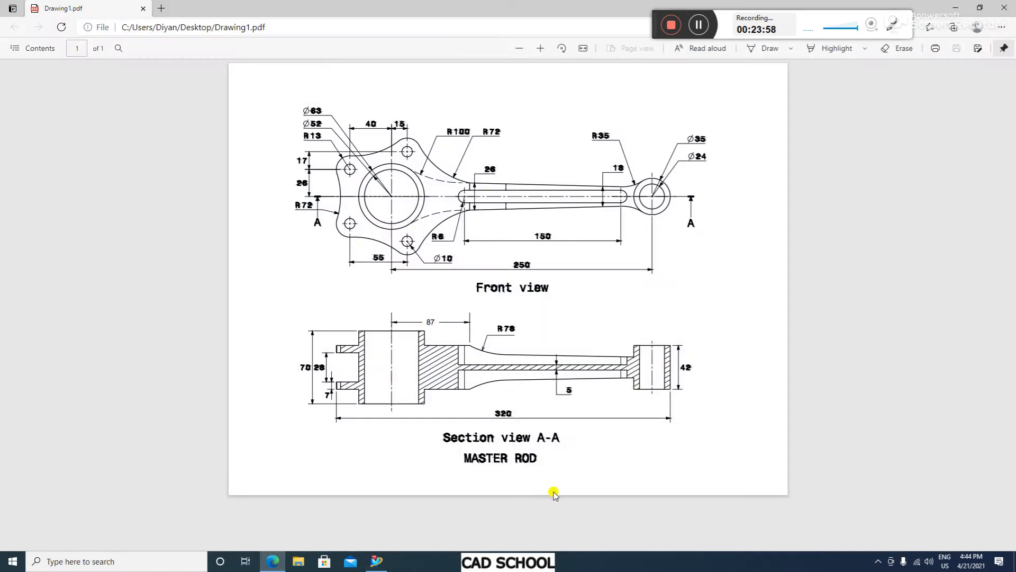
pyautogui.click(956, 9)
pyautogui.scroll(-3, 422, 290)
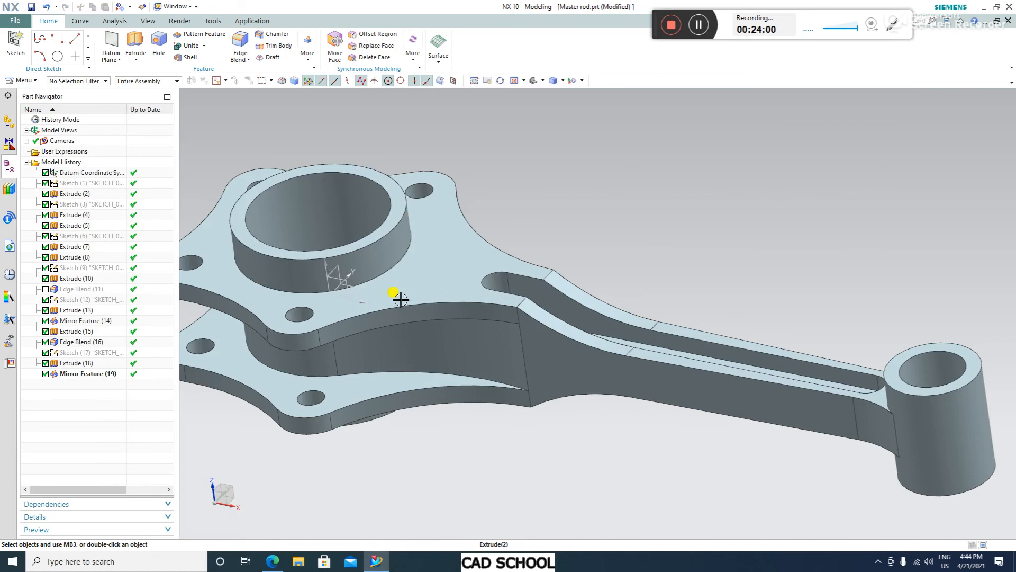
pyautogui.click(336, 275)
pyautogui.click(414, 263)
pyautogui.scroll(3, 629, 240)
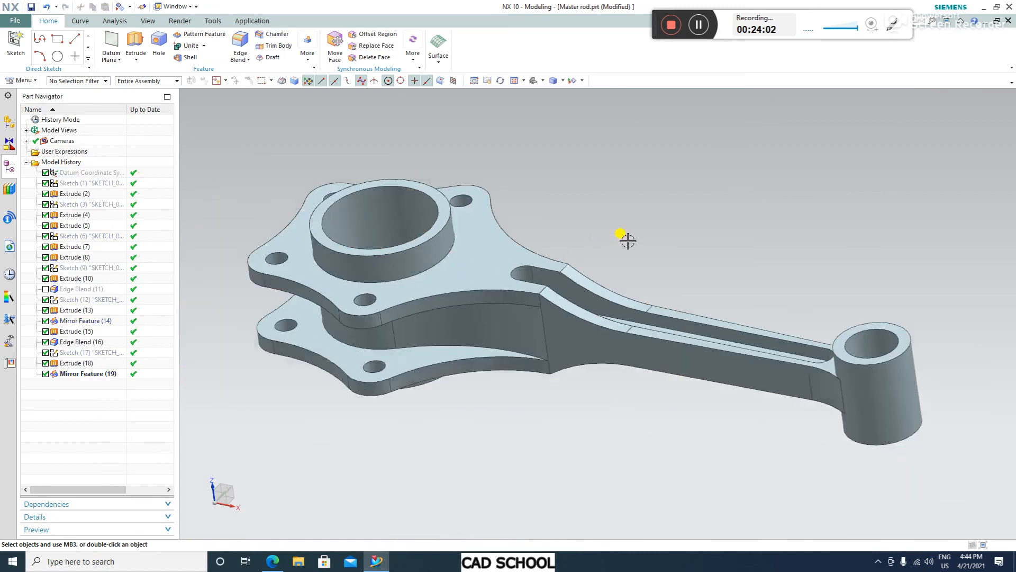